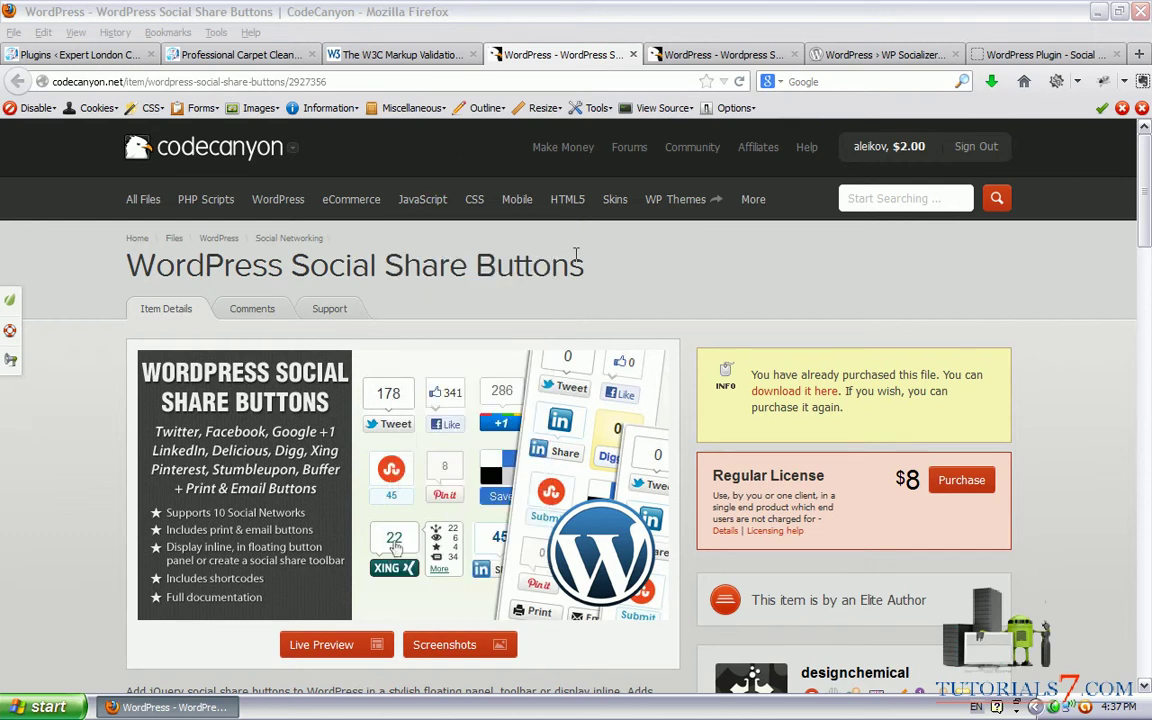
# Highlight the Share Buttons item's title, sample Tweet counters, codecanyon.net address and $8 price
pyautogui.moveTo(597, 250)
pyautogui.mouseDown()
pyautogui.moveTo(215, 238)
pyautogui.moveTo(90, 250)
pyautogui.moveTo(132, 300)
pyautogui.moveTo(553, 312)
pyautogui.moveTo(635, 268)
pyautogui.moveTo(560, 238)
pyautogui.mouseUp()
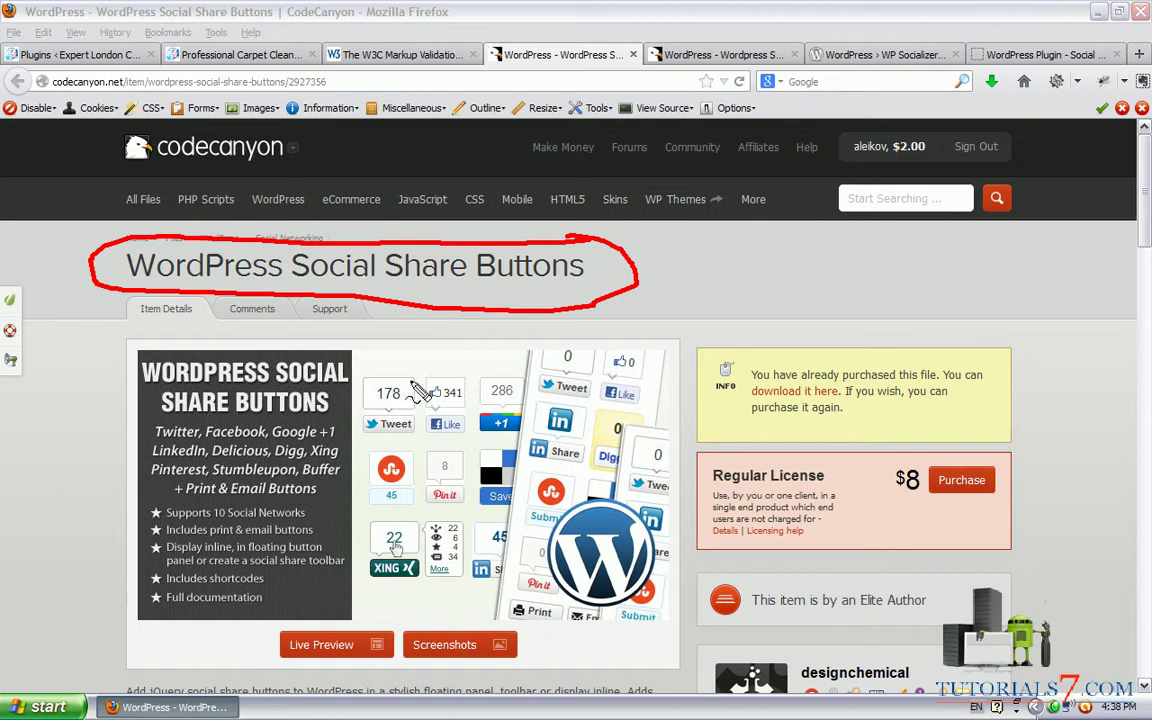
pyautogui.moveTo(362, 375)
pyautogui.mouseDown()
pyautogui.moveTo(368, 600)
pyautogui.moveTo(432, 530)
pyautogui.moveTo(420, 372)
pyautogui.moveTo(367, 384)
pyautogui.mouseUp()
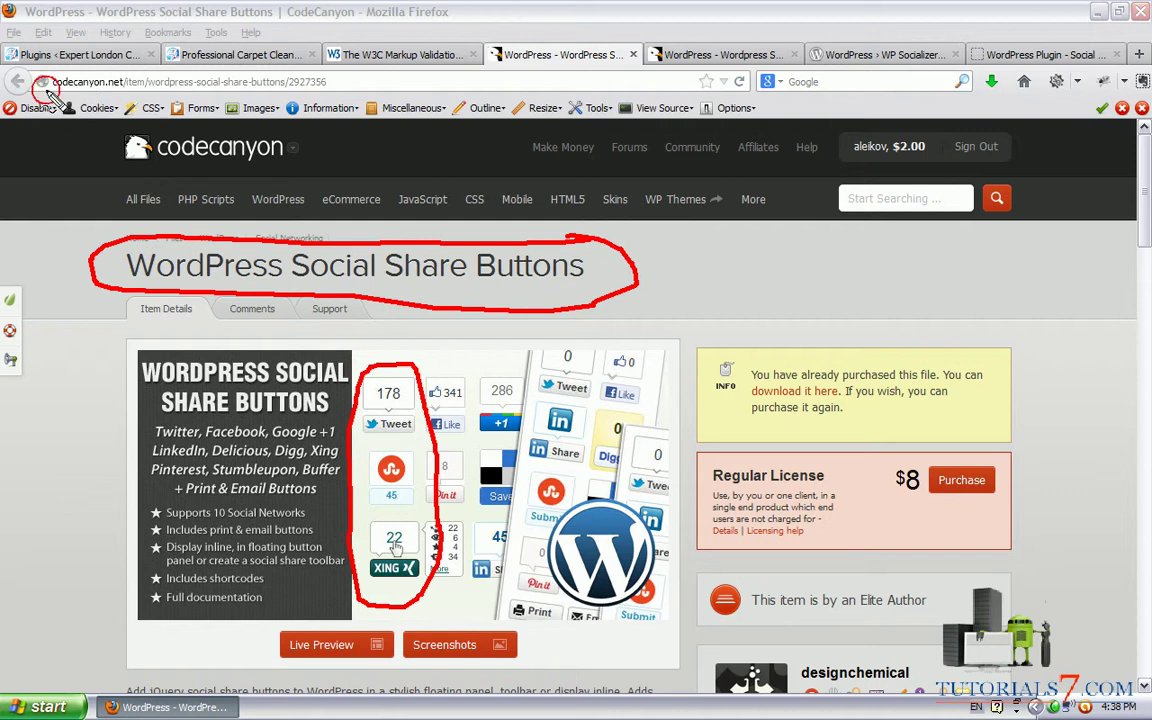
pyautogui.moveTo(48, 92)
pyautogui.mouseDown()
pyautogui.moveTo(128, 92)
pyautogui.moveTo(90, 58)
pyautogui.moveTo(55, 75)
pyautogui.mouseUp()
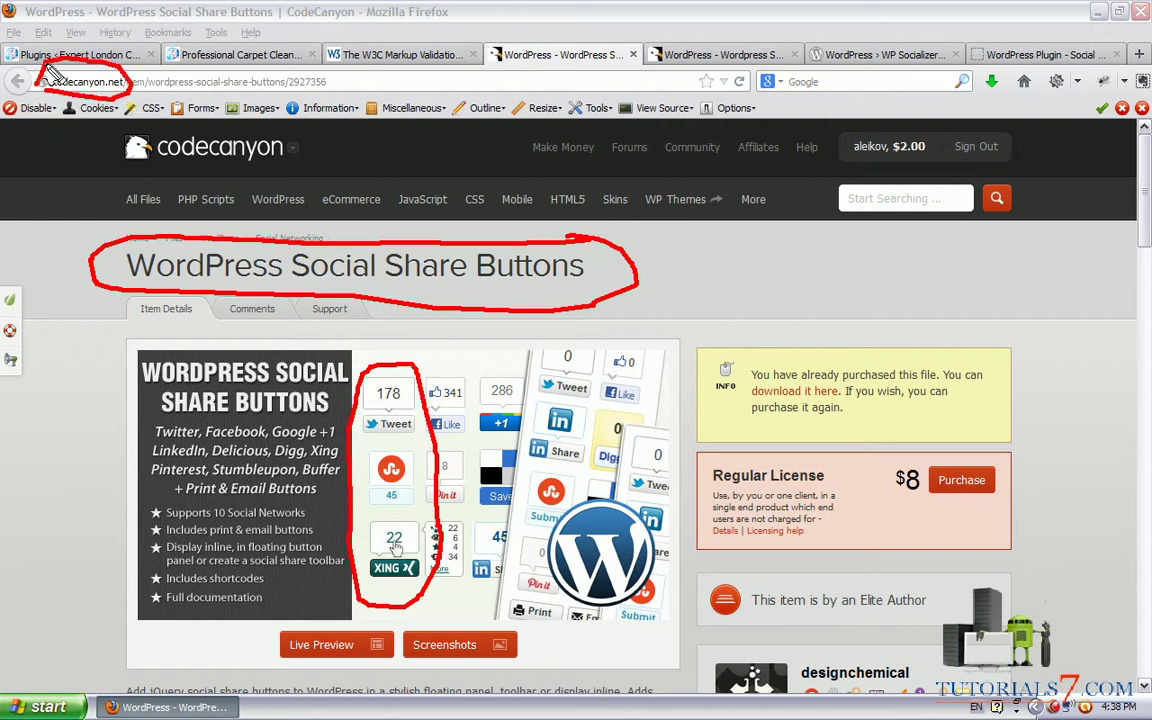
pyautogui.moveTo(968, 433)
pyautogui.mouseDown()
pyautogui.moveTo(935, 435)
pyautogui.moveTo(903, 519)
pyautogui.moveTo(1060, 478)
pyautogui.moveTo(970, 433)
pyautogui.mouseUp()
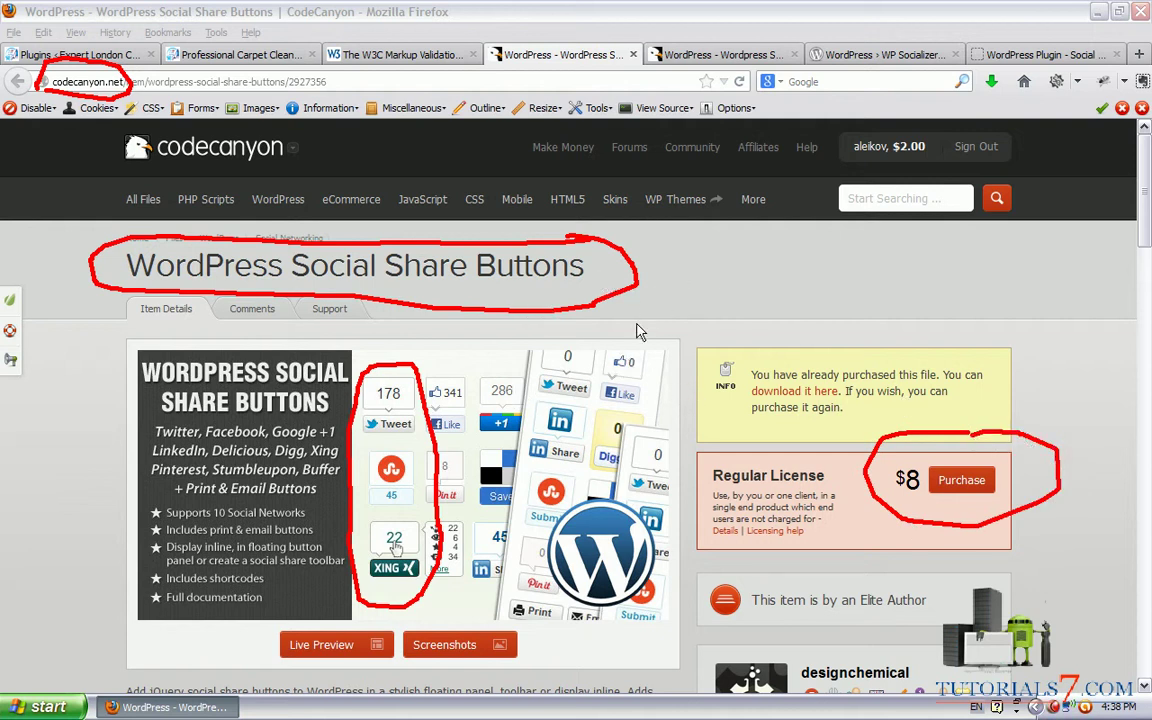
pyautogui.press('Escape')
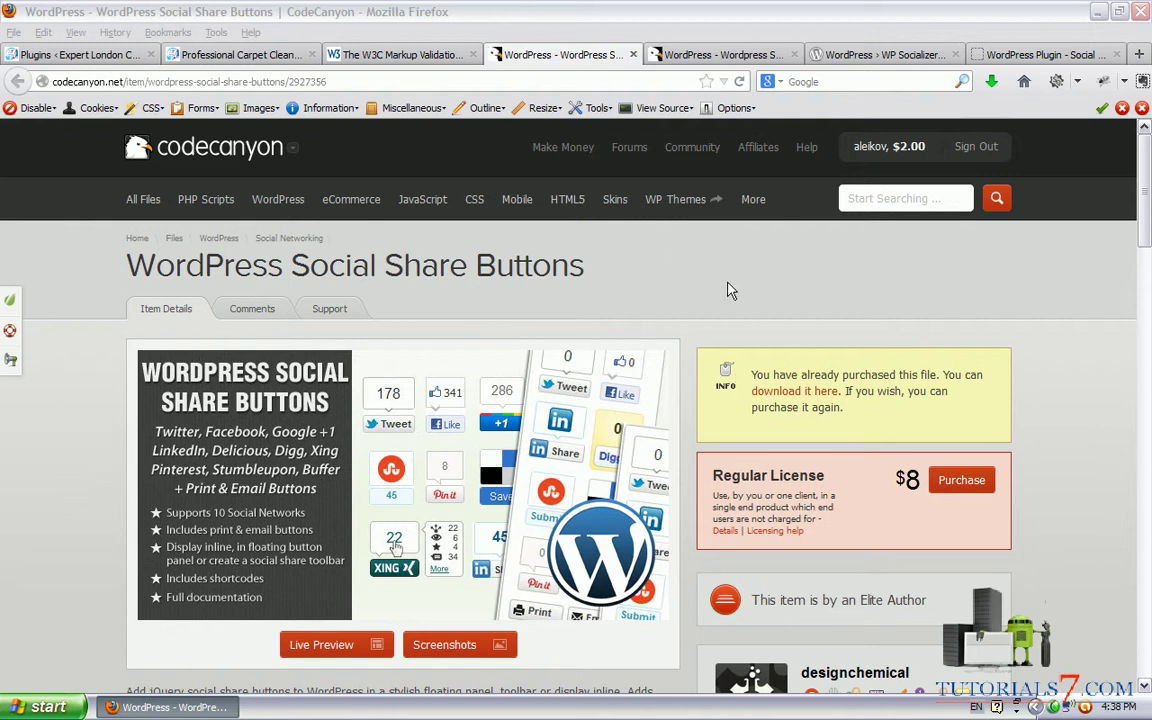
# Compare the $4 Wordpress Social Counter item against Share Buttons and show WP Socializer's page
pyautogui.click(684, 62)
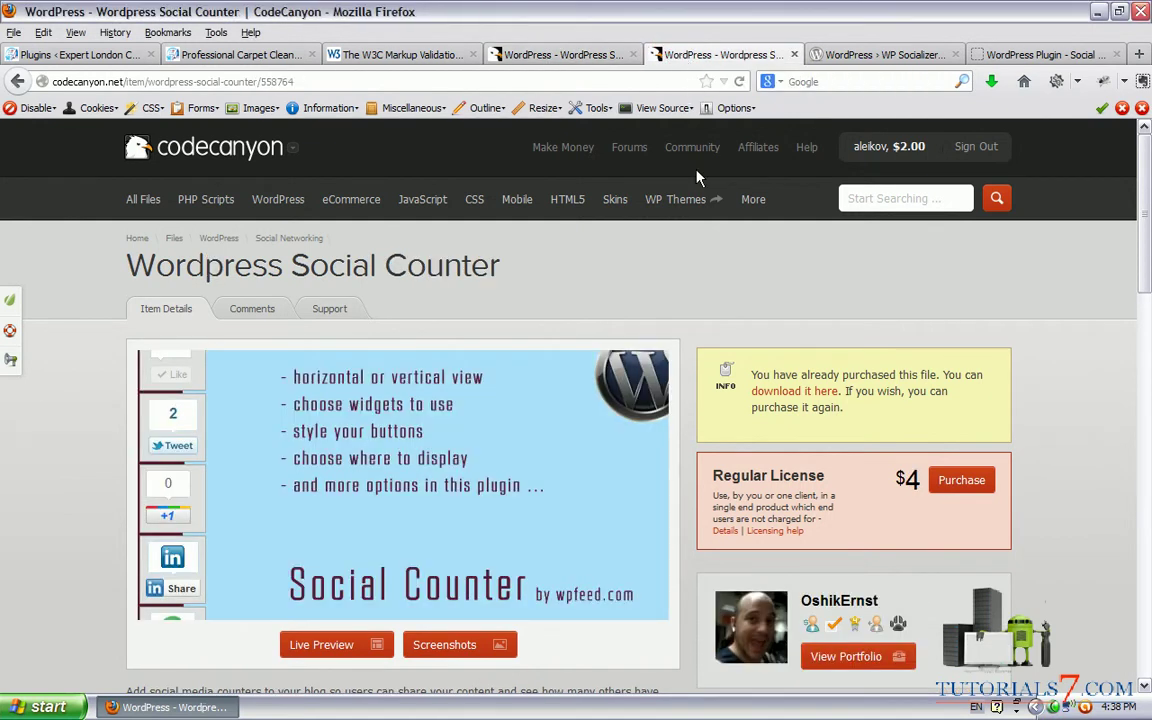
pyautogui.click(521, 57)
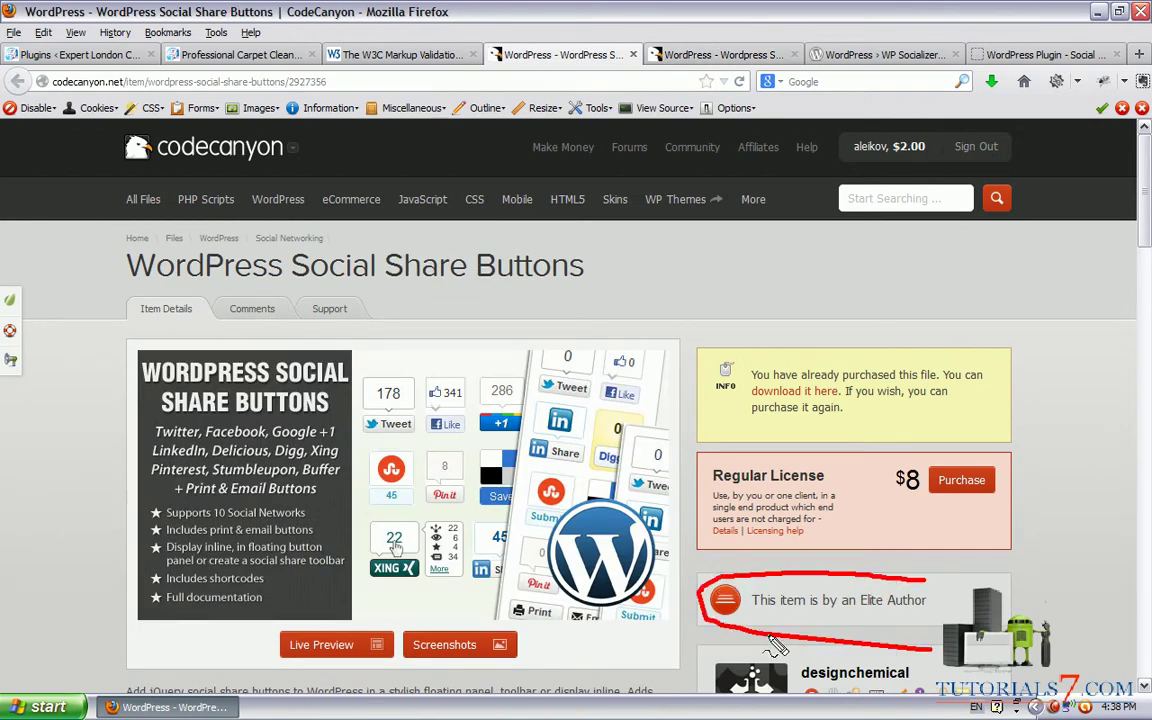
pyautogui.click(686, 57)
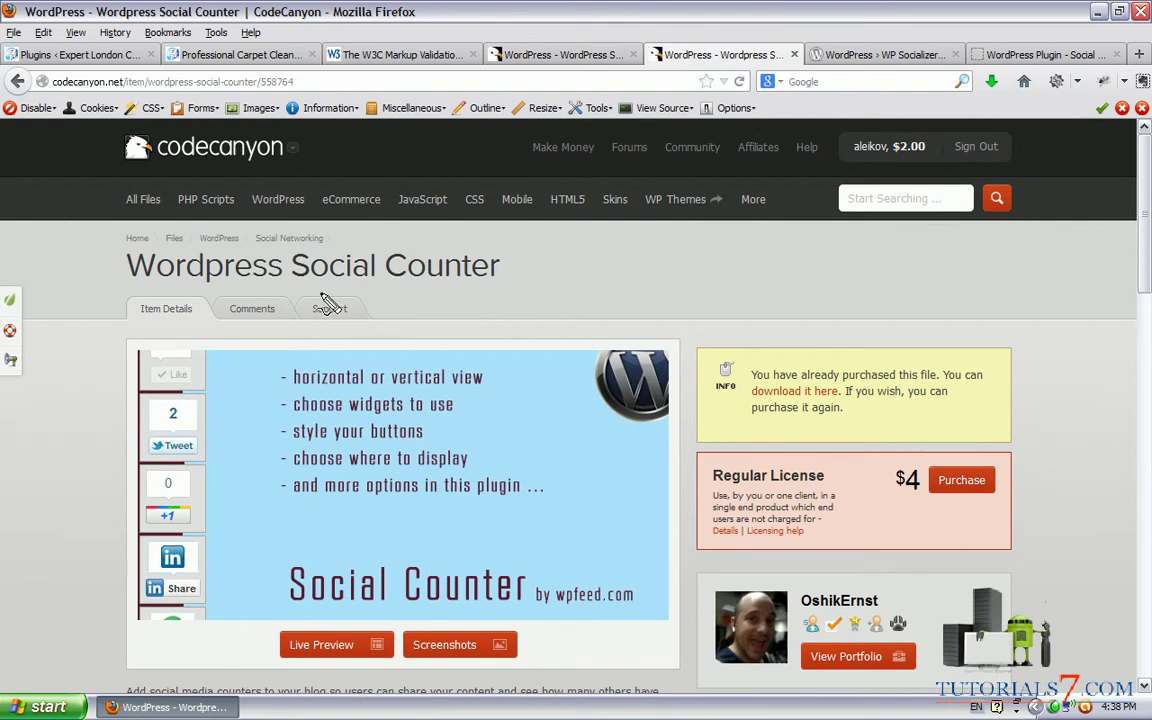
pyautogui.moveTo(111, 291)
pyautogui.mouseDown()
pyautogui.moveTo(599, 278)
pyautogui.moveTo(118, 266)
pyautogui.moveTo(340, 307)
pyautogui.mouseUp()
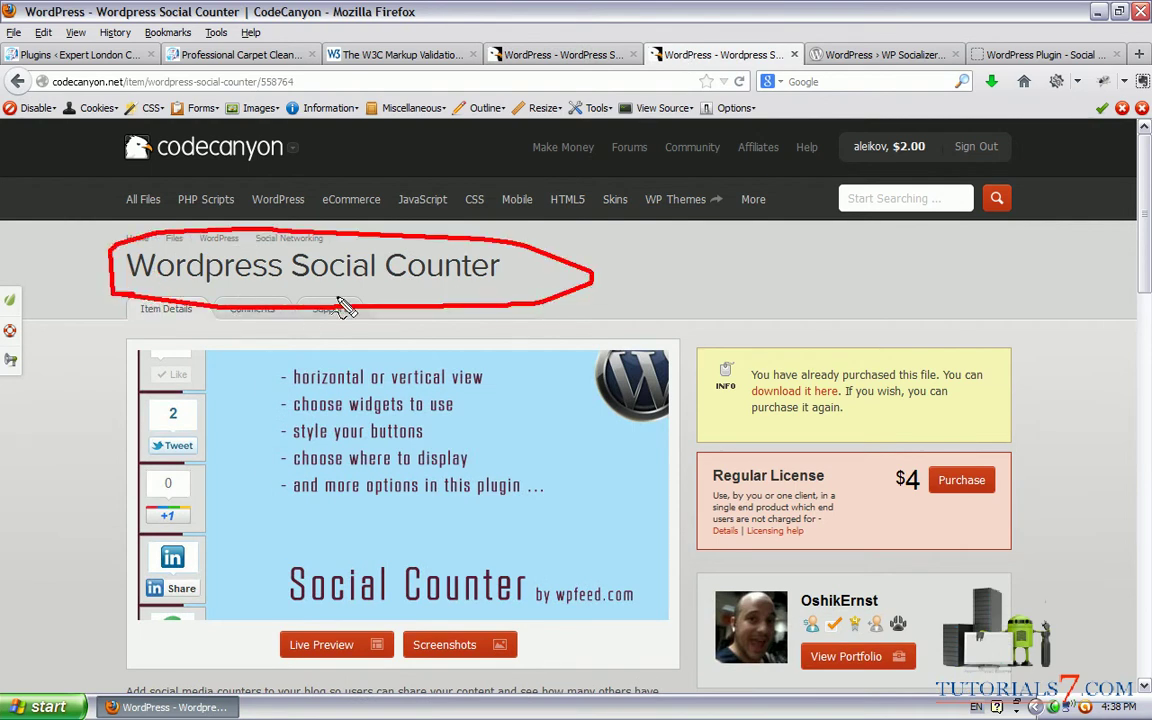
pyautogui.moveTo(920, 440)
pyautogui.mouseDown()
pyautogui.moveTo(870, 495)
pyautogui.moveTo(1047, 501)
pyautogui.moveTo(915, 449)
pyautogui.mouseUp()
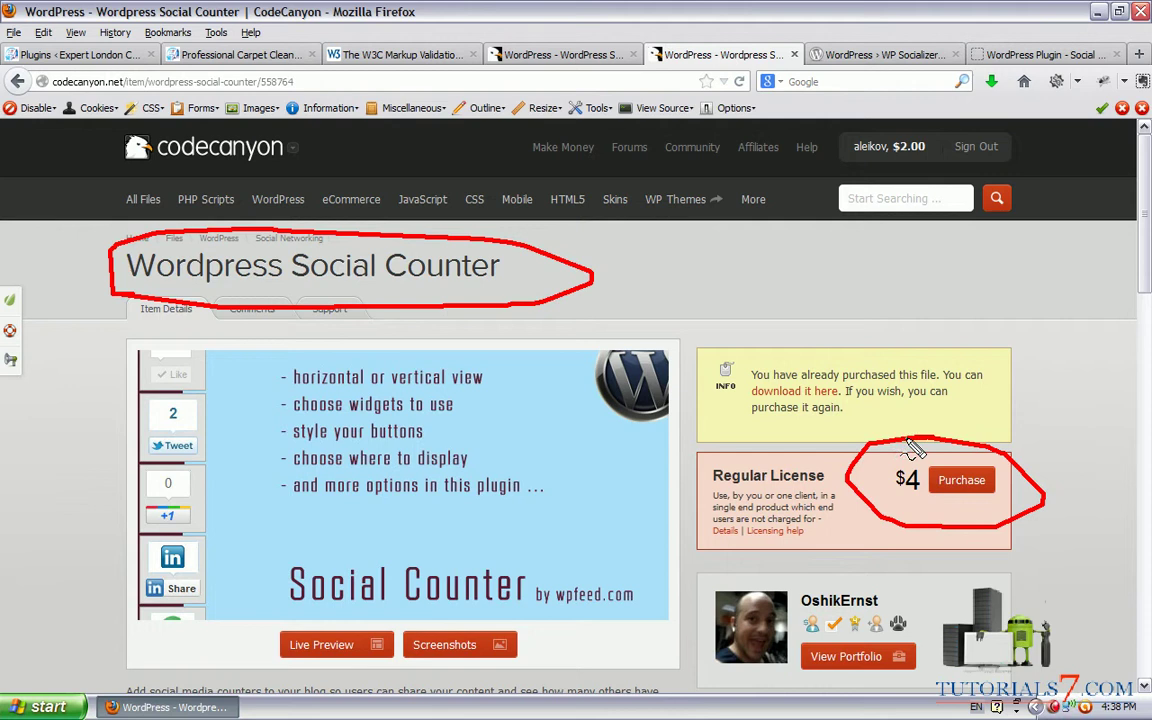
pyautogui.click(839, 56)
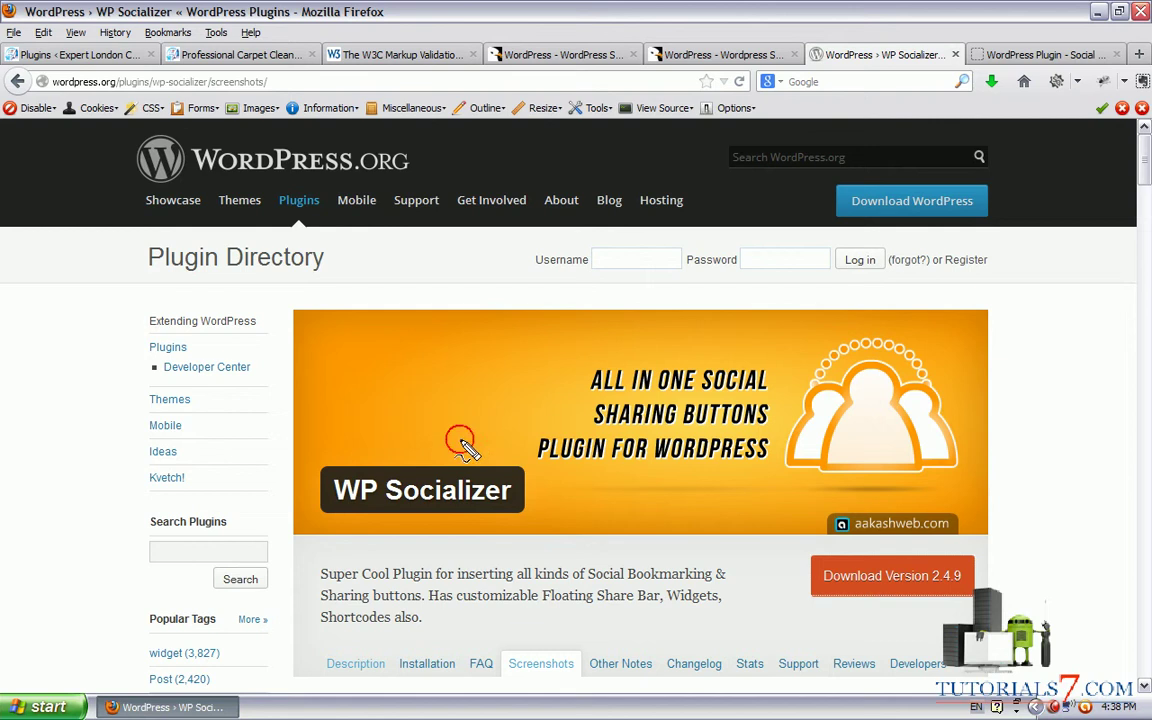
pyautogui.moveTo(463, 437)
pyautogui.mouseDown()
pyautogui.moveTo(296, 470)
pyautogui.moveTo(545, 445)
pyautogui.moveTo(470, 437)
pyautogui.mouseUp()
pyautogui.press('Escape')
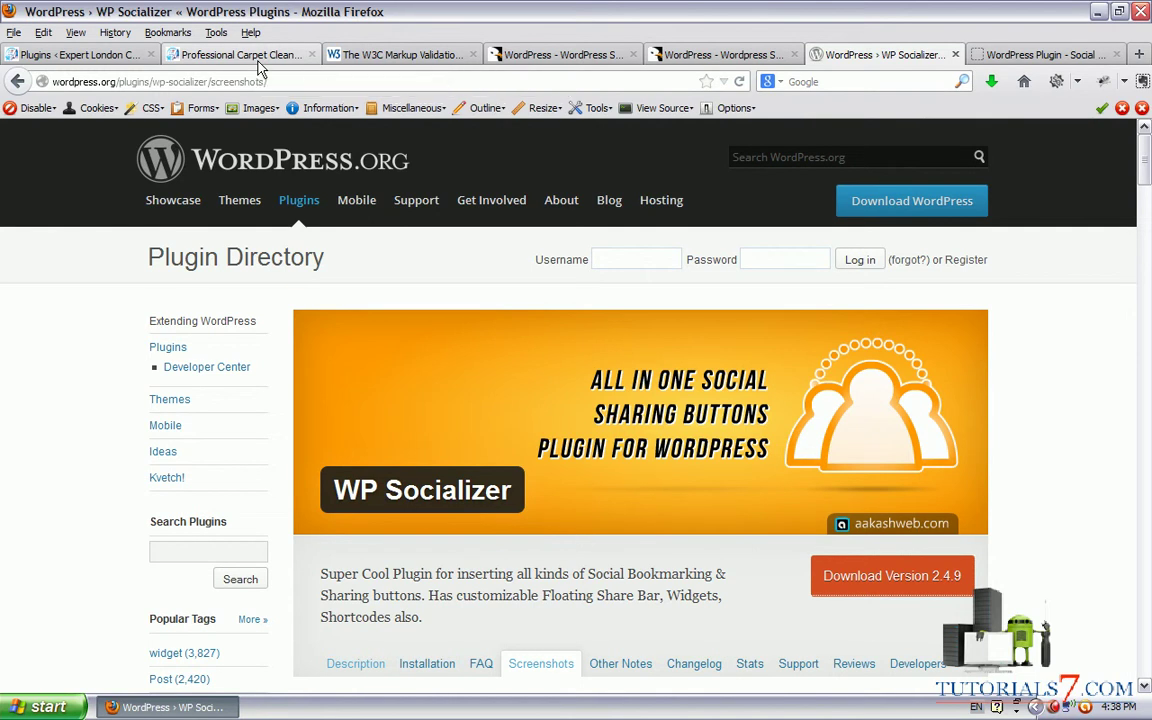
# Run the mycarpetcleanerslondon.co.uk address through the W3C Markup Validator
pyautogui.click(258, 58)
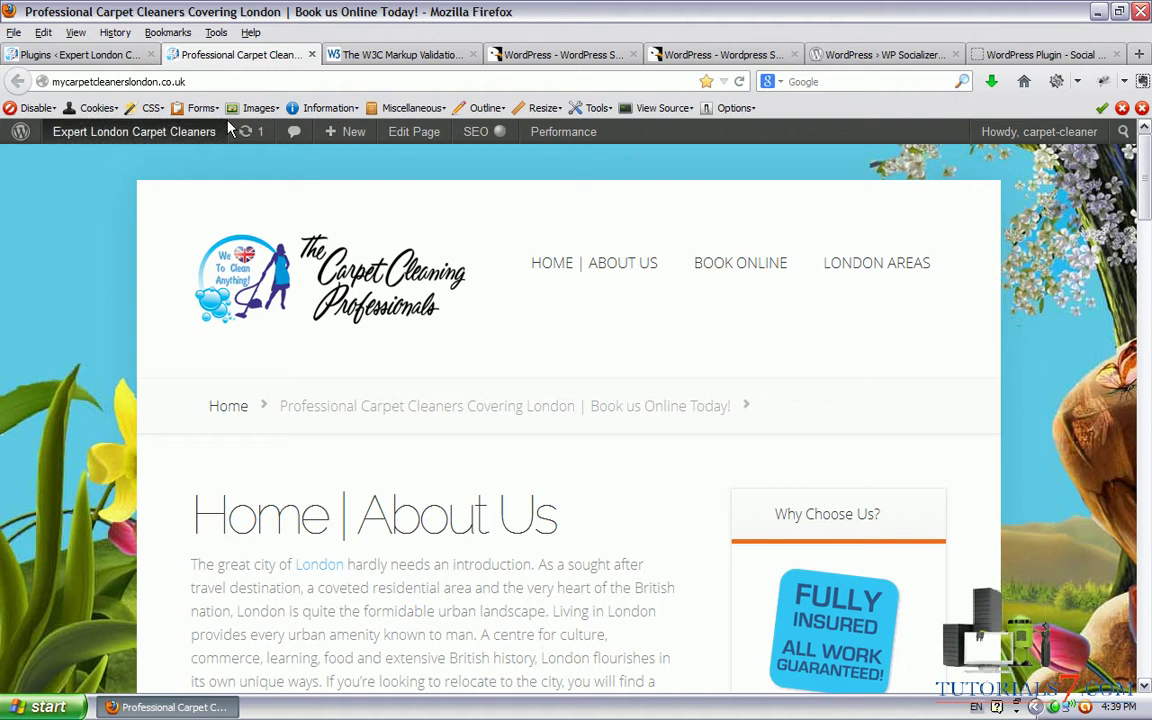
pyautogui.click(217, 81)
pyautogui.hotkey('ctrl', 'c')
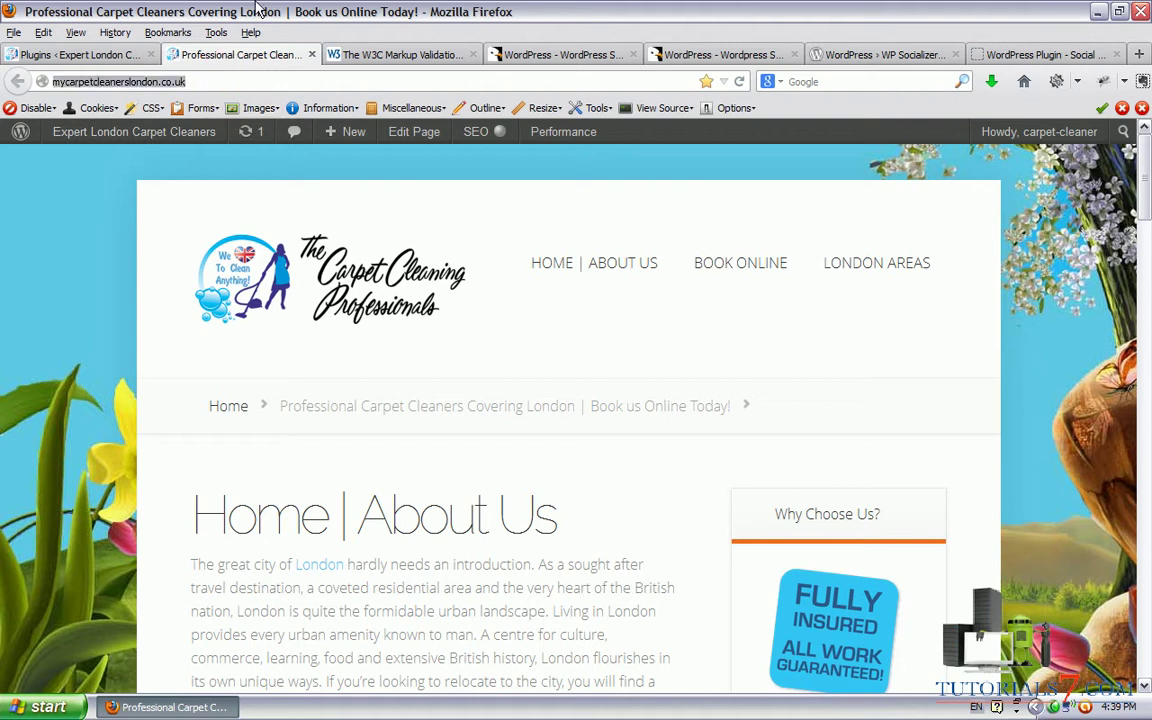
pyautogui.click(352, 57)
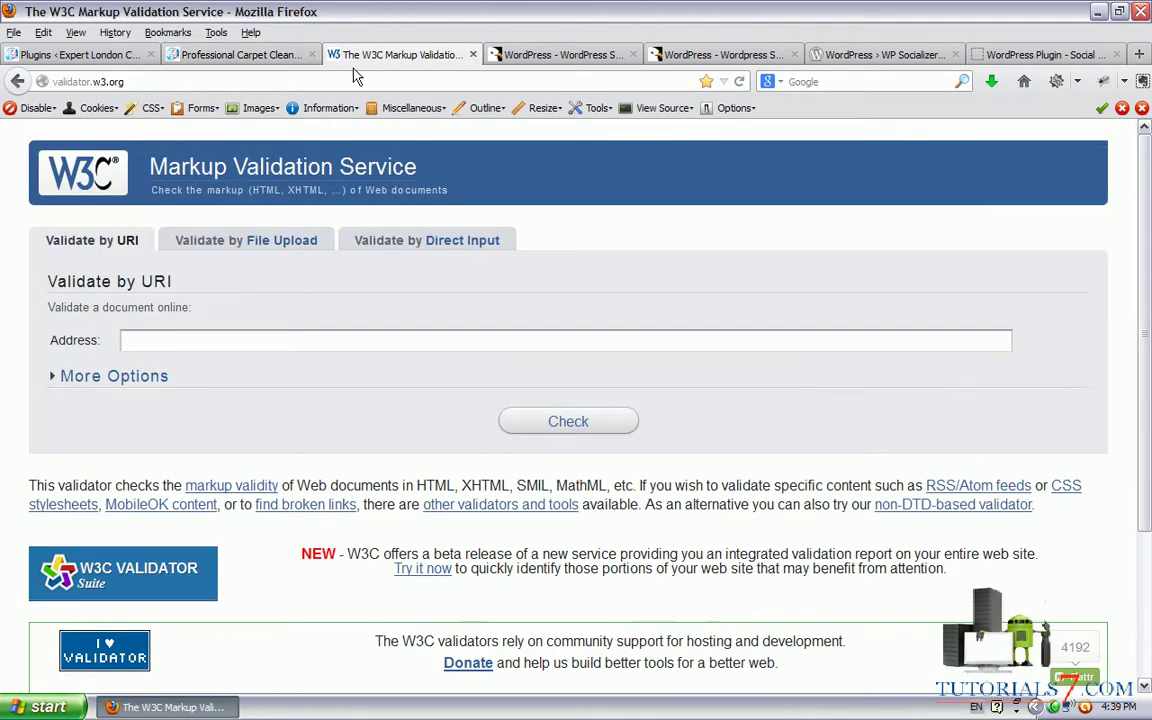
pyautogui.hotkey('ctrl', 'v')
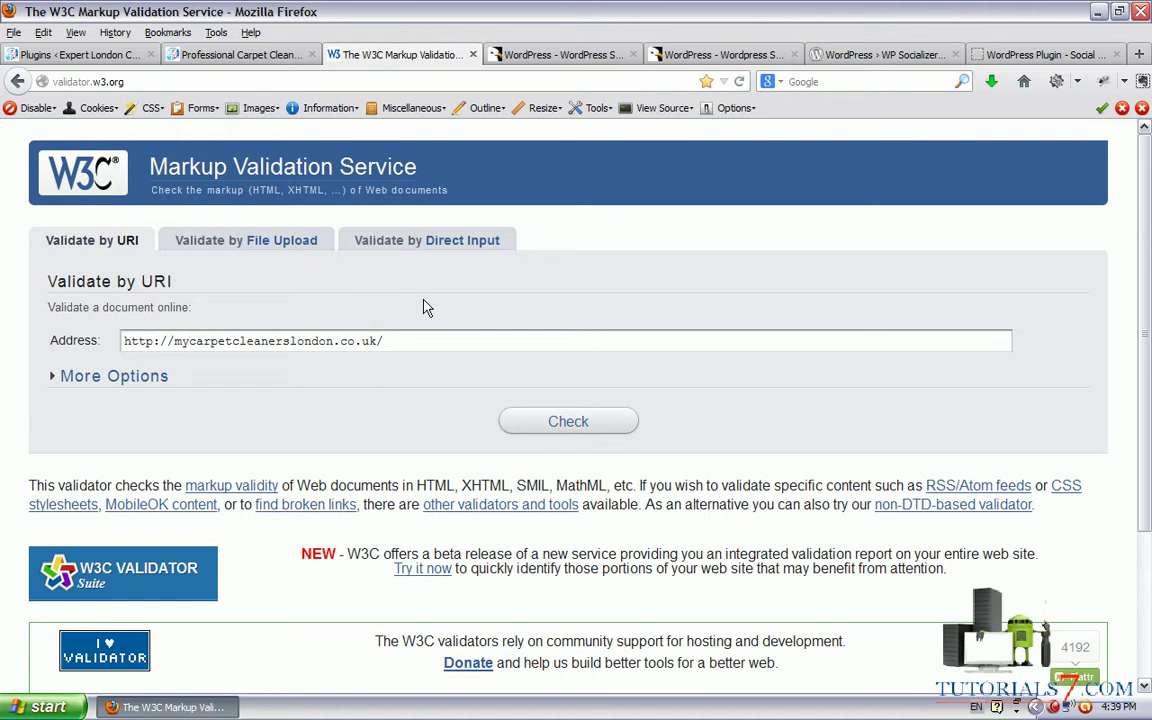
pyautogui.press('BackSpace')
pyautogui.click(576, 421)
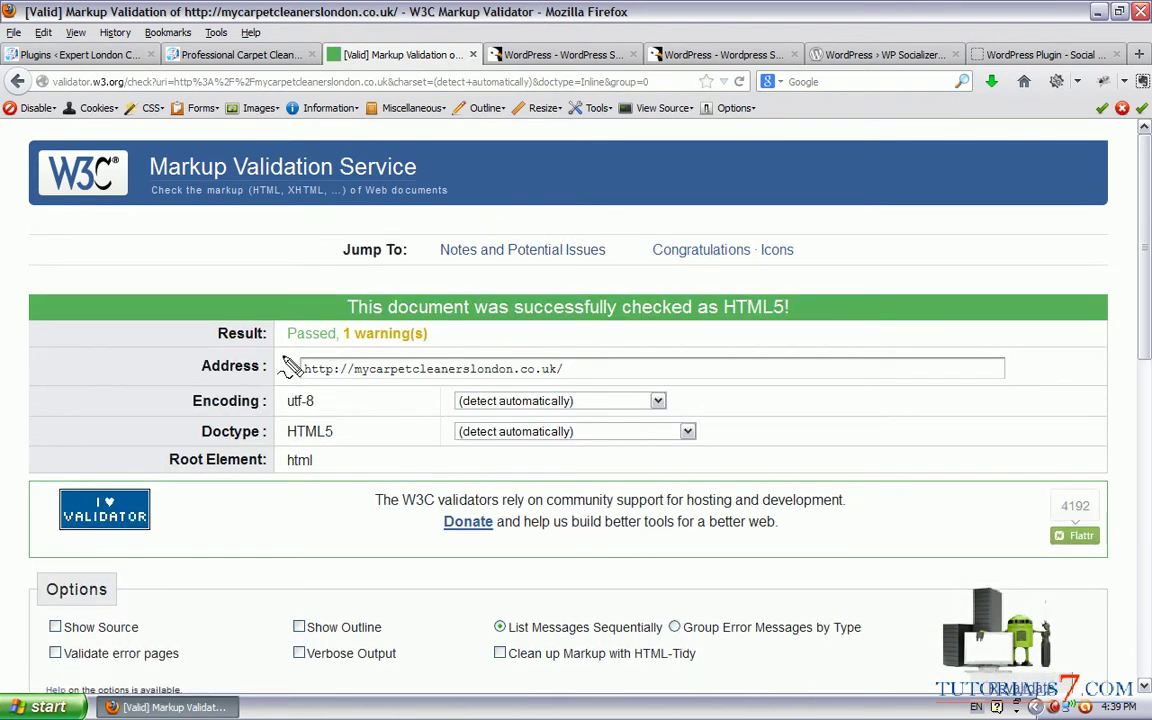
# Highlight the passing HTML5 result with 1 warning, then go back to the carpet-cleaning site
pyautogui.moveTo(282, 308)
pyautogui.mouseDown()
pyautogui.moveTo(288, 348)
pyautogui.moveTo(440, 330)
pyautogui.moveTo(300, 312)
pyautogui.moveTo(272, 328)
pyautogui.mouseUp()
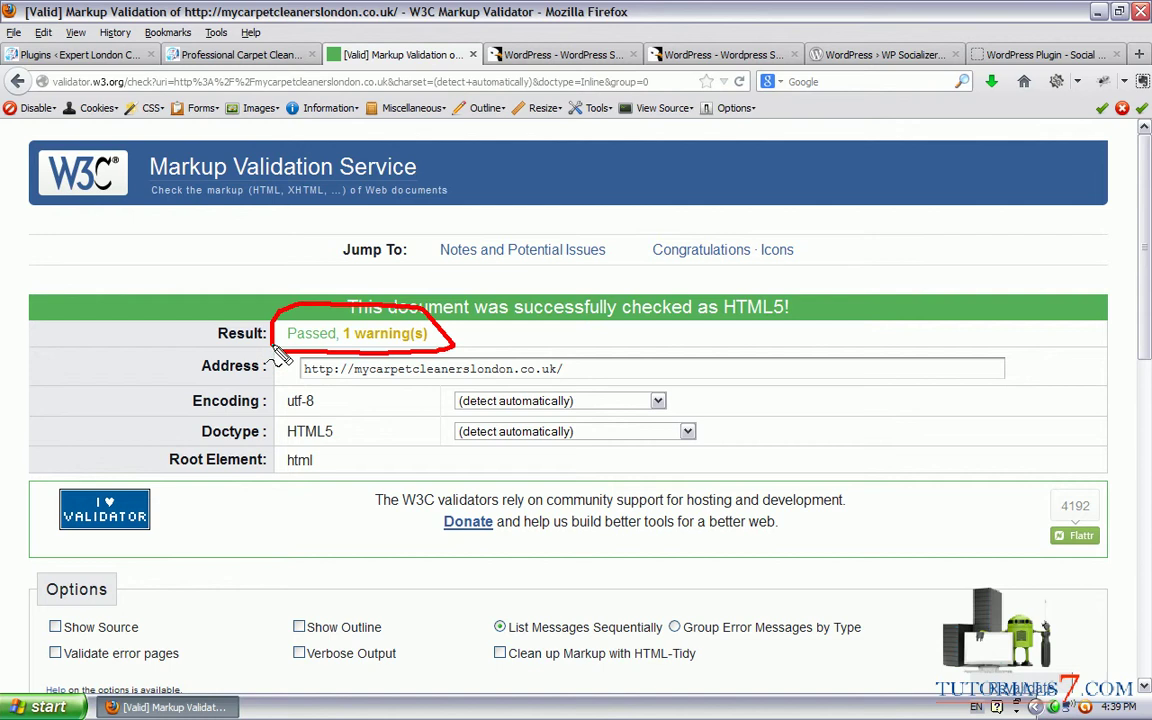
pyautogui.moveTo(336, 285)
pyautogui.mouseDown()
pyautogui.moveTo(700, 283)
pyautogui.moveTo(823, 305)
pyautogui.moveTo(643, 352)
pyautogui.moveTo(330, 314)
pyautogui.moveTo(322, 288)
pyautogui.mouseUp()
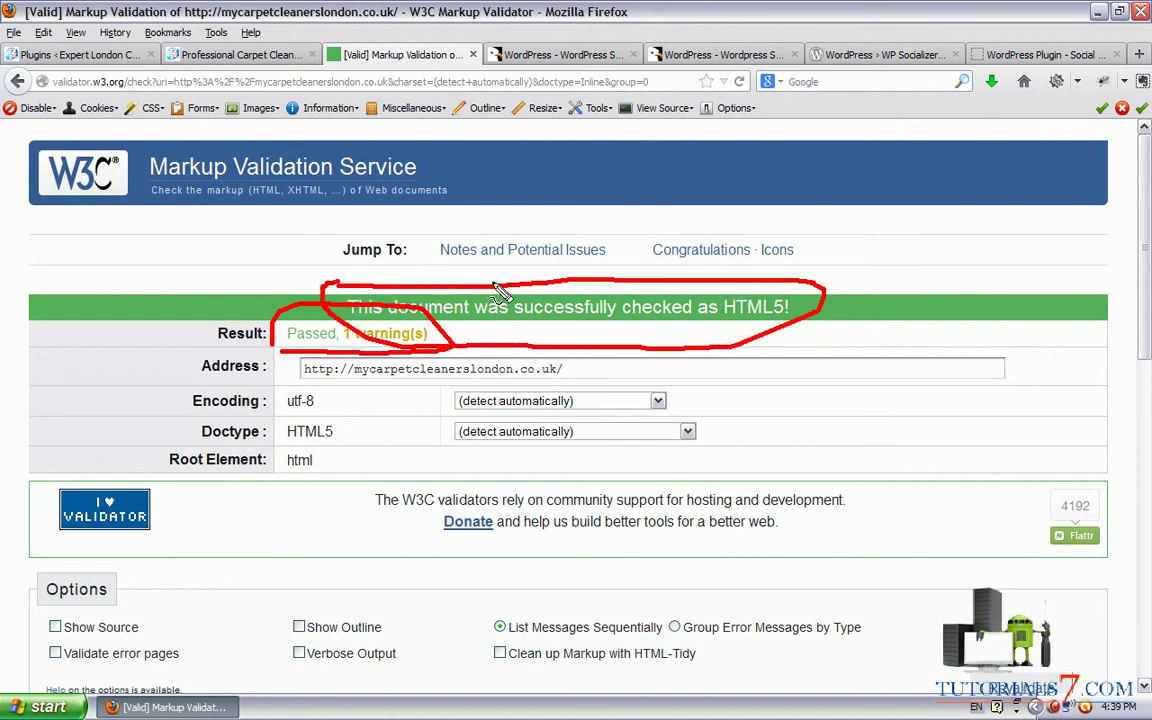
pyautogui.press('Escape')
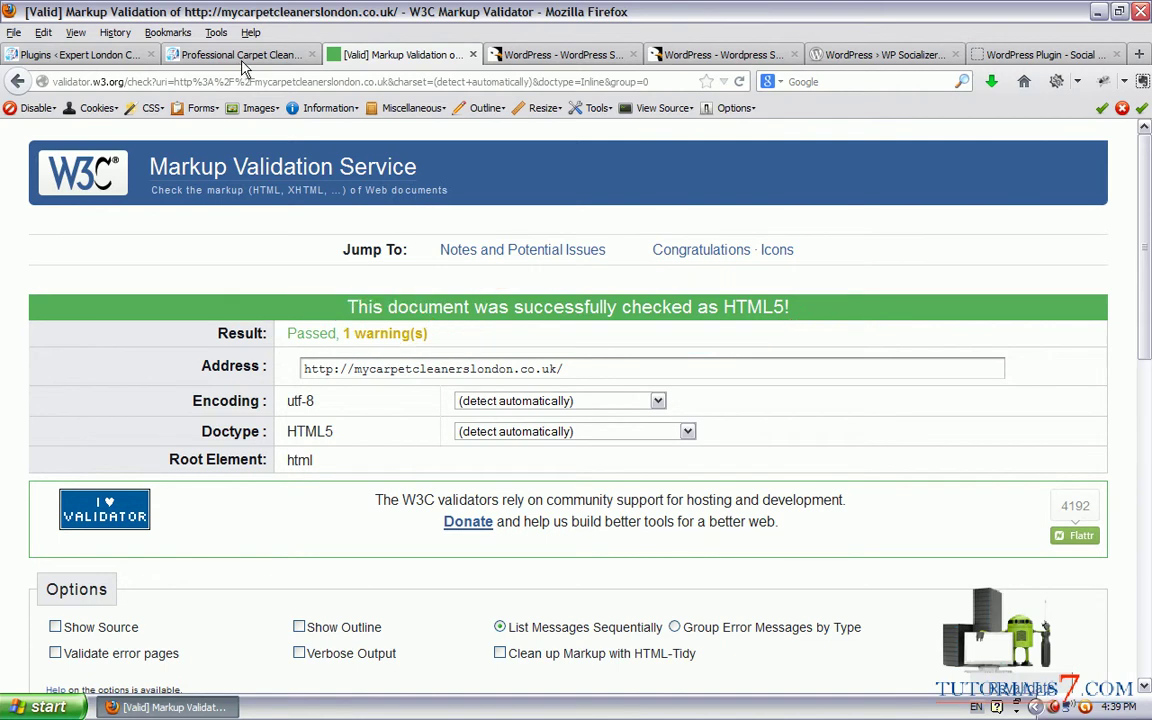
pyautogui.click(225, 55)
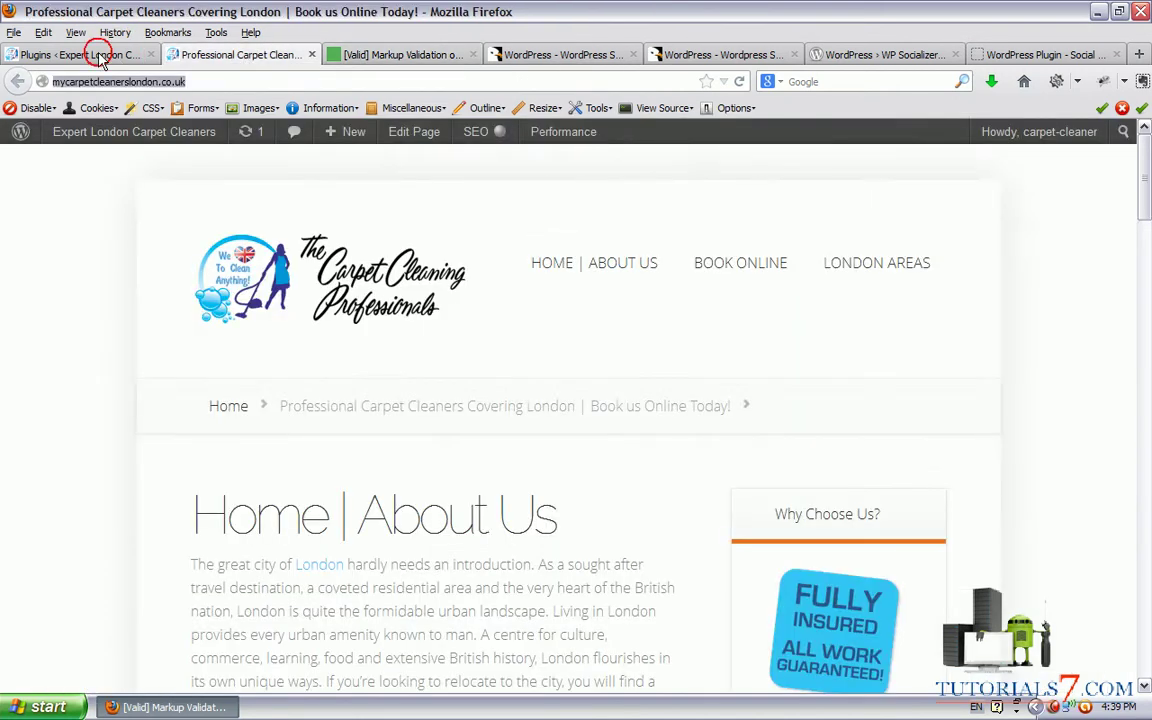
# Review the installed plugins list alongside the $4 Wordpress Social Counter item page
pyautogui.click(100, 57)
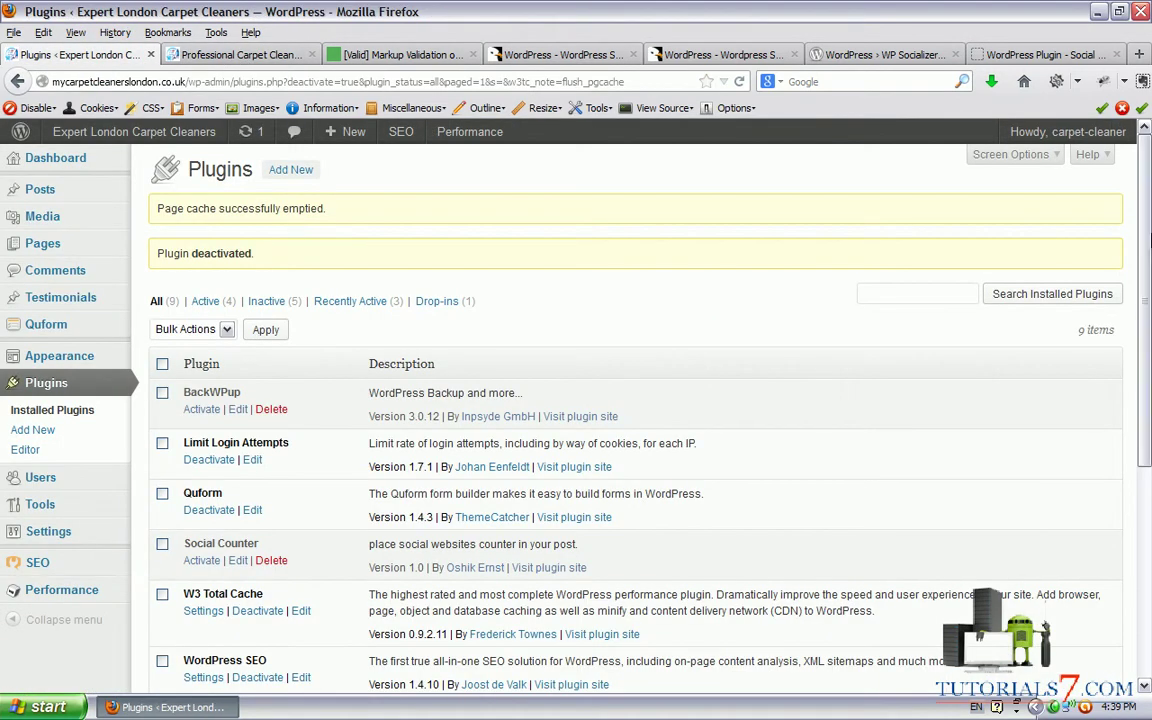
pyautogui.scroll(-3, 1030, 400)
pyautogui.scroll(-2, 640, 420)
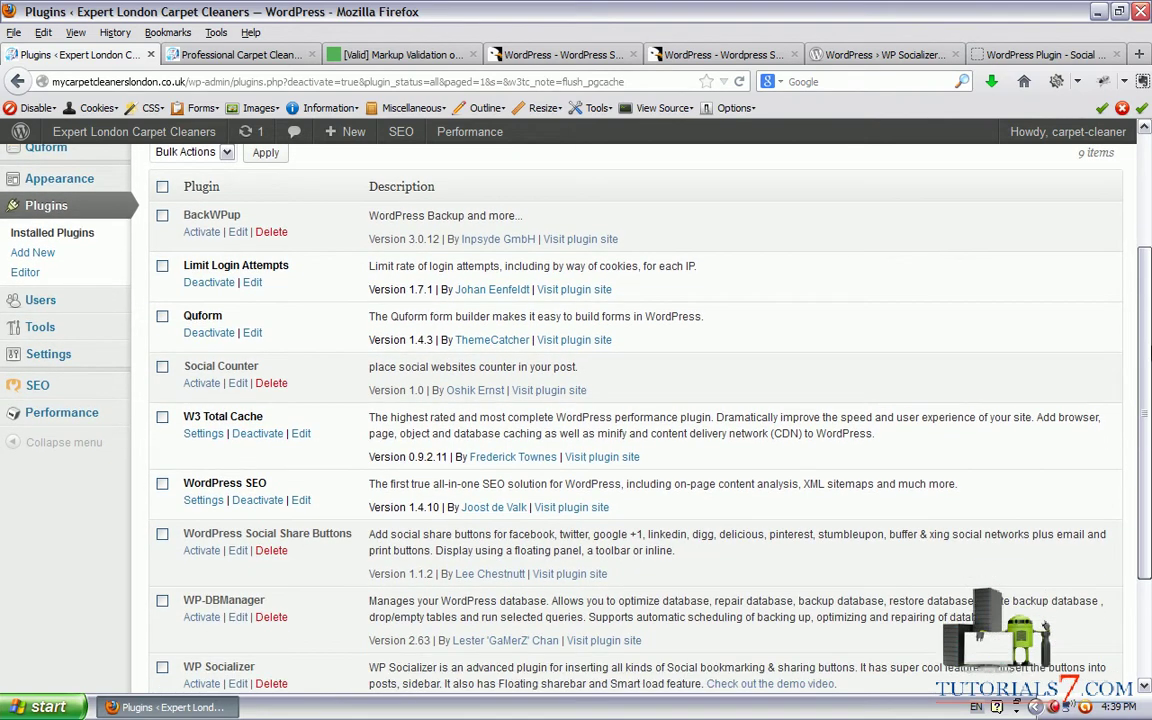
pyautogui.scroll(-1, 640, 420)
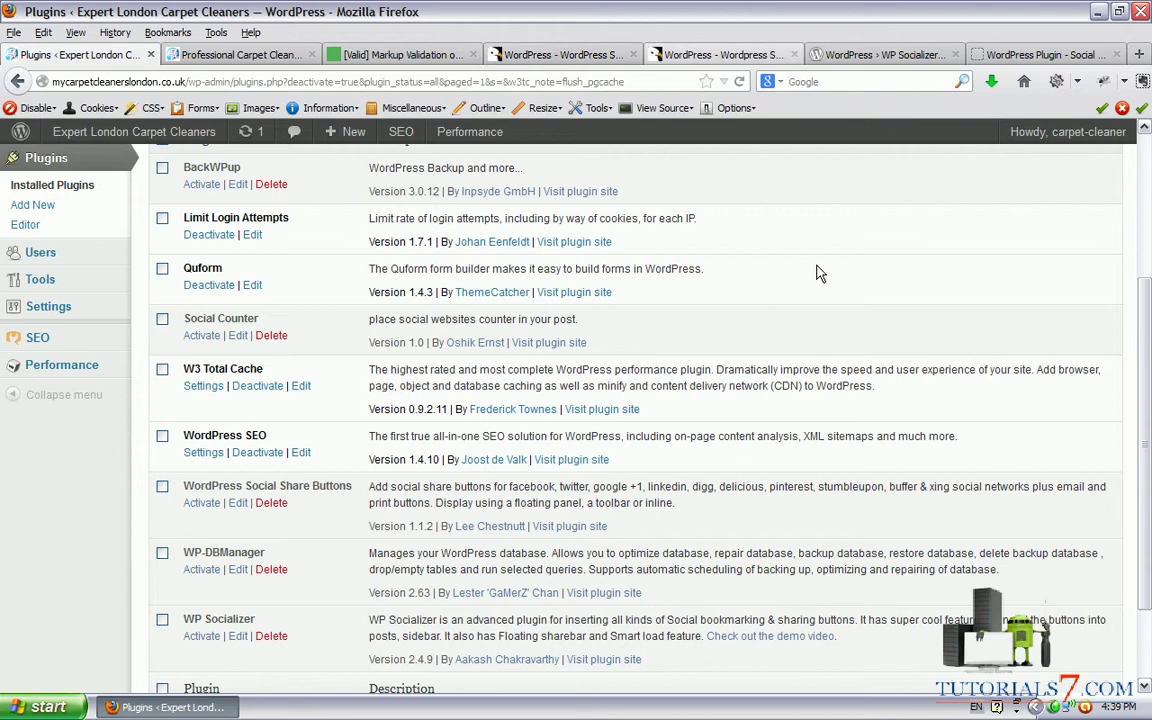
pyautogui.click(722, 56)
pyautogui.moveTo(955, 442)
pyautogui.mouseDown()
pyautogui.moveTo(1000, 512)
pyautogui.moveTo(945, 440)
pyautogui.mouseUp()
pyautogui.moveTo(140, 298)
pyautogui.mouseDown()
pyautogui.moveTo(125, 268)
pyautogui.moveTo(560, 258)
pyautogui.moveTo(118, 225)
pyautogui.moveTo(160, 296)
pyautogui.mouseUp()
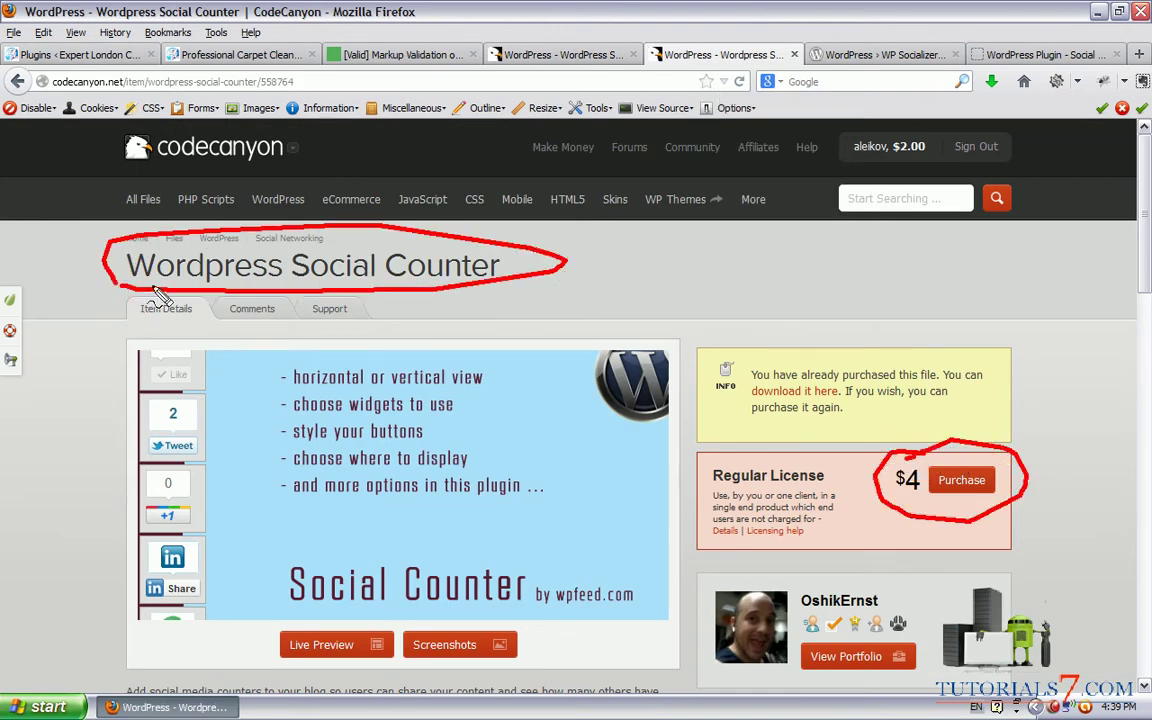
# Activate the Social Counter plugin and empty the page cache
pyautogui.click(97, 57)
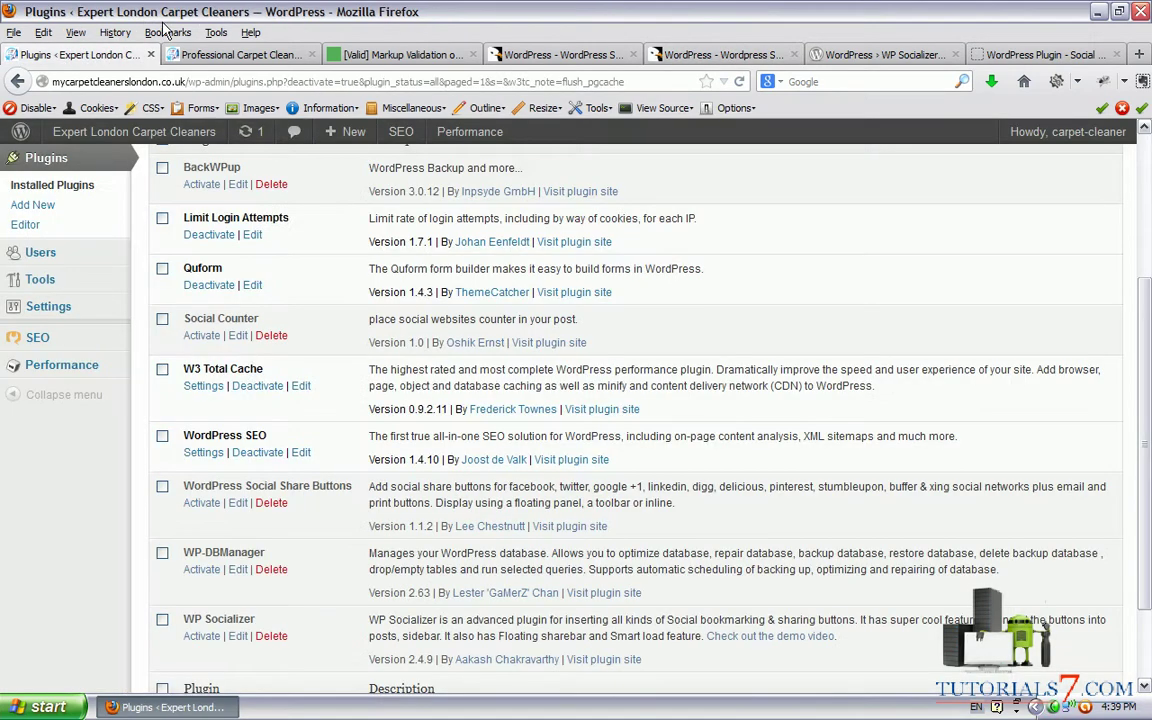
pyautogui.click(201, 337)
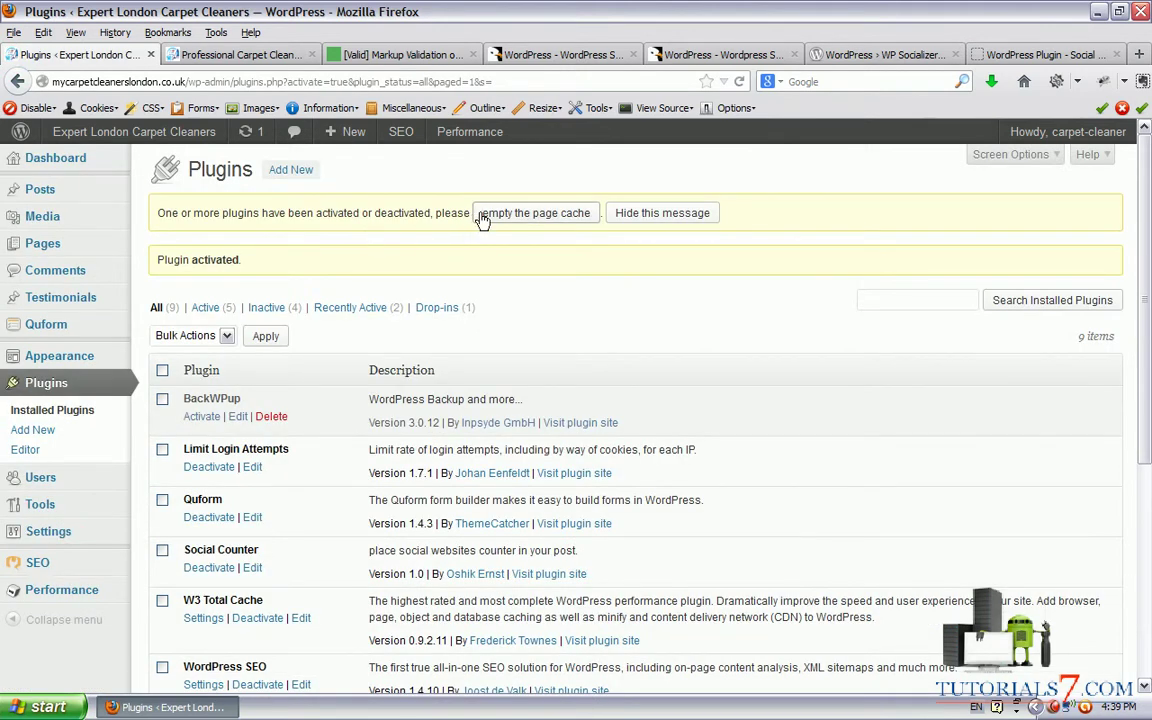
pyautogui.click(490, 213)
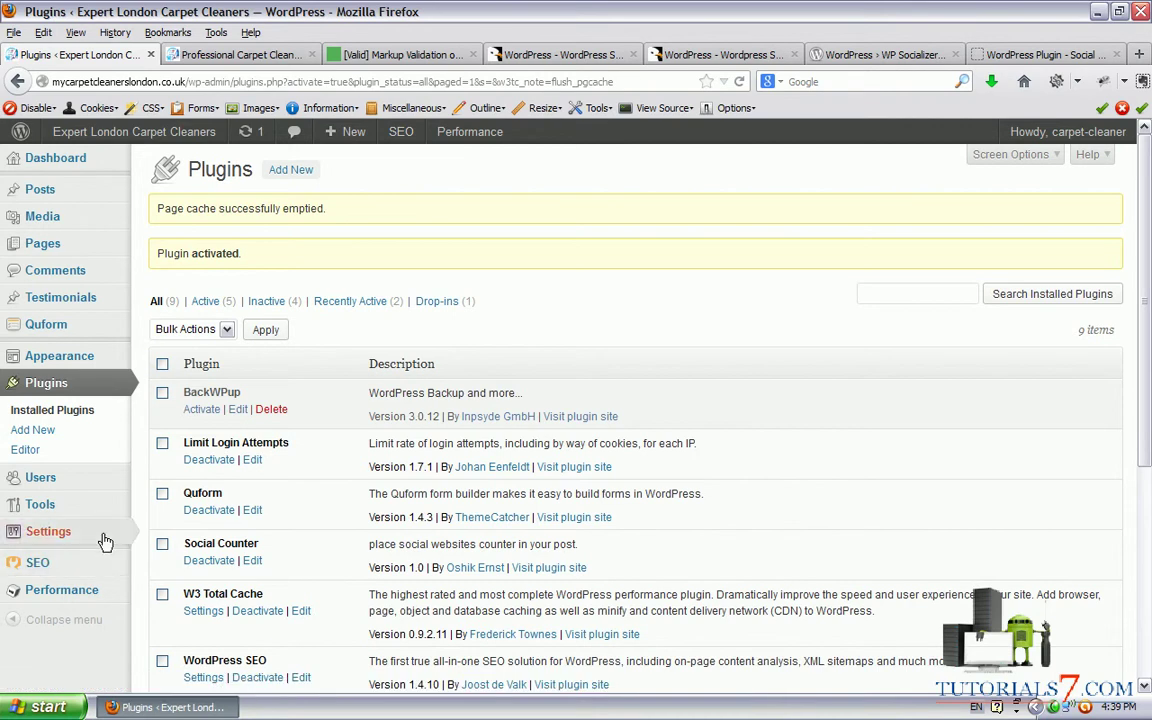
# Point out the Social Counter entry under the Settings menu
pyautogui.moveTo(105, 541)
pyautogui.moveTo(108, 540)
pyautogui.mouseDown()
pyautogui.moveTo(20, 550)
pyautogui.moveTo(60, 522)
pyautogui.moveTo(95, 531)
pyautogui.mouseUp()
pyautogui.moveTo(224, 636)
pyautogui.mouseDown()
pyautogui.moveTo(165, 640)
pyautogui.moveTo(148, 662)
pyautogui.moveTo(230, 672)
pyautogui.mouseUp()
pyautogui.press('Escape')
pyautogui.moveTo(72, 558)
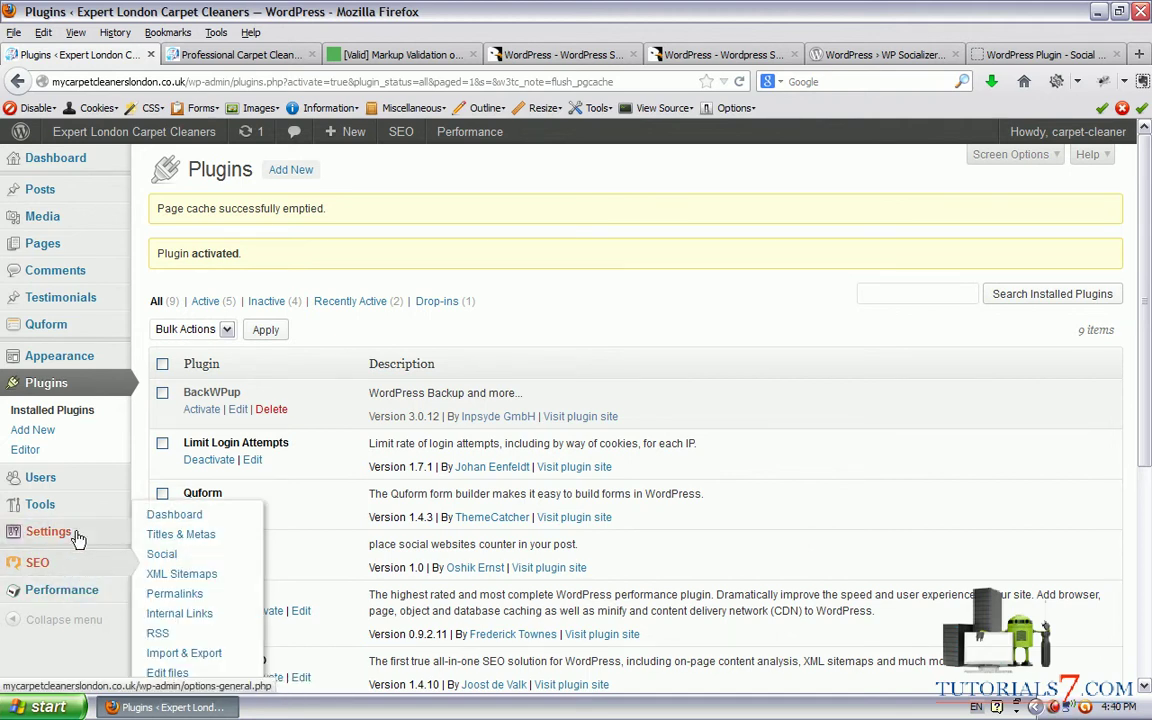
pyautogui.moveTo(62, 531)
pyautogui.click(196, 651)
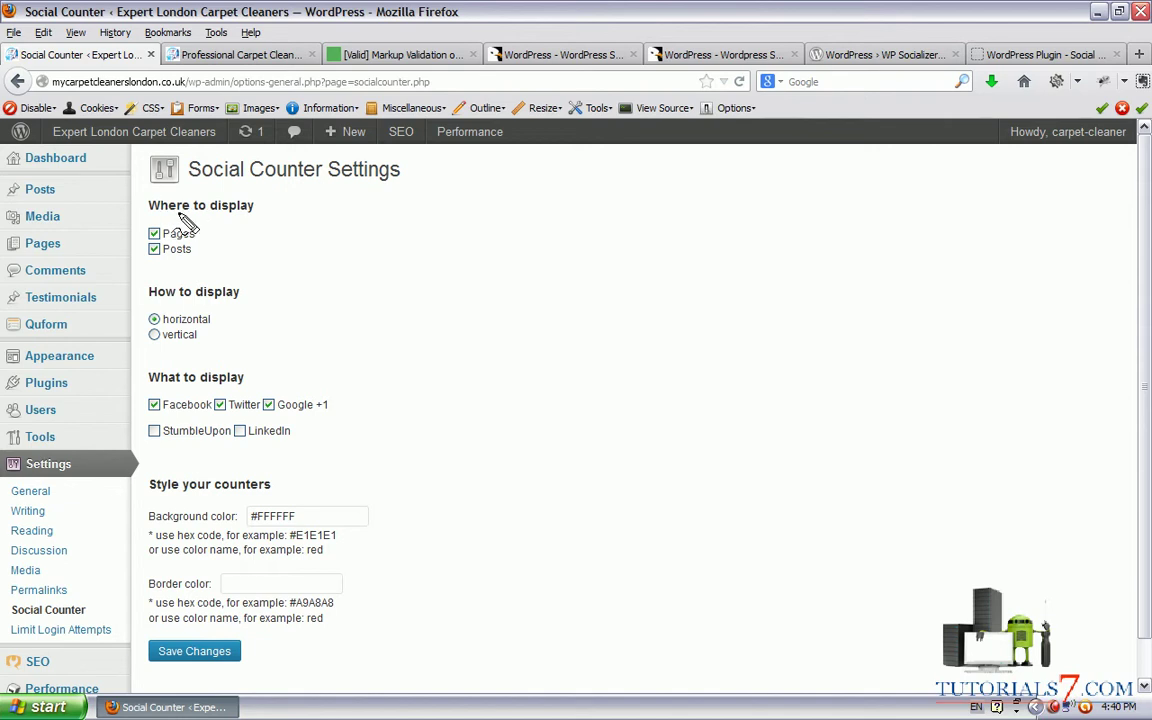
pyautogui.moveTo(157, 213)
pyautogui.mouseDown()
pyautogui.moveTo(138, 252)
pyautogui.moveTo(210, 258)
pyautogui.mouseUp()
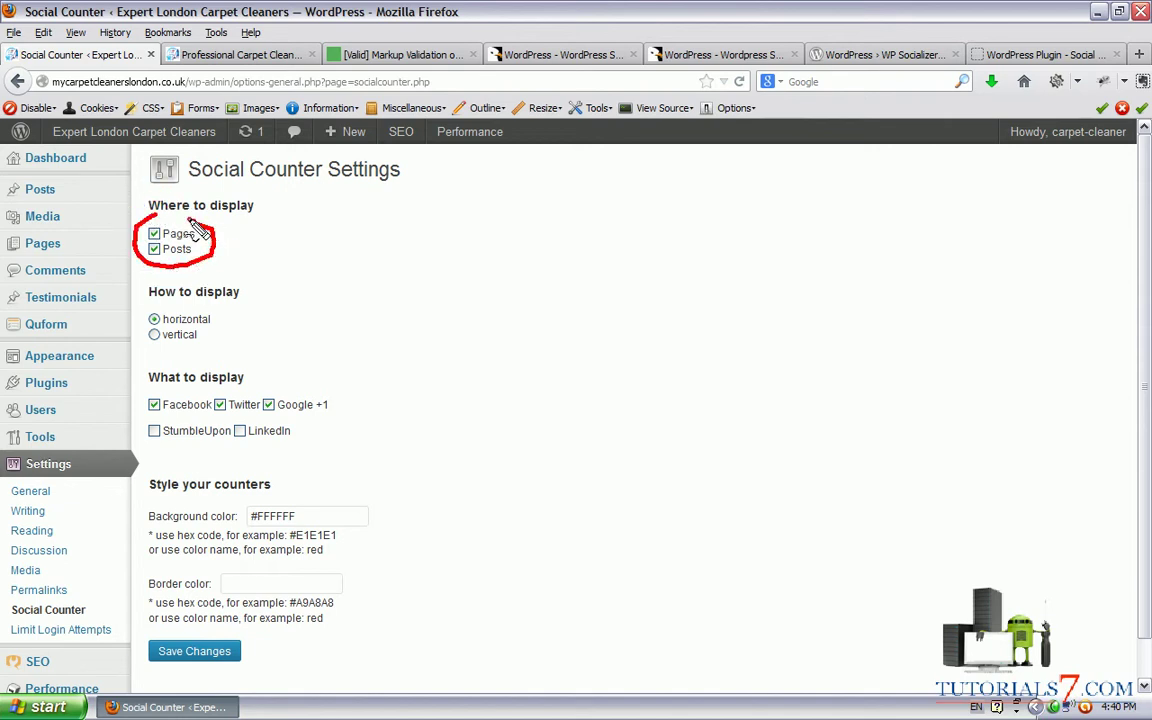
pyautogui.moveTo(150, 212); pyautogui.dragTo(219, 242)
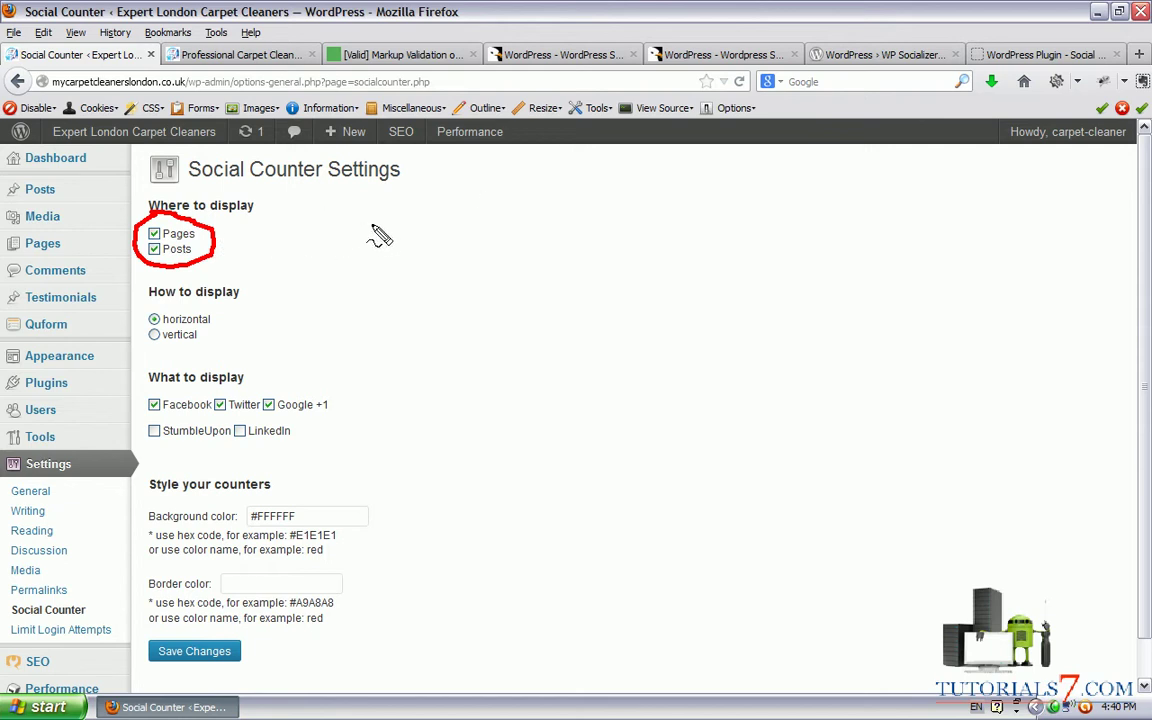
pyautogui.press('Escape')
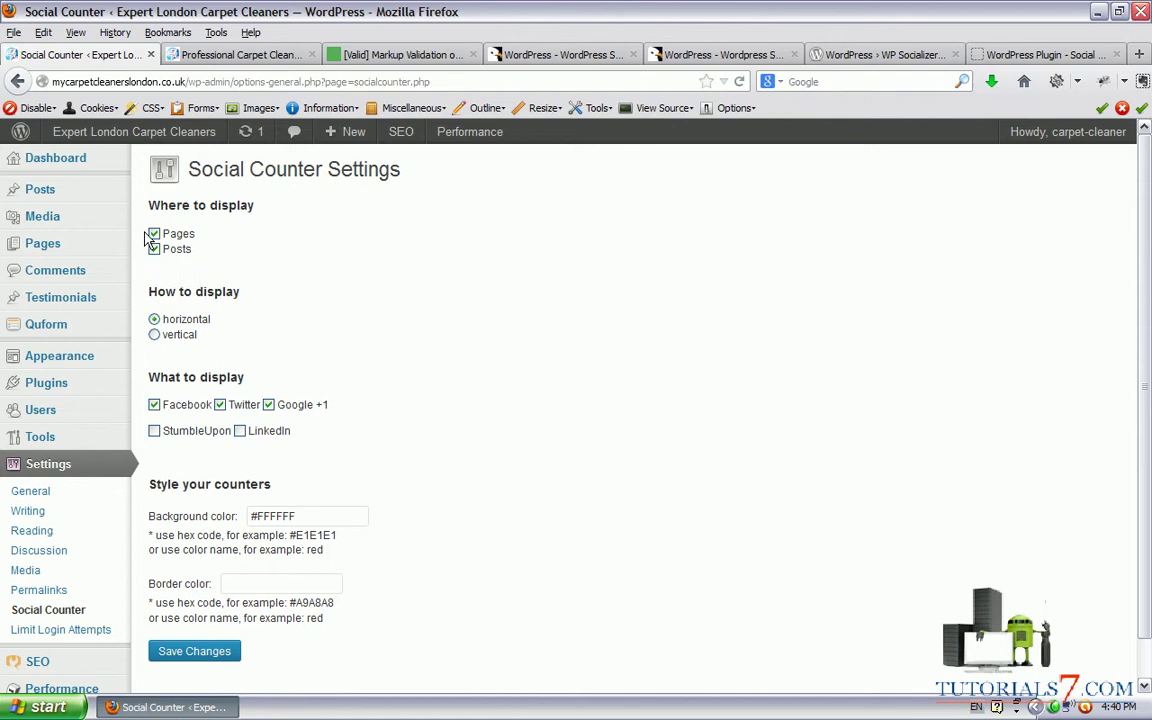
pyautogui.scroll(-1, 309, 239)
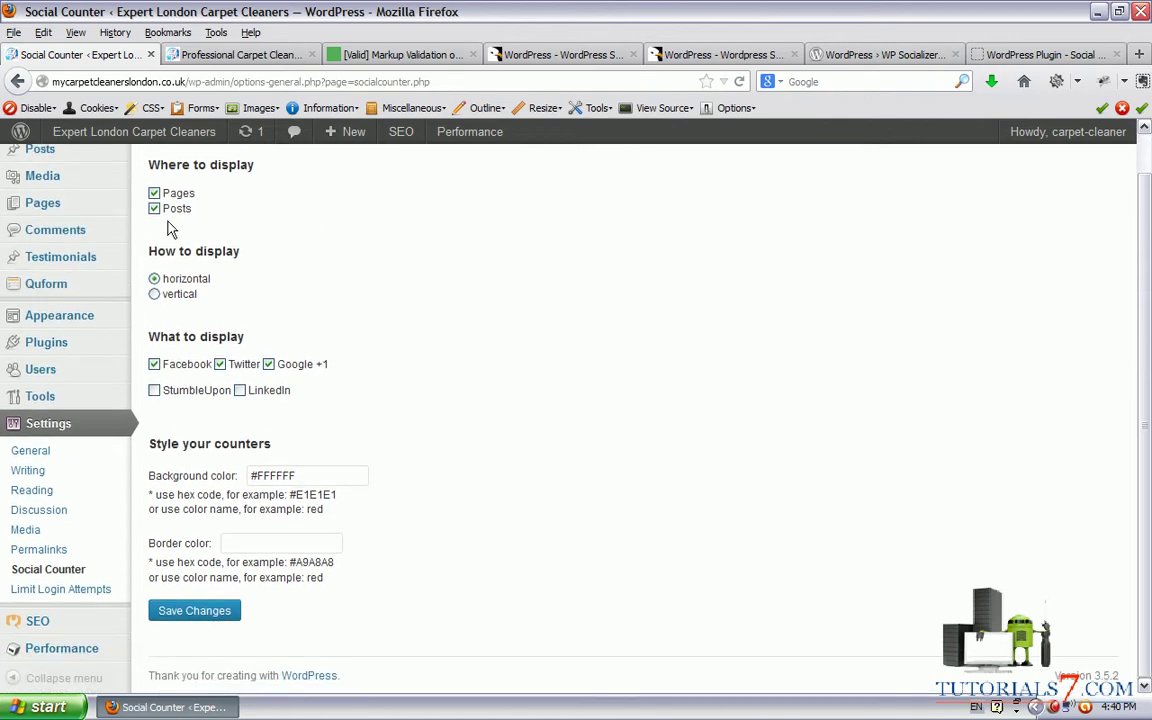
pyautogui.moveTo(237, 279); pyautogui.dragTo(378, 281)
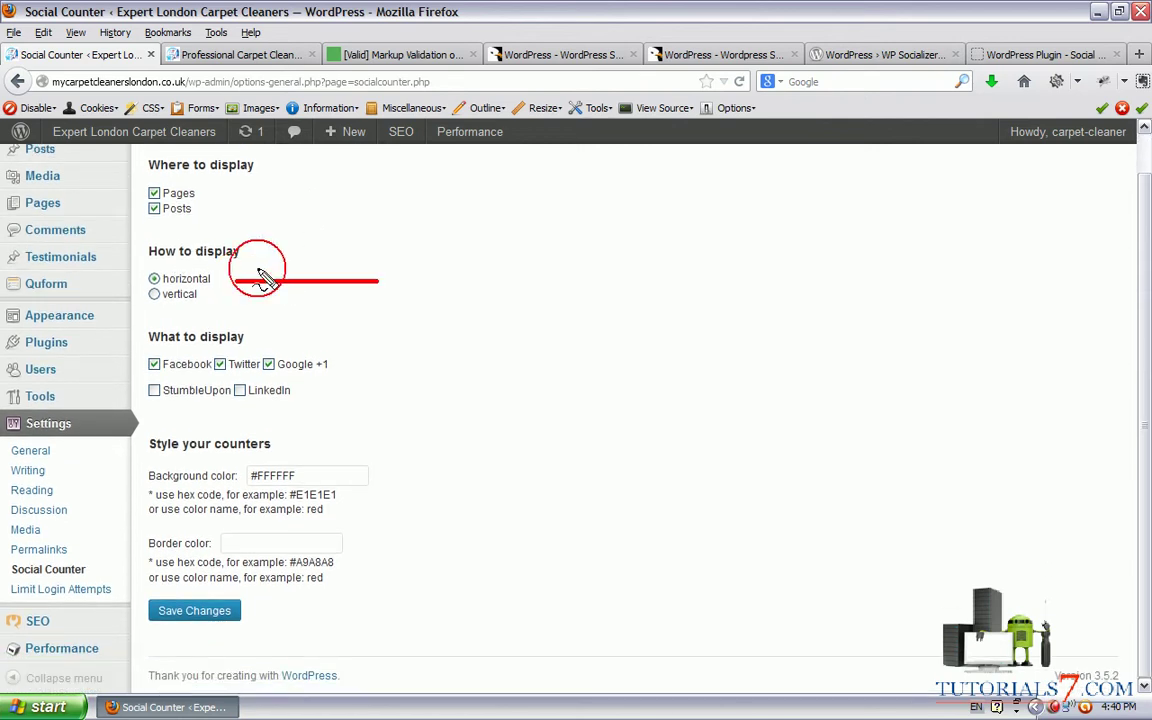
pyautogui.moveTo(258, 277); pyautogui.dragTo(233, 281)
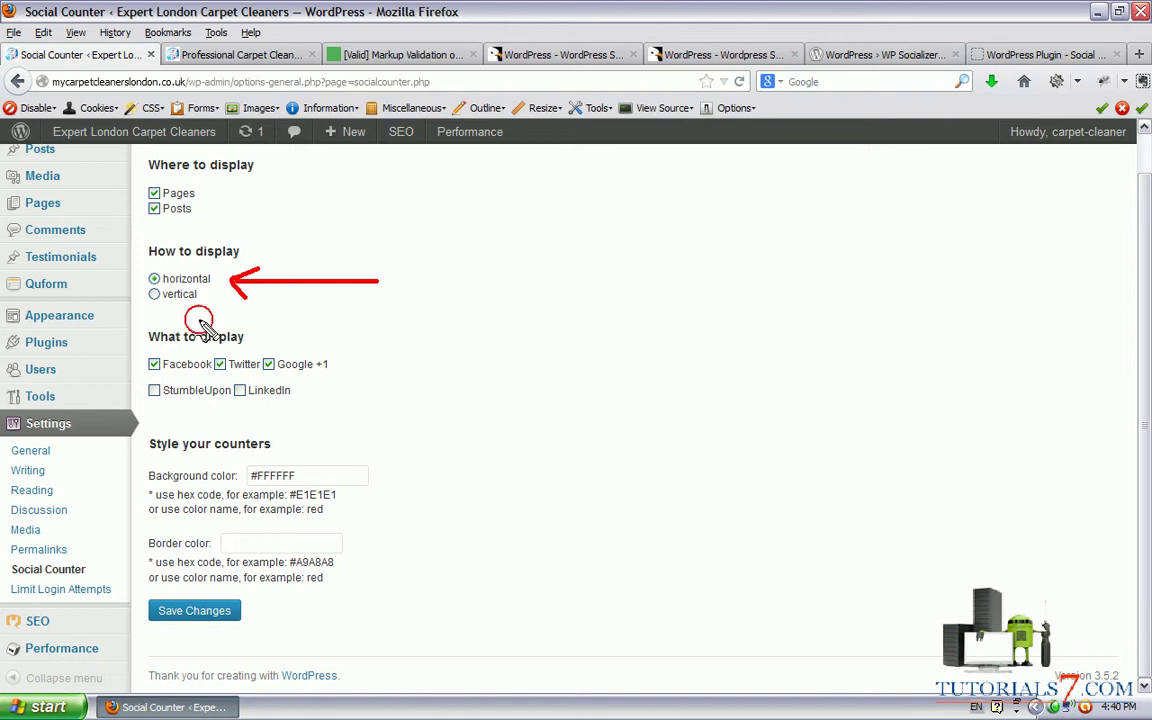
pyautogui.moveTo(200, 320); pyautogui.dragTo(180, 316)
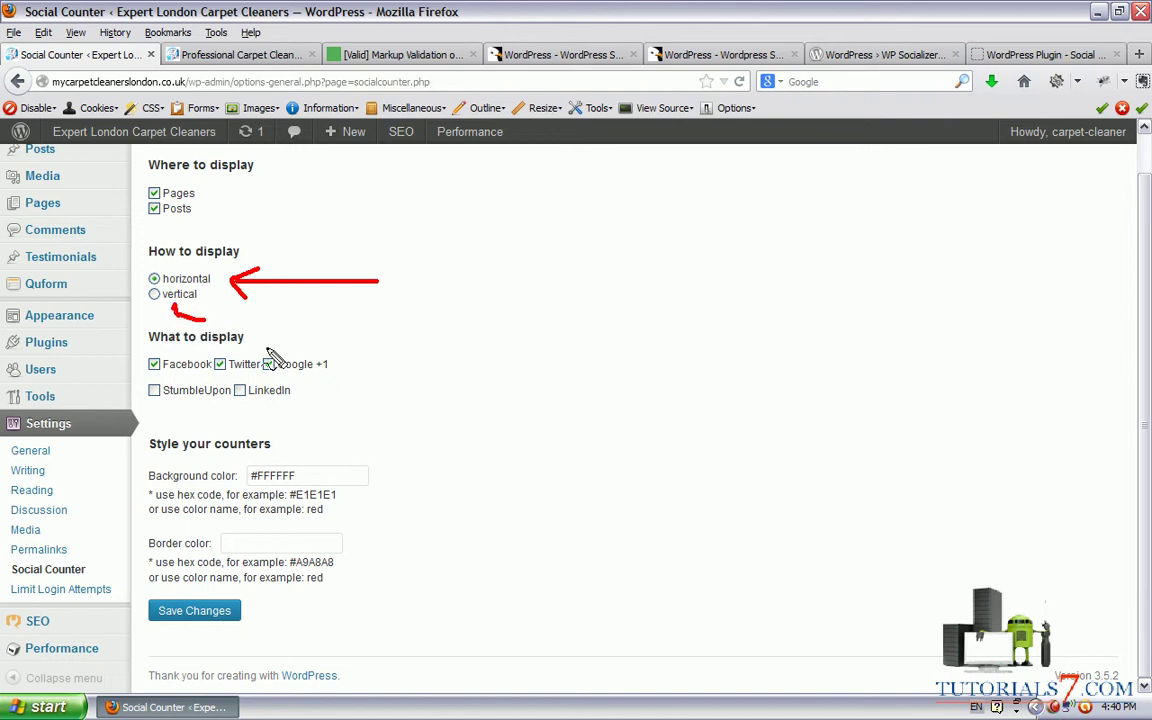
pyautogui.moveTo(265, 345); pyautogui.dragTo(425, 313)
pyautogui.moveTo(284, 321)
pyautogui.mouseDown()
pyautogui.moveTo(258, 340)
pyautogui.moveTo(300, 368)
pyautogui.mouseUp()
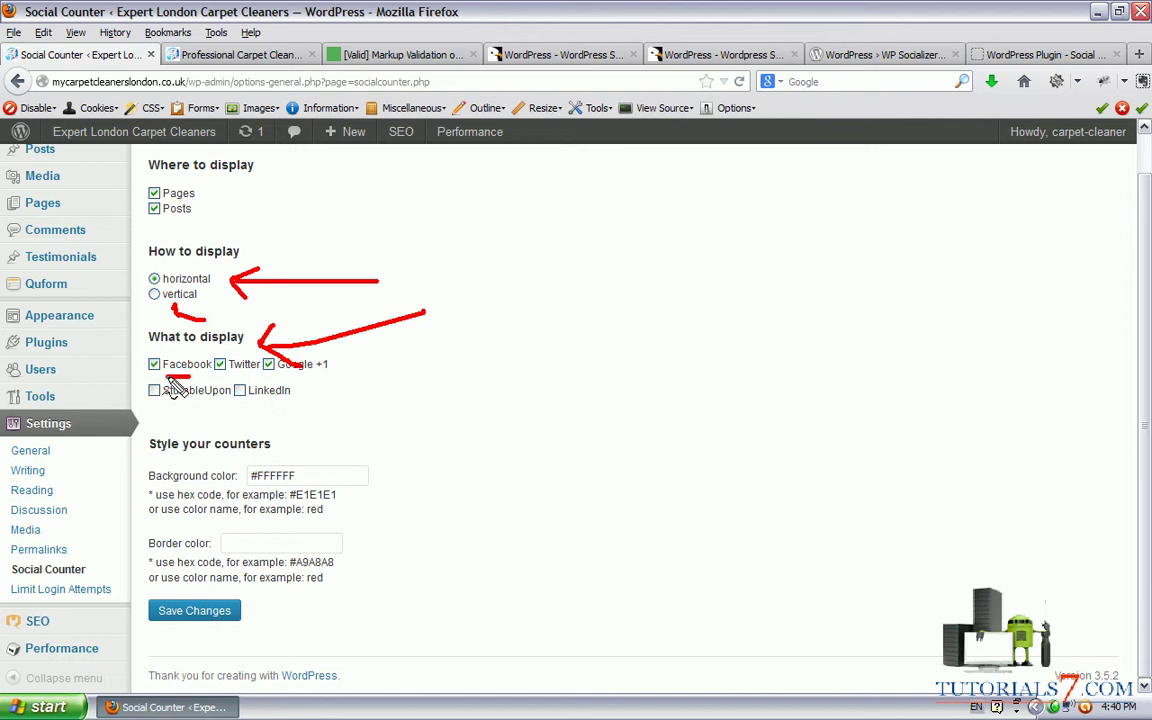
pyautogui.moveTo(165, 376); pyautogui.dragTo(318, 370)
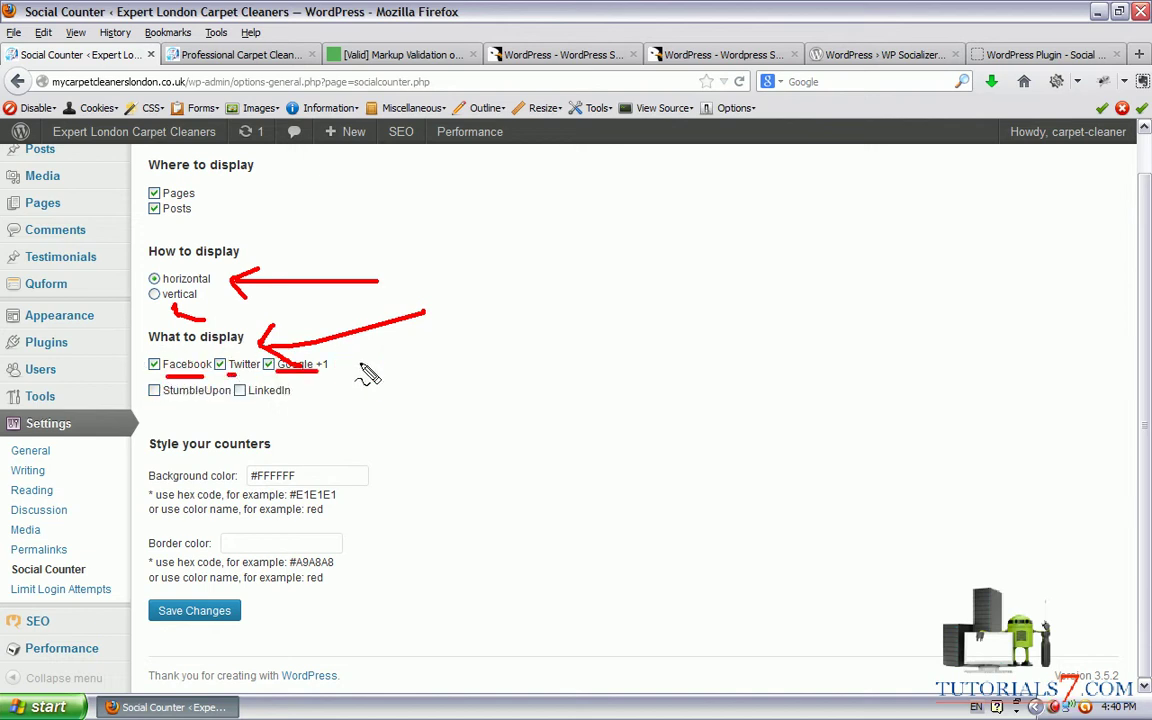
pyautogui.moveTo(249, 403); pyautogui.dragTo(284, 403)
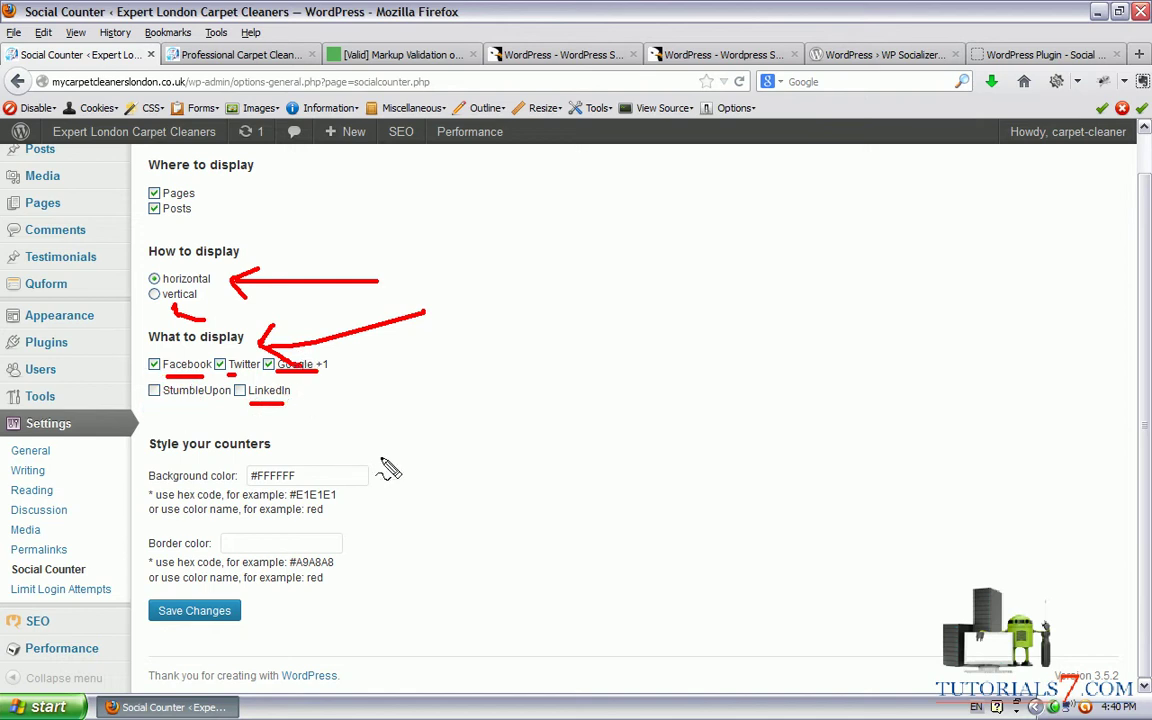
pyautogui.moveTo(382, 458)
pyautogui.mouseDown()
pyautogui.moveTo(240, 468)
pyautogui.moveTo(345, 508)
pyautogui.moveTo(370, 450)
pyautogui.mouseUp()
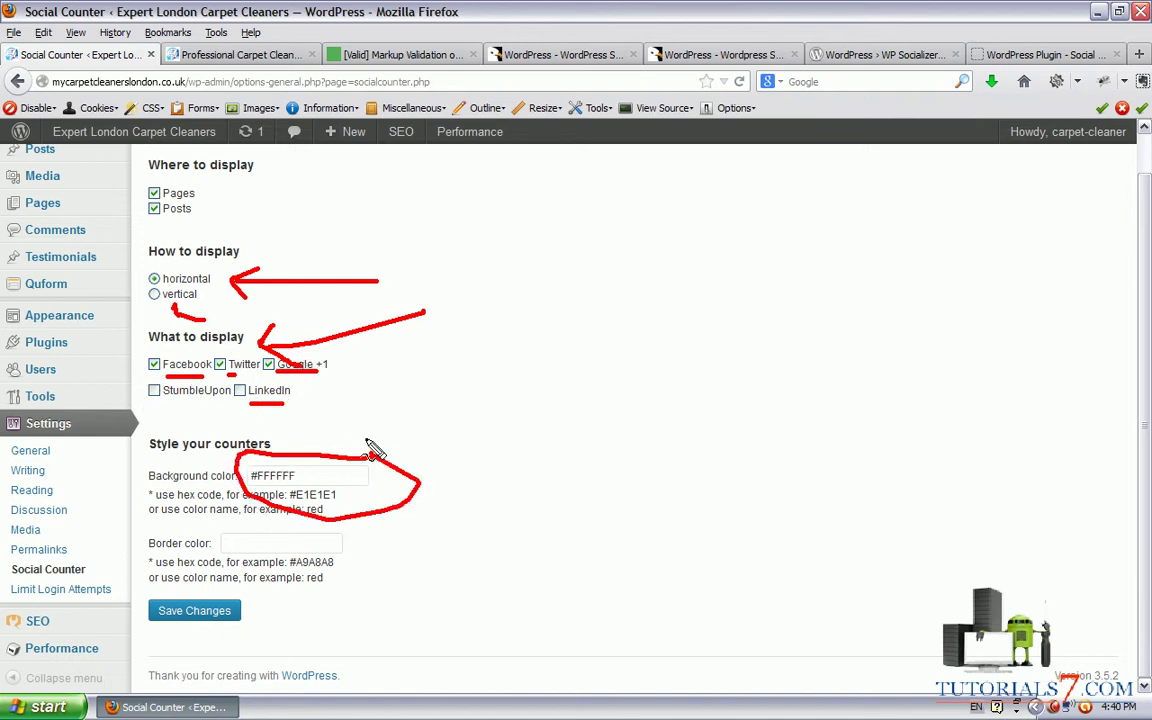
pyautogui.press('Escape')
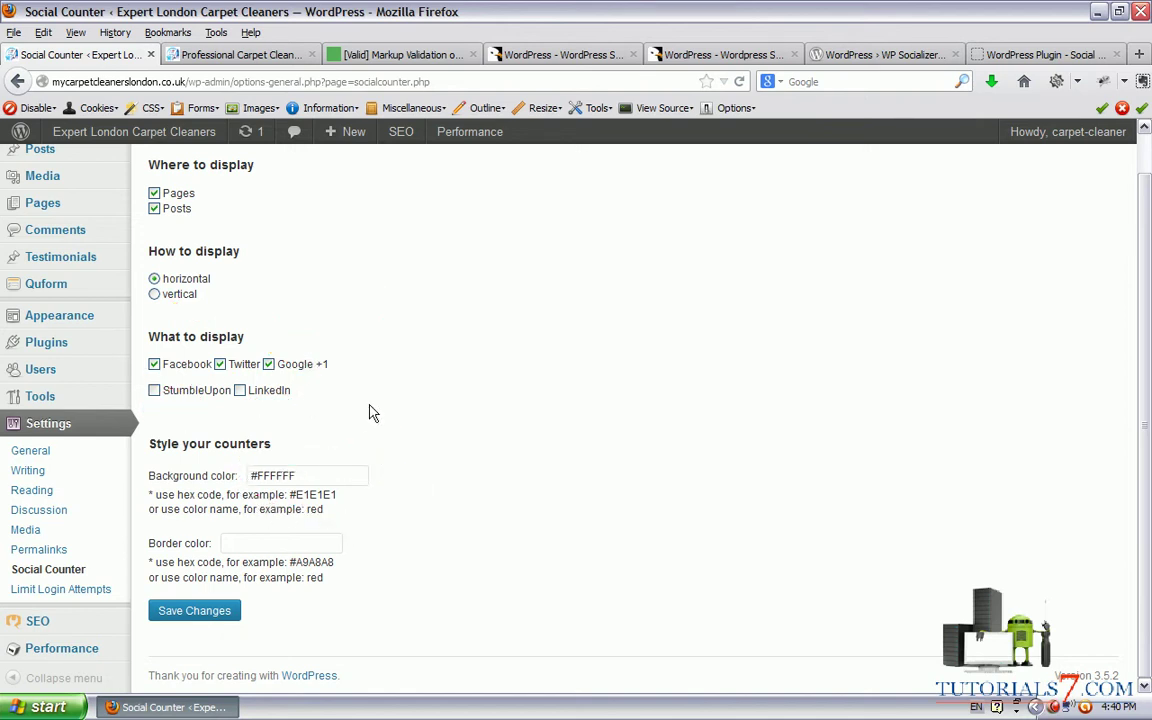
# Save the Social Counter settings and reload the site's front page
pyautogui.click(198, 614)
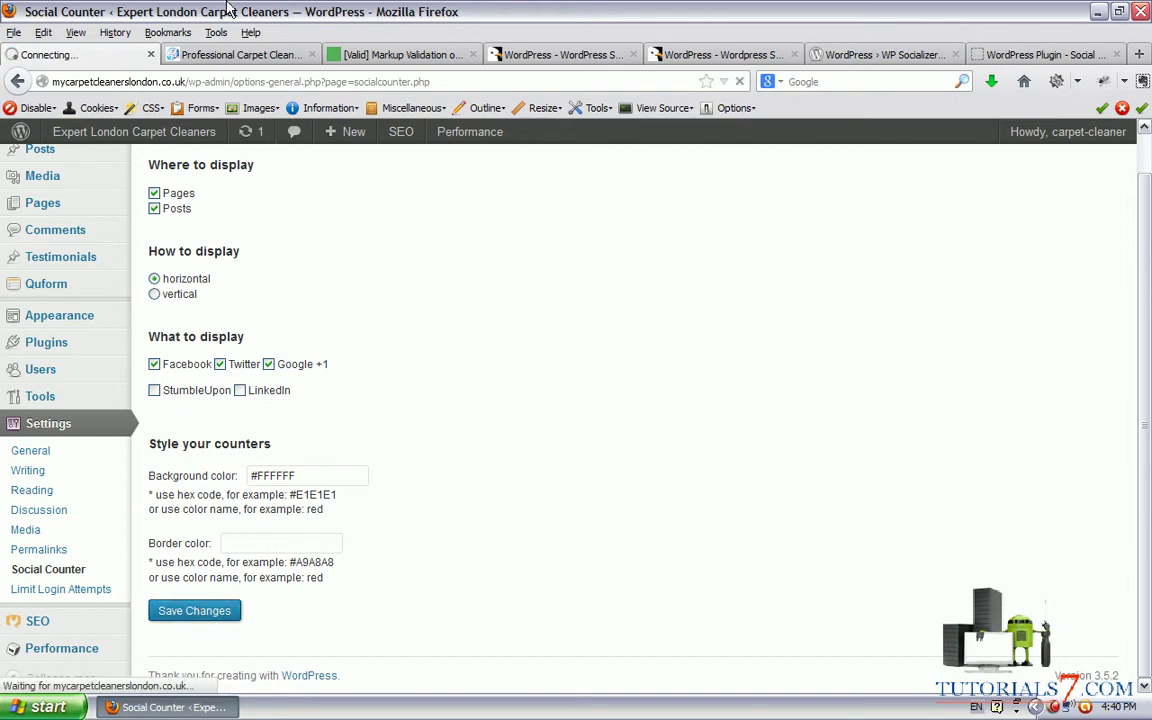
pyautogui.click(237, 55)
pyautogui.click(739, 81)
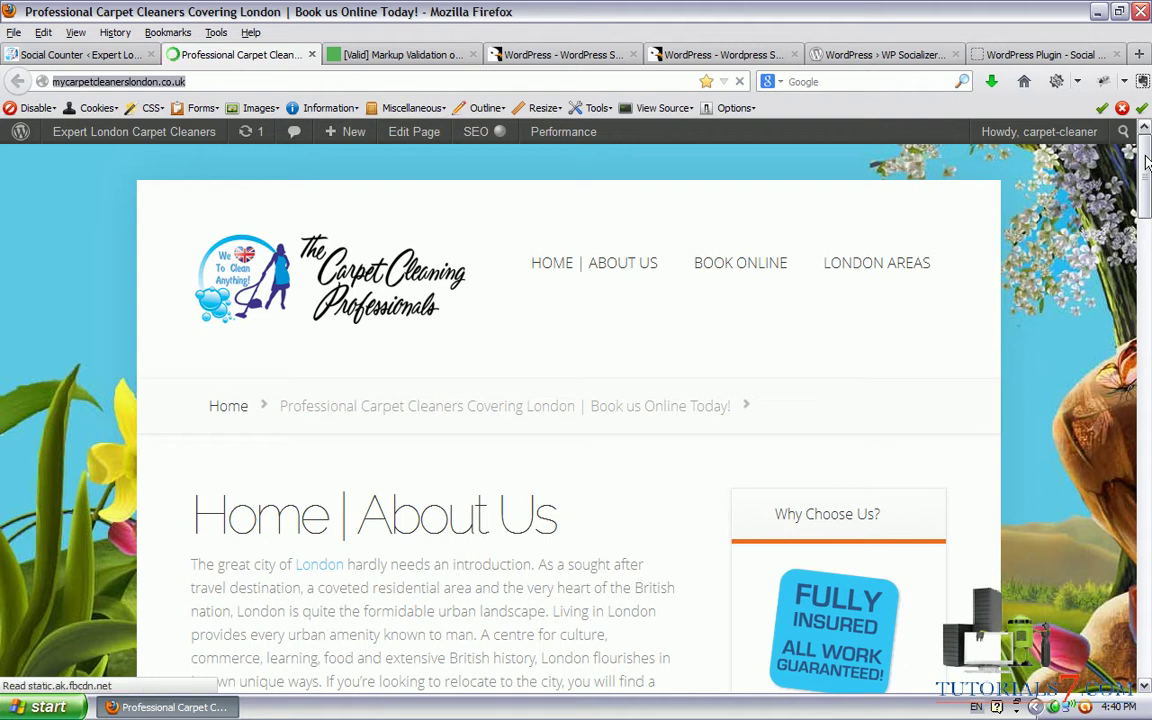
# Scroll to the article's end to show the horizontal Like, Tweet and +1 buttons
pyautogui.click(1143, 228)
pyautogui.moveTo(1143, 228); pyautogui.dragTo(1115, 555)
pyautogui.scroll(-10, 993, 554)
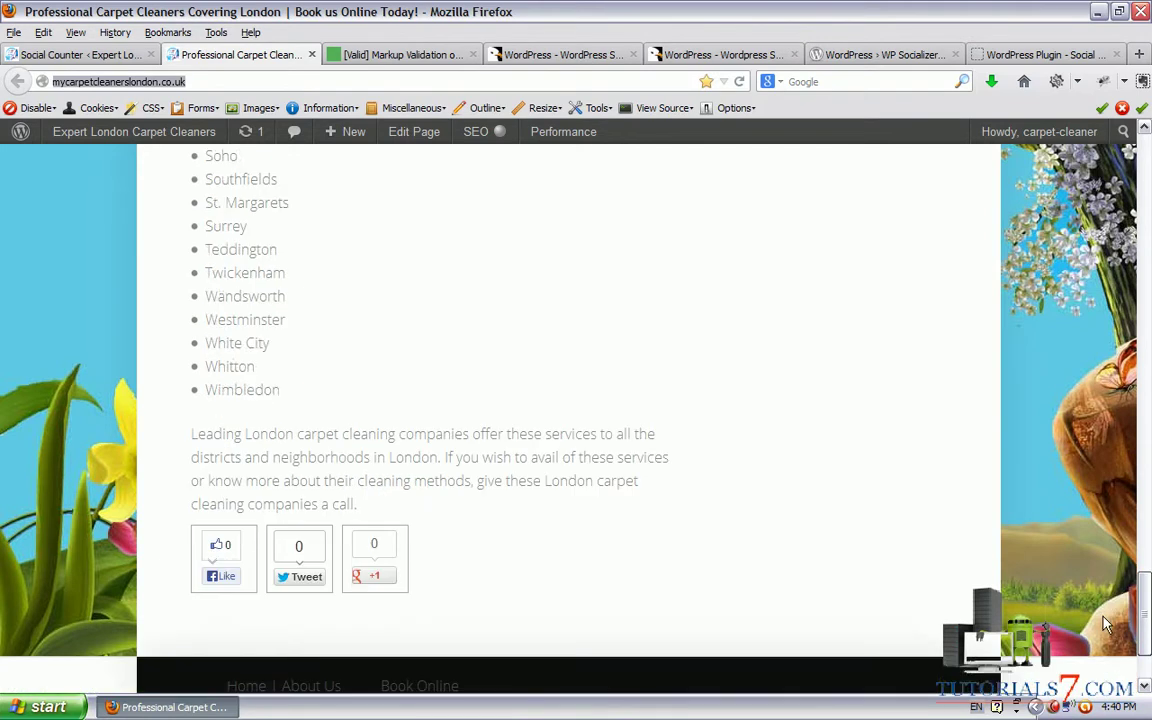
pyautogui.moveTo(437, 388); pyautogui.dragTo(305, 366)
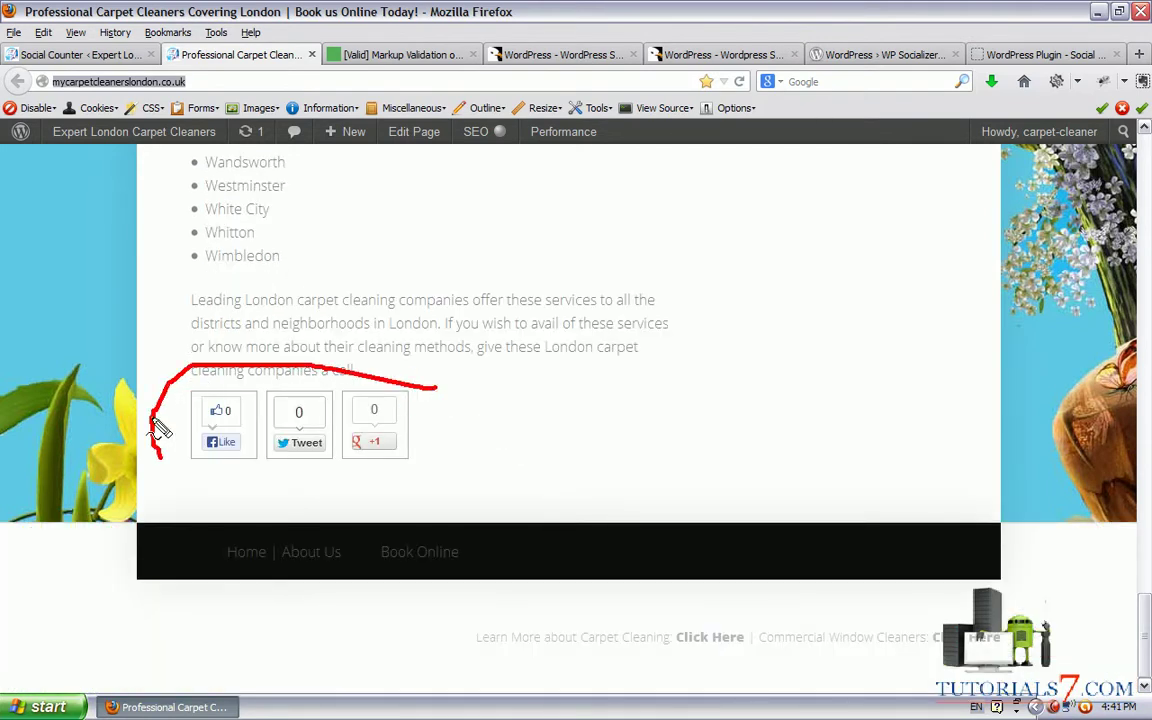
pyautogui.moveTo(158, 428)
pyautogui.mouseDown()
pyautogui.moveTo(330, 525)
pyautogui.moveTo(462, 430)
pyautogui.mouseUp()
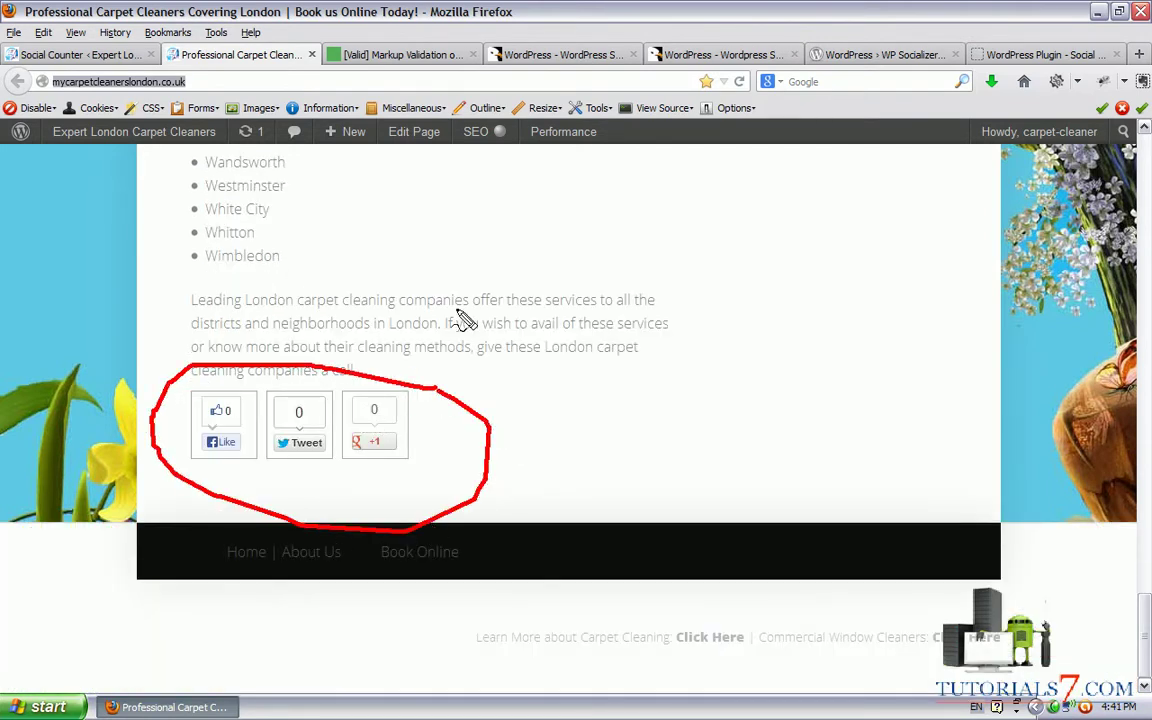
pyautogui.moveTo(540, 218)
pyautogui.mouseDown()
pyautogui.moveTo(275, 413)
pyautogui.moveTo(305, 352)
pyautogui.mouseUp()
pyautogui.moveTo(275, 413); pyautogui.dragTo(352, 413)
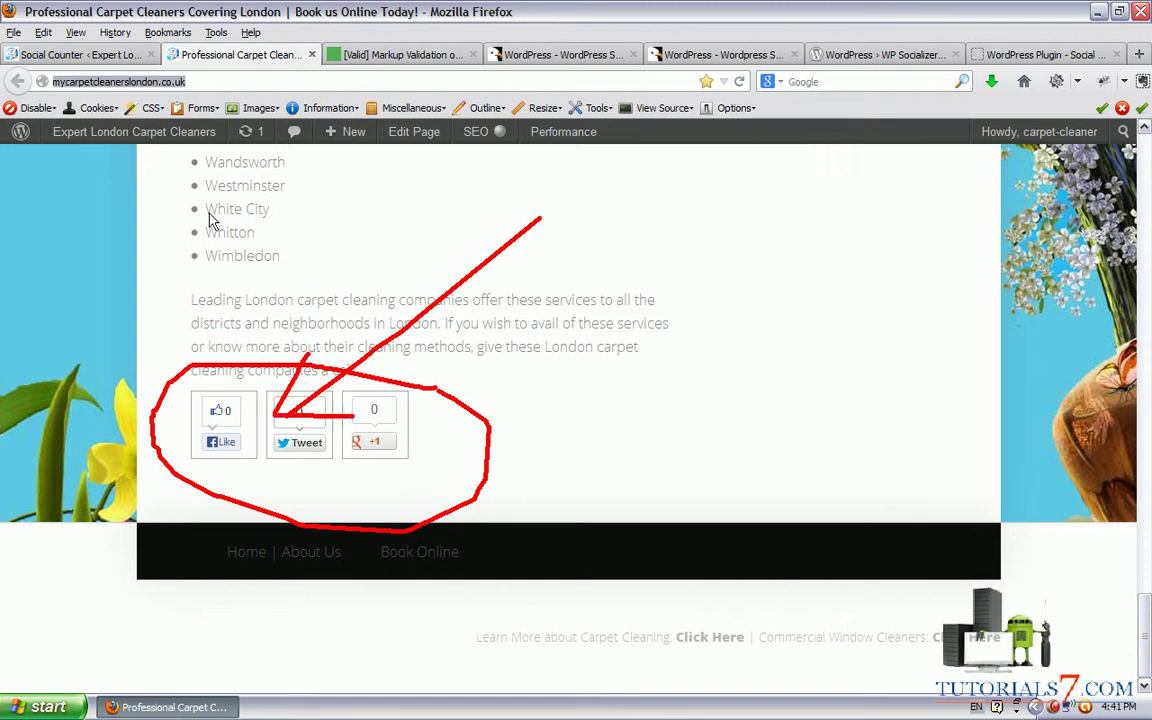
# Select vertical display and confirm the Top 255px and Left 0px positions
pyautogui.click(100, 55)
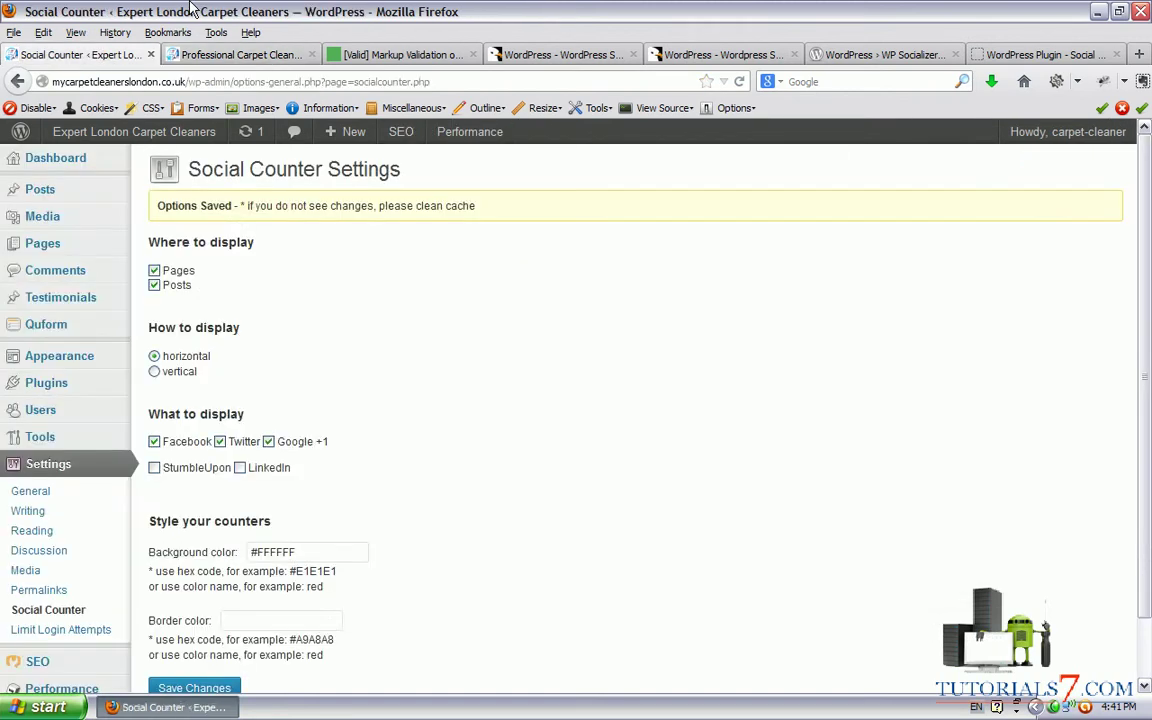
pyautogui.click(155, 372)
pyautogui.scroll(-2, 283, 337)
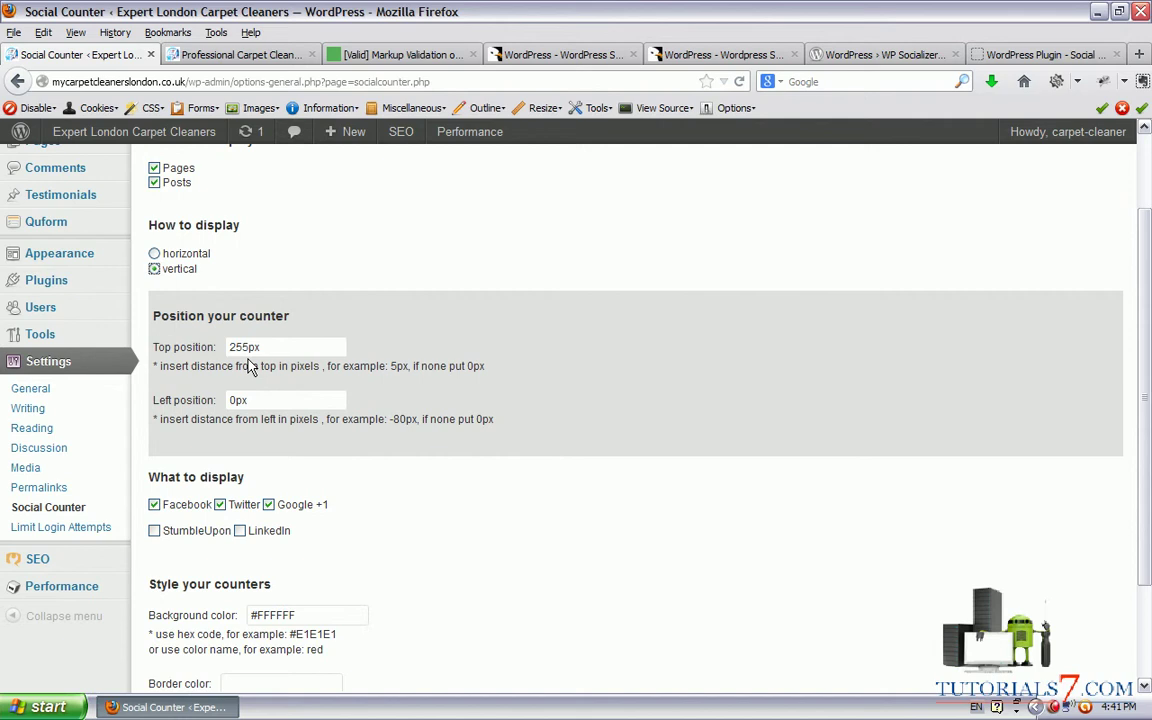
pyautogui.moveTo(155, 357); pyautogui.dragTo(200, 366)
pyautogui.moveTo(270, 345)
pyautogui.mouseDown()
pyautogui.moveTo(215, 345)
pyautogui.moveTo(262, 356)
pyautogui.moveTo(280, 338)
pyautogui.mouseUp()
pyautogui.moveTo(166, 416)
pyautogui.mouseDown()
pyautogui.moveTo(236, 383)
pyautogui.moveTo(230, 395)
pyautogui.mouseUp()
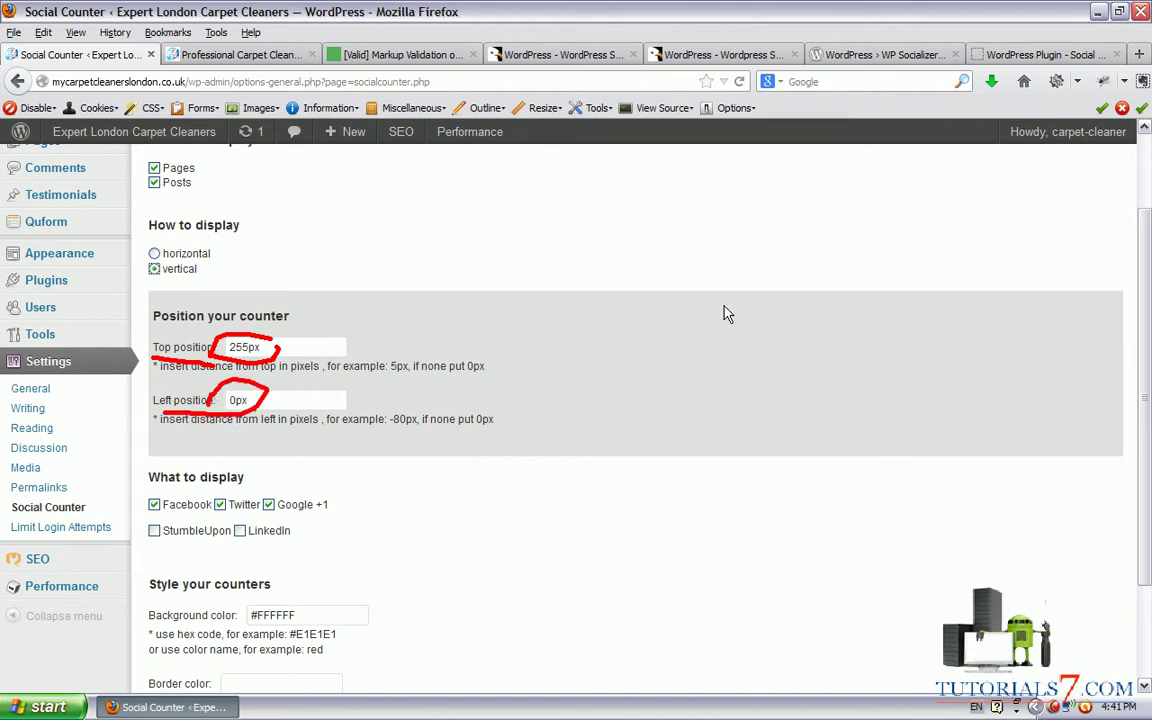
pyautogui.press('Escape')
# Save the vertical Social Counter settings and switch to the site page
pyautogui.scroll(-2, 1145, 267)
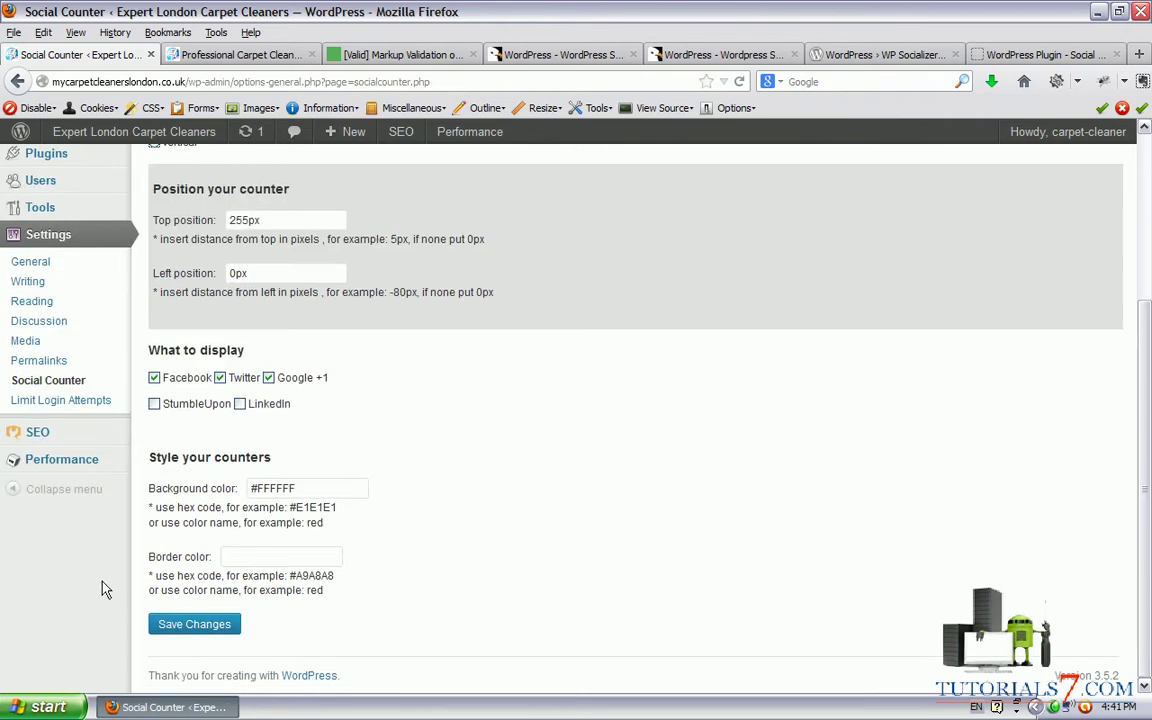
pyautogui.click(180, 624)
pyautogui.click(238, 54)
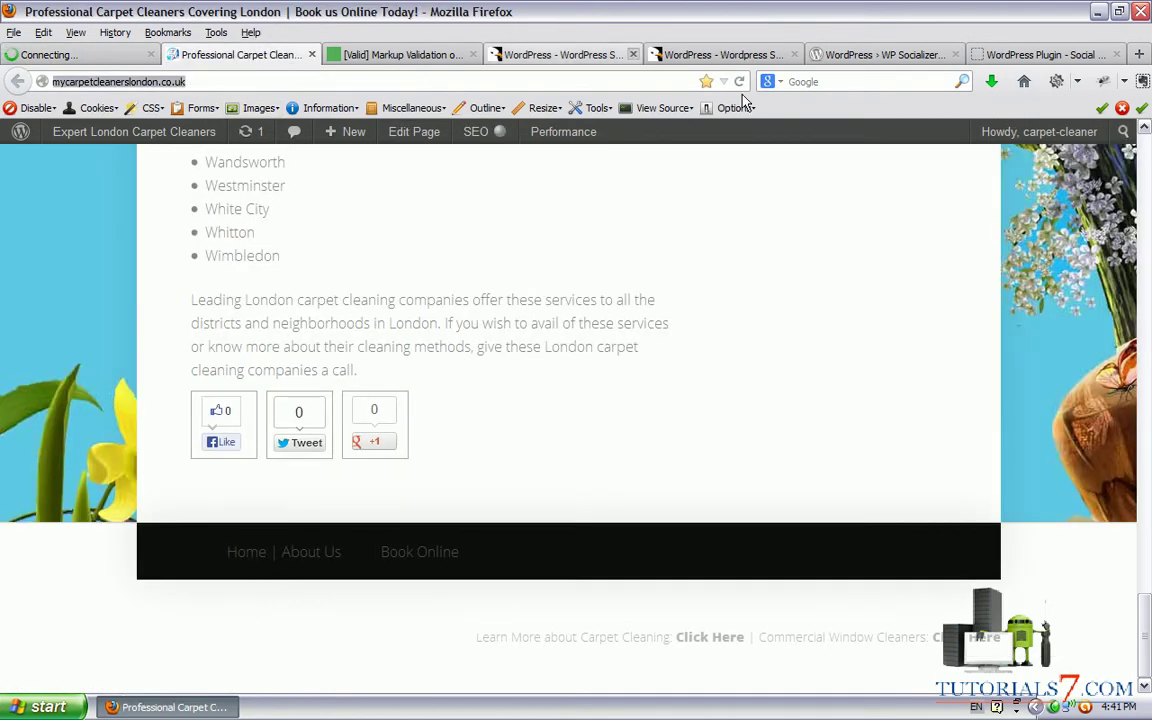
# Reload the site and show the Like, Tweet and +1 counters floating vertically on the left
pyautogui.click(739, 81)
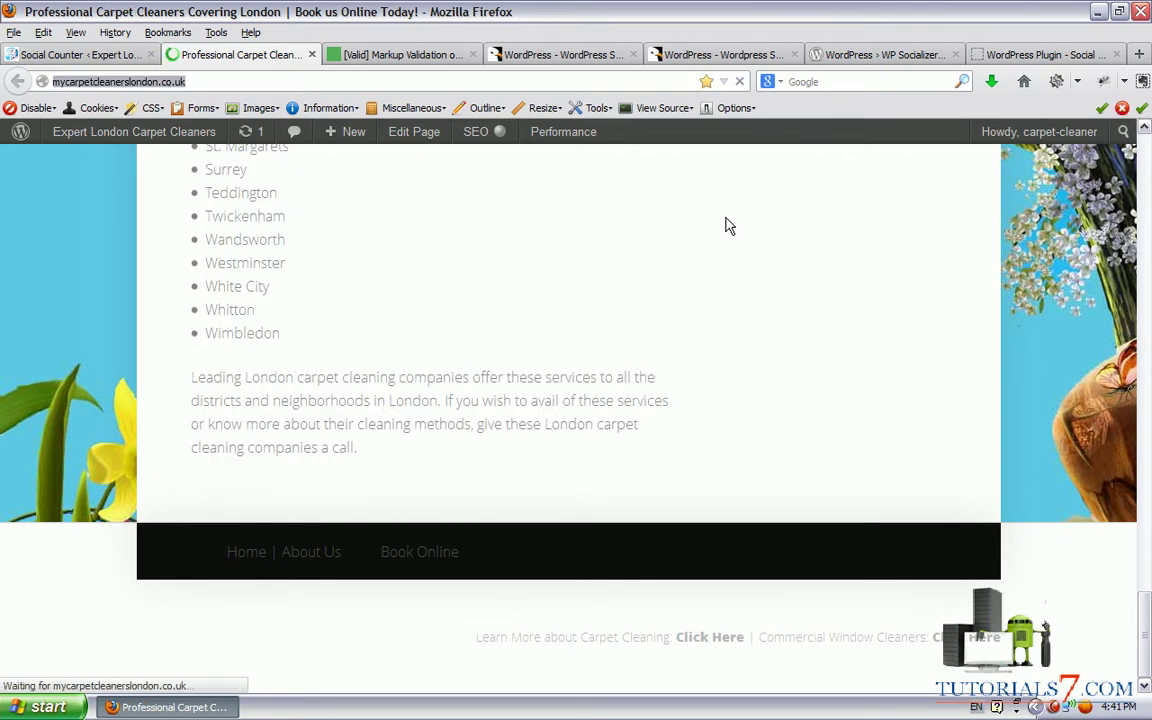
pyautogui.click(1144, 462)
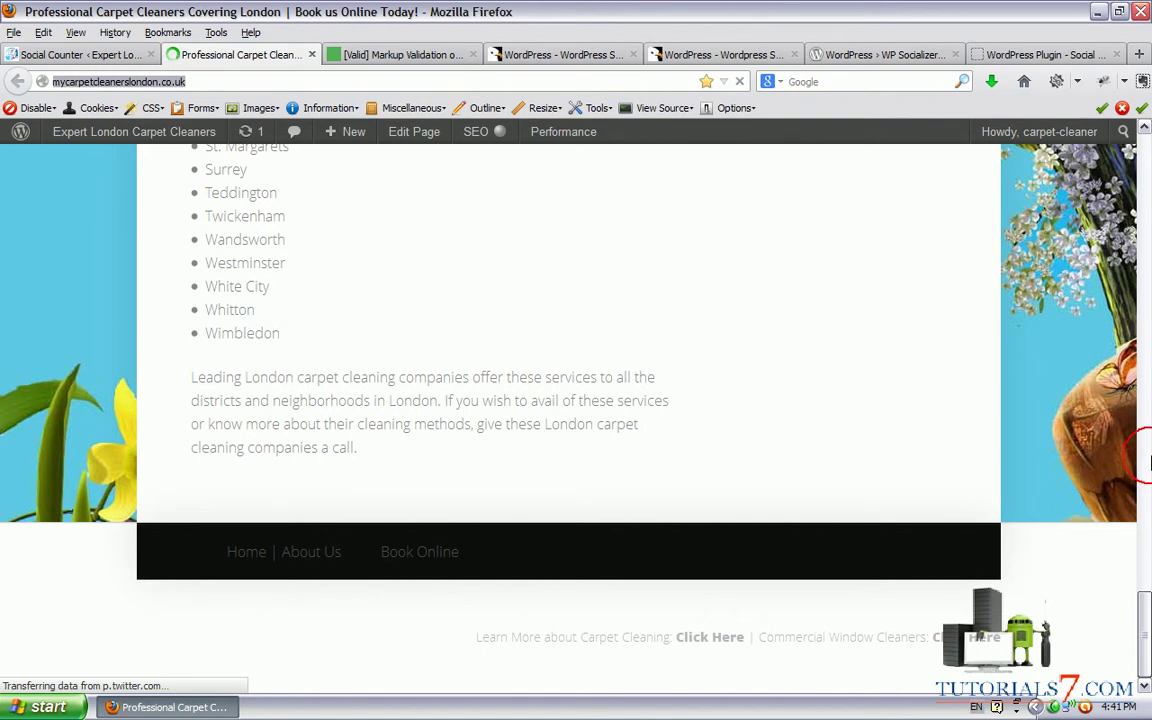
pyautogui.moveTo(1144, 462); pyautogui.dragTo(1150, 150)
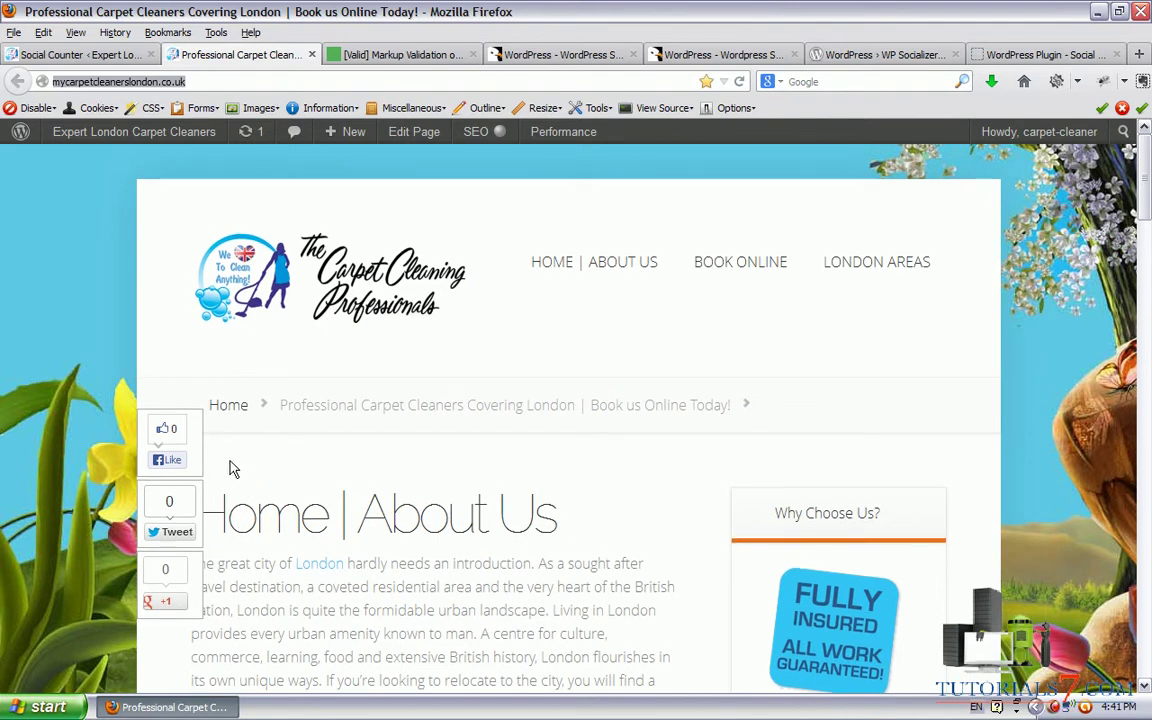
pyautogui.scroll(-2, 150, 395)
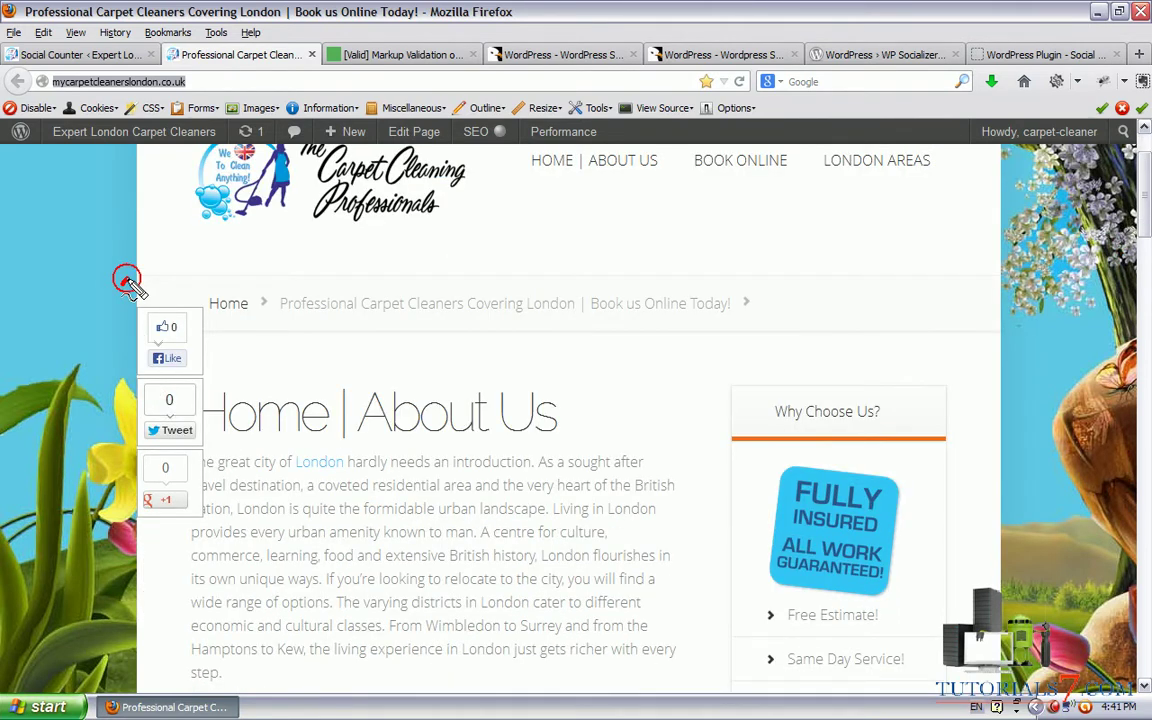
pyautogui.moveTo(128, 283)
pyautogui.mouseDown()
pyautogui.moveTo(82, 462)
pyautogui.moveTo(260, 452)
pyautogui.moveTo(164, 266)
pyautogui.moveTo(125, 272)
pyautogui.mouseUp()
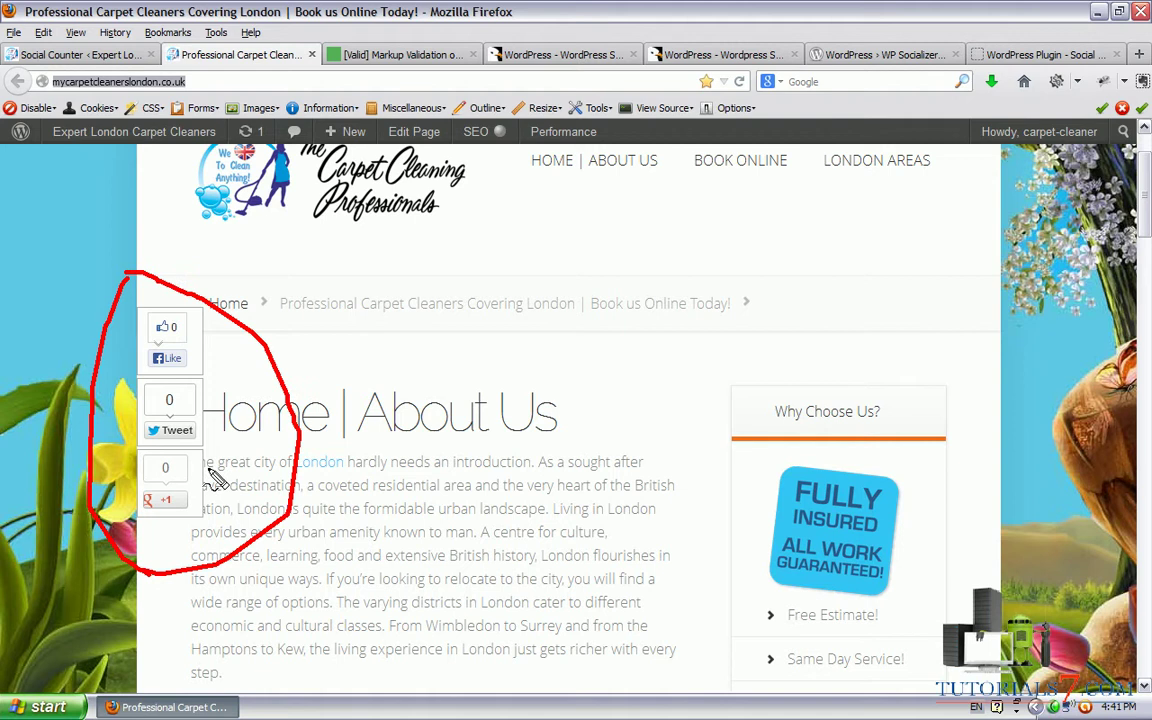
pyautogui.moveTo(243, 428); pyautogui.dragTo(180, 433)
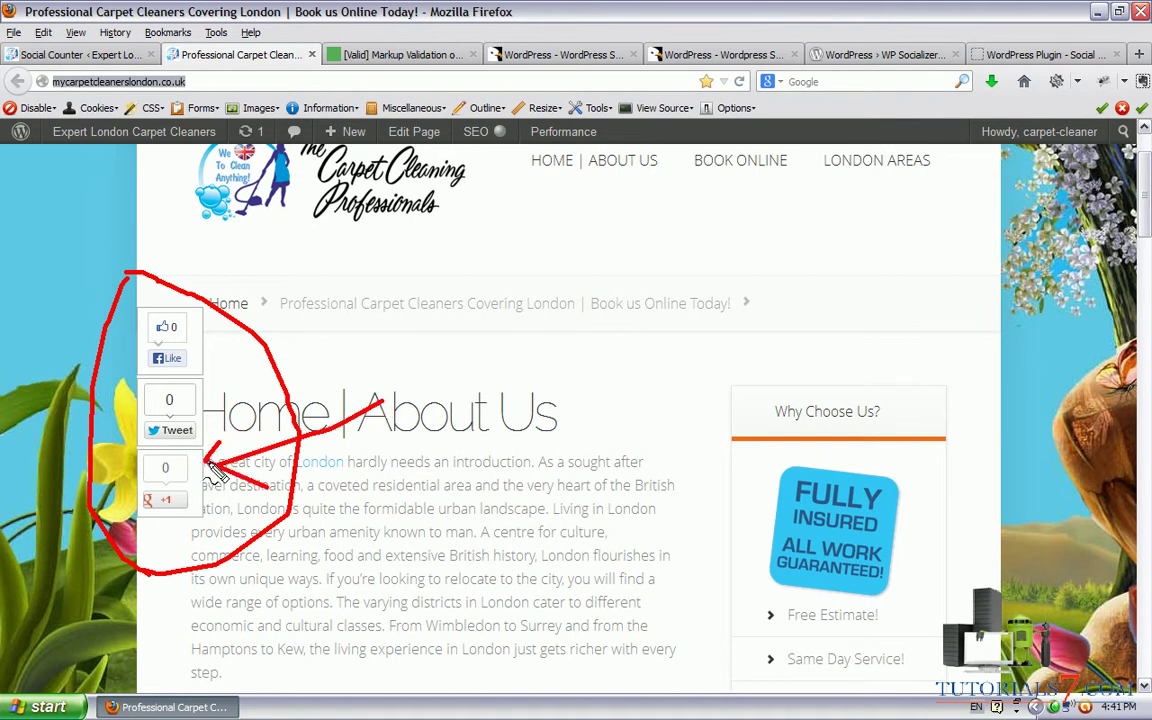
pyautogui.press('Escape')
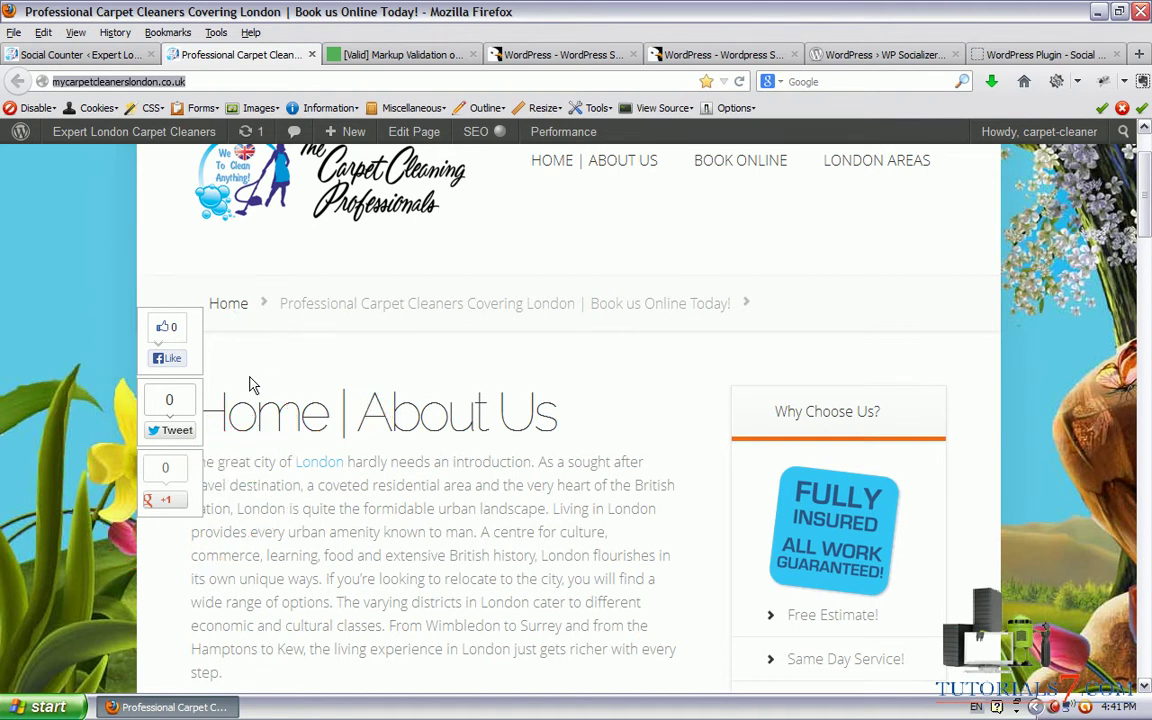
# Zoom the page in twice and back out to normal size
pyautogui.hotkey('ctrl', '+')
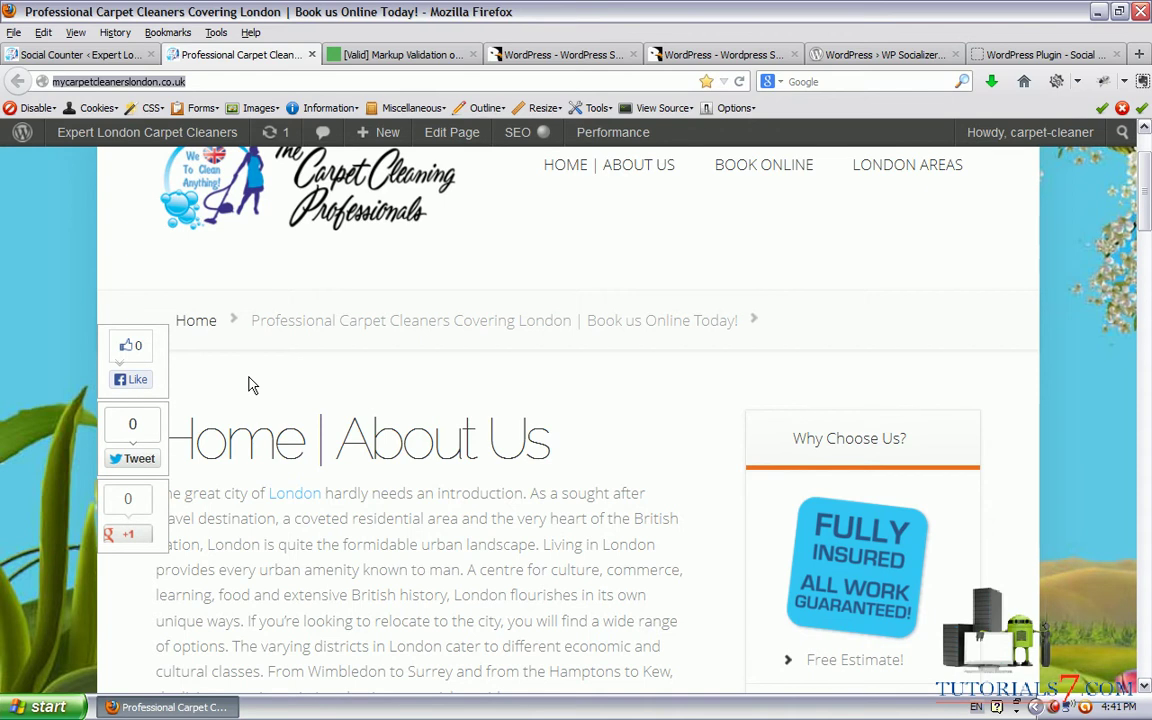
pyautogui.hotkey('ctrl', '+')
pyautogui.hotkey('ctrl', '+')
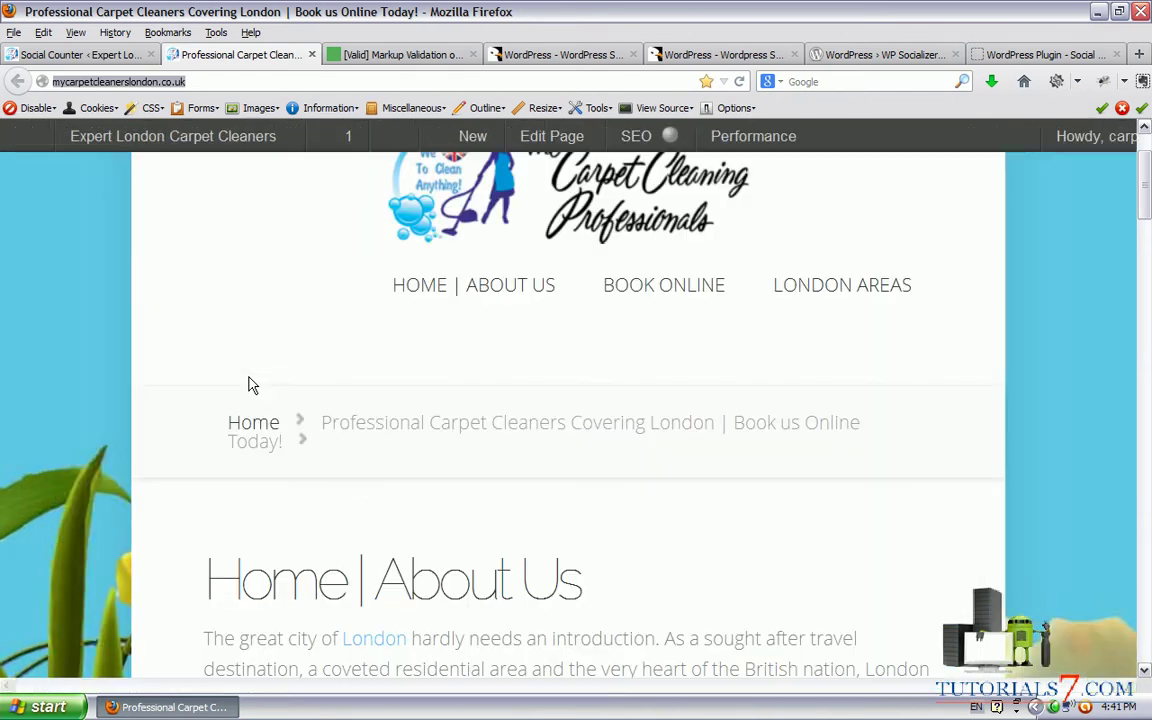
pyautogui.hotkey('ctrl', '-')
pyautogui.hotkey('ctrl', '-')
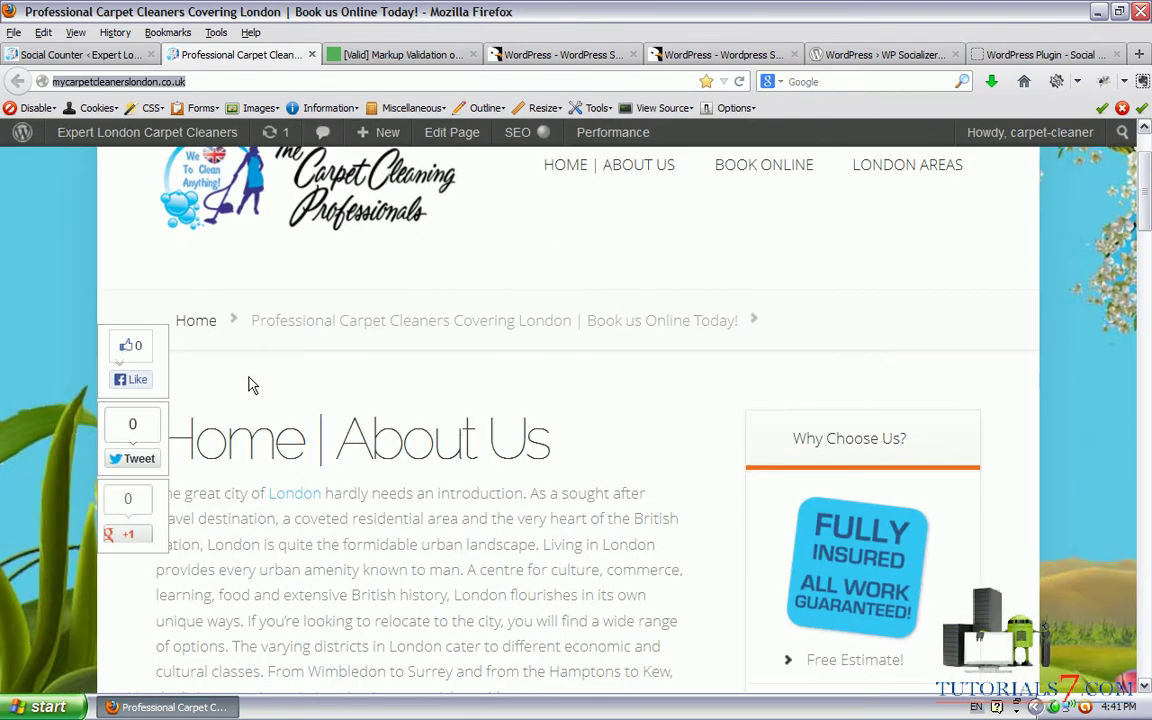
pyautogui.hotkey('ctrl', '-')
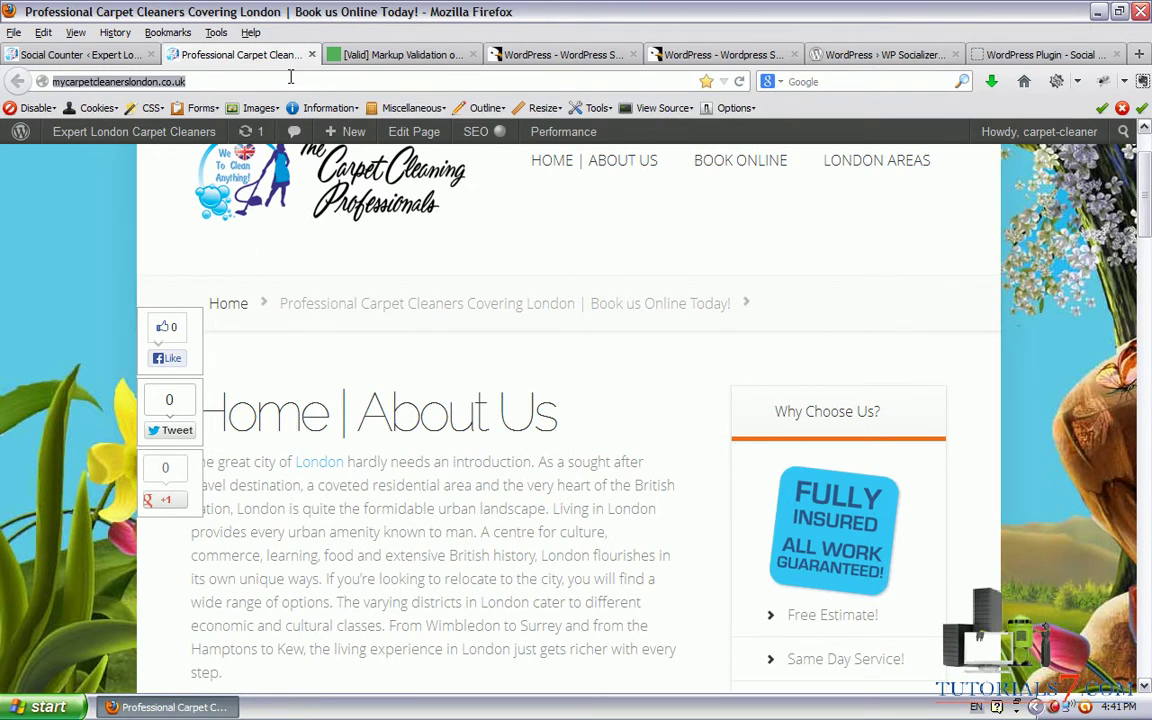
# Copy the site address and run it through the W3C Markup Validator again
pyautogui.click(360, 56)
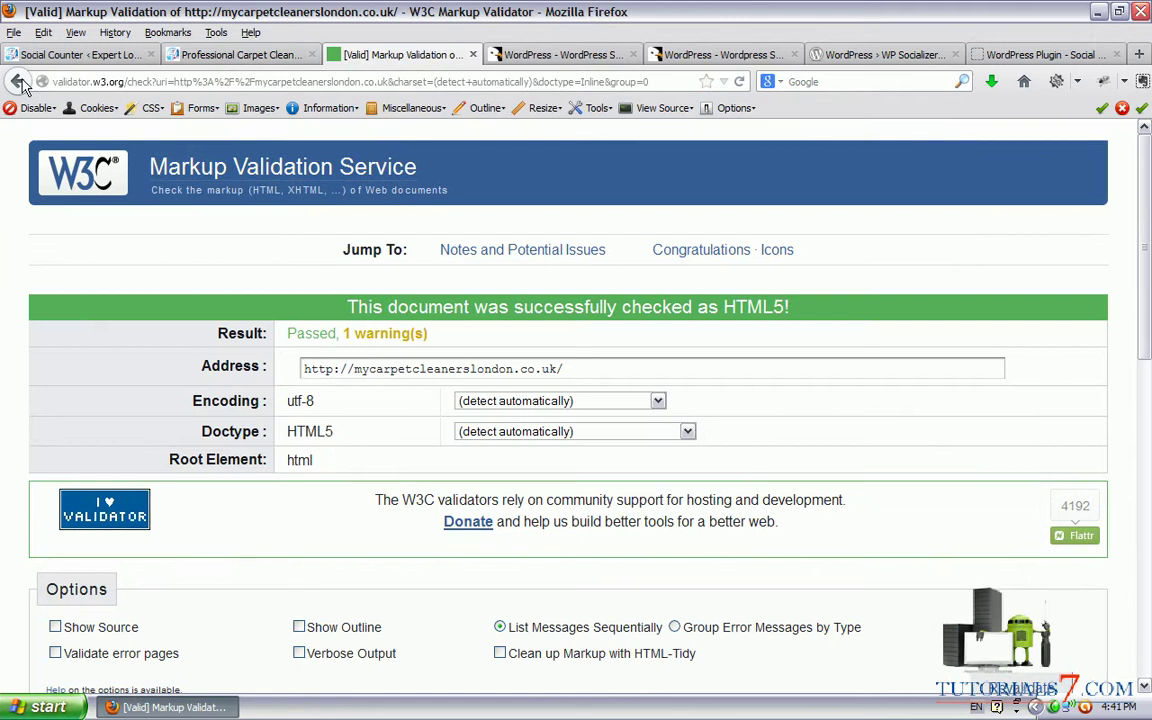
pyautogui.click(19, 82)
pyautogui.click(200, 56)
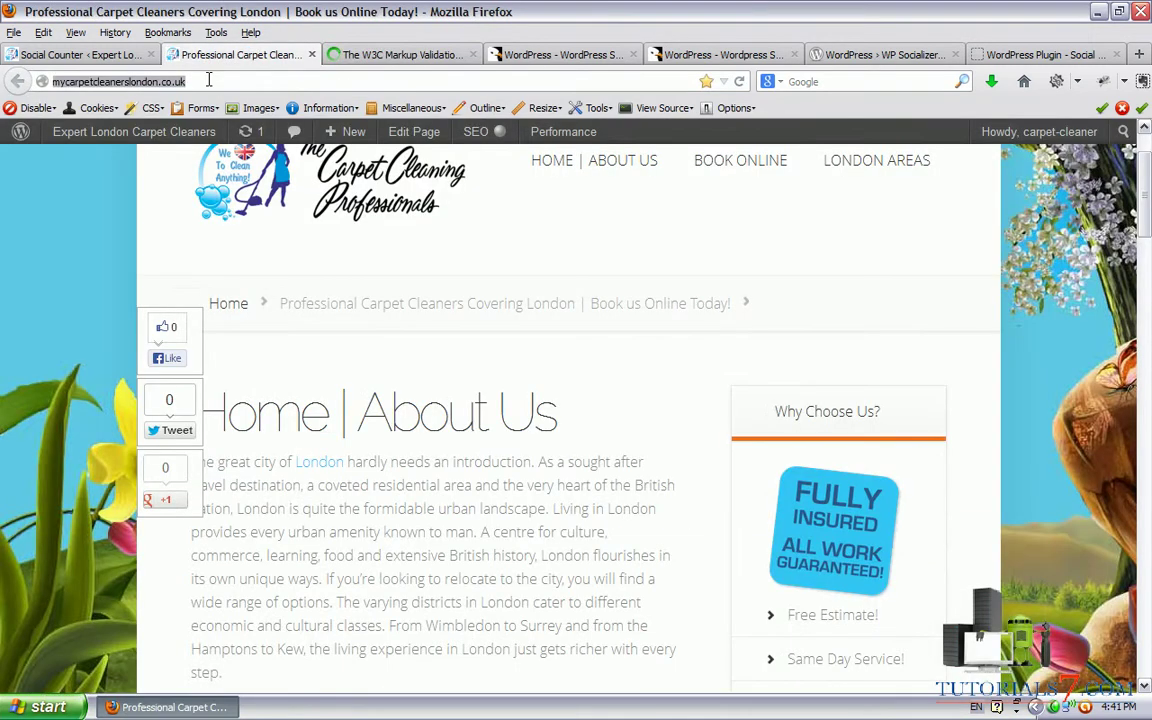
pyautogui.click(209, 80)
pyautogui.click(360, 55)
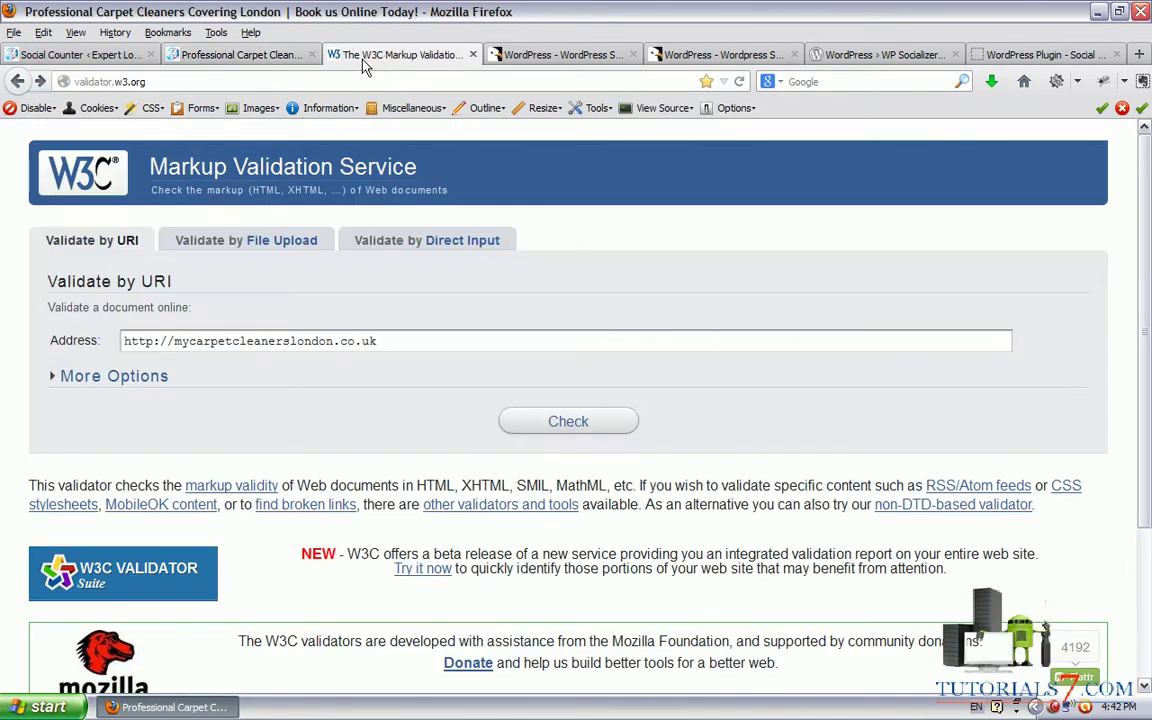
pyautogui.click(540, 423)
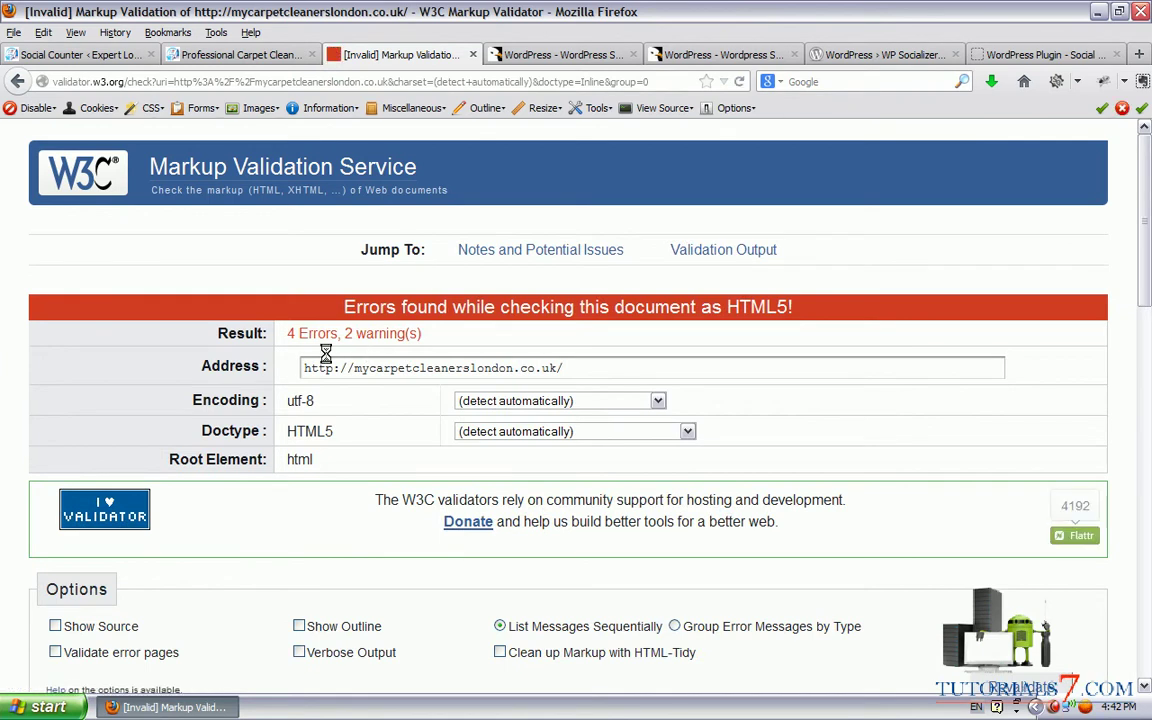
# Highlight the 4 errors and 2 warnings from obsolete iframe and g:plusone markup
pyautogui.moveTo(265, 335)
pyautogui.mouseDown()
pyautogui.moveTo(400, 335)
pyautogui.moveTo(300, 298)
pyautogui.moveTo(275, 350)
pyautogui.mouseUp()
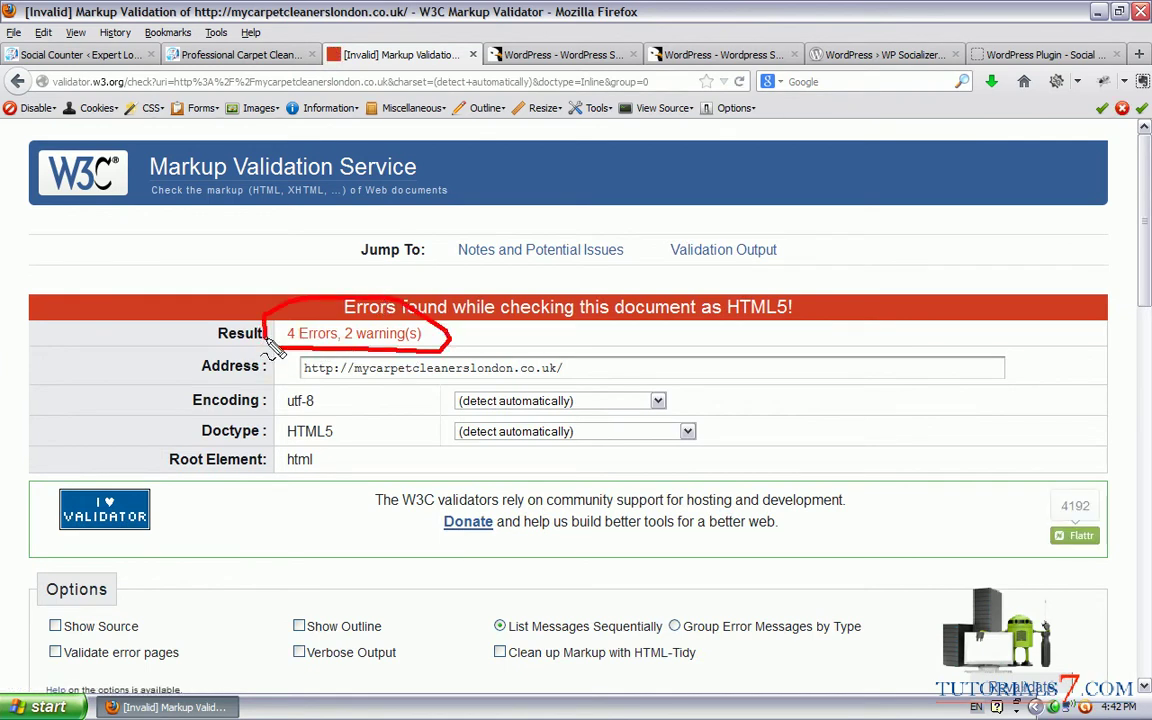
pyautogui.moveTo(1146, 216); pyautogui.dragTo(1140, 495)
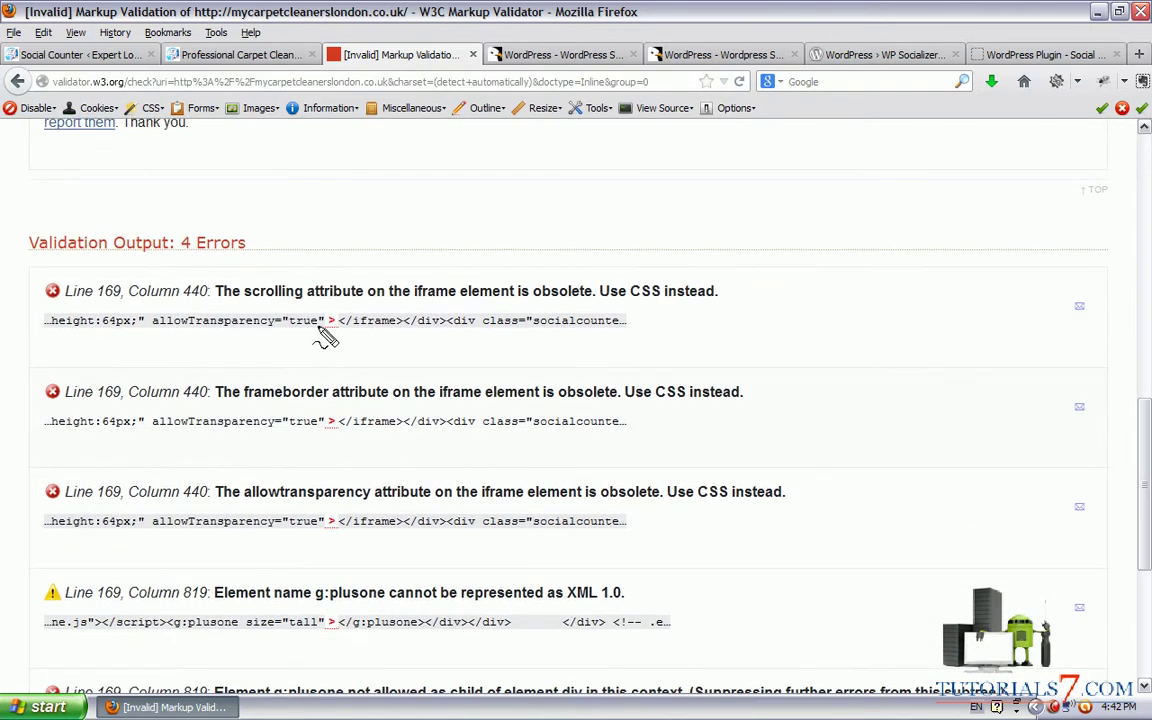
pyautogui.moveTo(318, 345); pyautogui.dragTo(397, 344)
pyautogui.moveTo(345, 434); pyautogui.dragTo(423, 440)
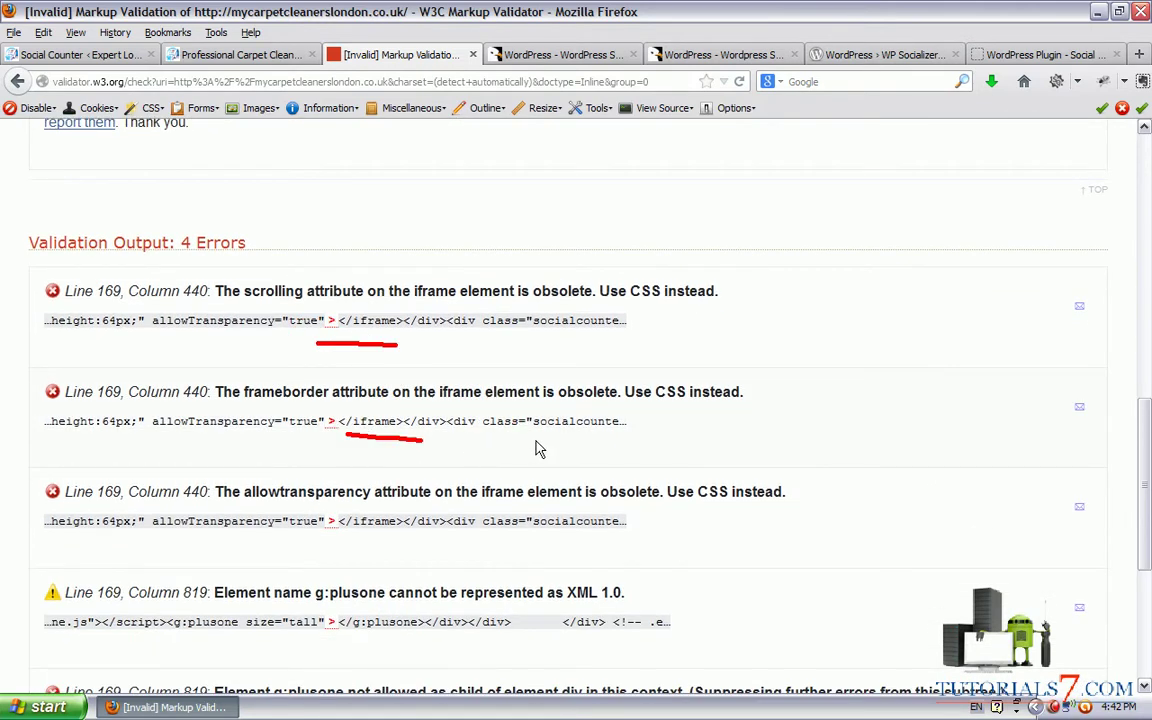
pyautogui.scroll(-4, 1138, 433)
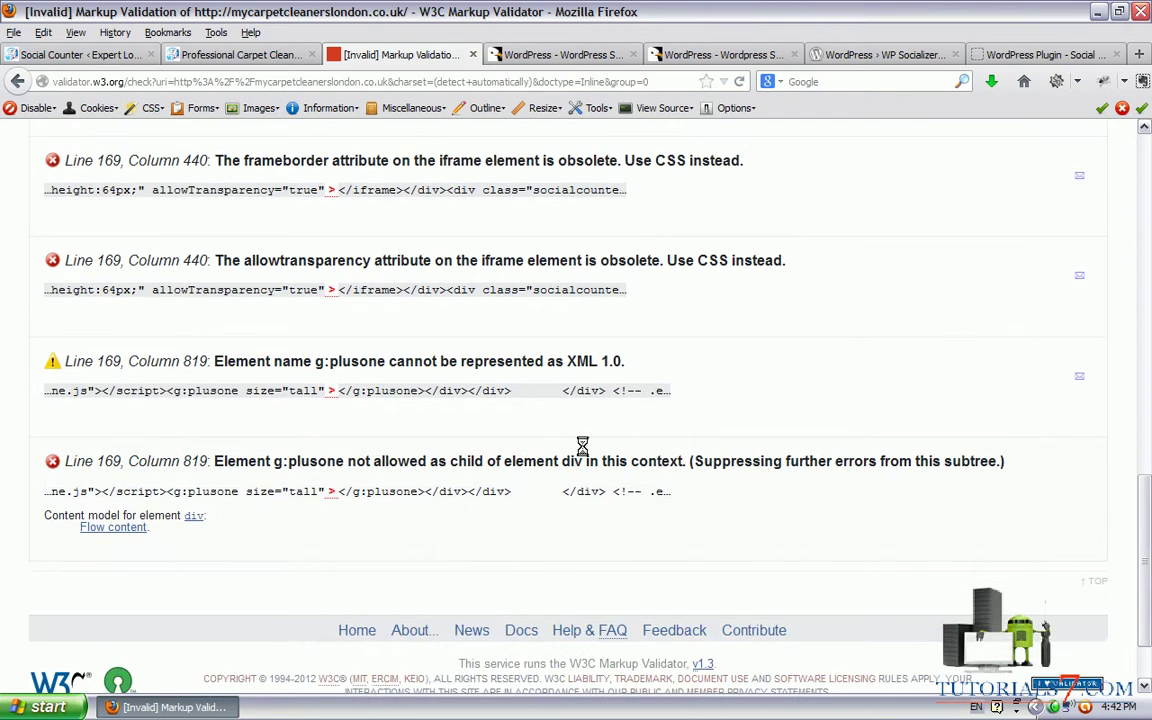
pyautogui.moveTo(345, 407); pyautogui.dragTo(492, 412)
pyautogui.moveTo(348, 518); pyautogui.dragTo(440, 522)
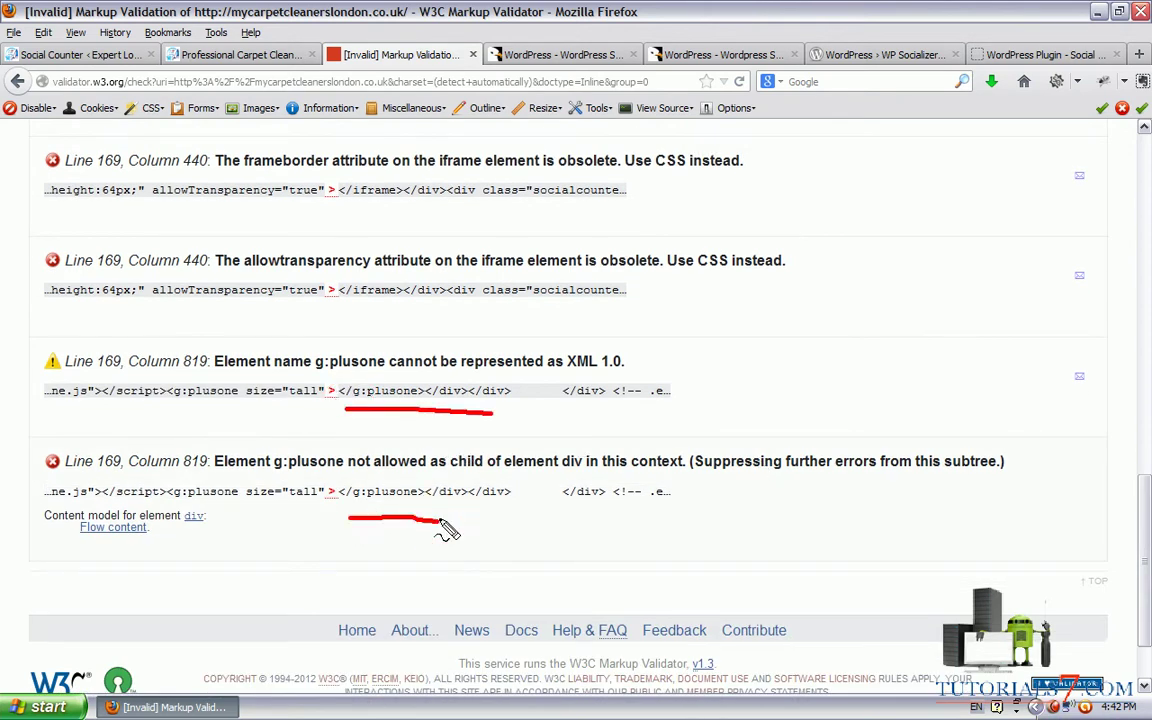
pyautogui.scroll(20, 1149, 517)
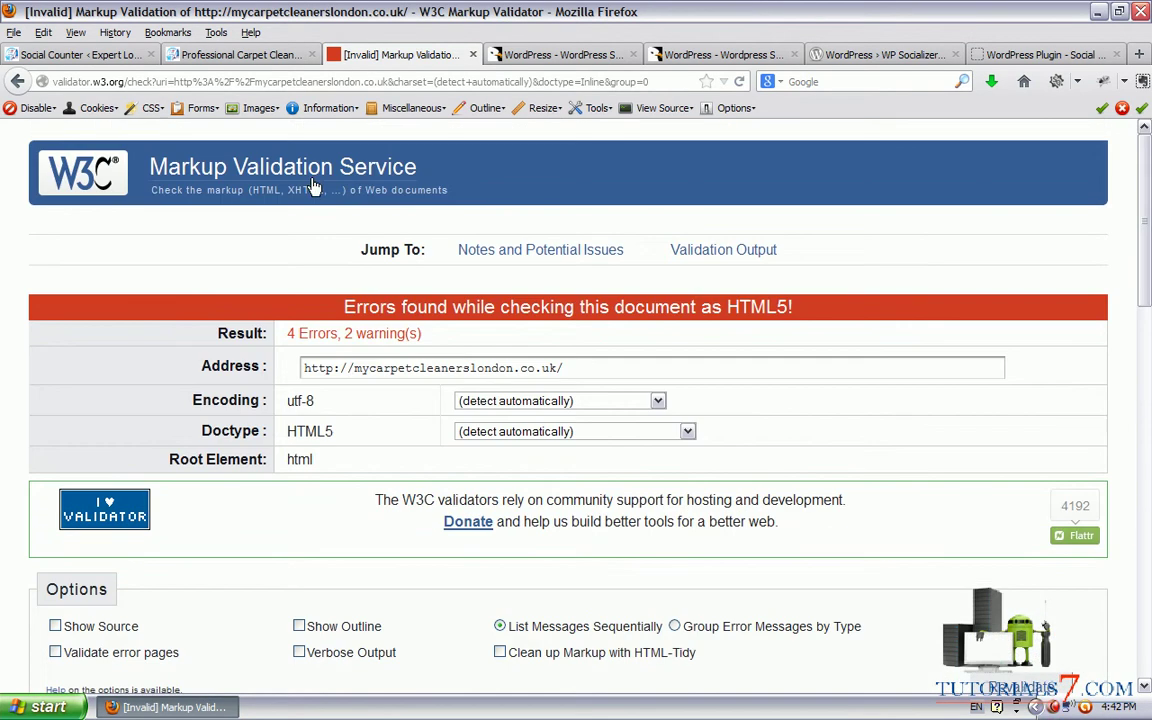
pyautogui.click(228, 60)
pyautogui.click(95, 54)
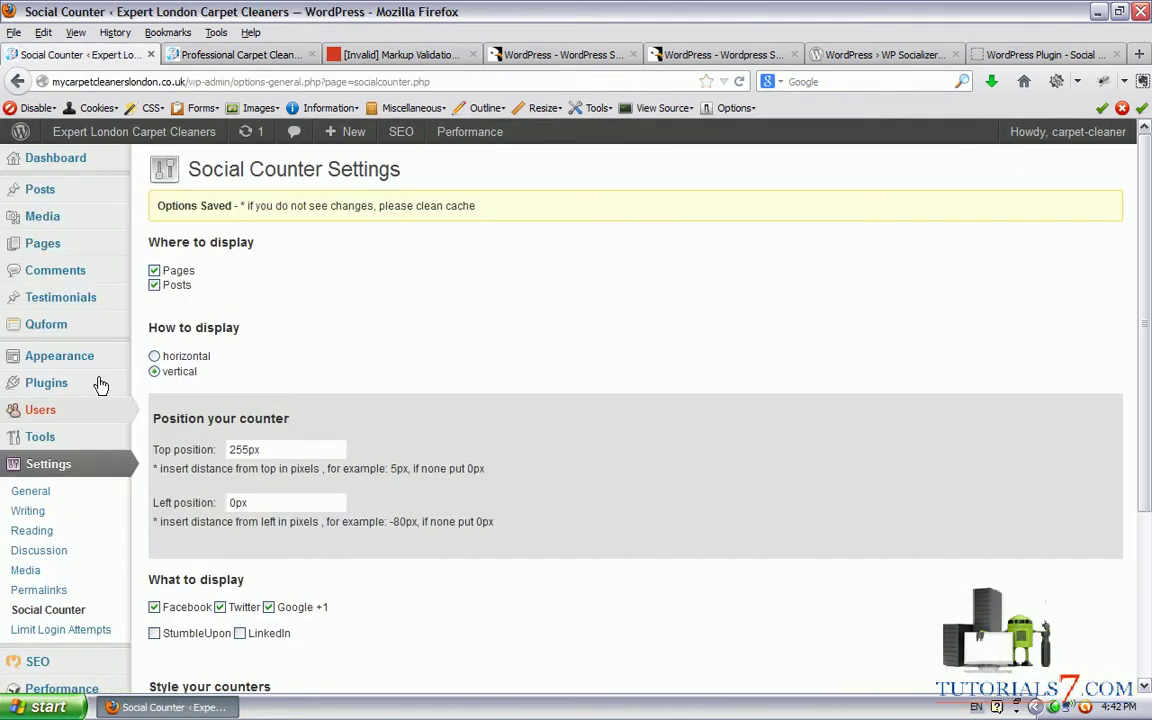
# Close the CodeCanyon Social Counter page and deactivate the Social Counter plugin
pyautogui.moveTo(100, 383)
pyautogui.click(152, 383)
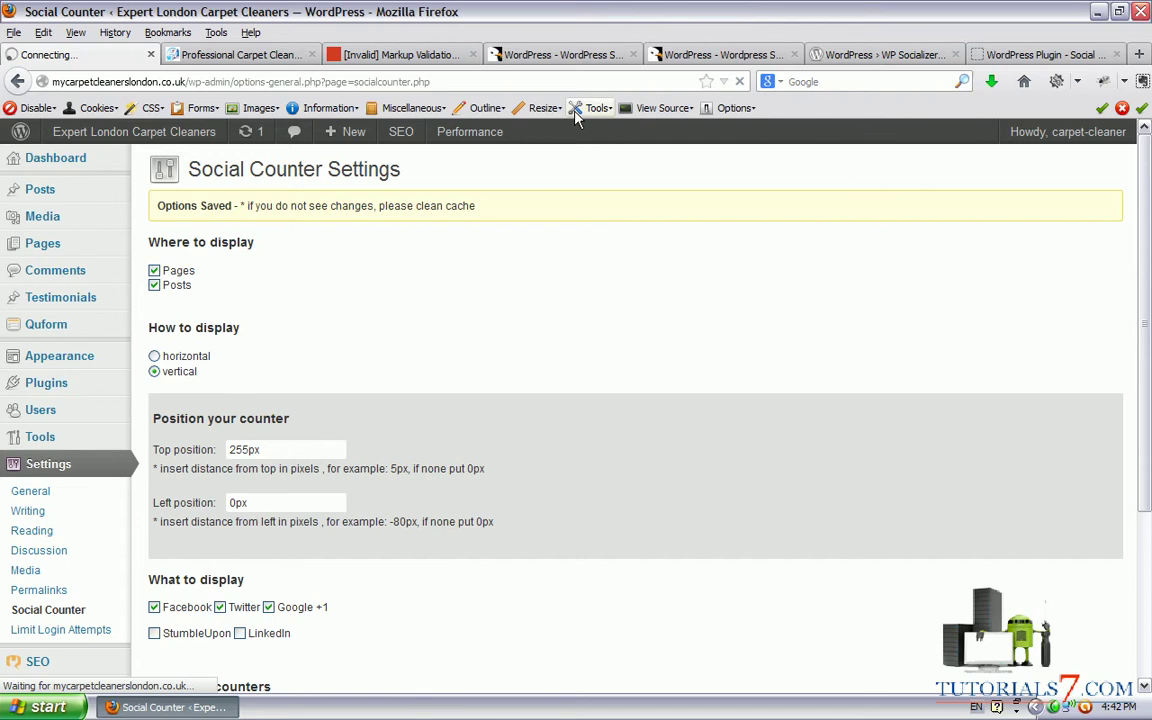
pyautogui.click(690, 54)
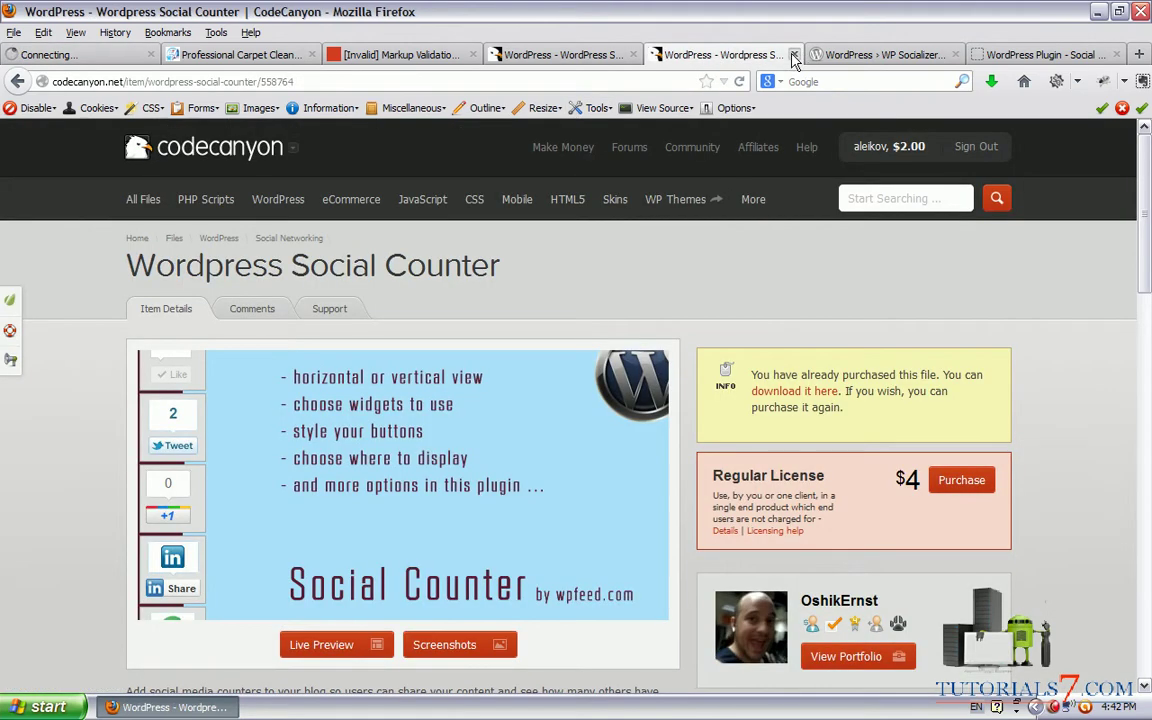
pyautogui.click(793, 55)
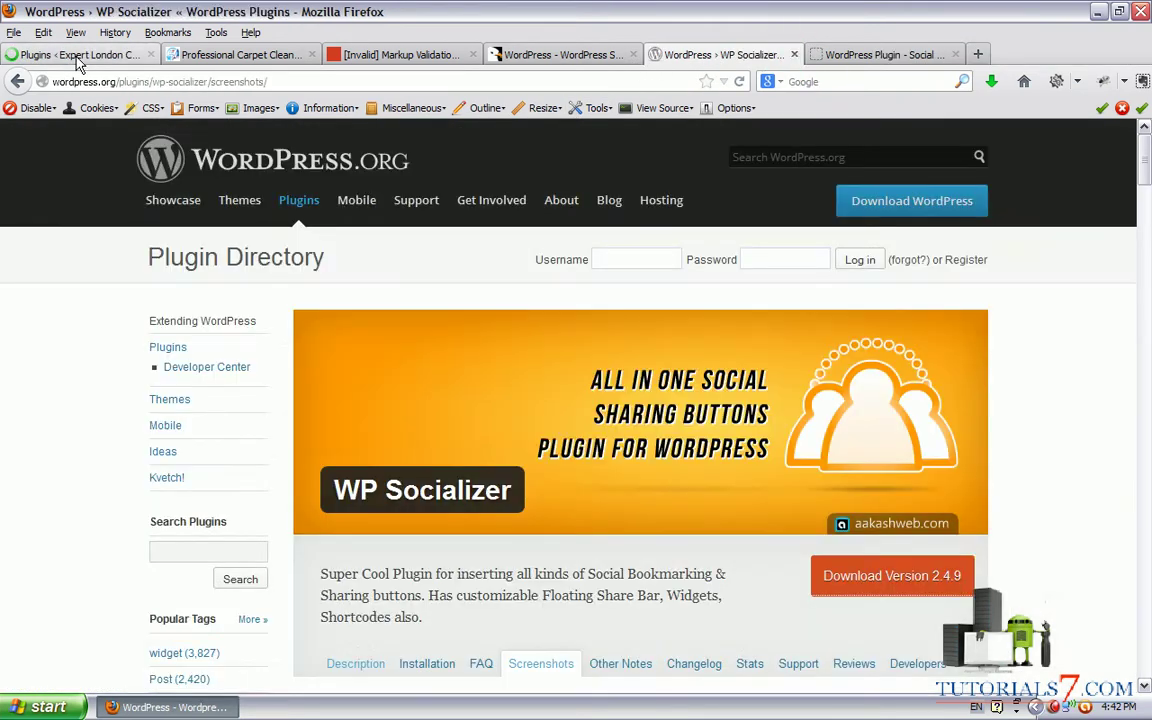
pyautogui.click(77, 56)
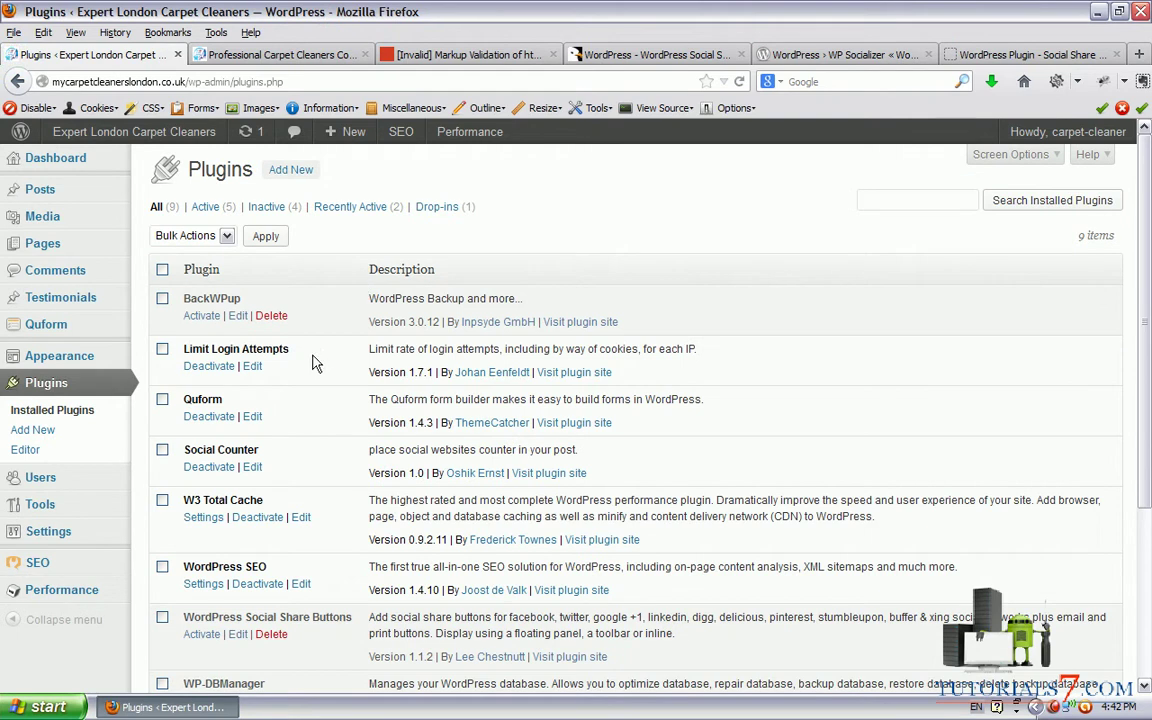
pyautogui.click(209, 467)
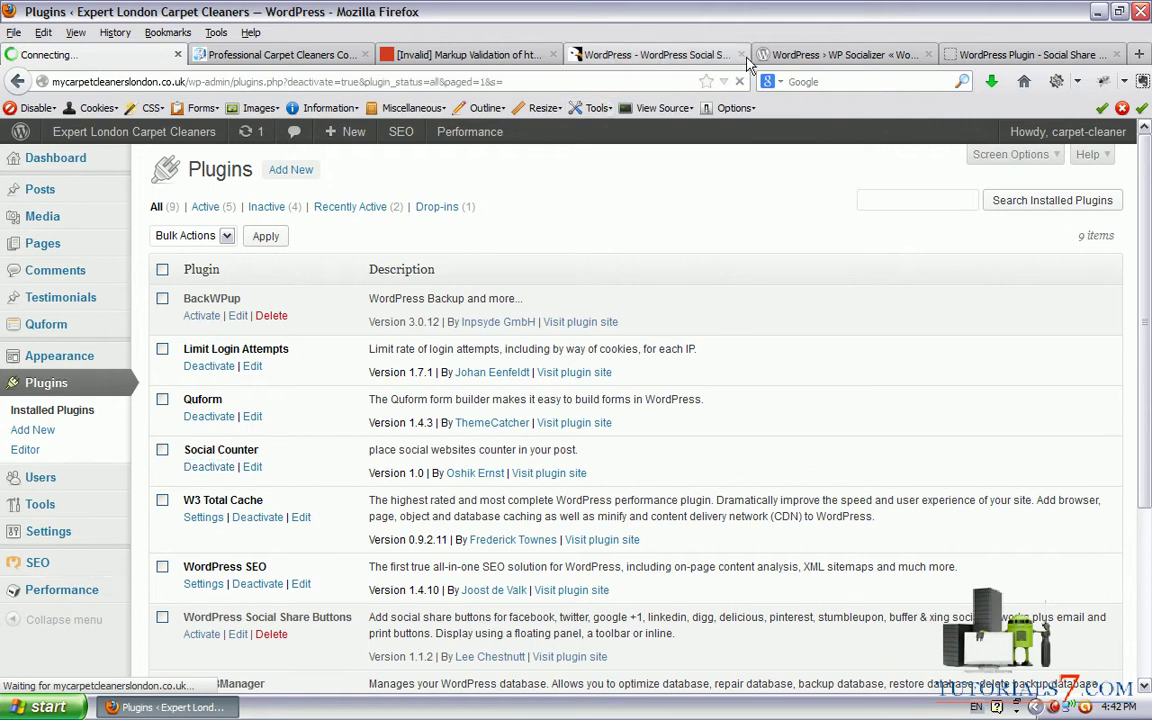
# Activate the WP Socializer plugin and empty the page cache
pyautogui.click(786, 56)
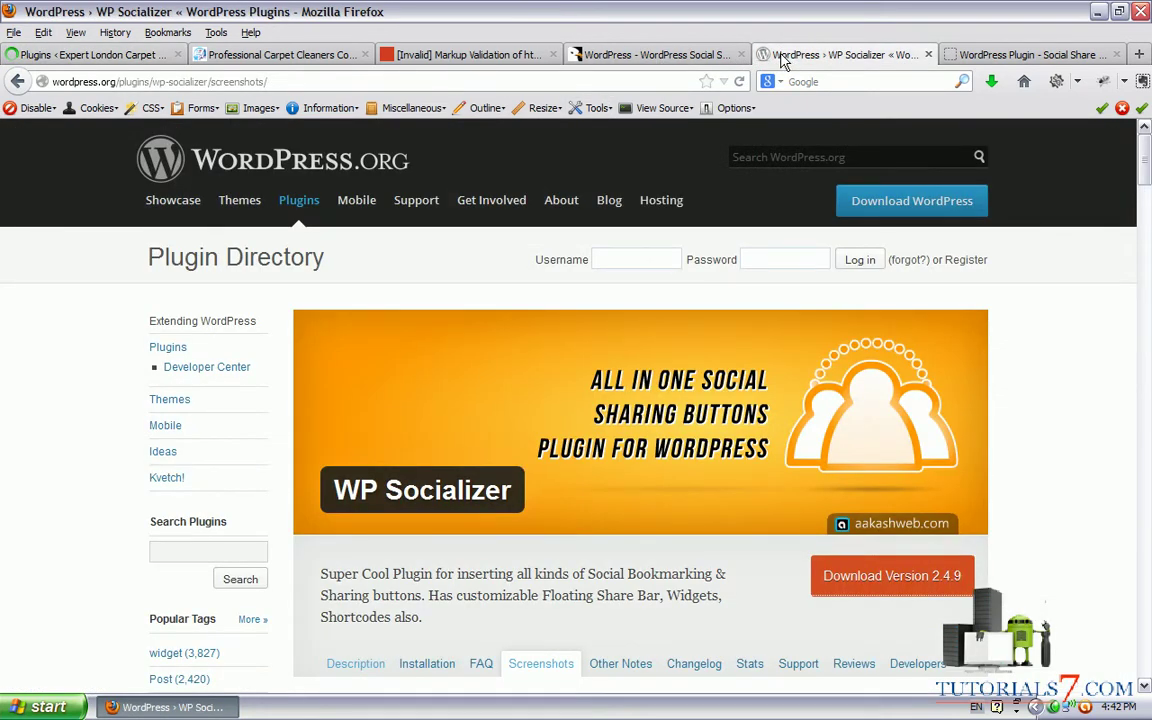
pyautogui.moveTo(437, 438)
pyautogui.mouseDown()
pyautogui.moveTo(300, 470)
pyautogui.moveTo(618, 530)
pyautogui.moveTo(362, 420)
pyautogui.mouseUp()
pyautogui.click(95, 55)
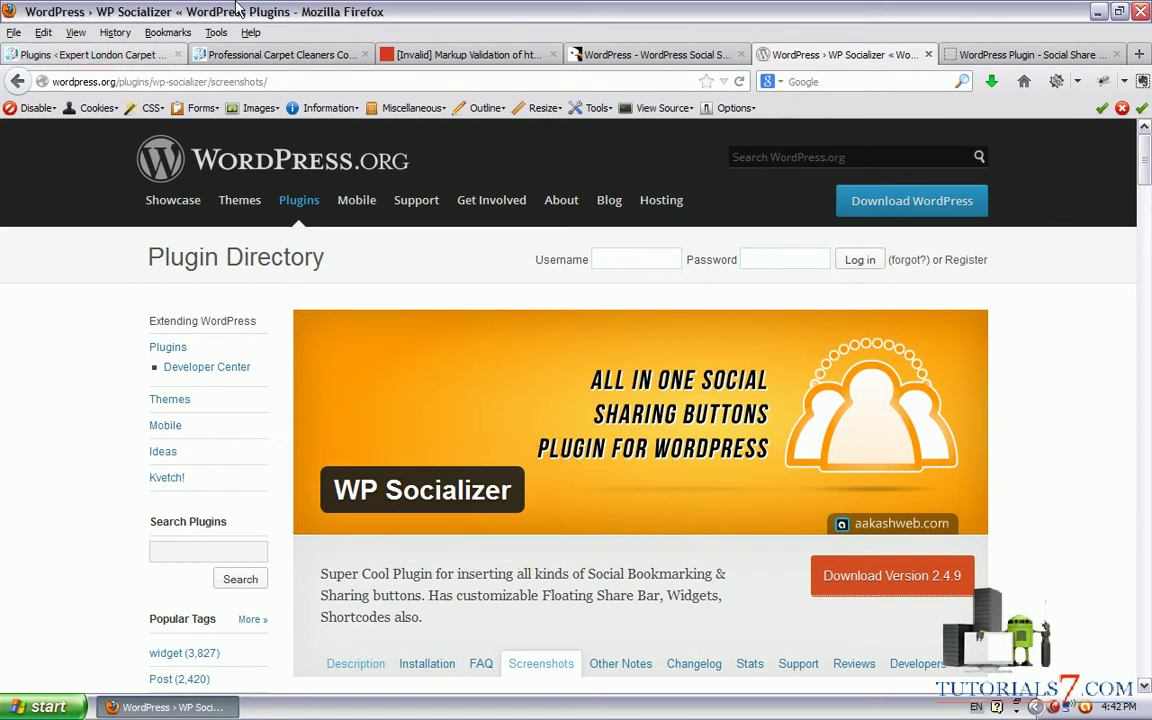
pyautogui.scroll(-5, 335, 310)
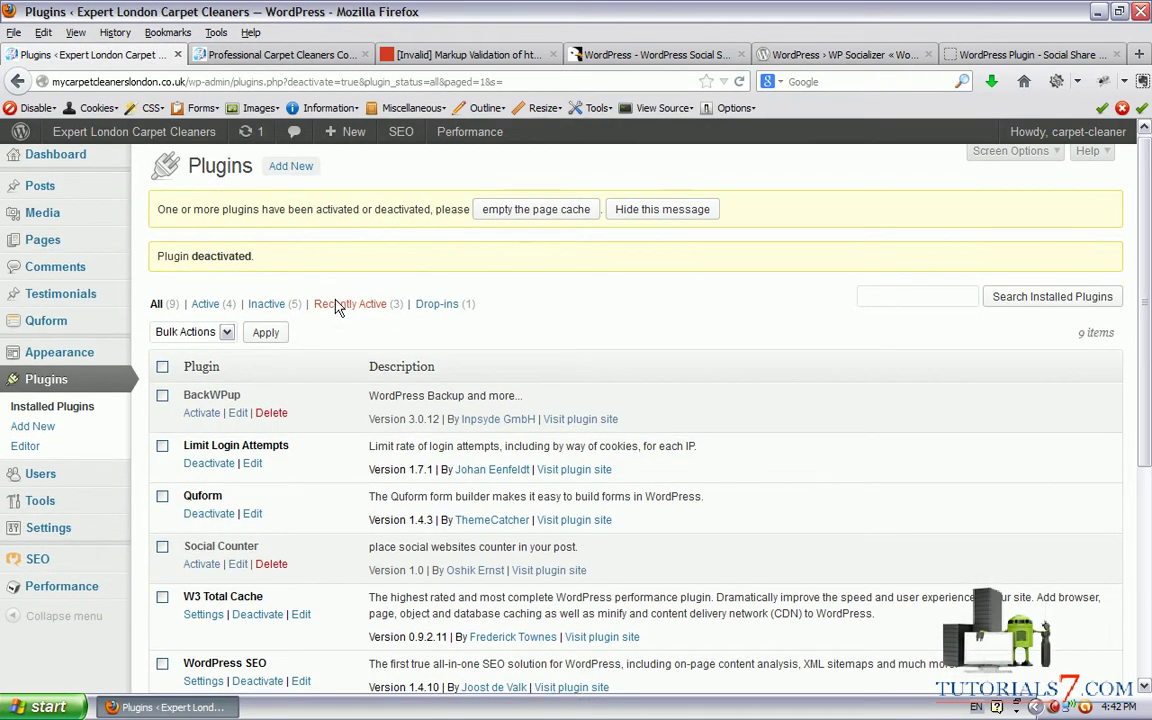
pyautogui.scroll(-1, 335, 310)
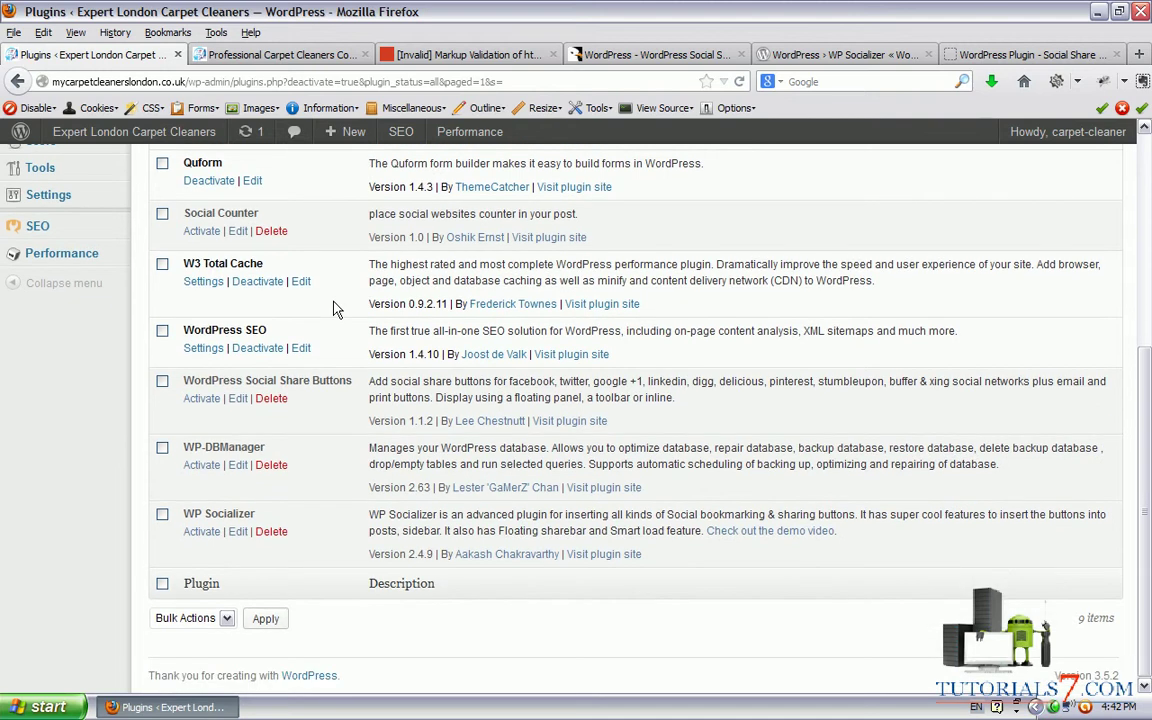
pyautogui.click(205, 530)
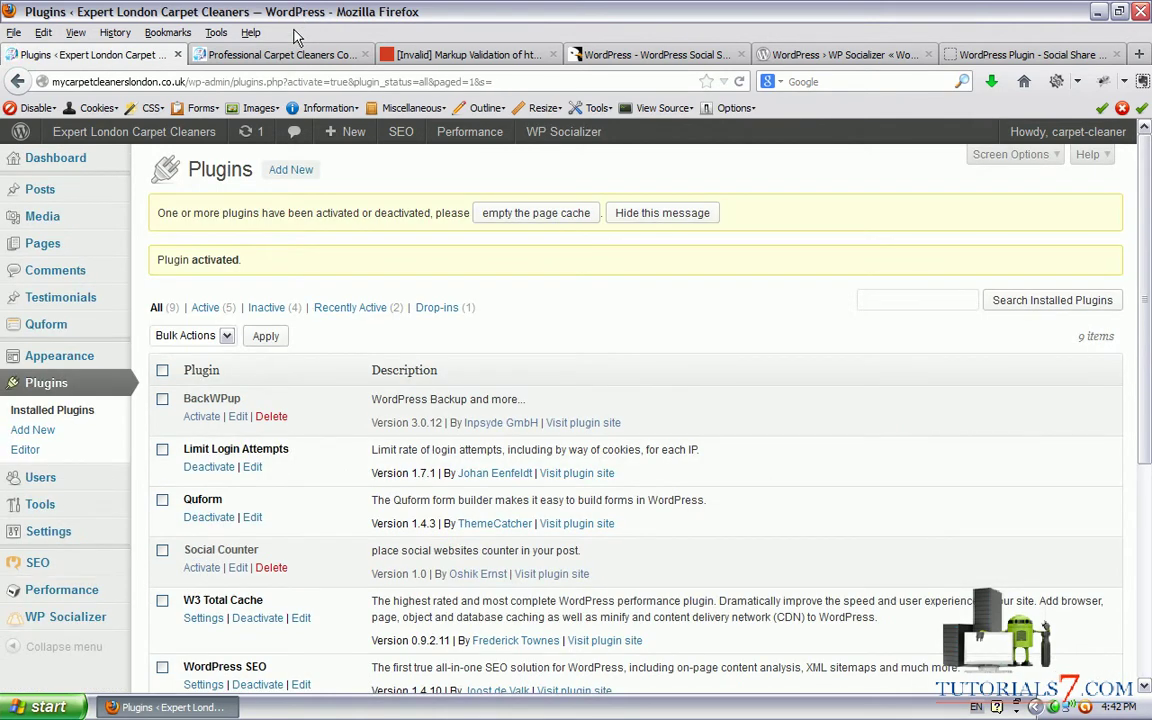
pyautogui.click(480, 212)
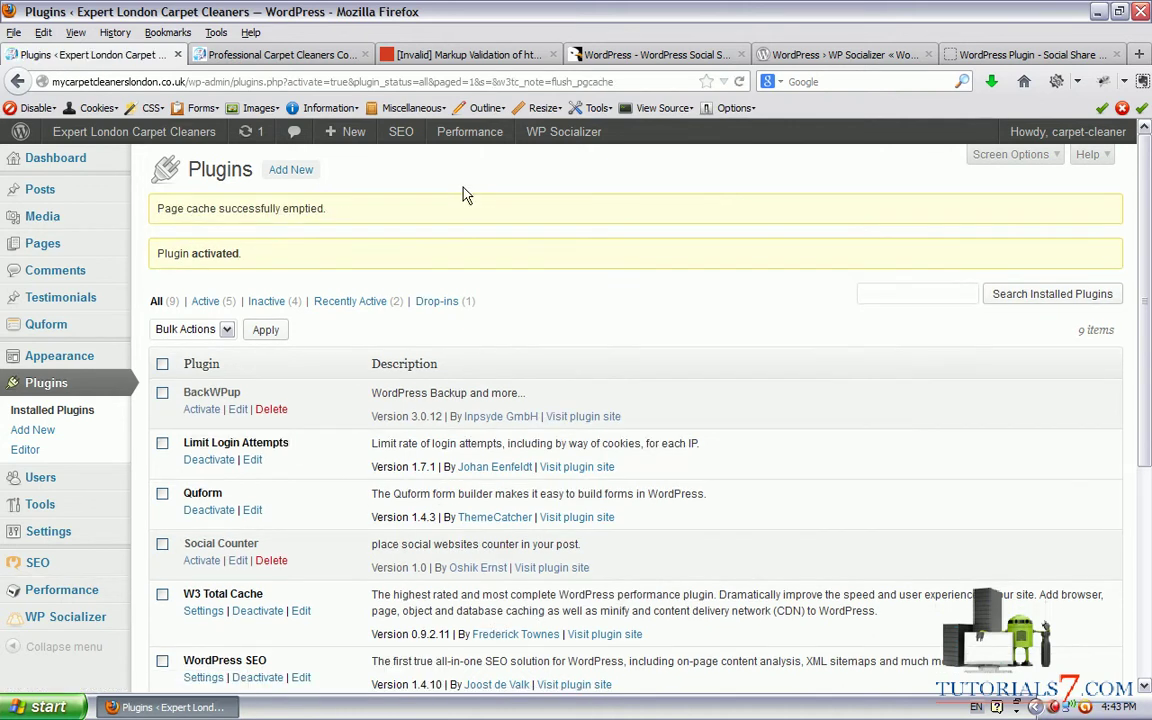
# Point out the new WP Socializer section in the admin sidebar
pyautogui.scroll(-4, 455, 195)
pyautogui.moveTo(88, 420)
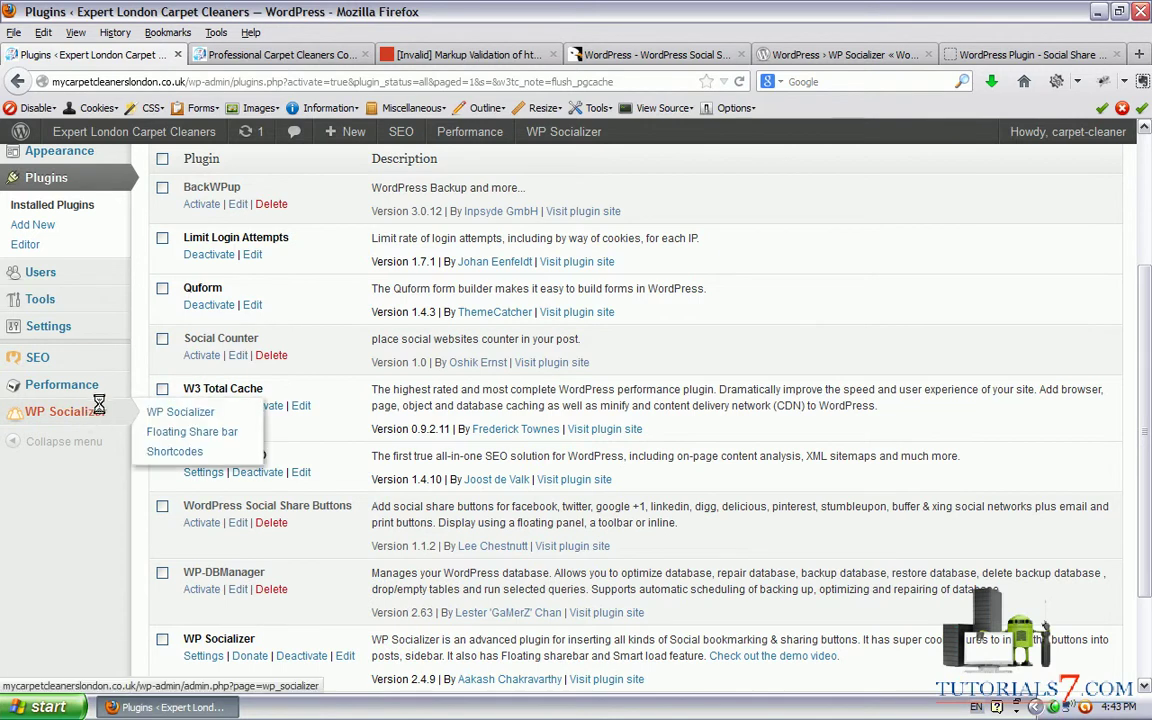
pyautogui.moveTo(108, 398)
pyautogui.mouseDown()
pyautogui.moveTo(5, 408)
pyautogui.moveTo(60, 432)
pyautogui.moveTo(125, 400)
pyautogui.moveTo(110, 413)
pyautogui.mouseUp()
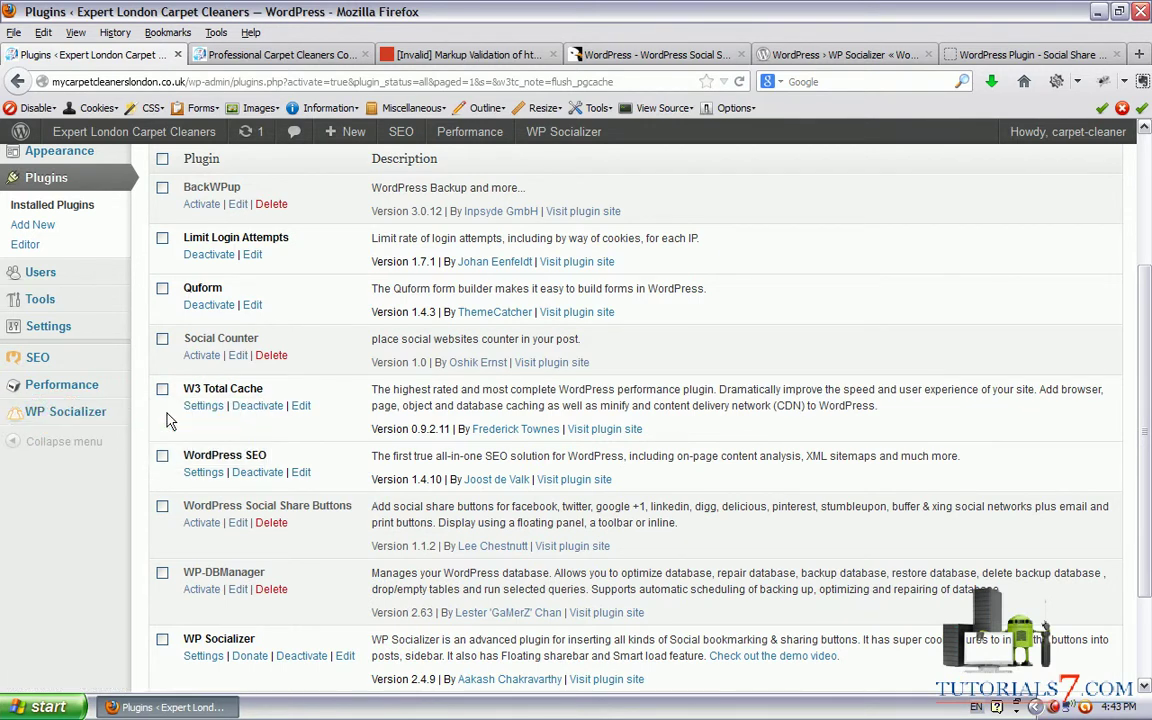
# Open the WP Socializer admin page and scroll through its v2.4.9 features and demo videos
pyautogui.click(152, 411)
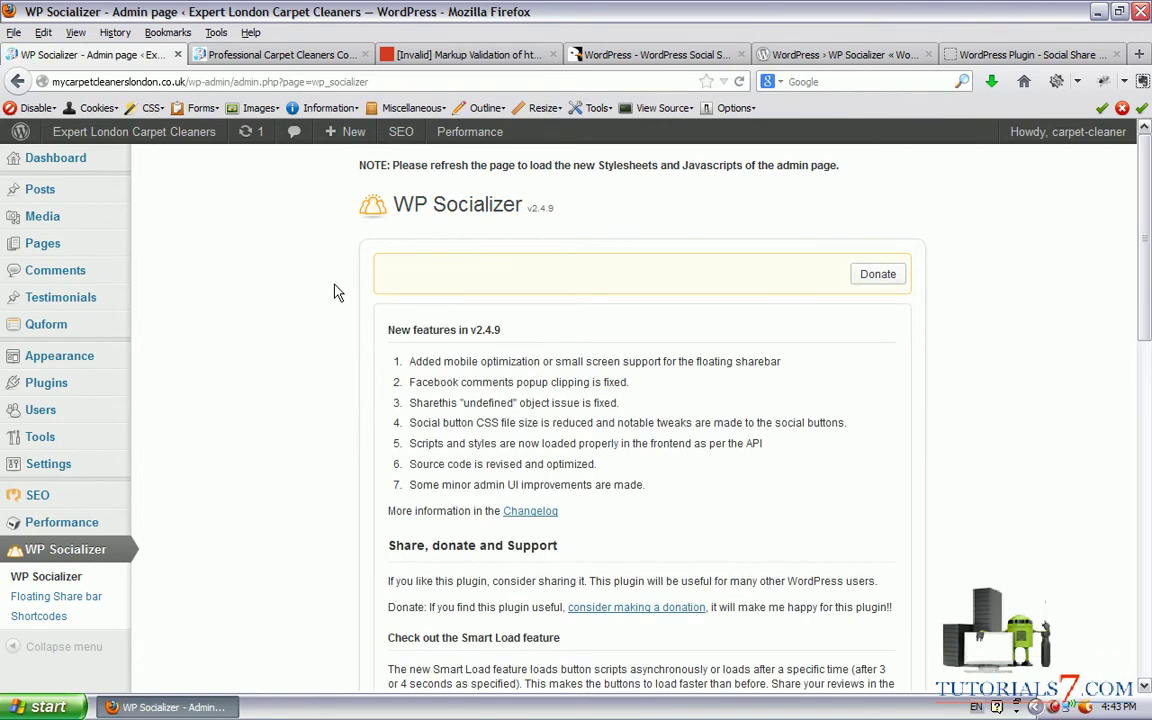
pyautogui.scroll(-6, 338, 291)
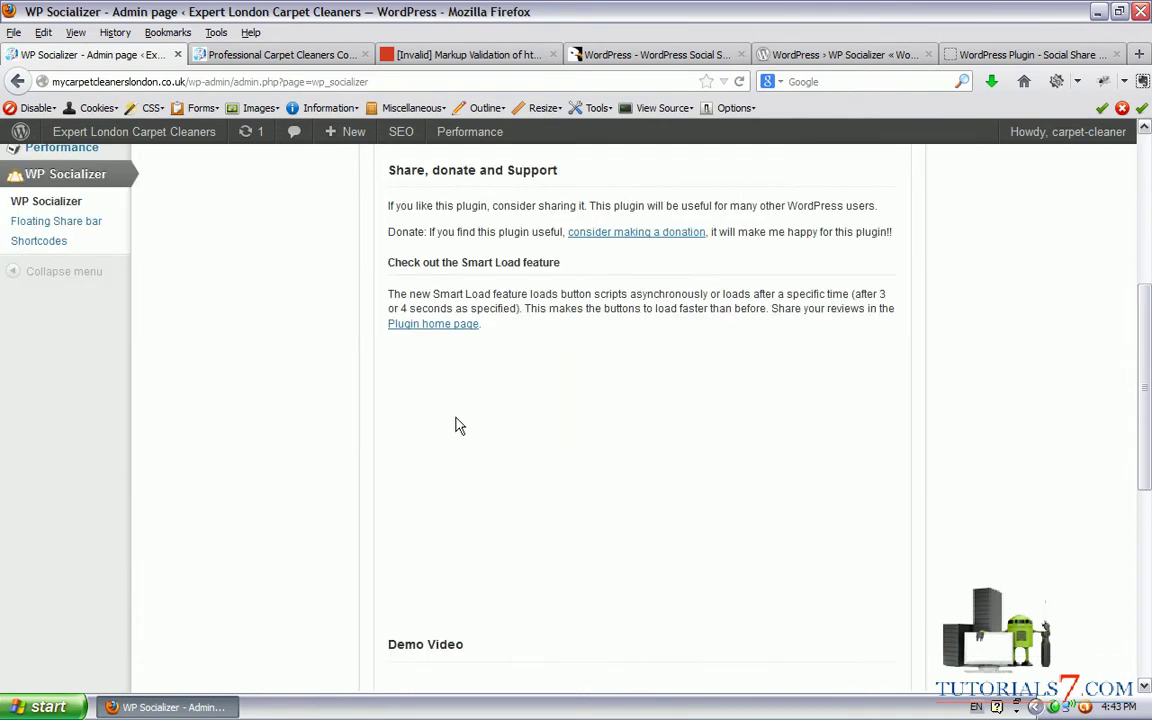
pyautogui.scroll(-2, 455, 426)
pyautogui.scroll(-1, 1148, 383)
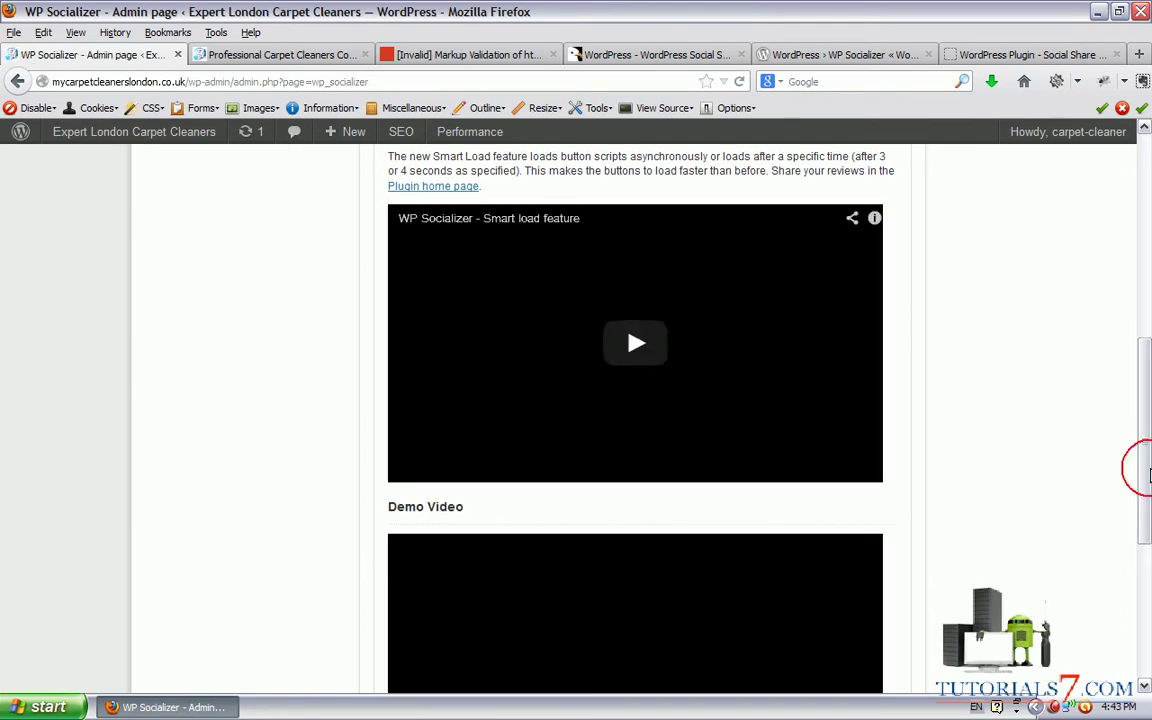
pyautogui.scroll(-5, 1149, 483)
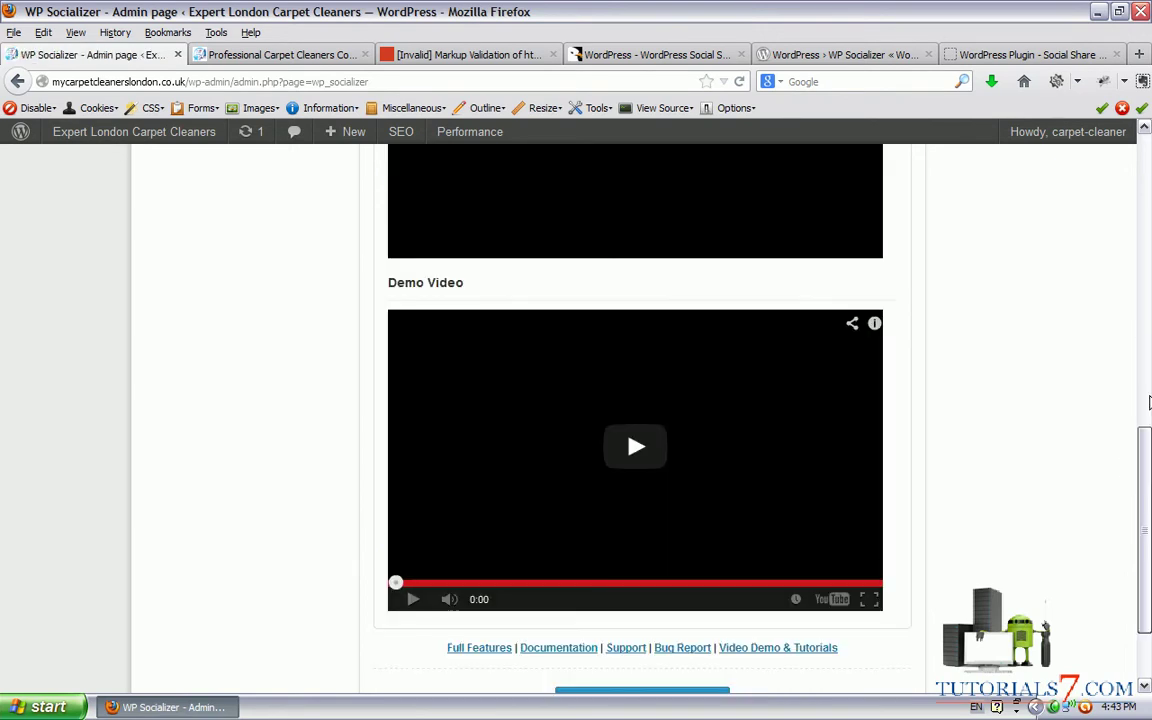
pyautogui.scroll(14, 1135, 400)
pyautogui.scroll(1, 205, 367)
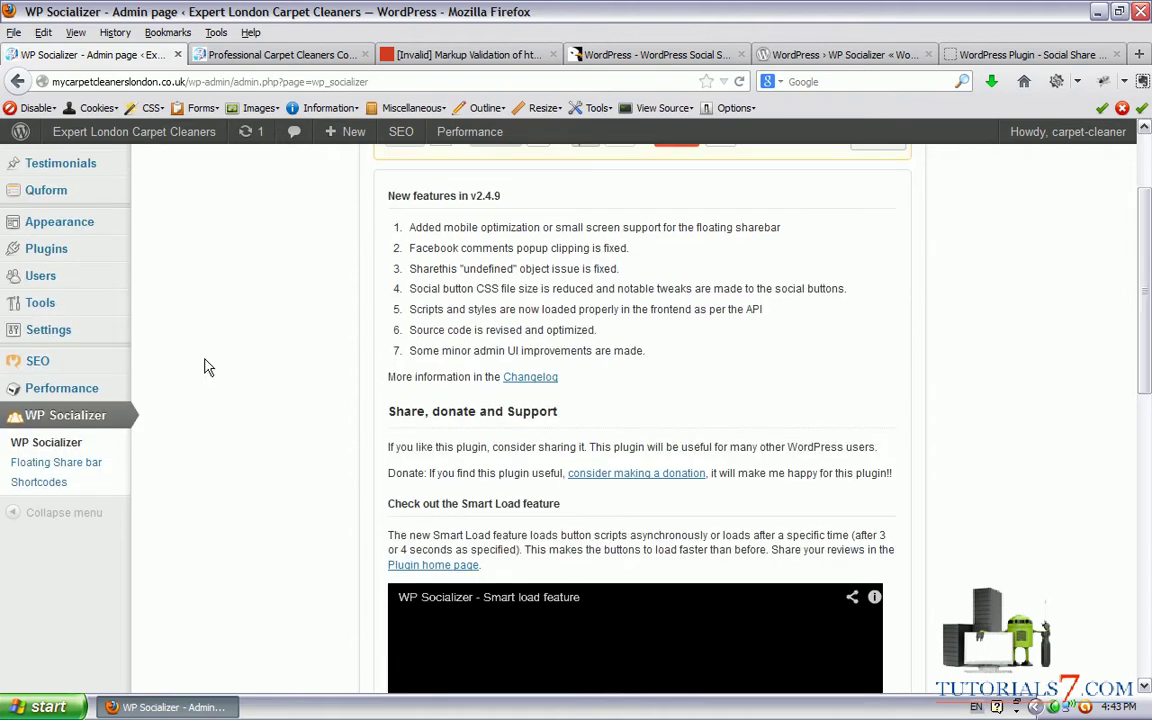
pyautogui.click(58, 461)
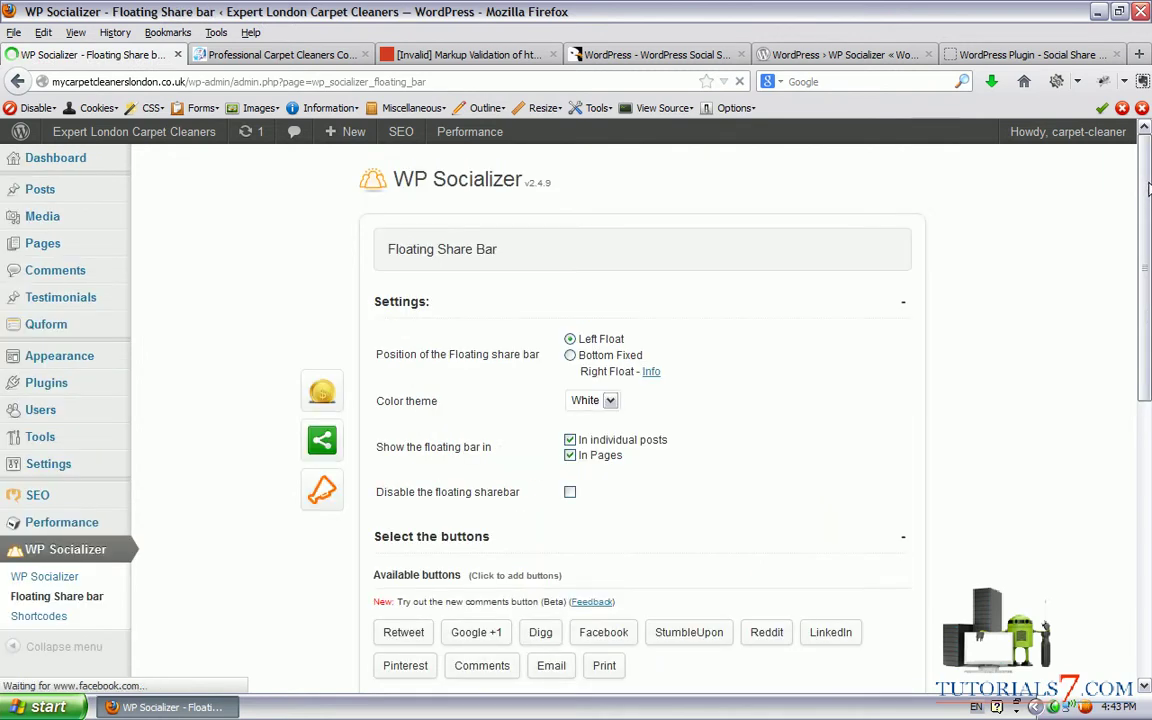
pyautogui.moveTo(1149, 205); pyautogui.dragTo(1149, 211)
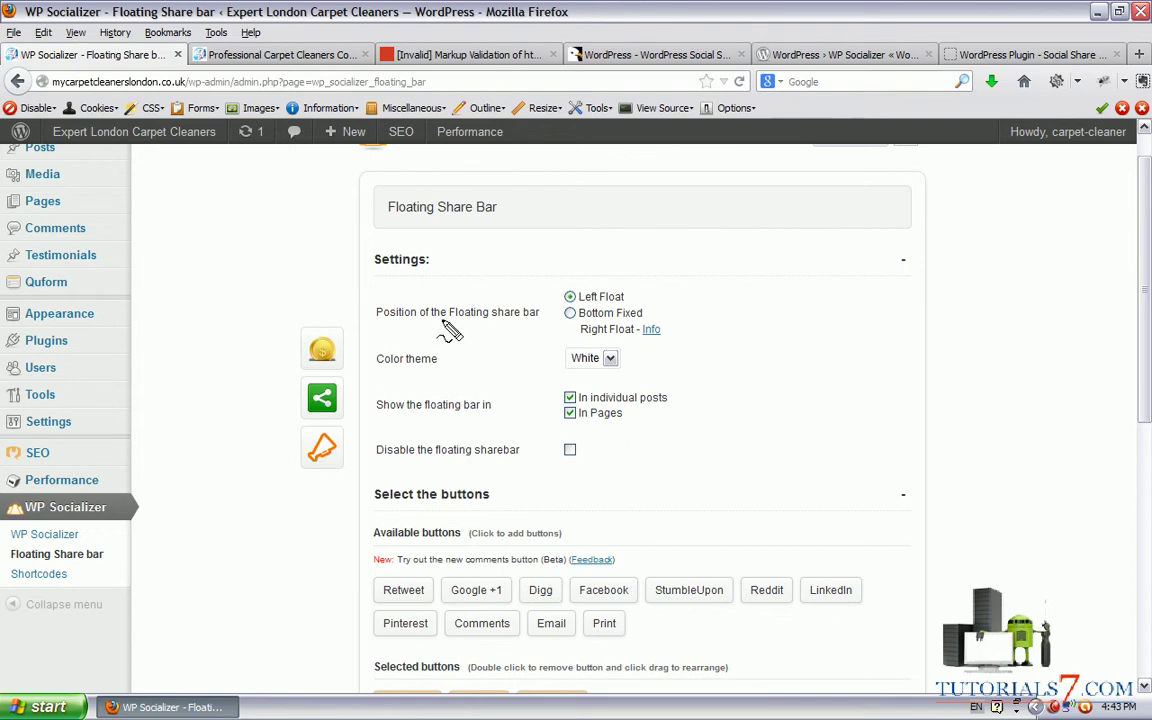
pyautogui.moveTo(390, 324); pyautogui.dragTo(520, 328)
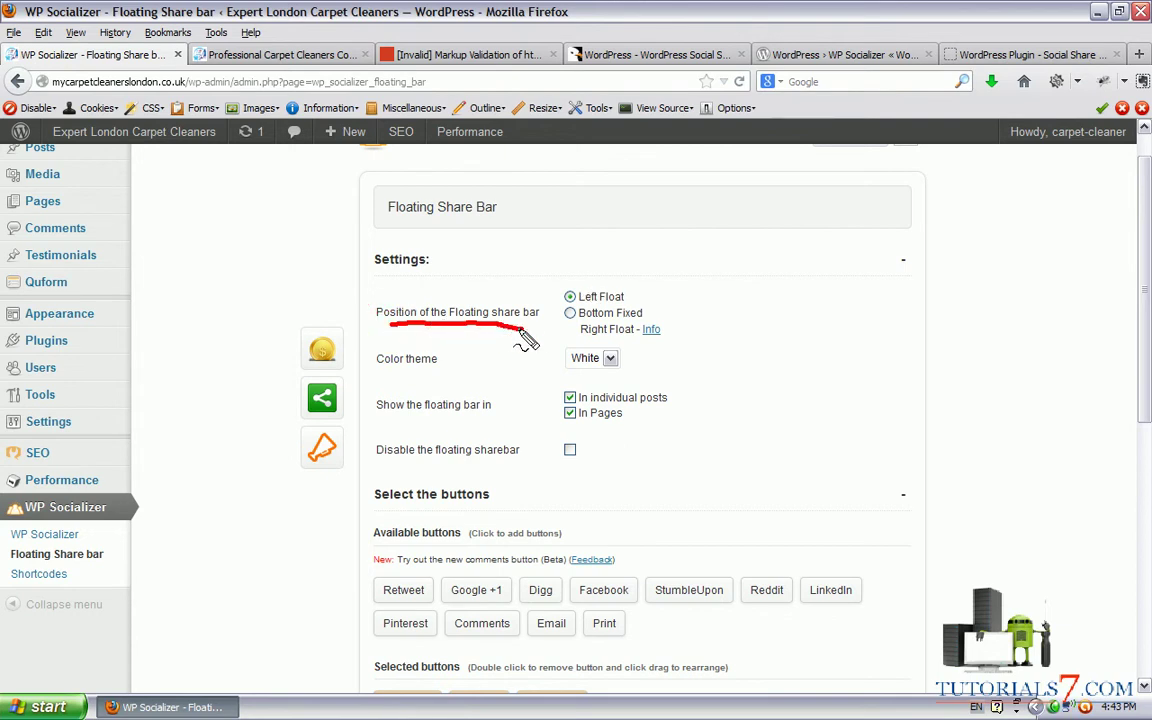
pyautogui.moveTo(588, 308)
pyautogui.mouseDown()
pyautogui.moveTo(584, 272)
pyautogui.moveTo(545, 298)
pyautogui.moveTo(655, 318)
pyautogui.moveTo(632, 290)
pyautogui.mouseUp()
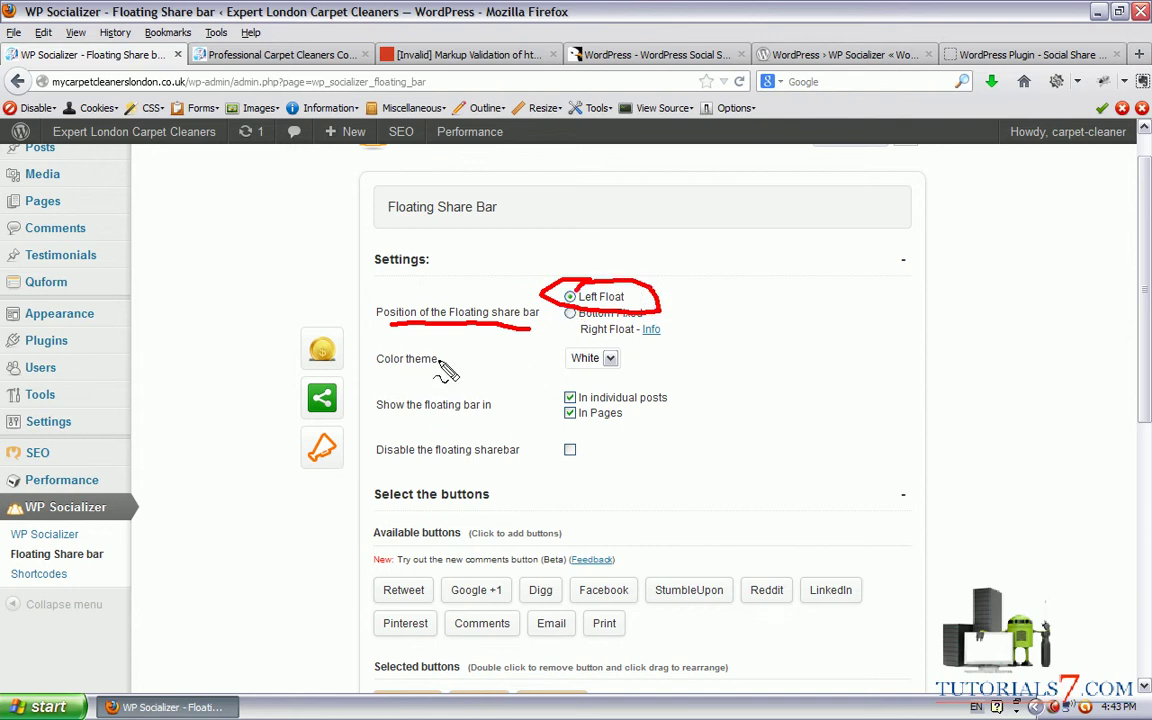
pyautogui.click(595, 360)
pyautogui.click(590, 358)
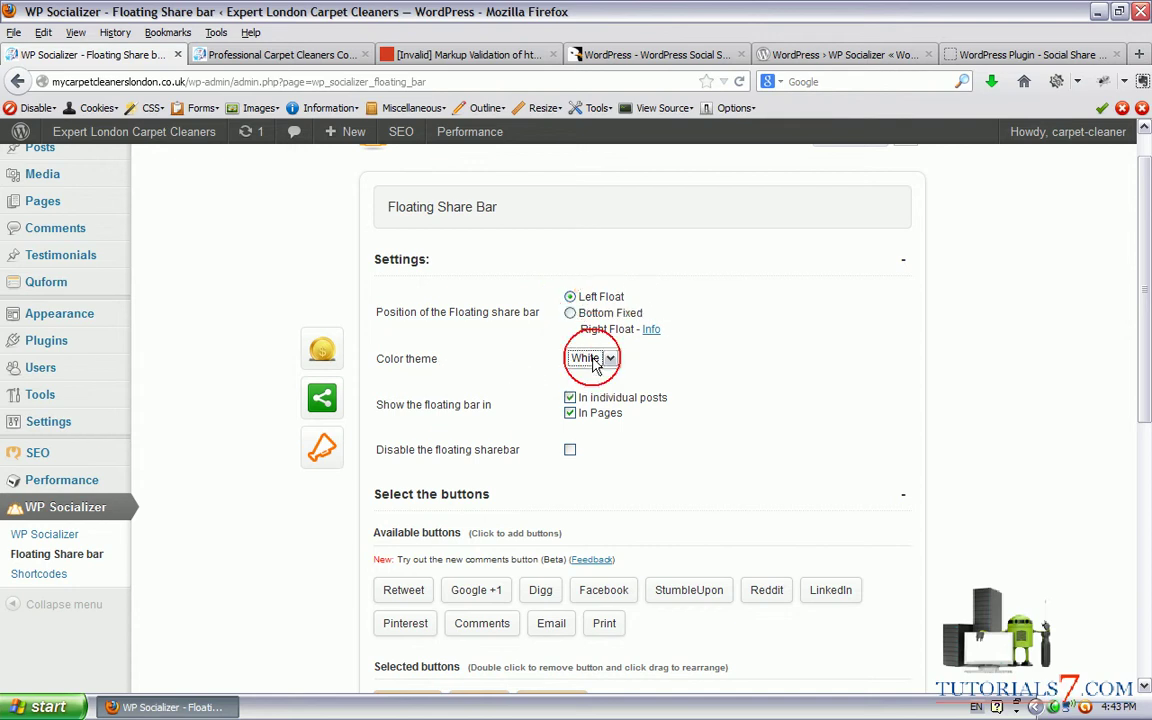
pyautogui.scroll(-1, 503, 347)
pyautogui.scroll(-2, 503, 347)
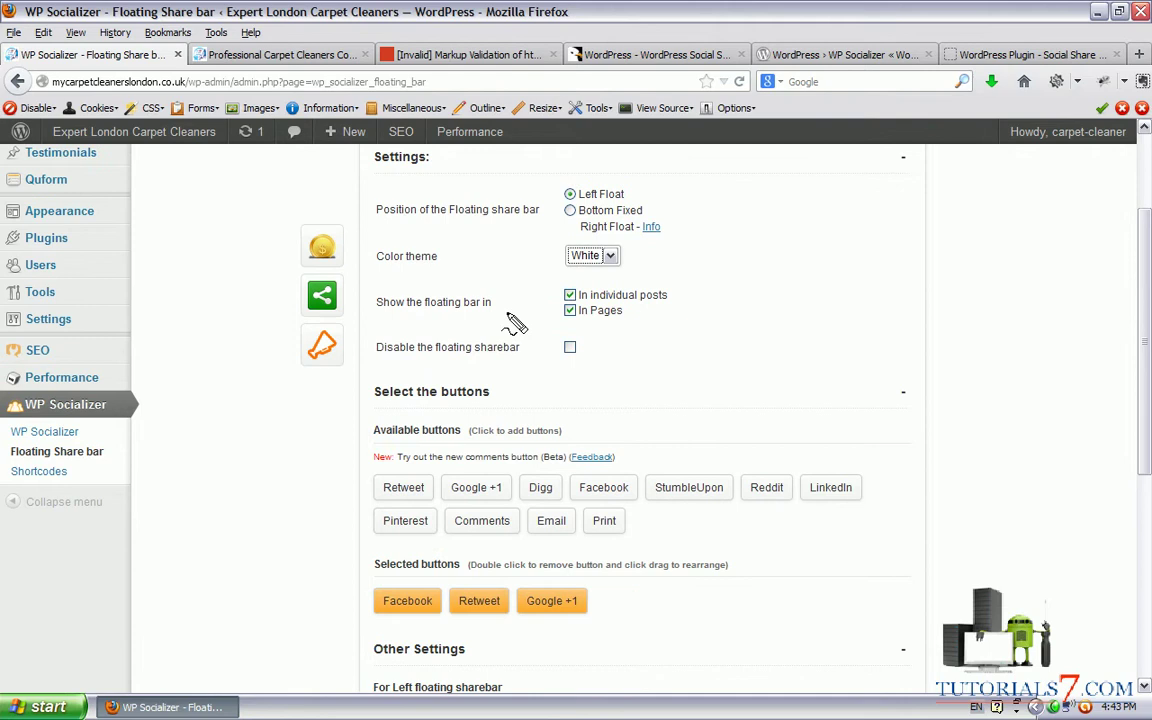
pyautogui.moveTo(411, 314); pyautogui.dragTo(650, 321)
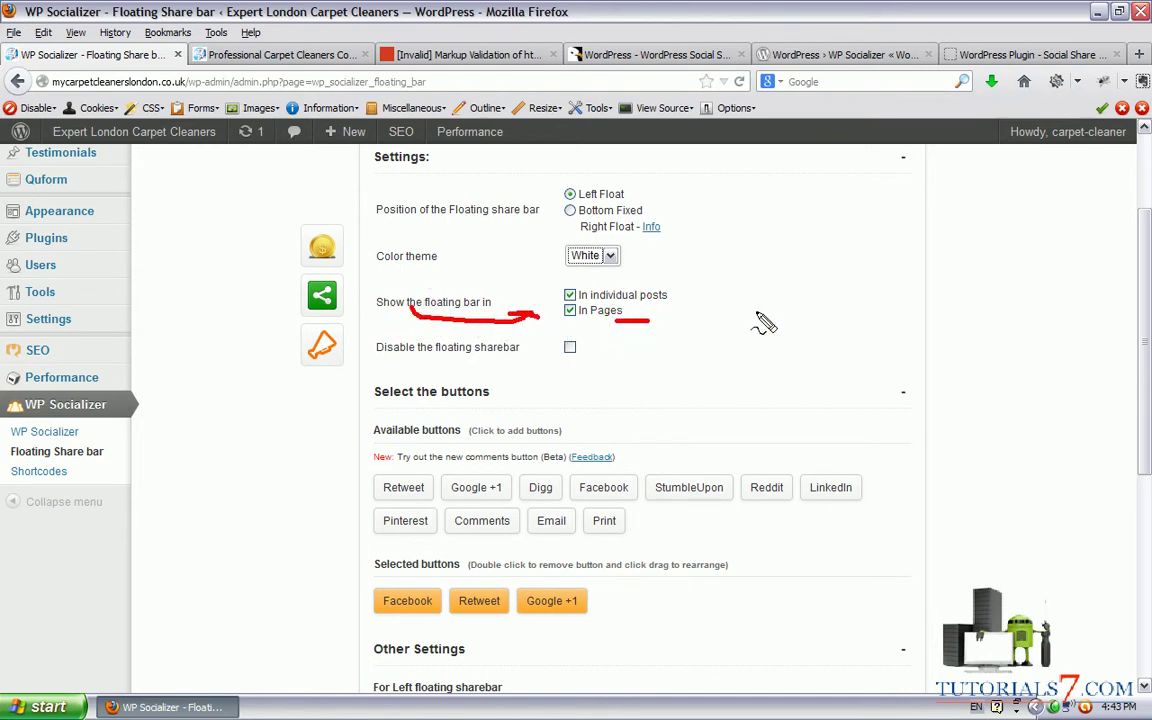
pyautogui.moveTo(727, 275)
pyautogui.mouseDown()
pyautogui.moveTo(710, 334)
pyautogui.moveTo(785, 334)
pyautogui.mouseUp()
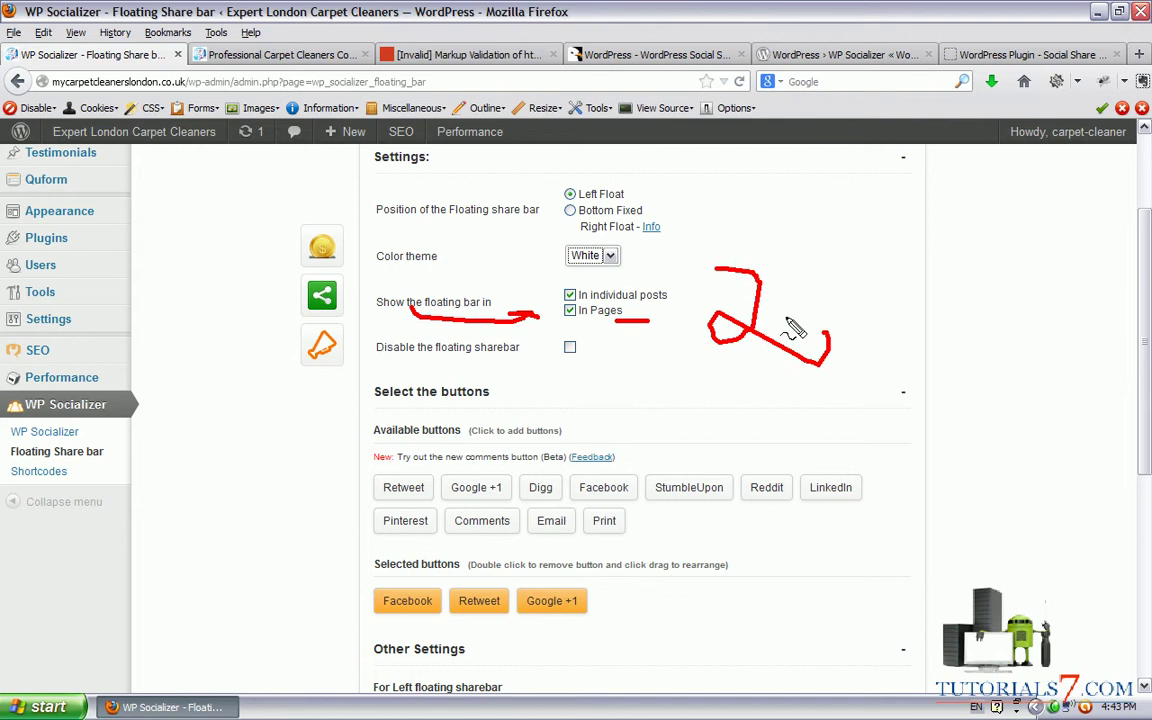
pyautogui.press('Escape')
pyautogui.scroll(-2, 568, 360)
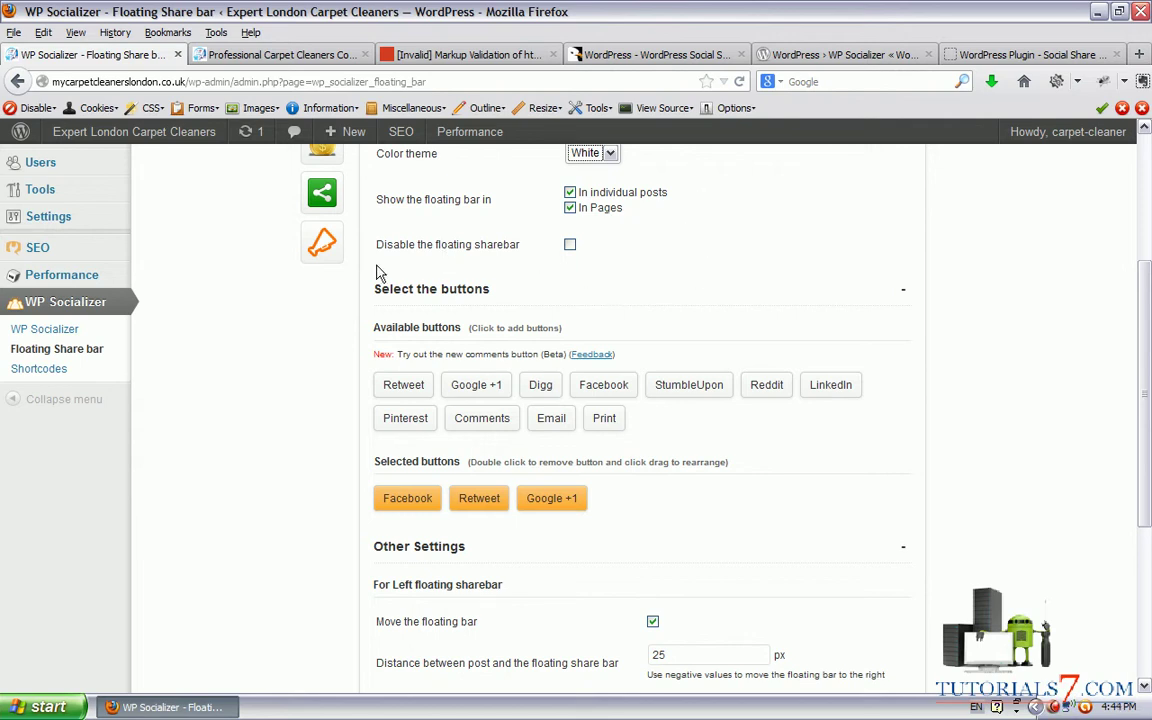
# Highlight the chosen Facebook, Retweet and Google +1 buttons for the floating bar
pyautogui.scroll(-2, 451, 270)
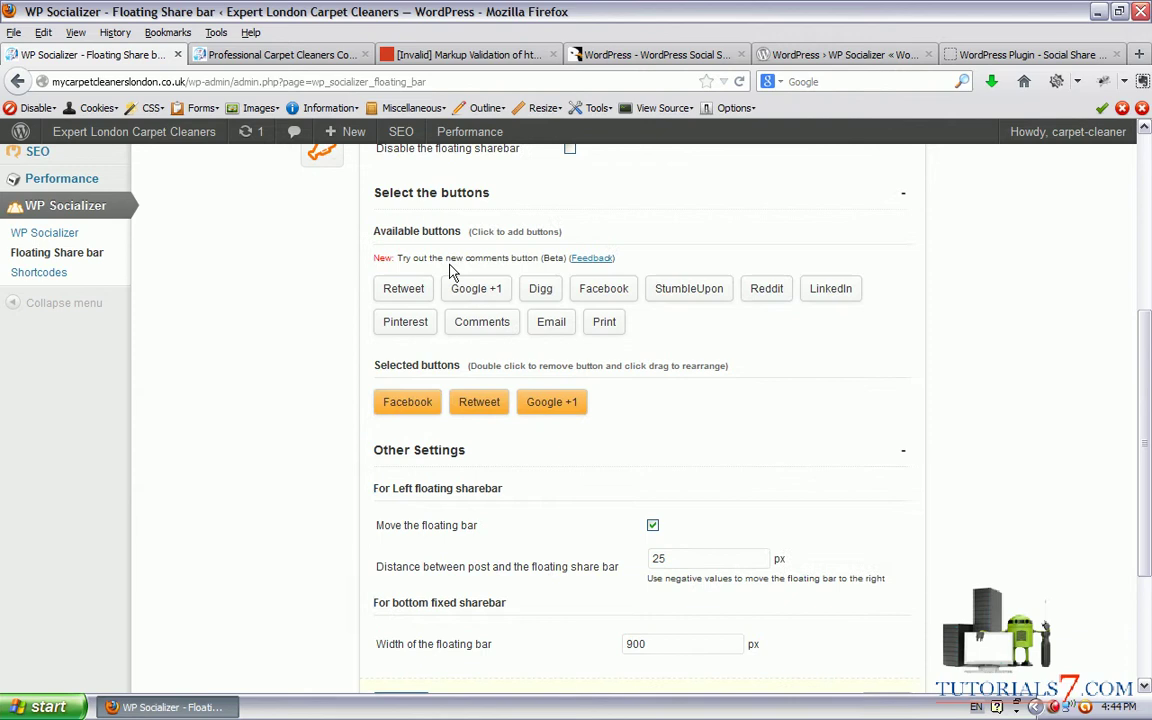
pyautogui.moveTo(366, 262)
pyautogui.mouseDown()
pyautogui.moveTo(375, 300)
pyautogui.moveTo(410, 335)
pyautogui.moveTo(896, 338)
pyautogui.moveTo(895, 258)
pyautogui.moveTo(465, 255)
pyautogui.moveTo(365, 268)
pyautogui.mouseUp()
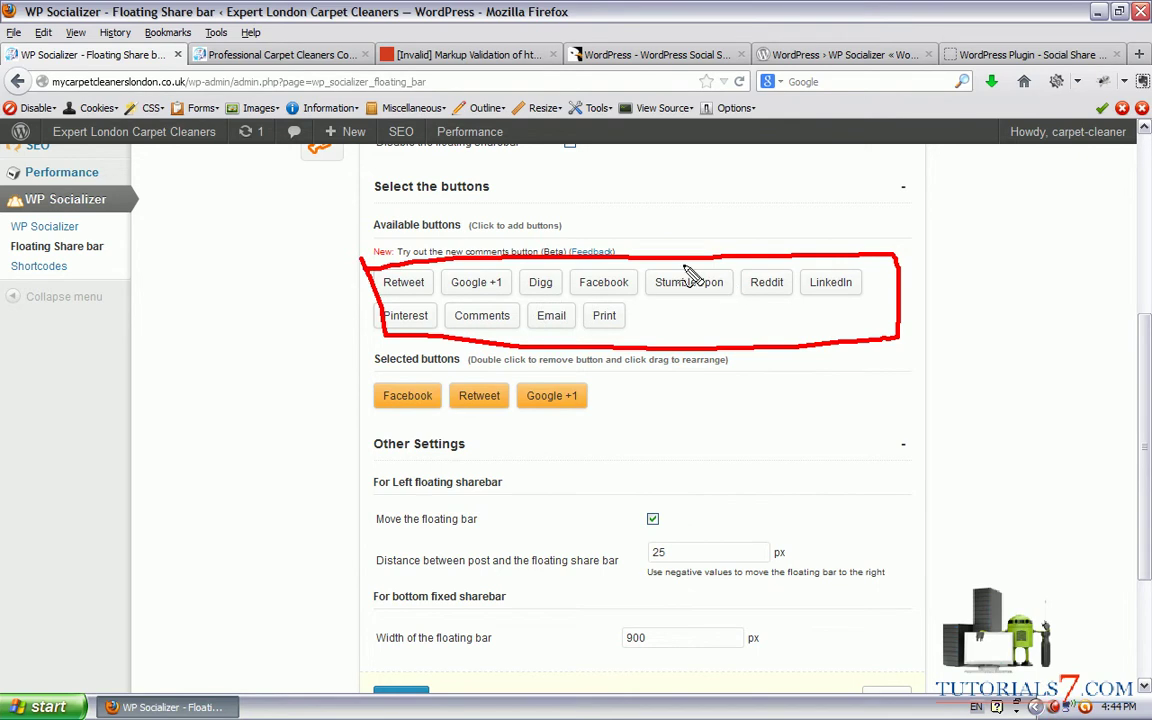
pyautogui.moveTo(538, 324); pyautogui.dragTo(610, 325)
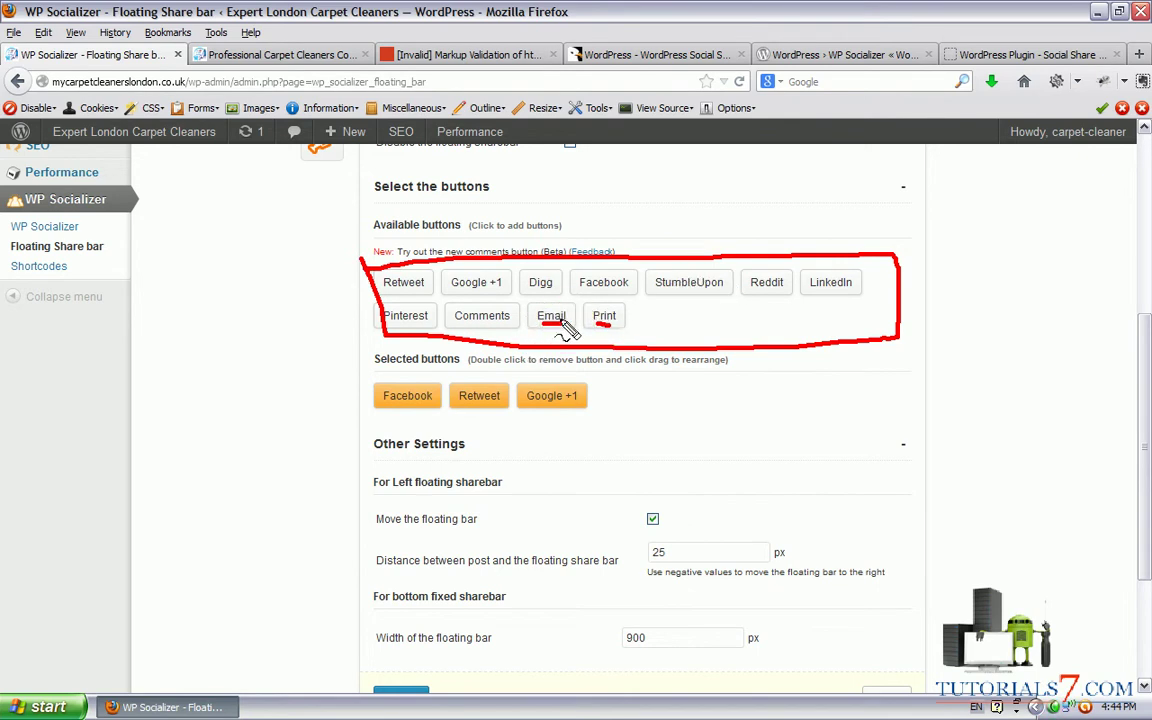
pyautogui.moveTo(470, 326); pyautogui.dragTo(506, 325)
pyautogui.press('Escape')
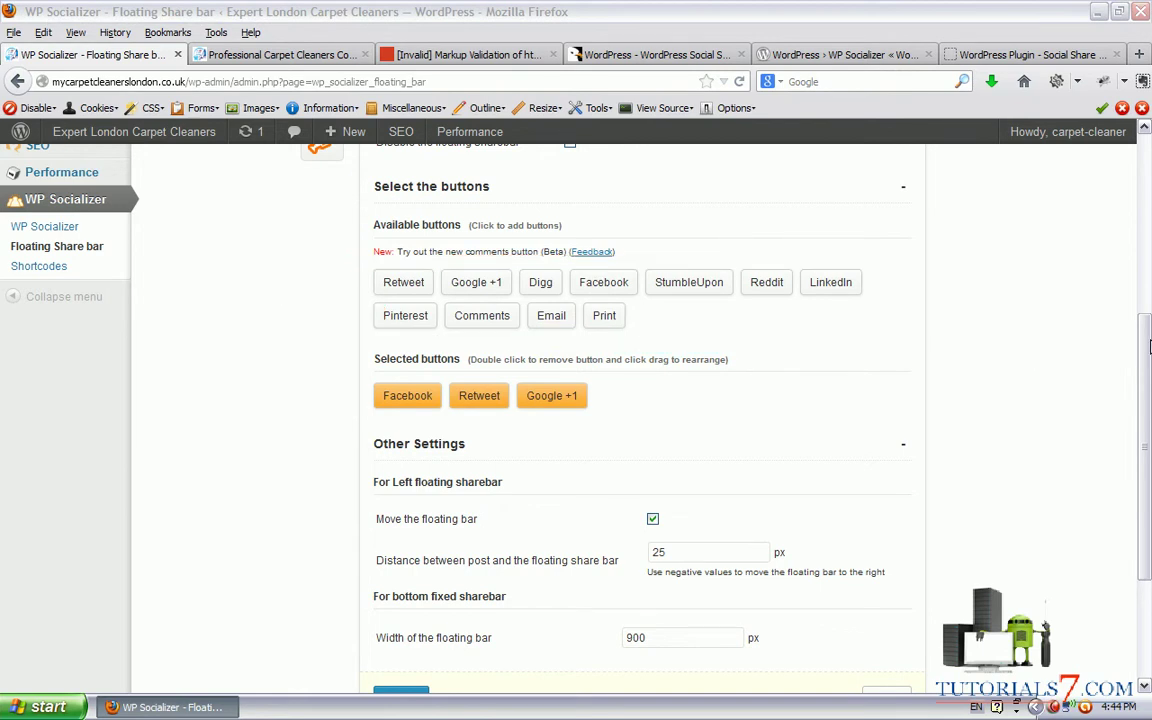
# Check the floating bar's 25 px distance setting and save with Update
pyautogui.scroll(-3, 1148, 346)
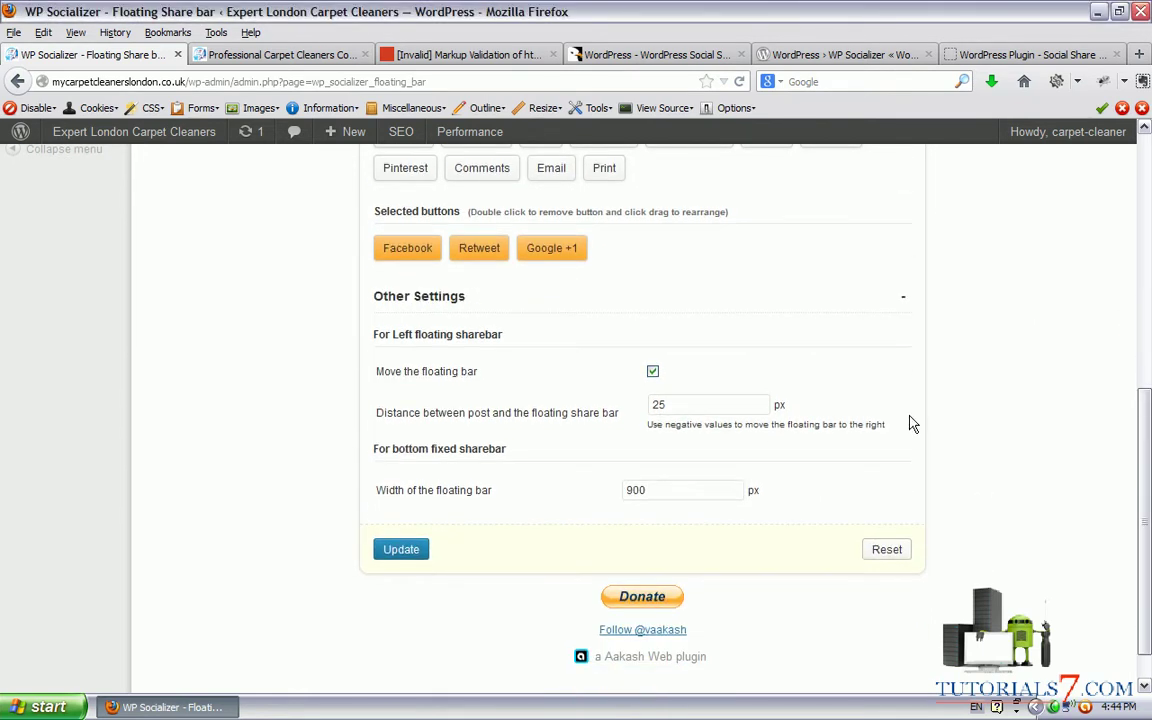
pyautogui.moveTo(493, 374); pyautogui.dragTo(648, 382)
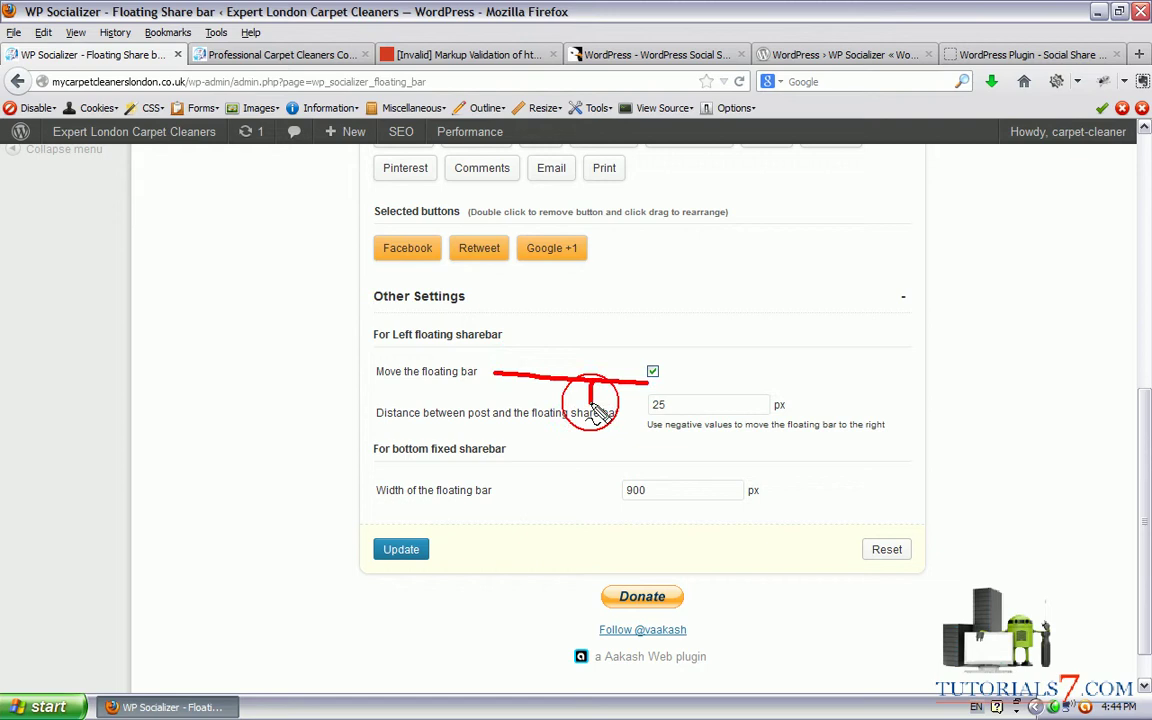
pyautogui.moveTo(592, 408); pyautogui.dragTo(650, 413)
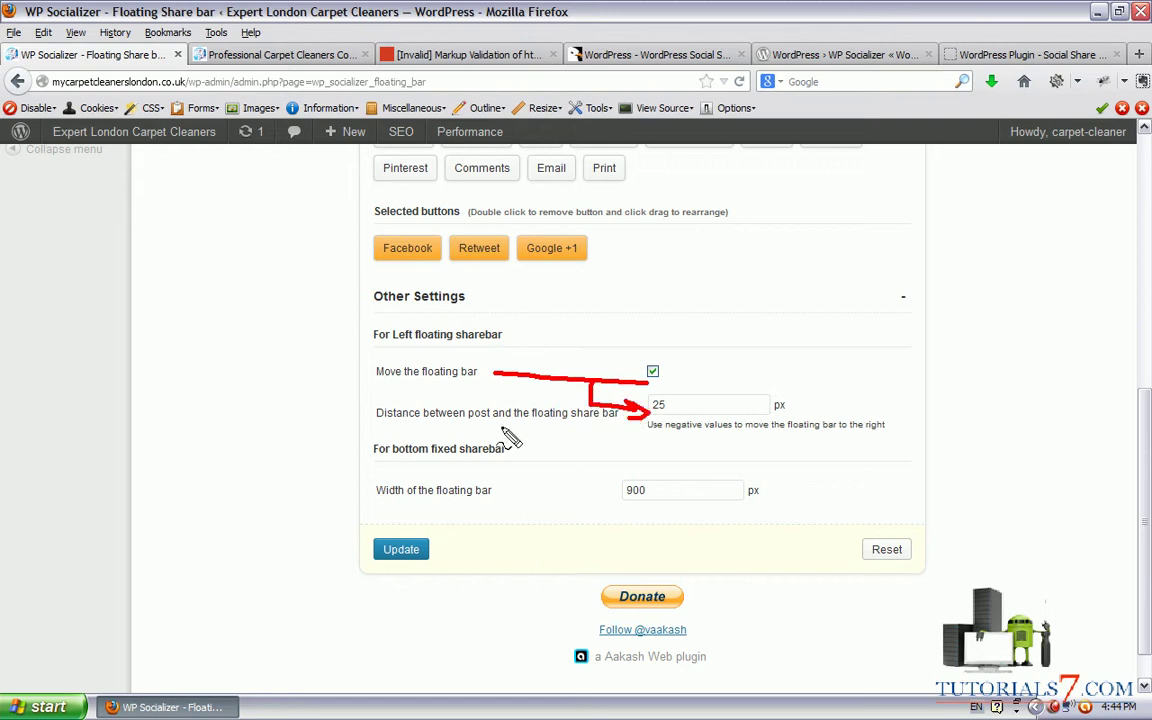
pyautogui.moveTo(477, 428); pyautogui.dragTo(608, 427)
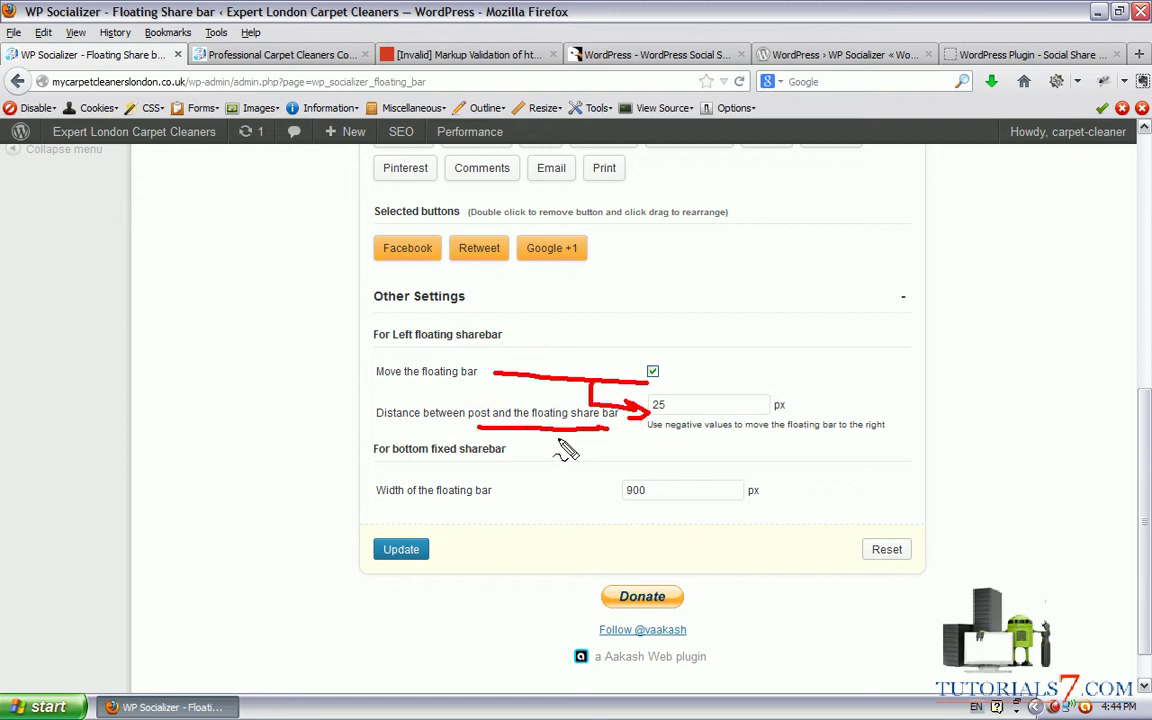
pyautogui.click(400, 552)
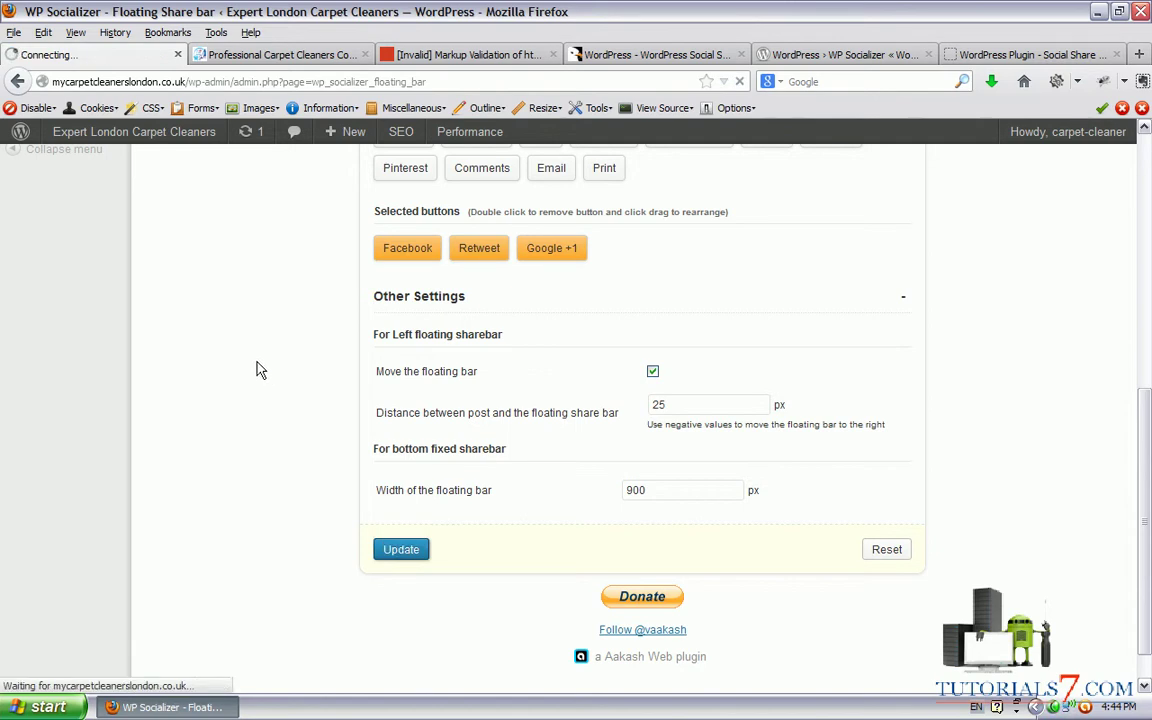
# Reload the site's home page and zoom in on the floating Like, Tweet and +1 panel at left
pyautogui.click(280, 57)
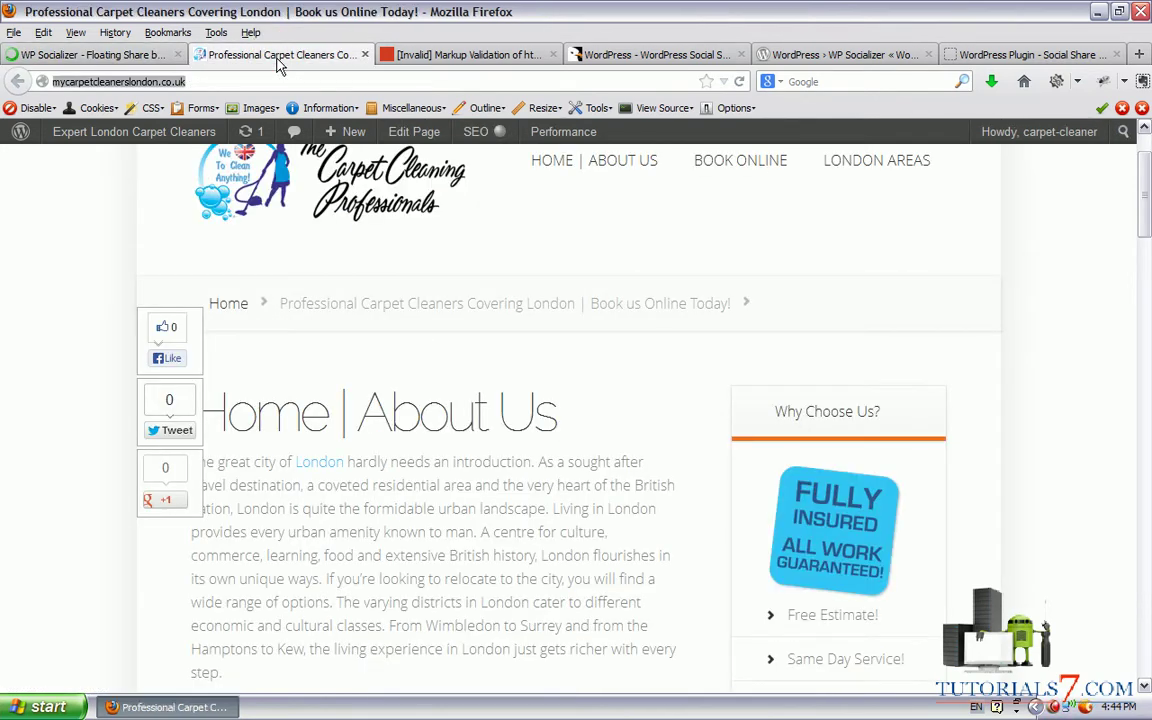
pyautogui.click(739, 82)
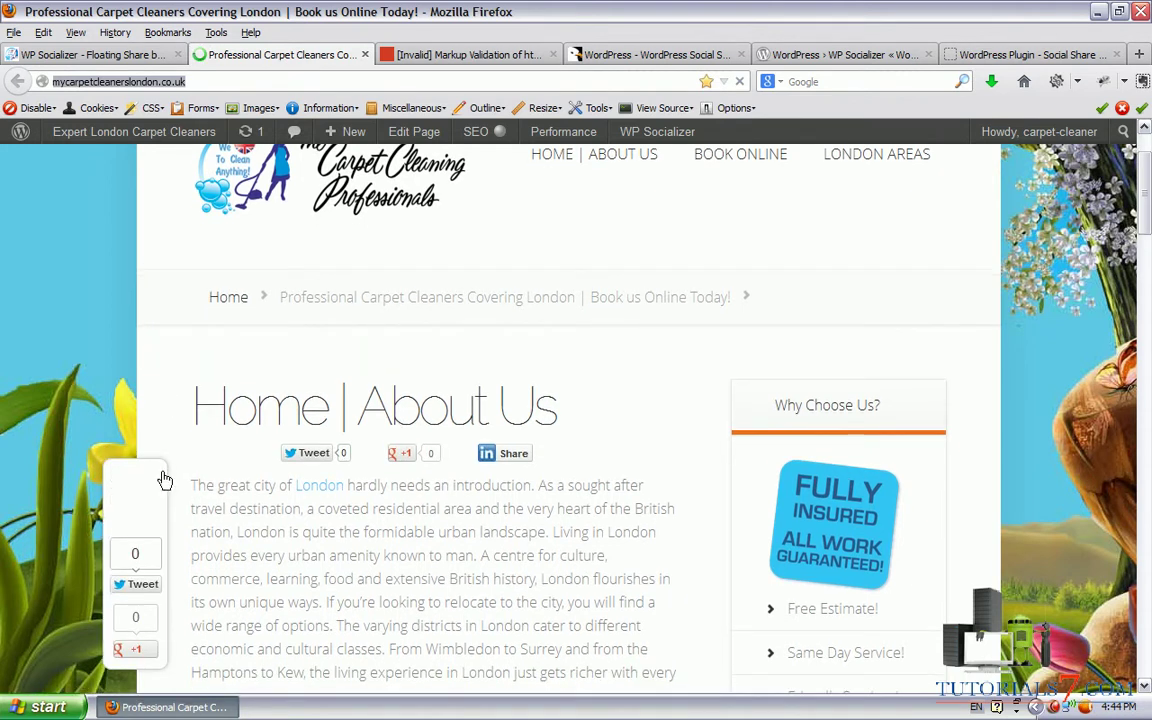
pyautogui.scroll(-2, 112, 478)
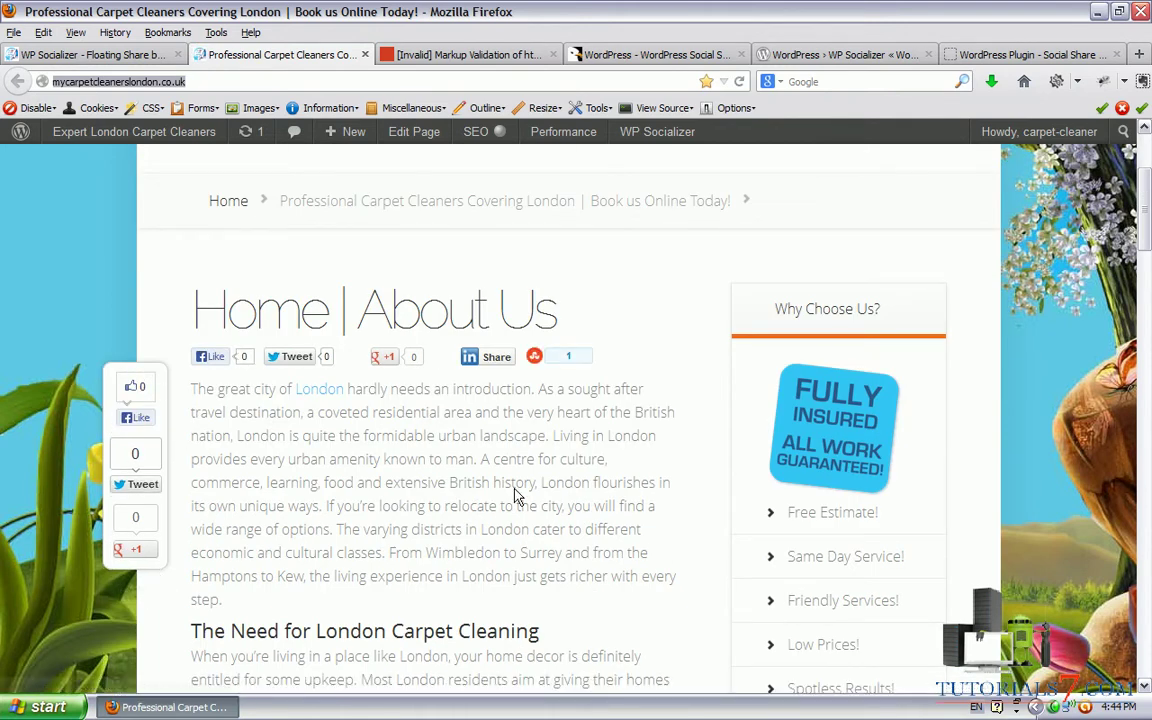
pyautogui.scroll(-8, 1149, 255)
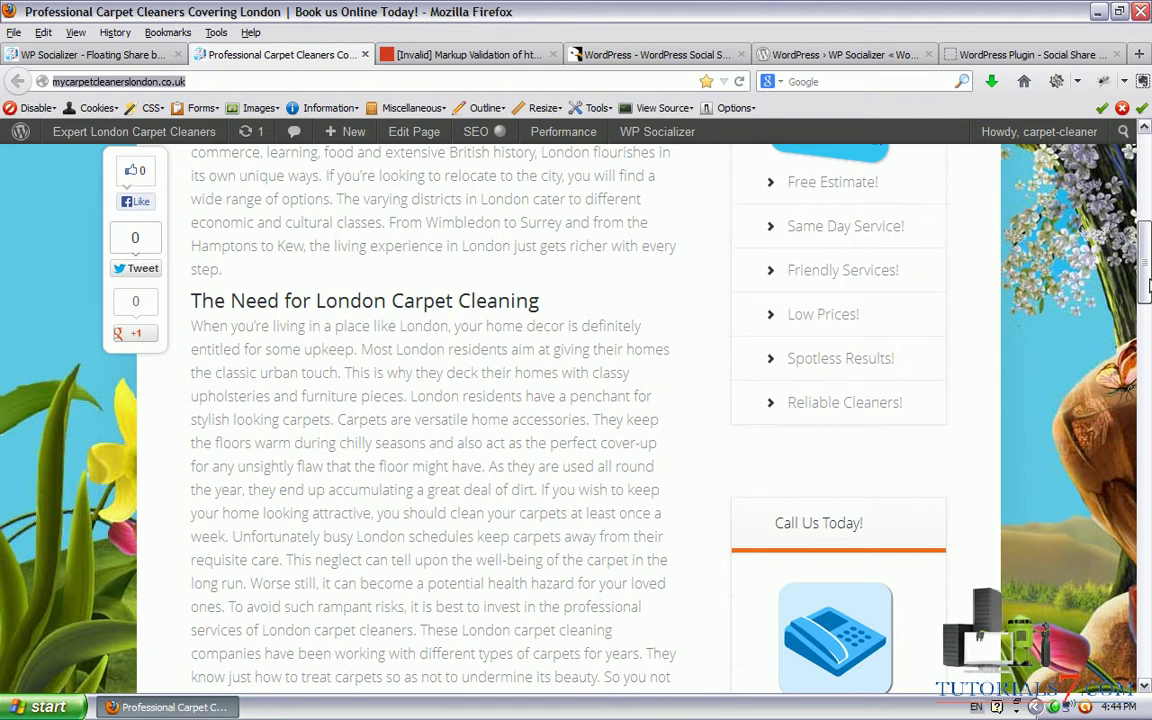
pyautogui.scroll(-10, 1148, 505)
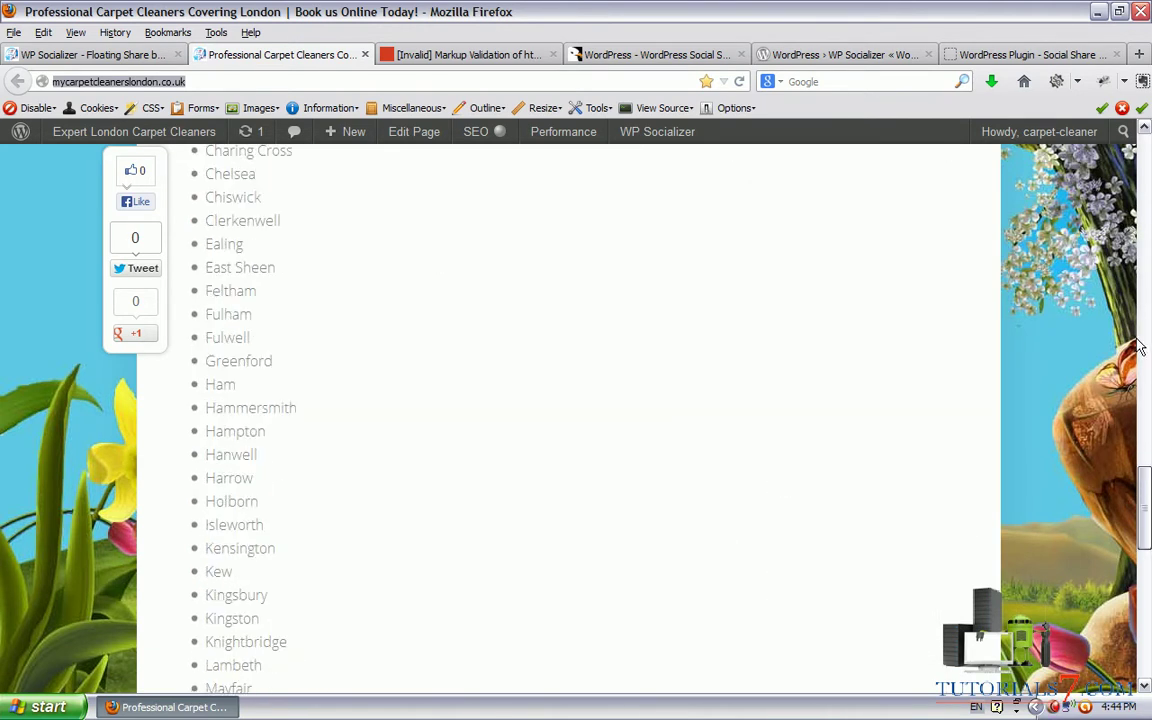
pyautogui.scroll(20, 1148, 167)
pyautogui.scroll(5, 1148, 167)
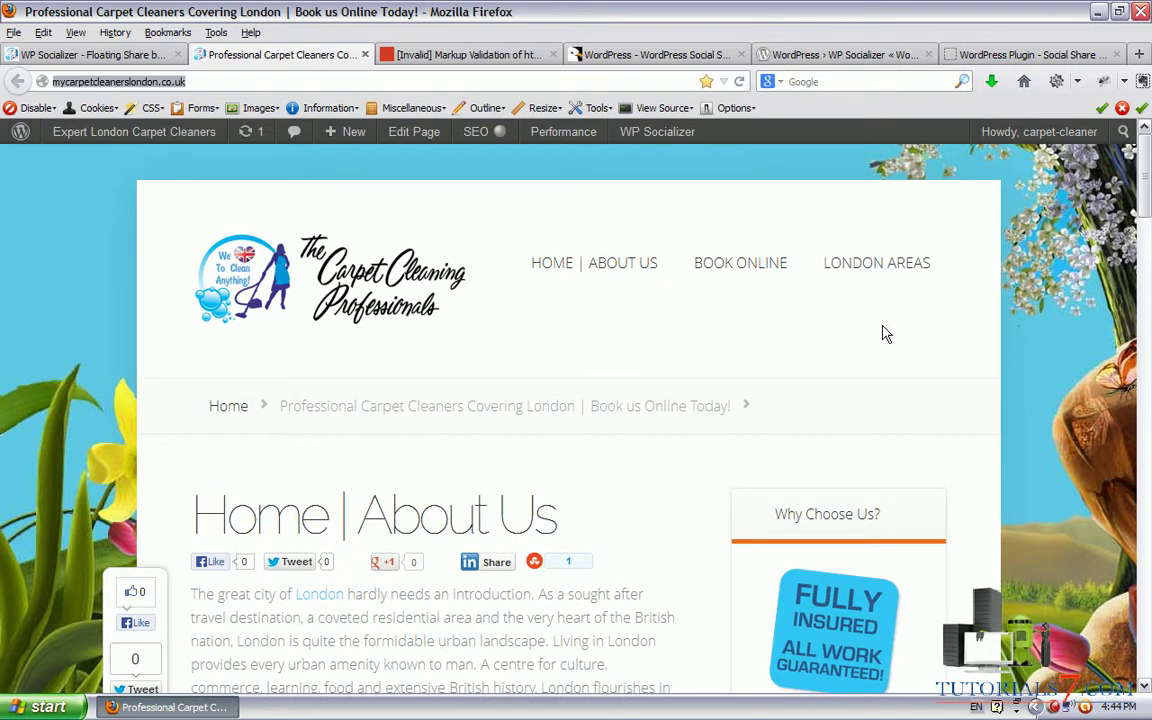
pyautogui.scroll(-3, 655, 356)
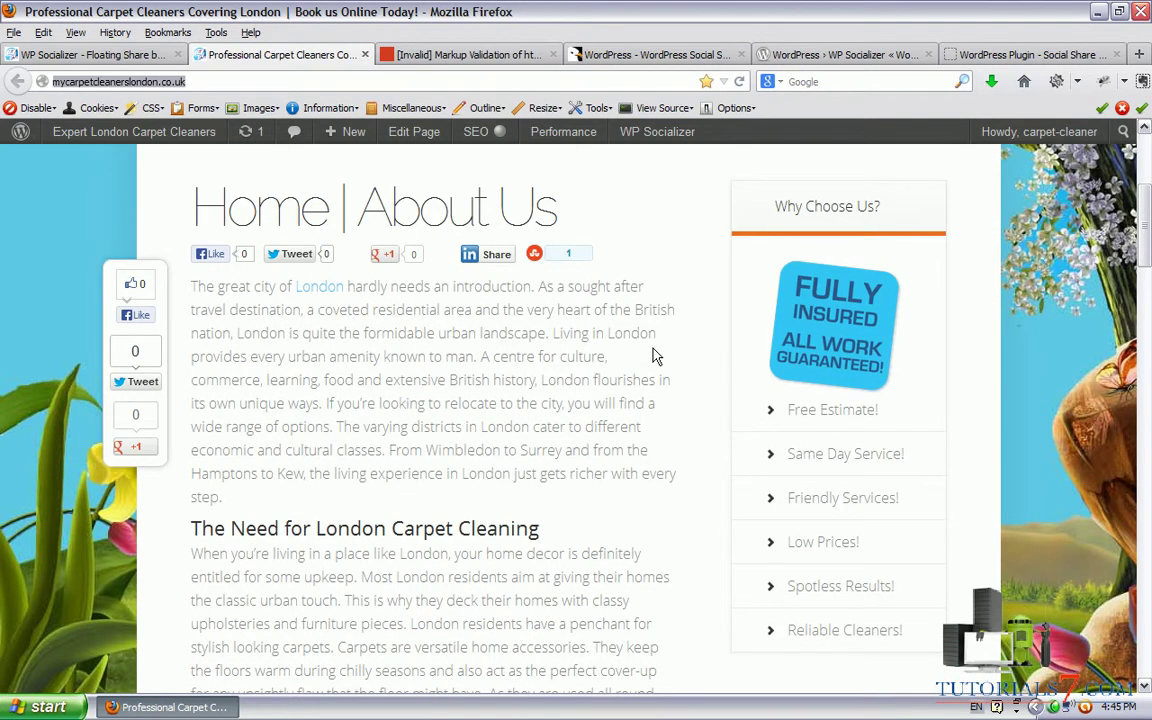
pyautogui.hotkey('ctrl', '+')
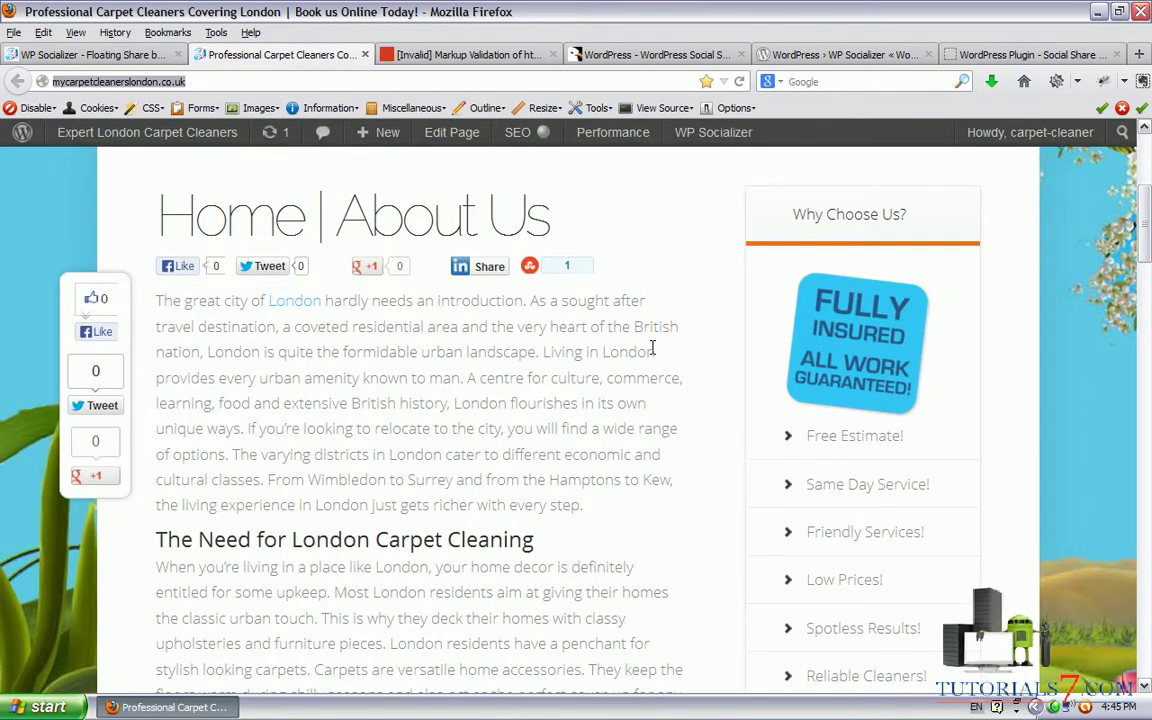
pyautogui.hotkey('ctrl', '+')
pyautogui.hotkey('ctrl', '+')
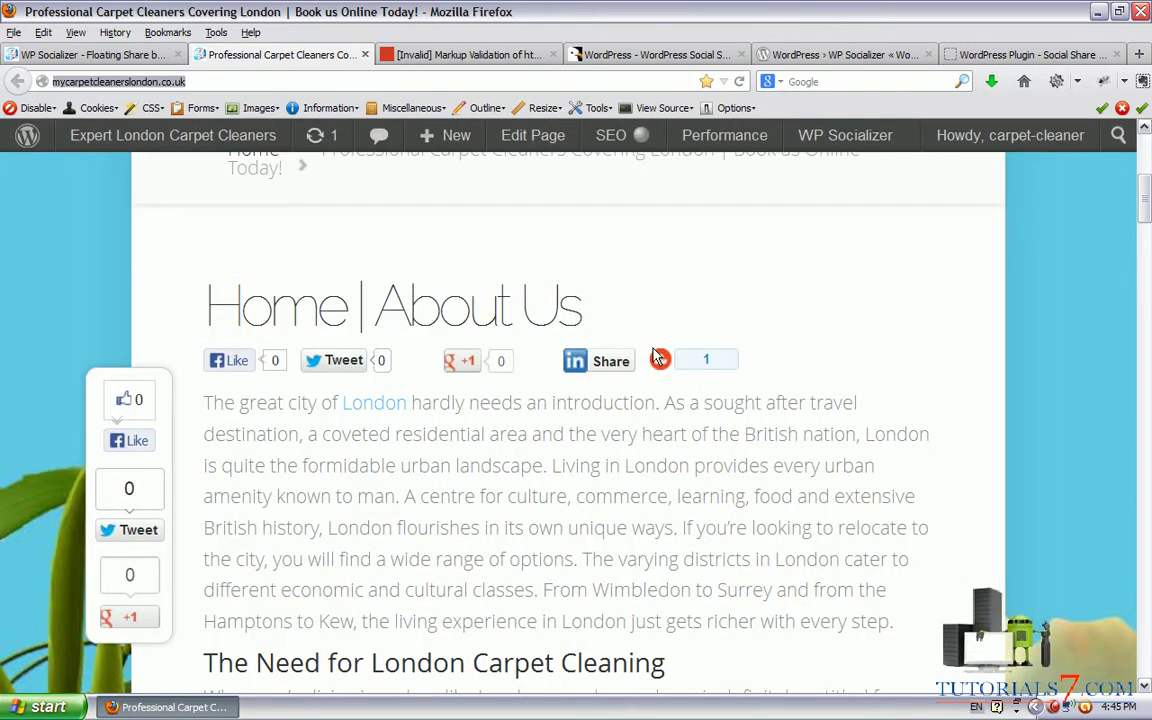
pyautogui.hotkey('ctrl', '-')
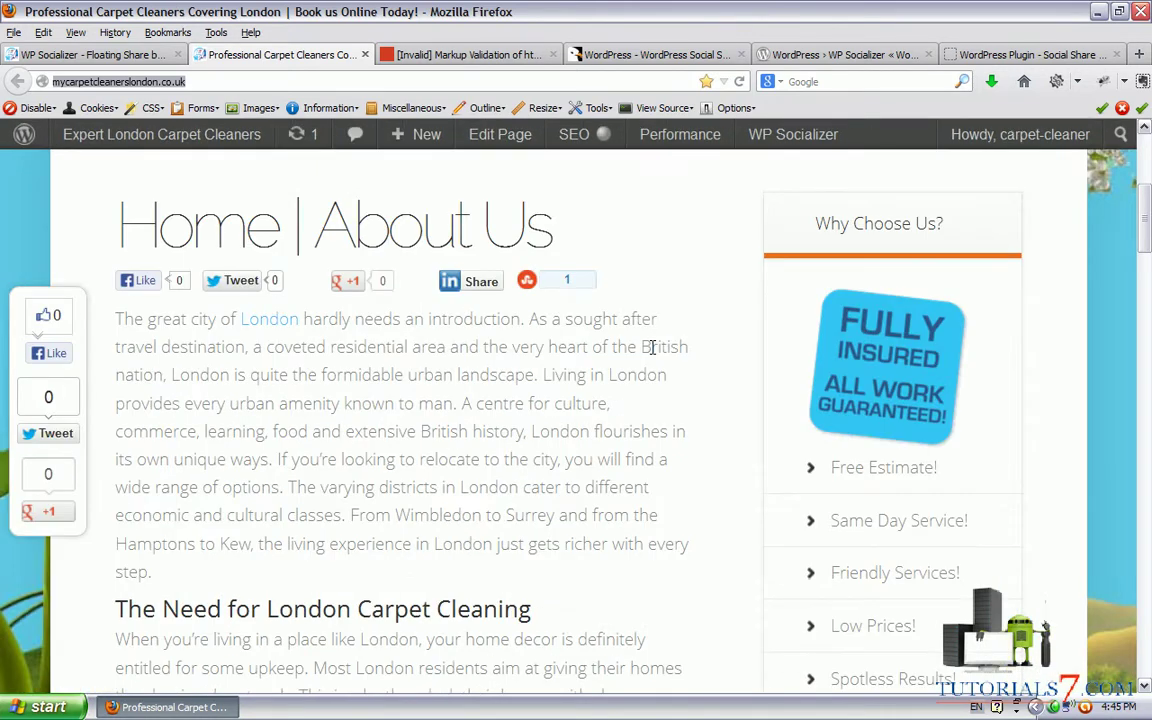
pyautogui.hotkey('ctrl', '-')
pyautogui.hotkey('ctrl', '-')
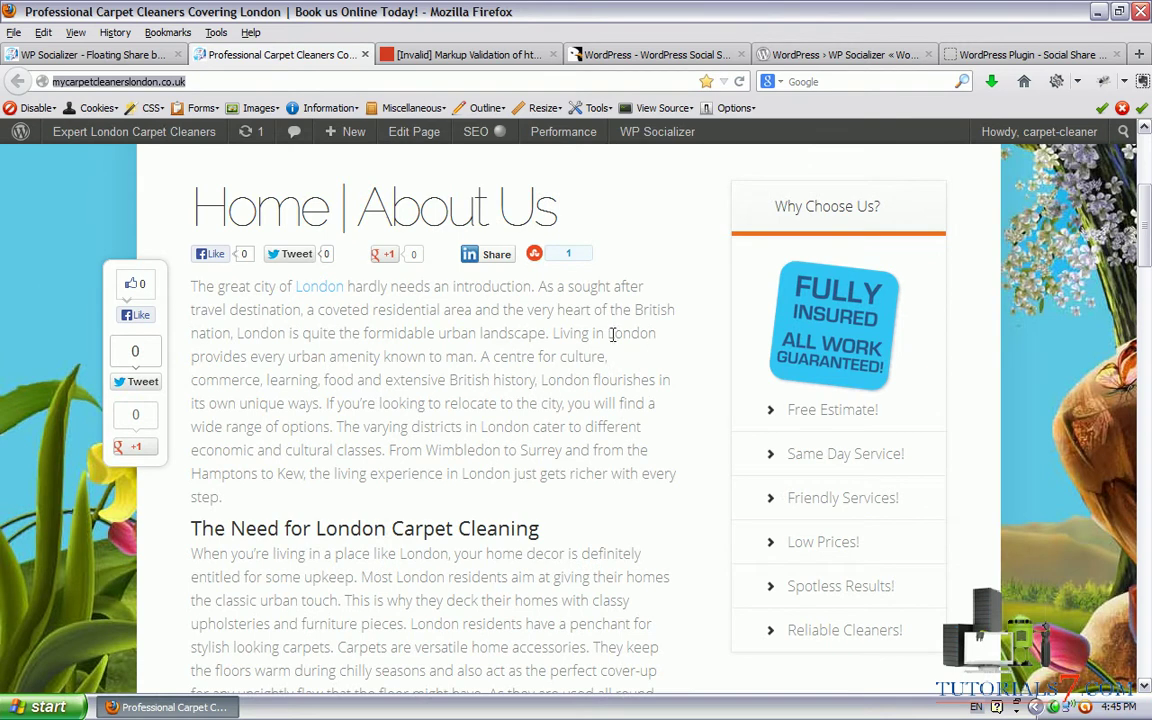
pyautogui.scroll(1, 560, 220)
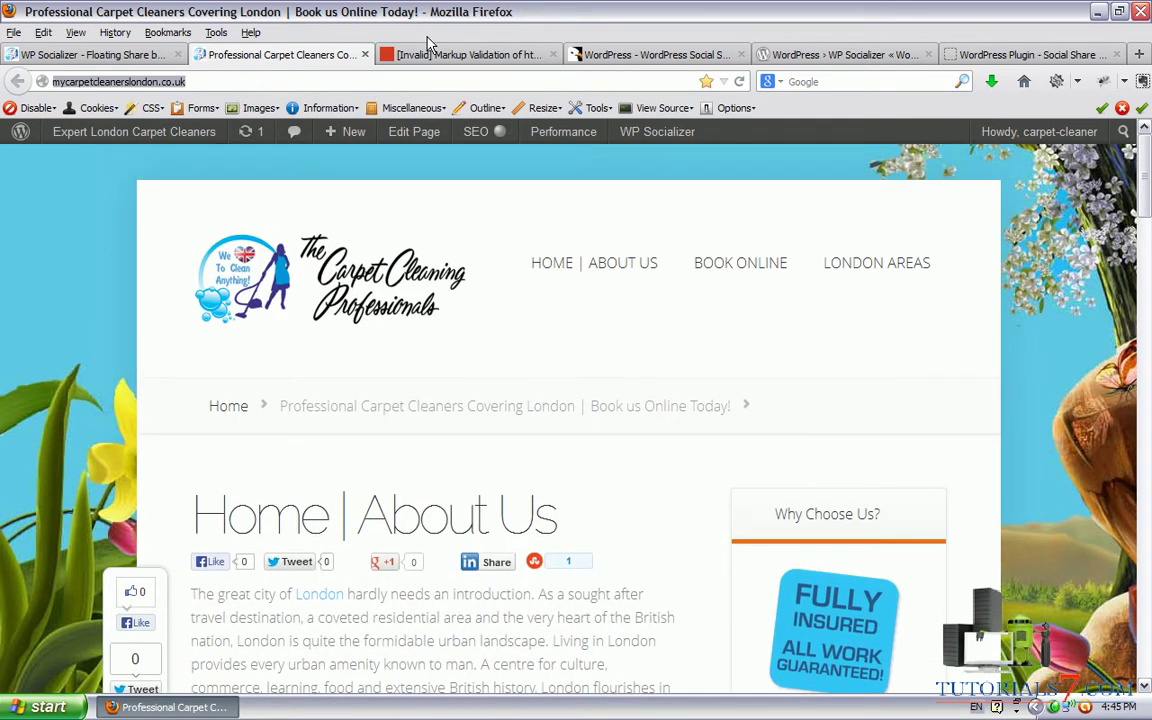
# Empty all site caches and re-validate the home page in the W3C validator
pyautogui.moveTo(561, 134)
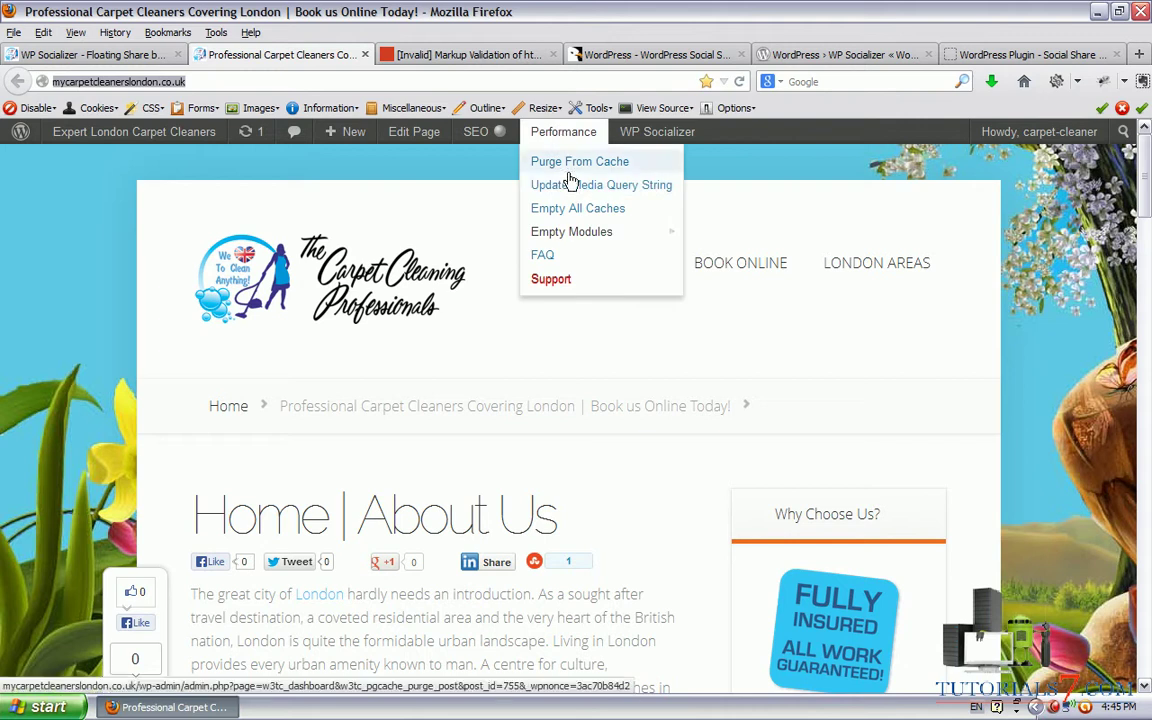
pyautogui.click(570, 213)
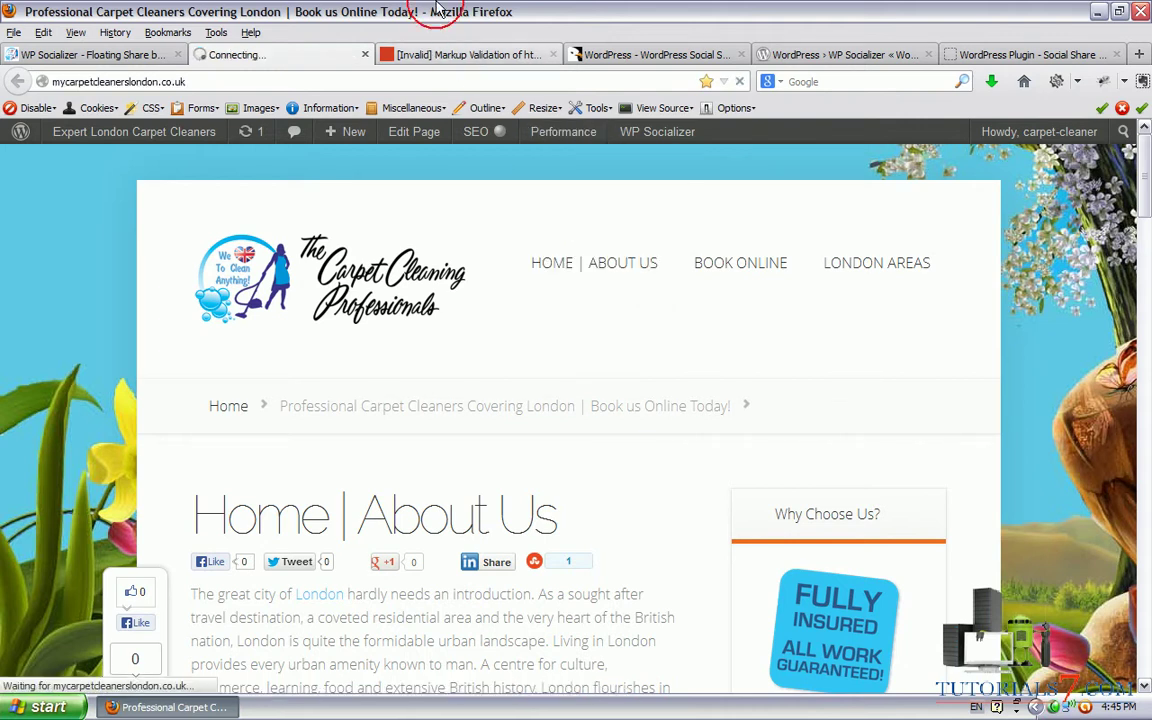
pyautogui.click(462, 54)
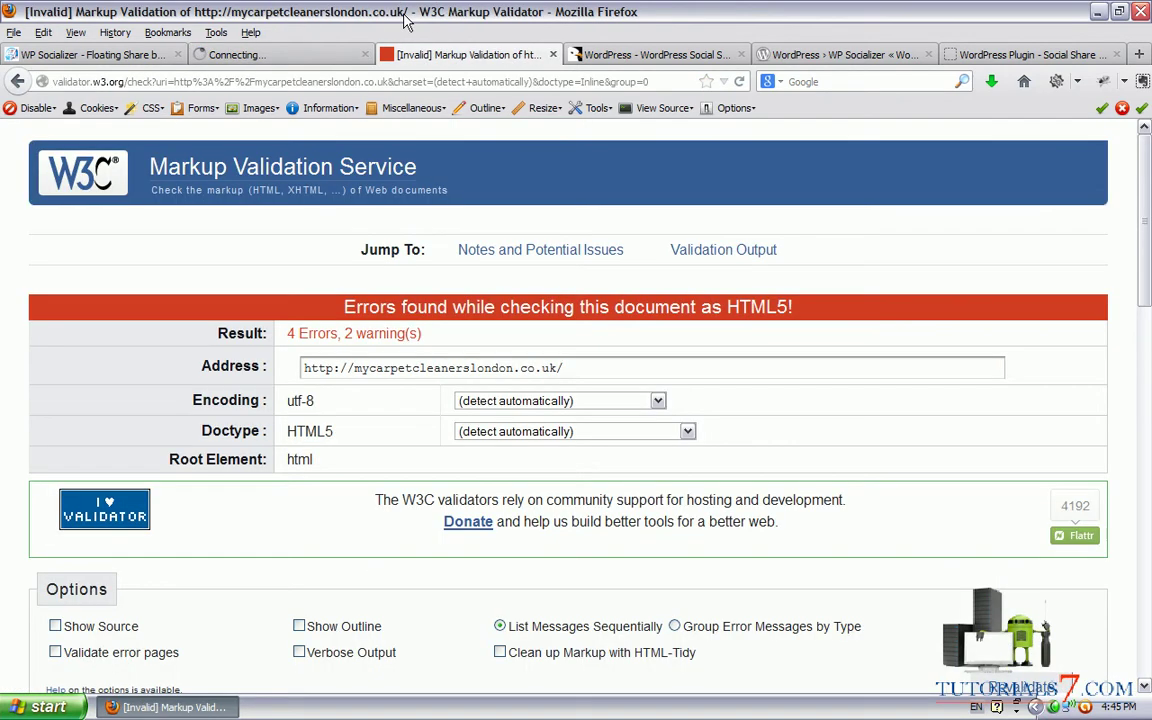
pyautogui.click(16, 82)
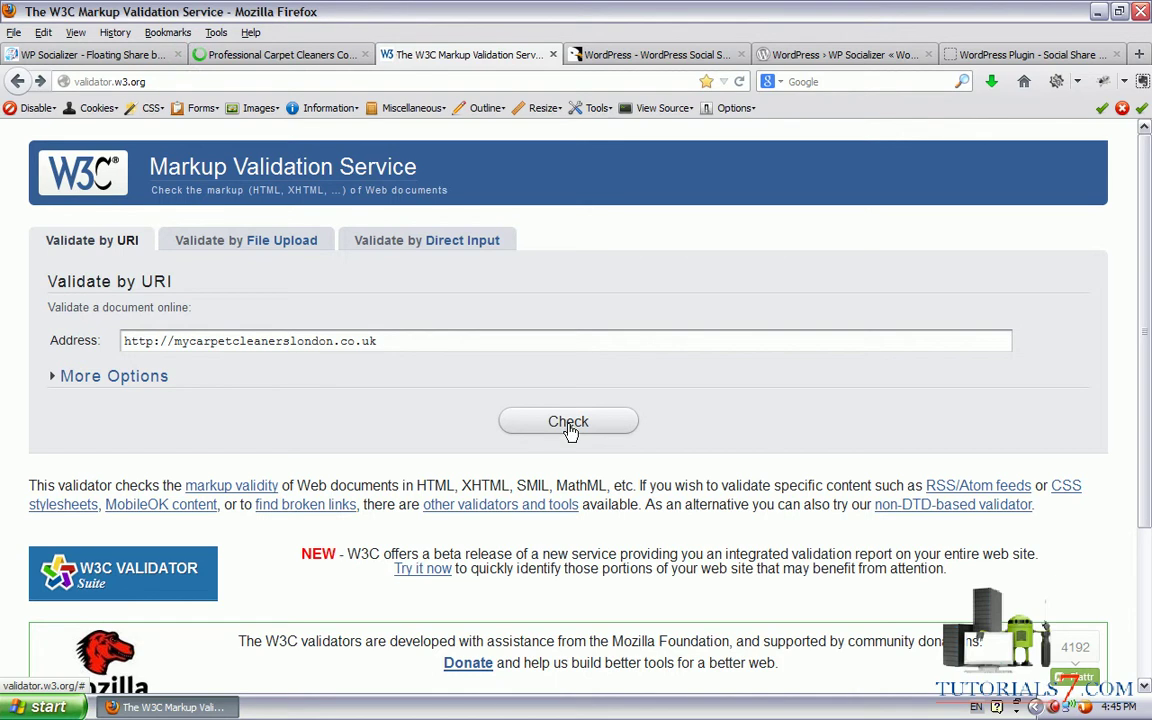
pyautogui.click(570, 424)
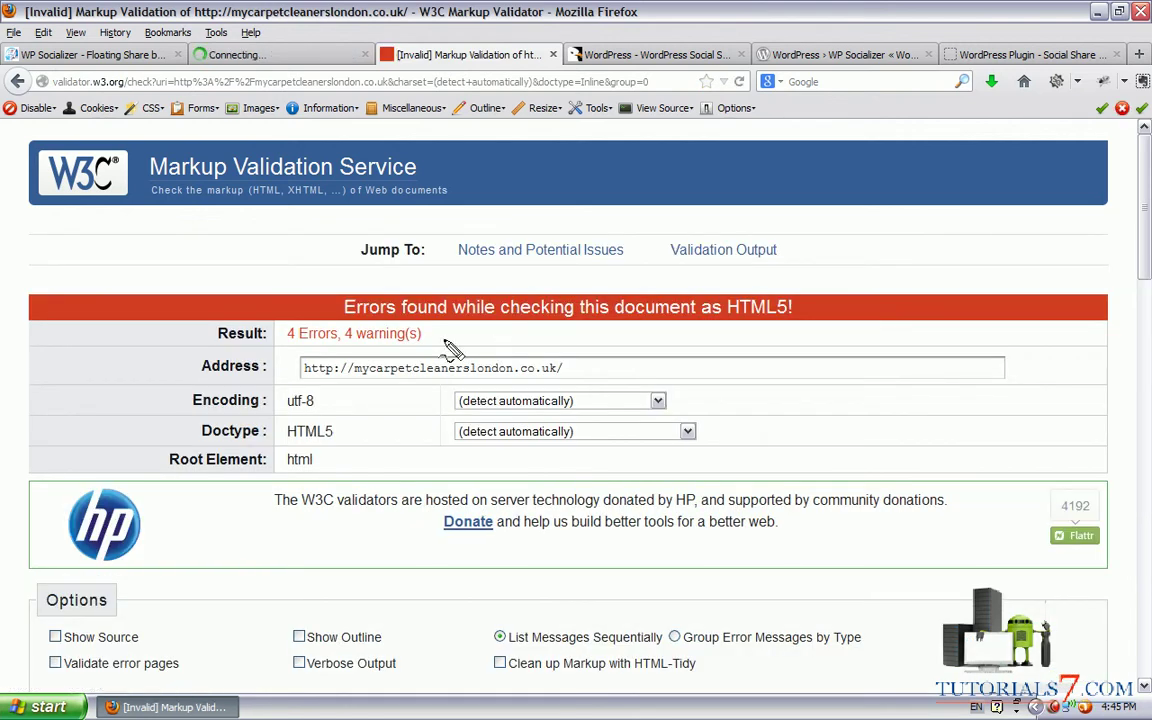
# Scroll through the 4 errors and 4 warnings, highlighting the g:plusone errors on line 126
pyautogui.moveTo(450, 348)
pyautogui.mouseDown()
pyautogui.moveTo(440, 318)
pyautogui.moveTo(296, 322)
pyautogui.moveTo(310, 358)
pyautogui.moveTo(450, 335)
pyautogui.mouseUp()
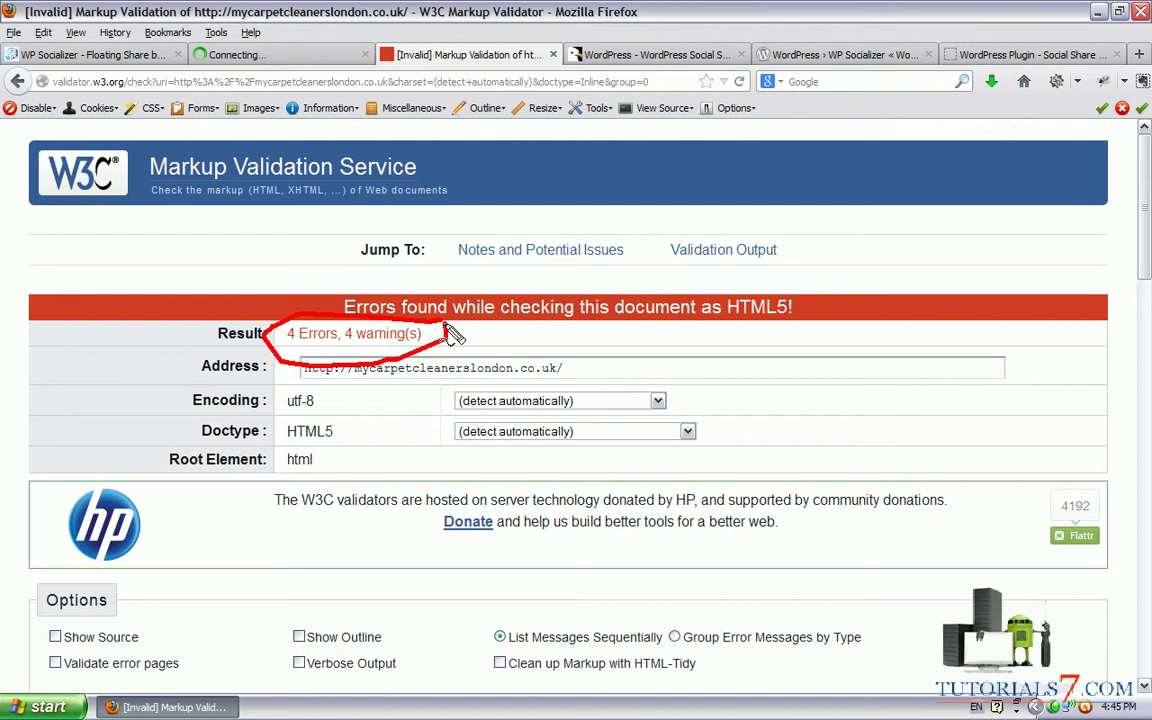
pyautogui.moveTo(1148, 222); pyautogui.dragTo(1148, 507)
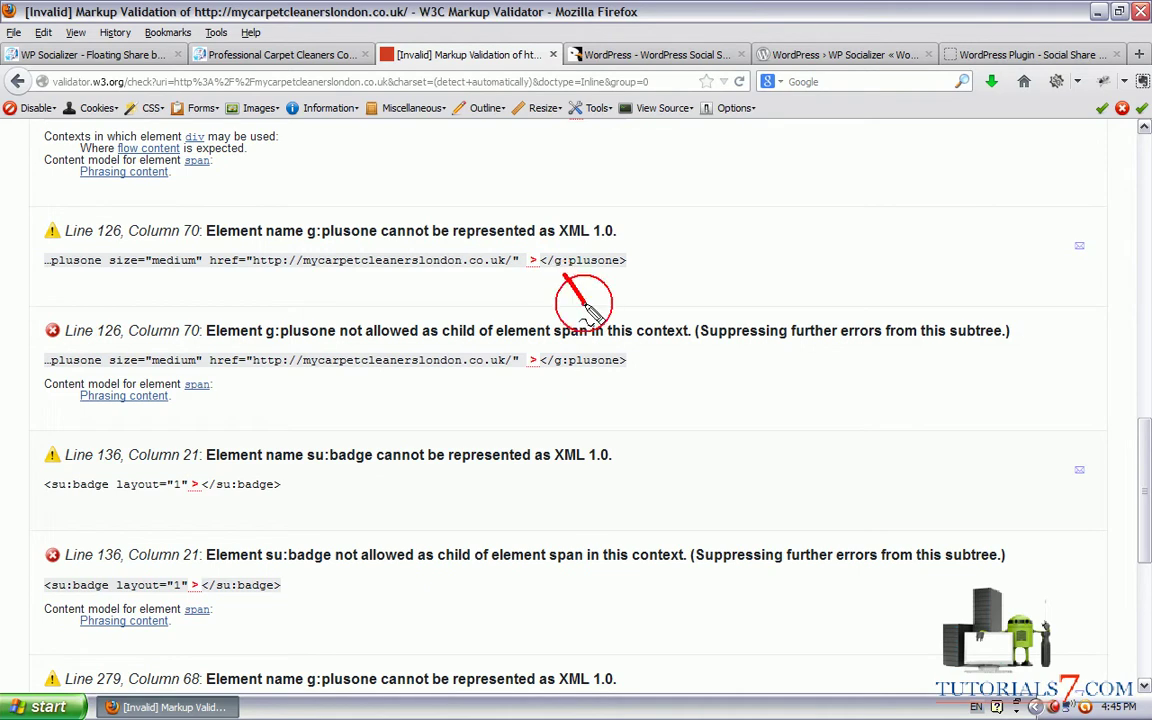
pyautogui.moveTo(588, 302); pyautogui.dragTo(558, 272)
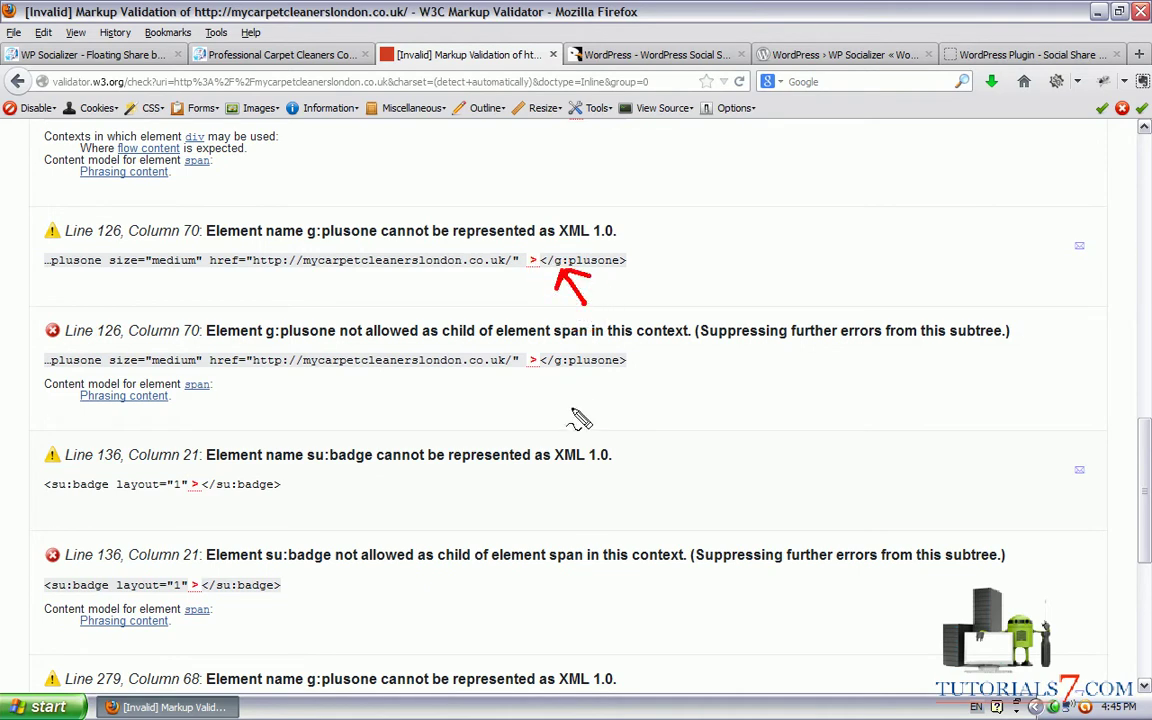
pyautogui.moveTo(566, 438)
pyautogui.mouseDown()
pyautogui.moveTo(570, 380)
pyautogui.moveTo(590, 400)
pyautogui.mouseUp()
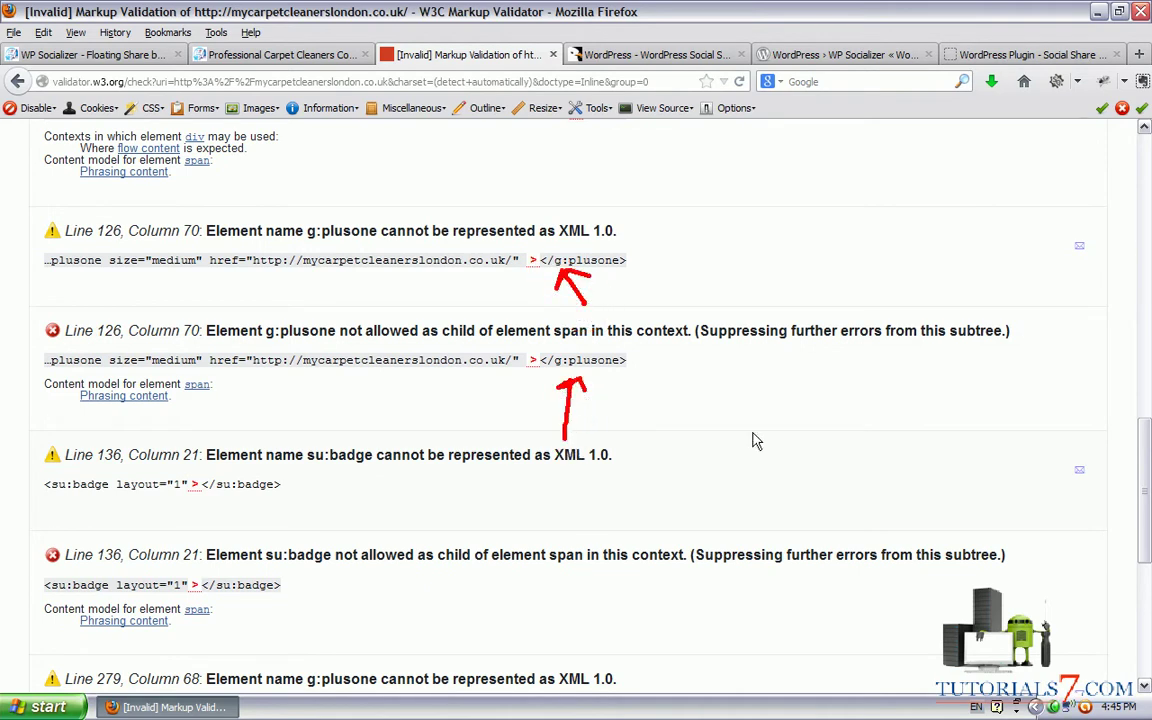
pyautogui.moveTo(1144, 455)
pyautogui.mouseDown()
pyautogui.moveTo(1148, 562)
pyautogui.moveTo(1146, 236)
pyautogui.mouseUp()
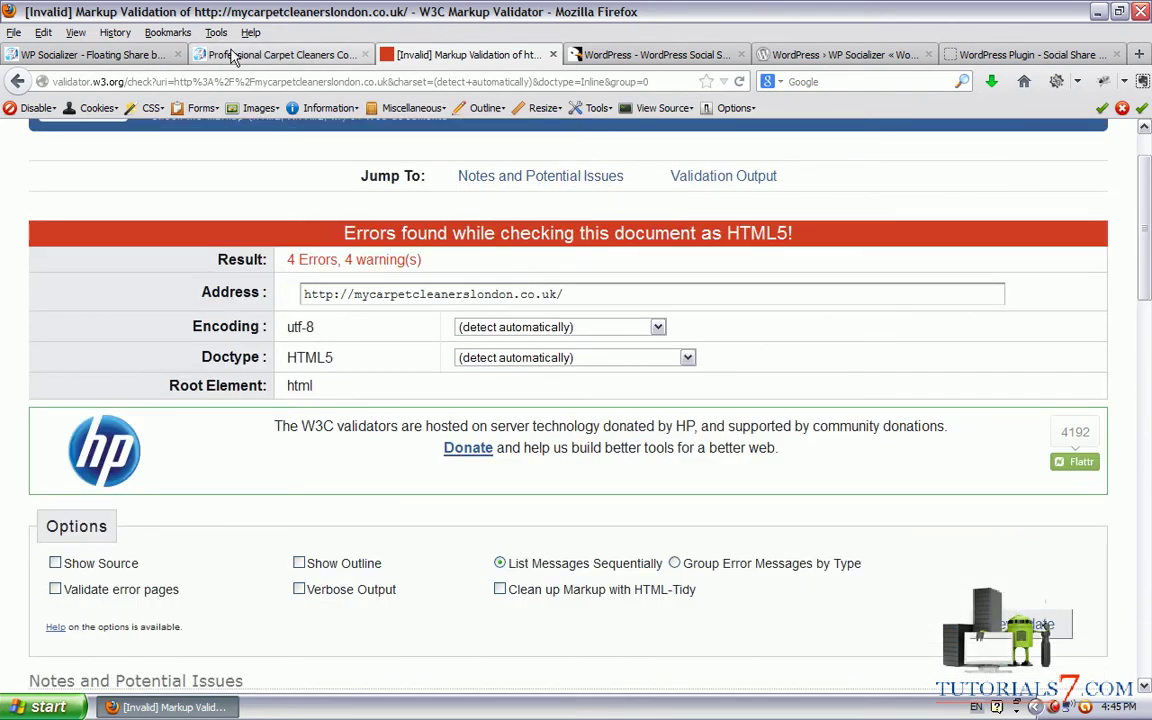
# Deactivate the WP Socializer plugin from the Installed Plugins list
pyautogui.hotkey('ctrl', 'pageup')
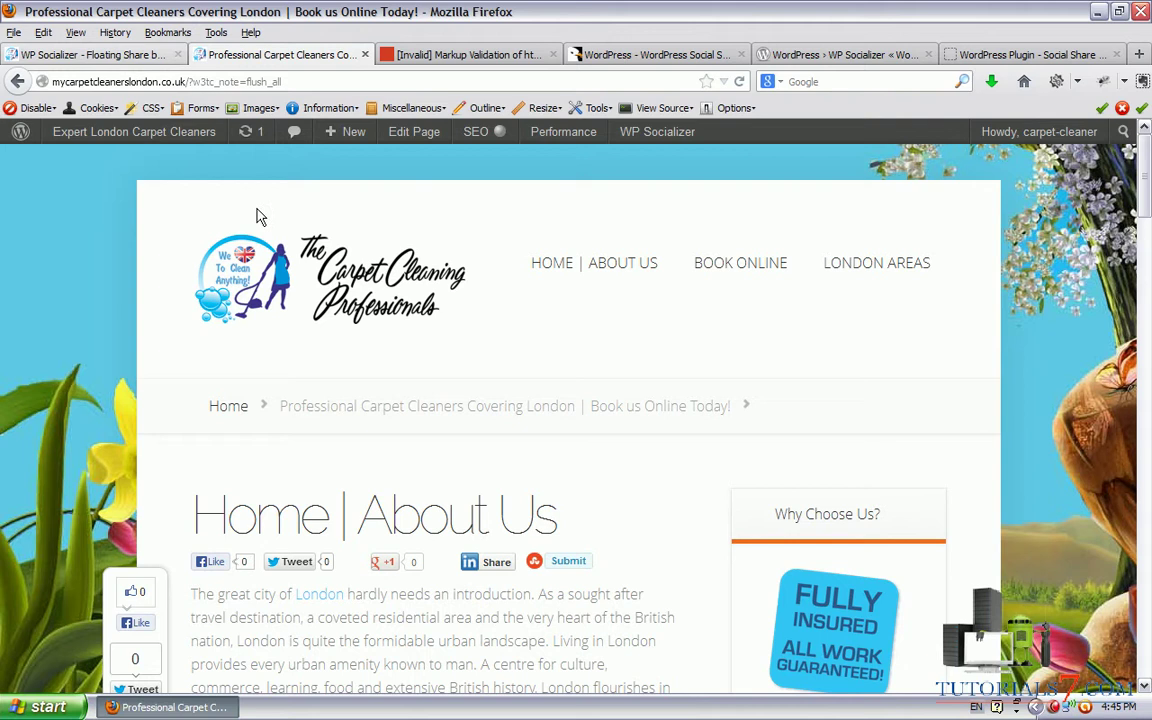
pyautogui.hotkey('ctrl', 'pageup')
pyautogui.moveTo(77, 385)
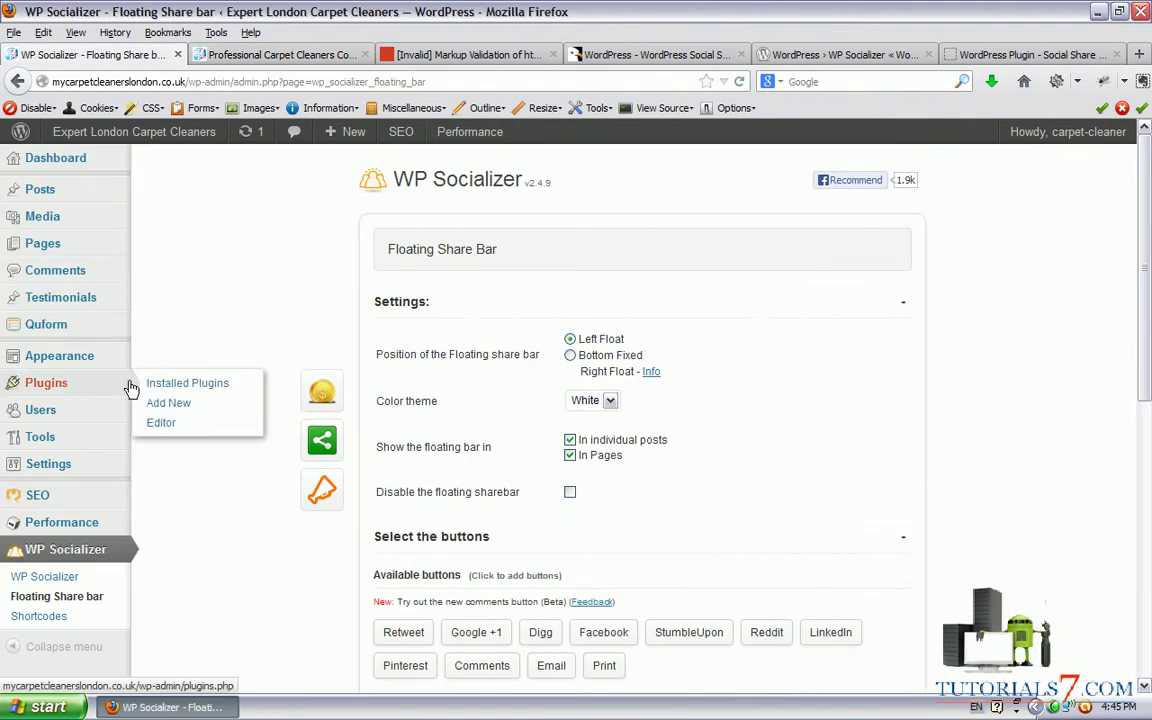
pyautogui.click(164, 385)
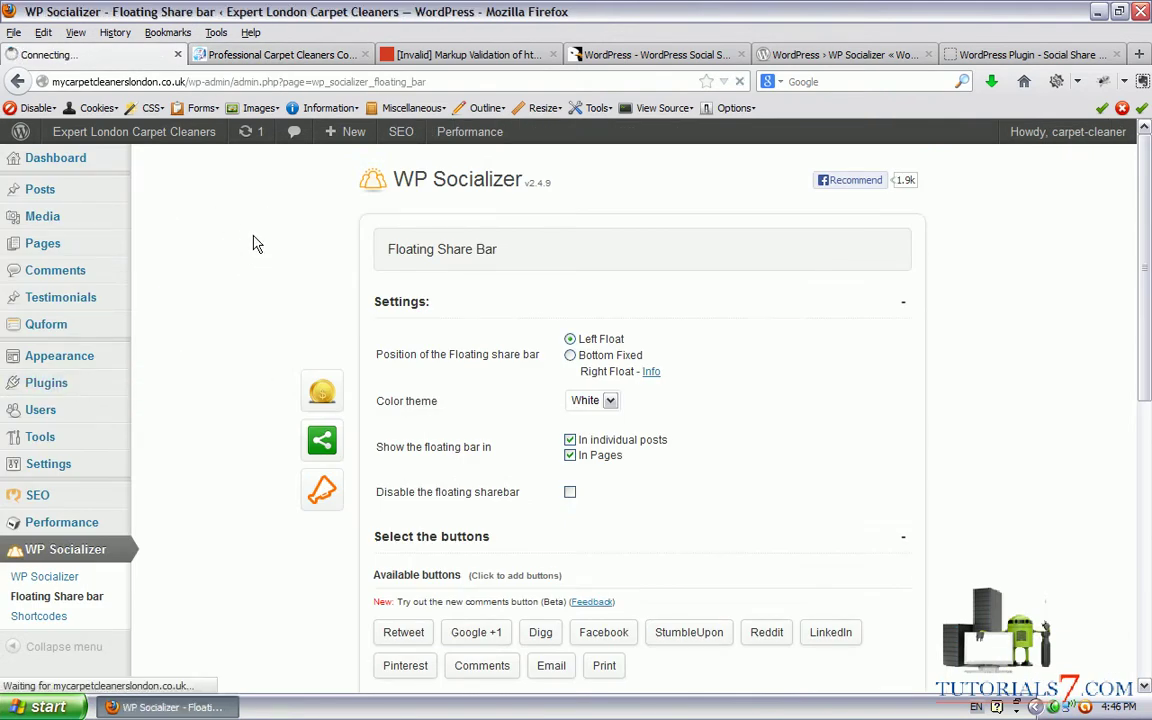
pyautogui.click(806, 52)
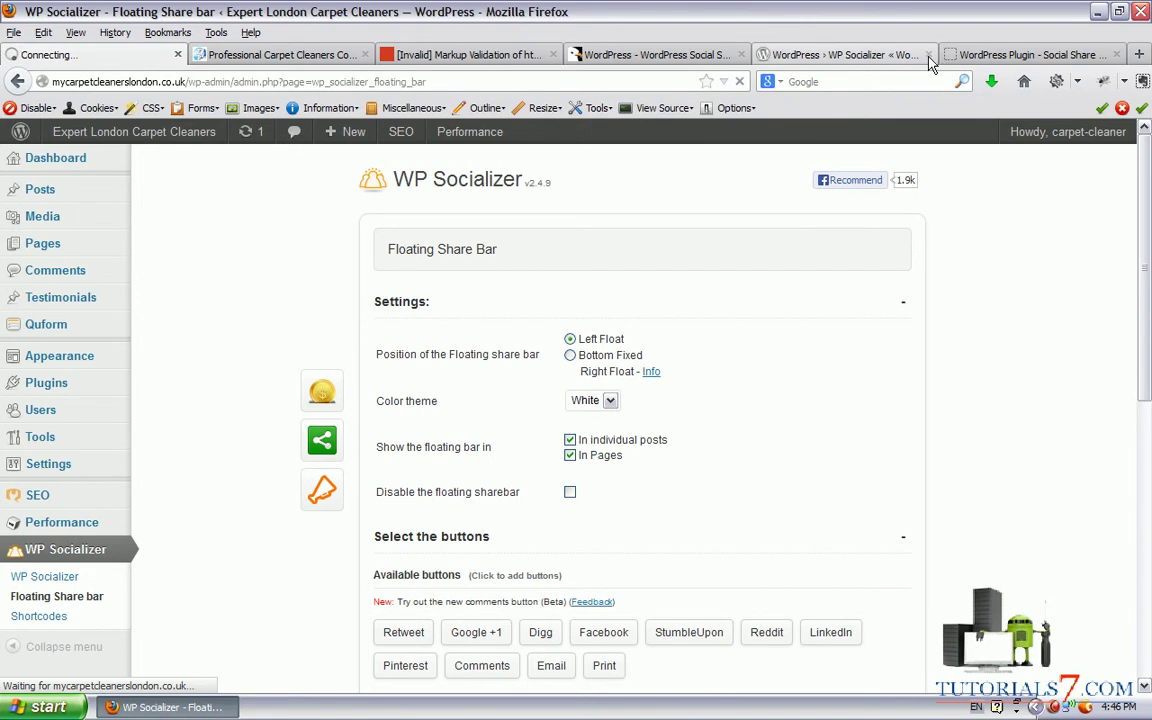
pyautogui.click(835, 52)
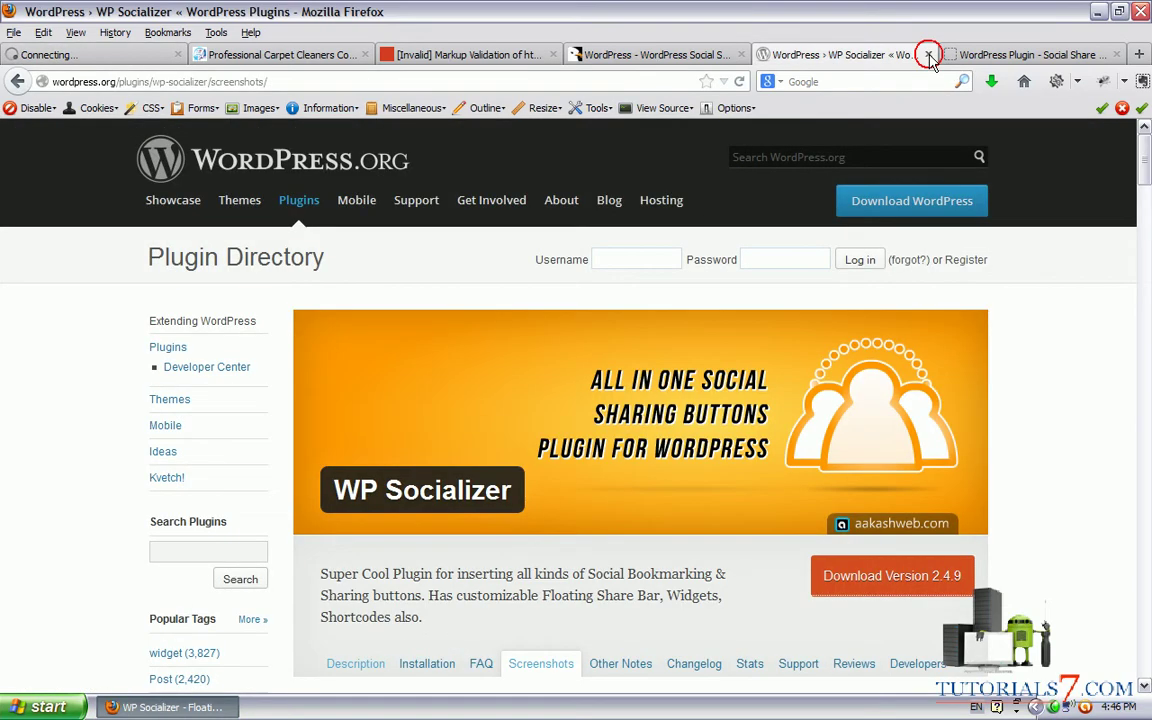
pyautogui.hotkey('ctrl', 'w')
pyautogui.click(80, 56)
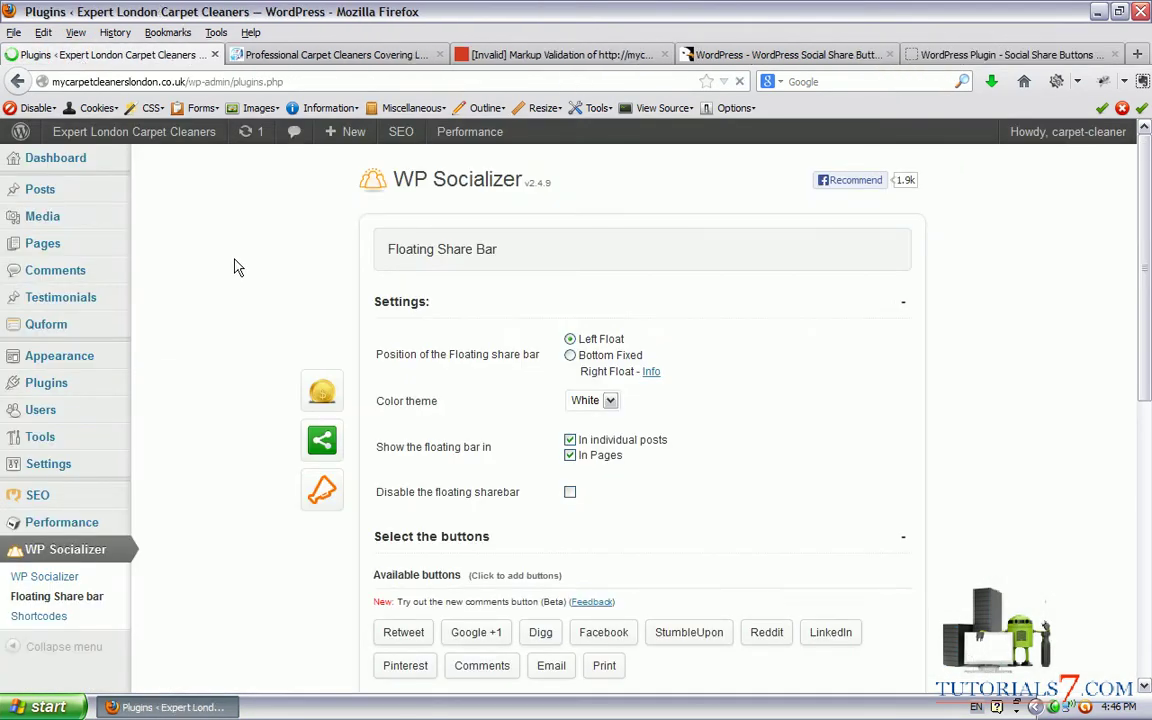
pyautogui.scroll(-5, 207, 256)
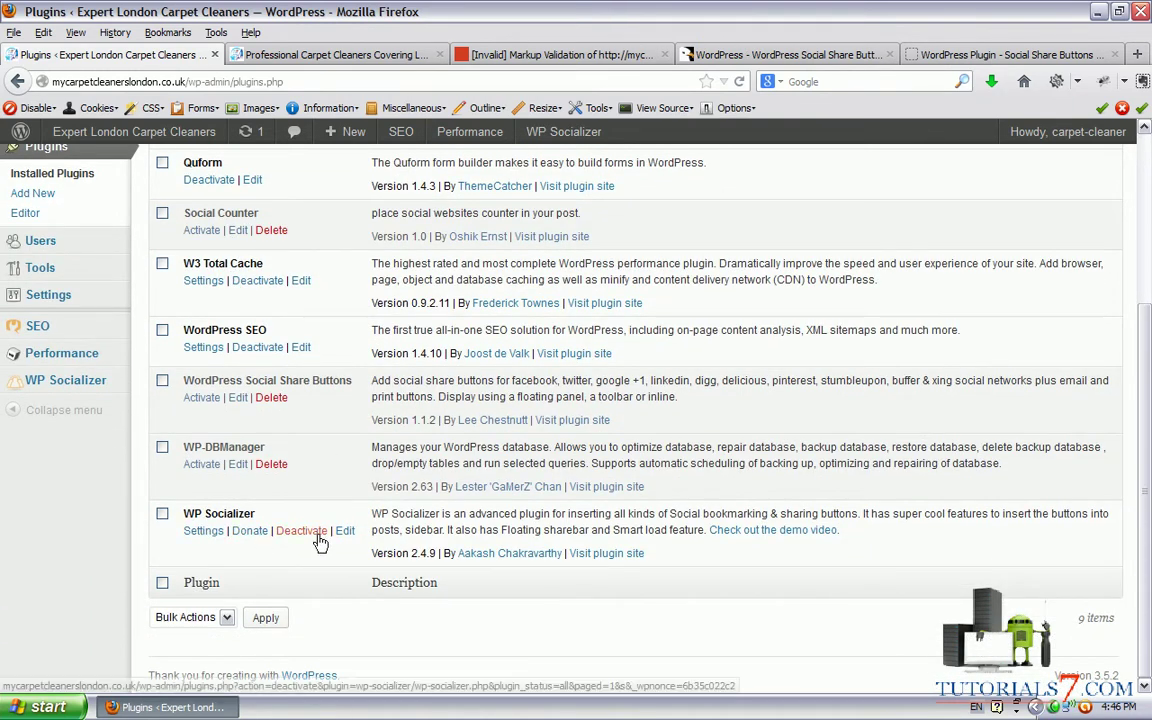
pyautogui.click(301, 530)
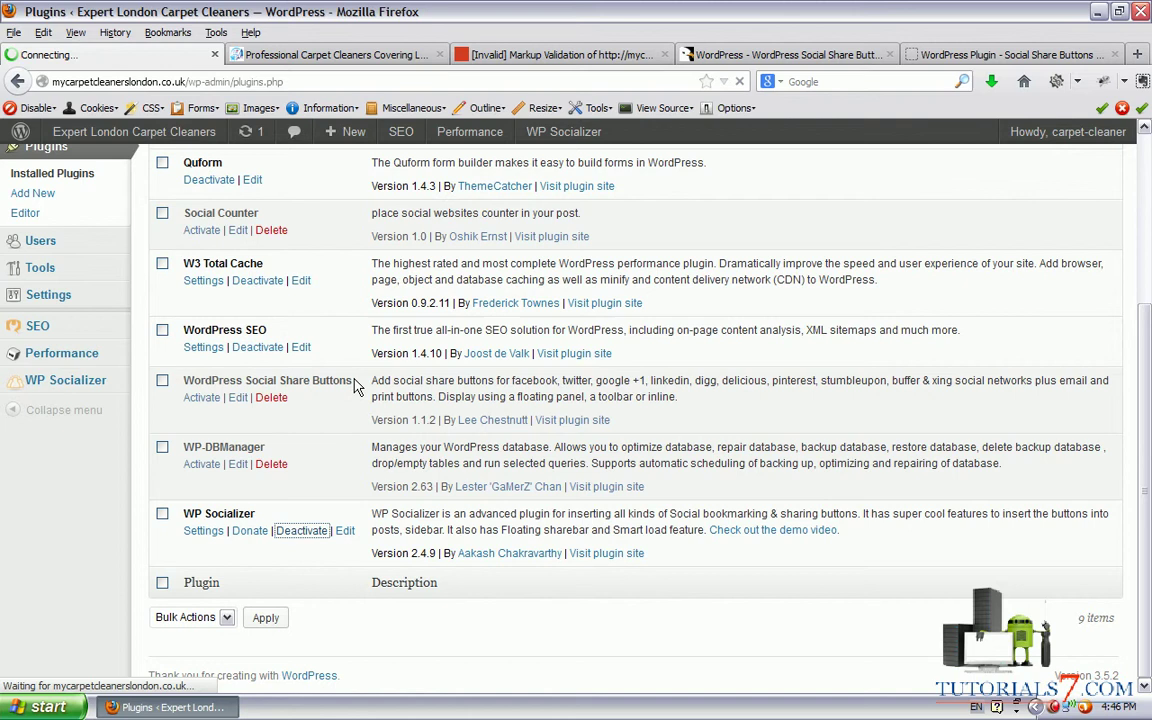
# Empty all caches from the site's Performance menu, then reload the validator page
pyautogui.click(378, 62)
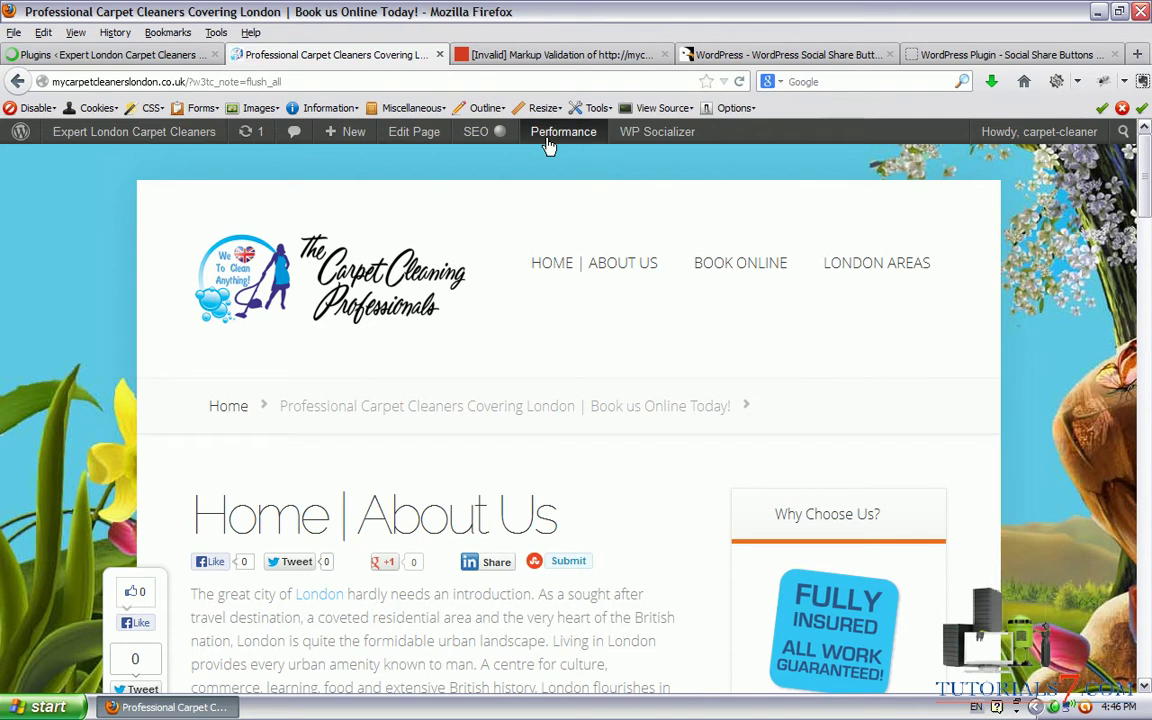
pyautogui.moveTo(548, 145)
pyautogui.click(570, 209)
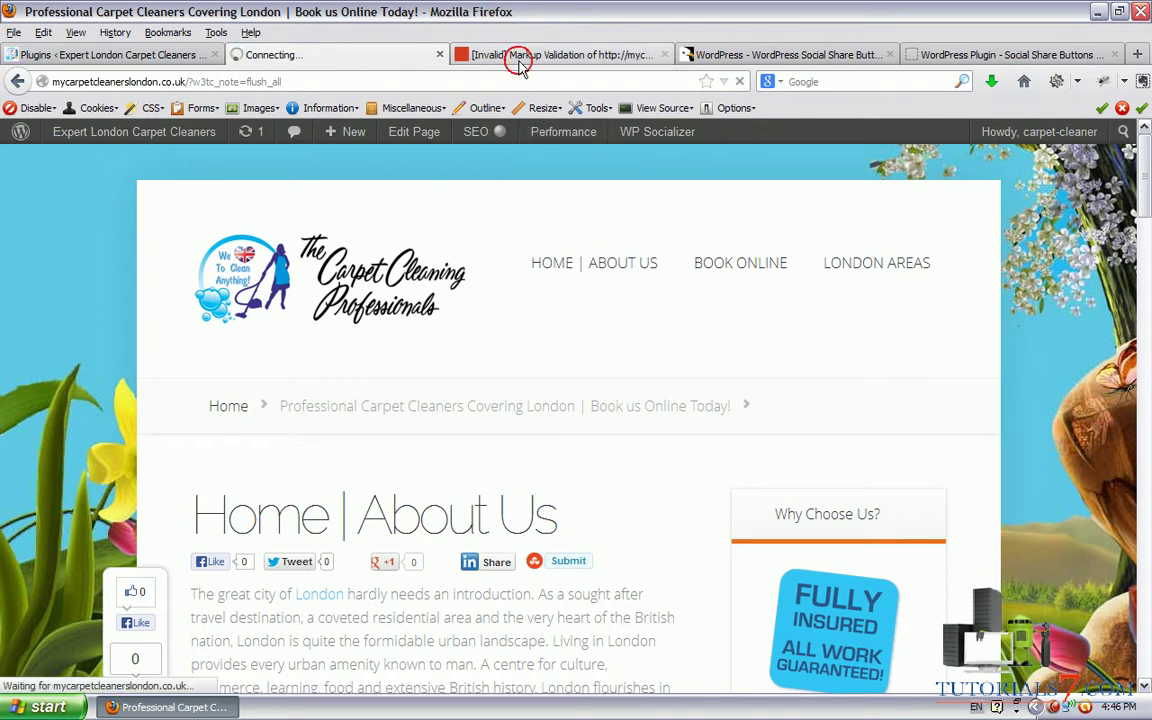
pyautogui.click(519, 62)
pyautogui.press('F5')
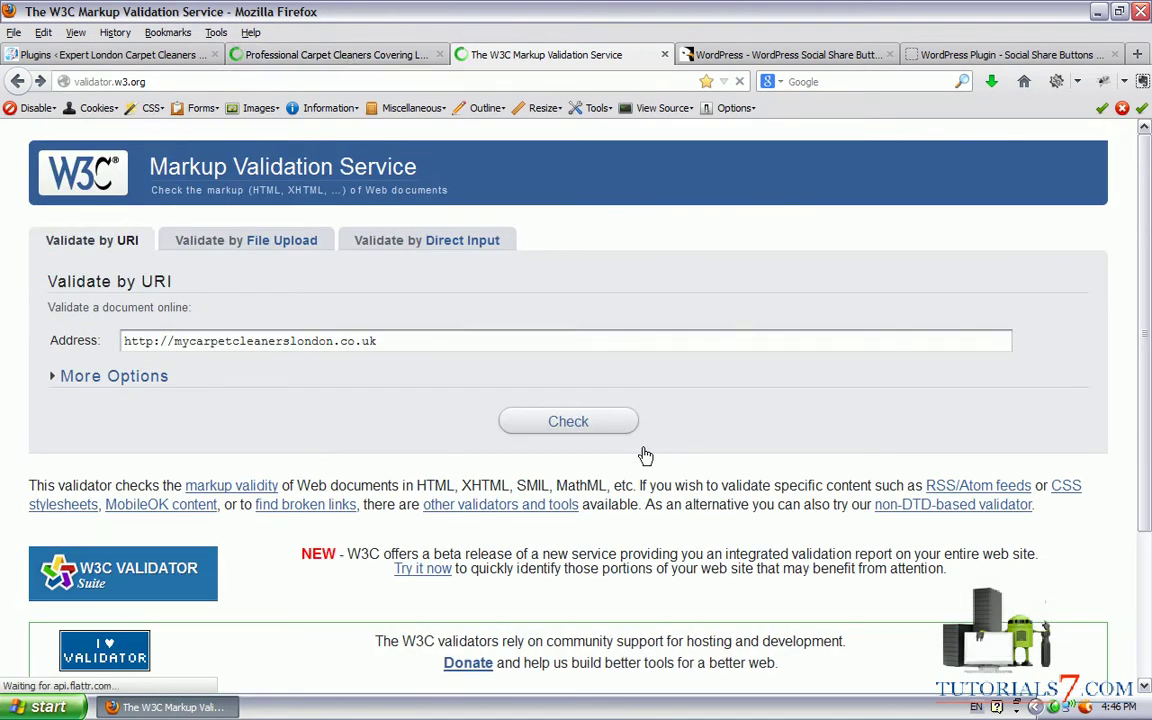
# Re-check the site to 'Passed, 1 warning(s)', then show CodeCanyon's WordPress Social Share Buttons page
pyautogui.click(570, 418)
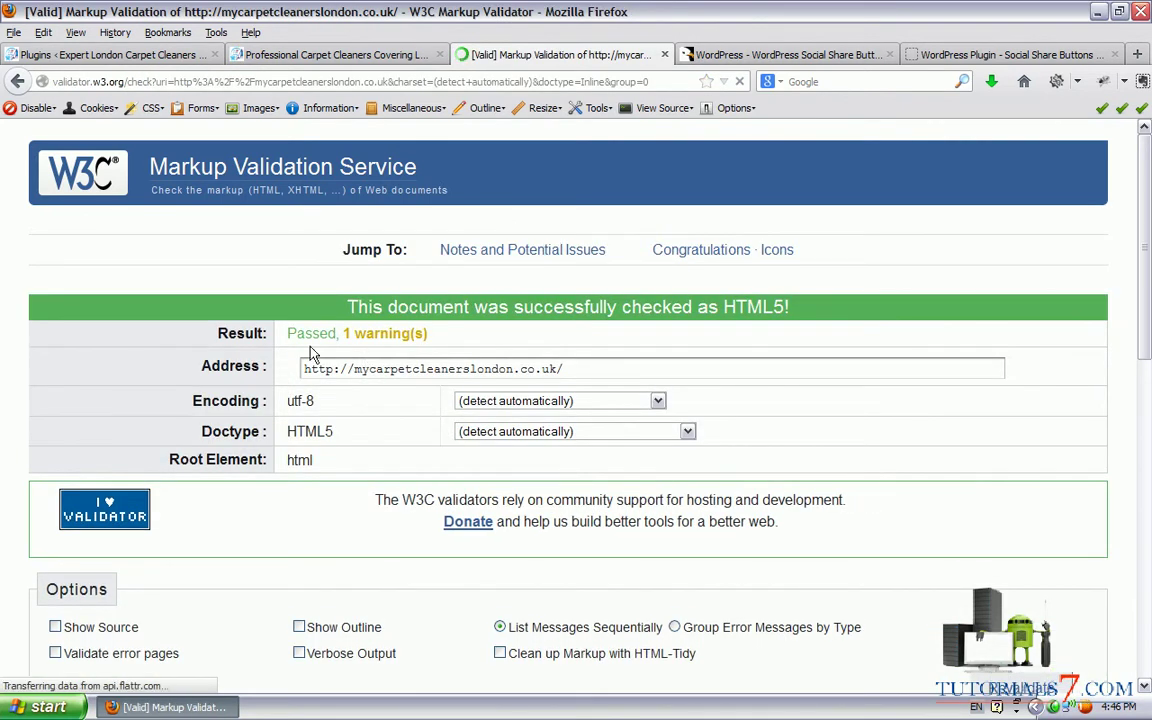
pyautogui.moveTo(284, 360)
pyautogui.mouseDown()
pyautogui.moveTo(370, 345)
pyautogui.moveTo(240, 290)
pyautogui.moveTo(265, 350)
pyautogui.mouseUp()
pyautogui.click(735, 54)
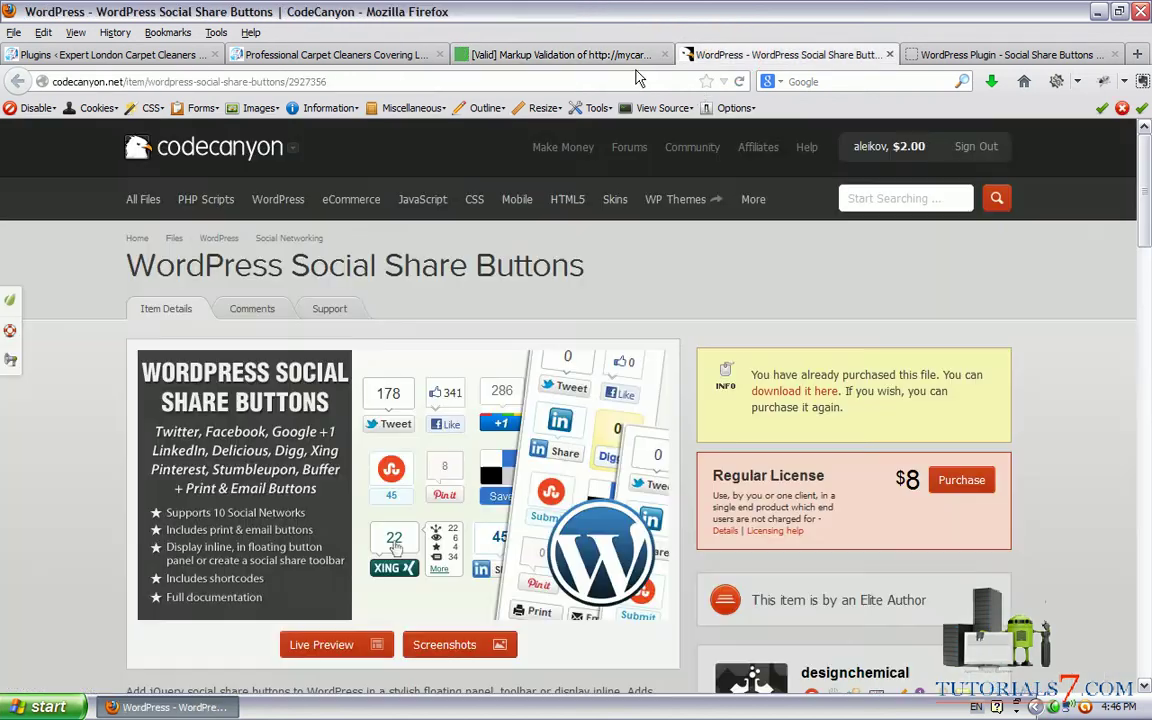
pyautogui.scroll(-2, 1147, 175)
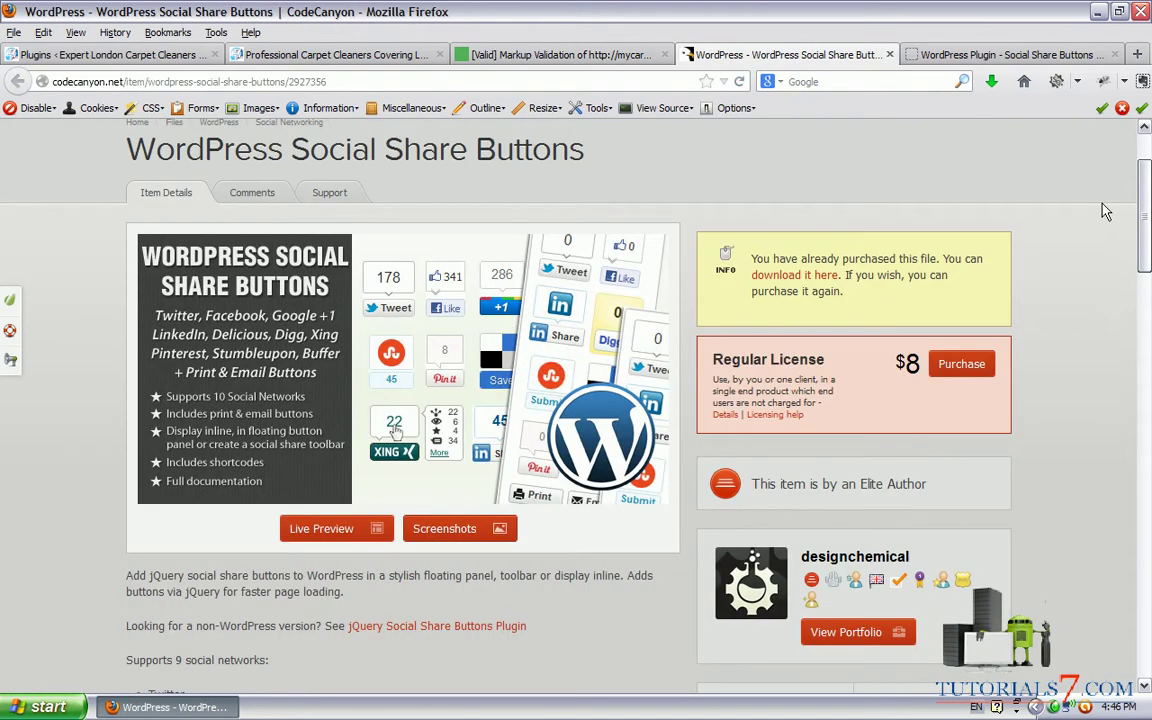
pyautogui.moveTo(108, 160)
pyautogui.mouseDown()
pyautogui.moveTo(102, 178)
pyautogui.moveTo(590, 176)
pyautogui.moveTo(395, 130)
pyautogui.moveTo(86, 170)
pyautogui.mouseUp()
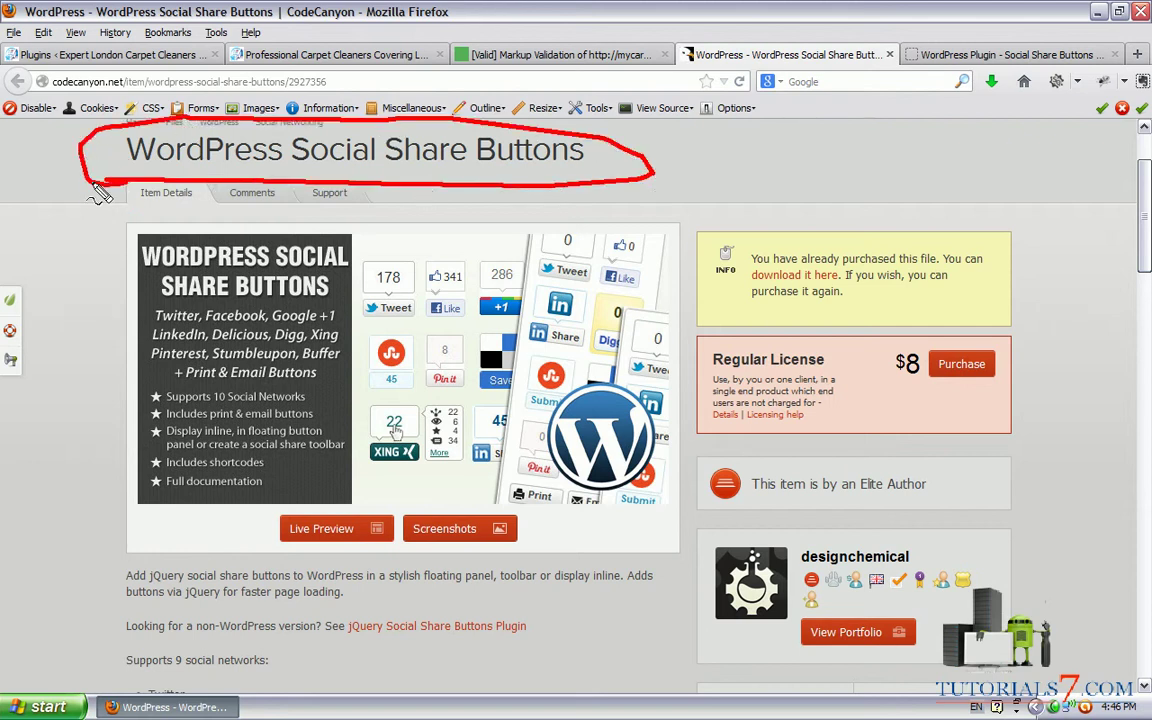
# On the Plugins page, activate WordPress Social Share Buttons and empty the page cache from the notice
pyautogui.click(105, 55)
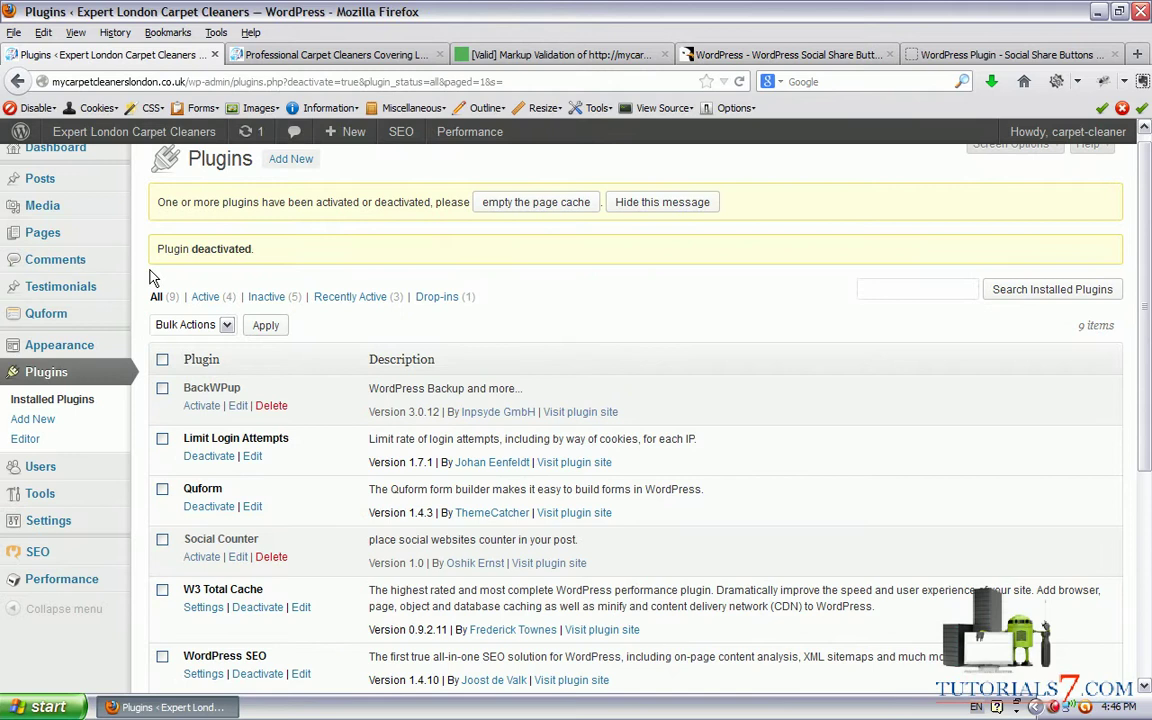
pyautogui.scroll(-4, 150, 269)
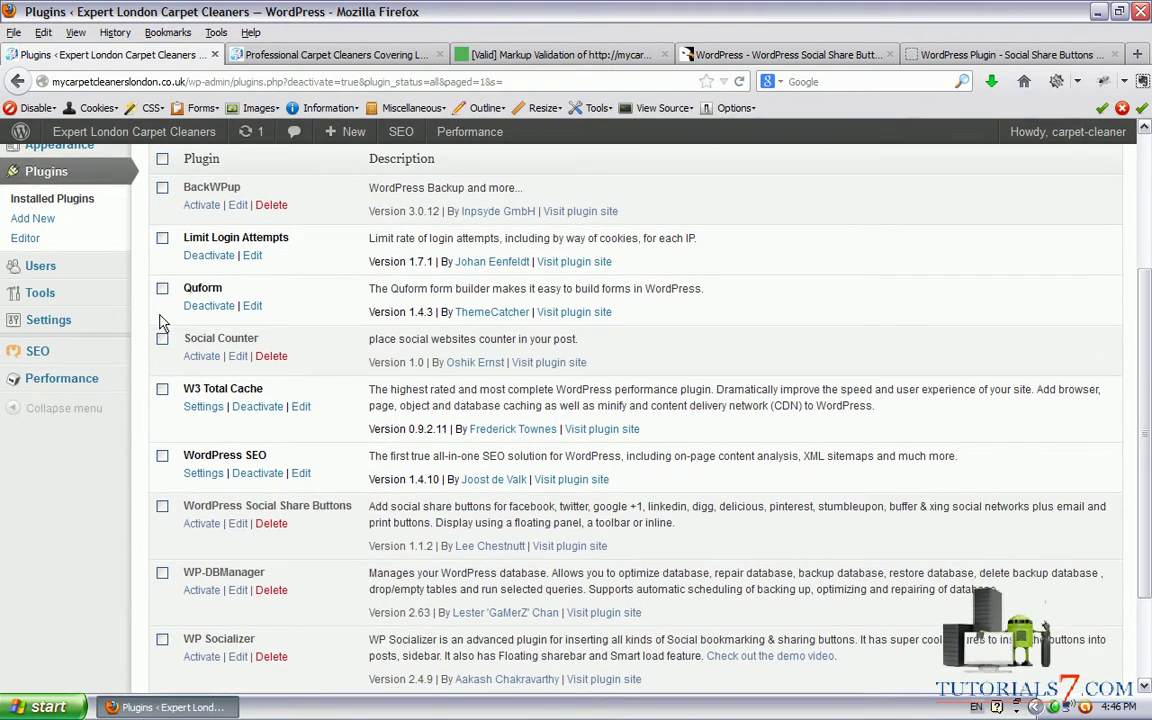
pyautogui.scroll(-3, 163, 322)
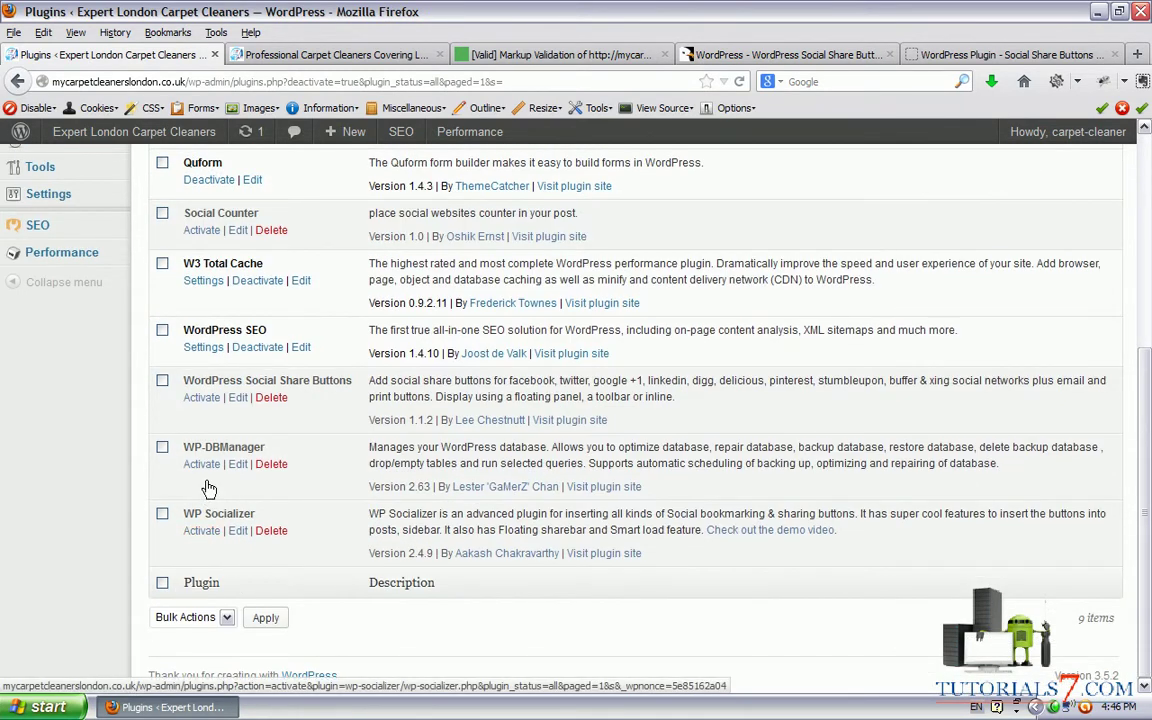
pyautogui.click(199, 398)
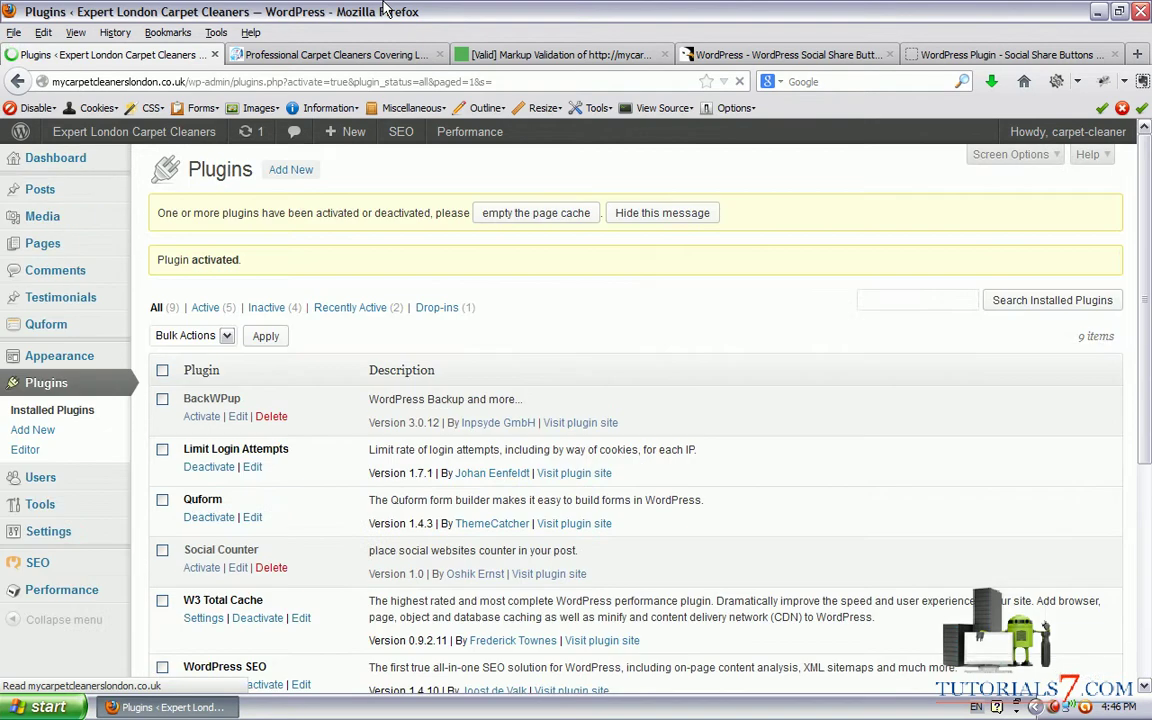
pyautogui.click(527, 213)
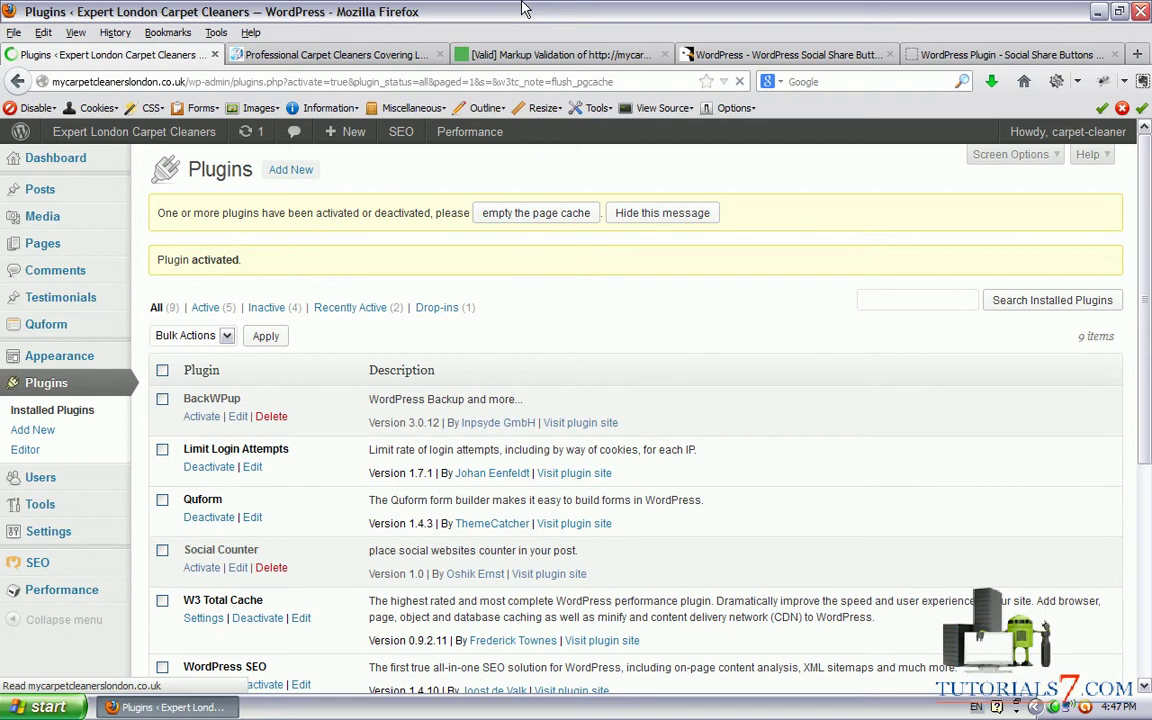
pyautogui.moveTo(100, 545)
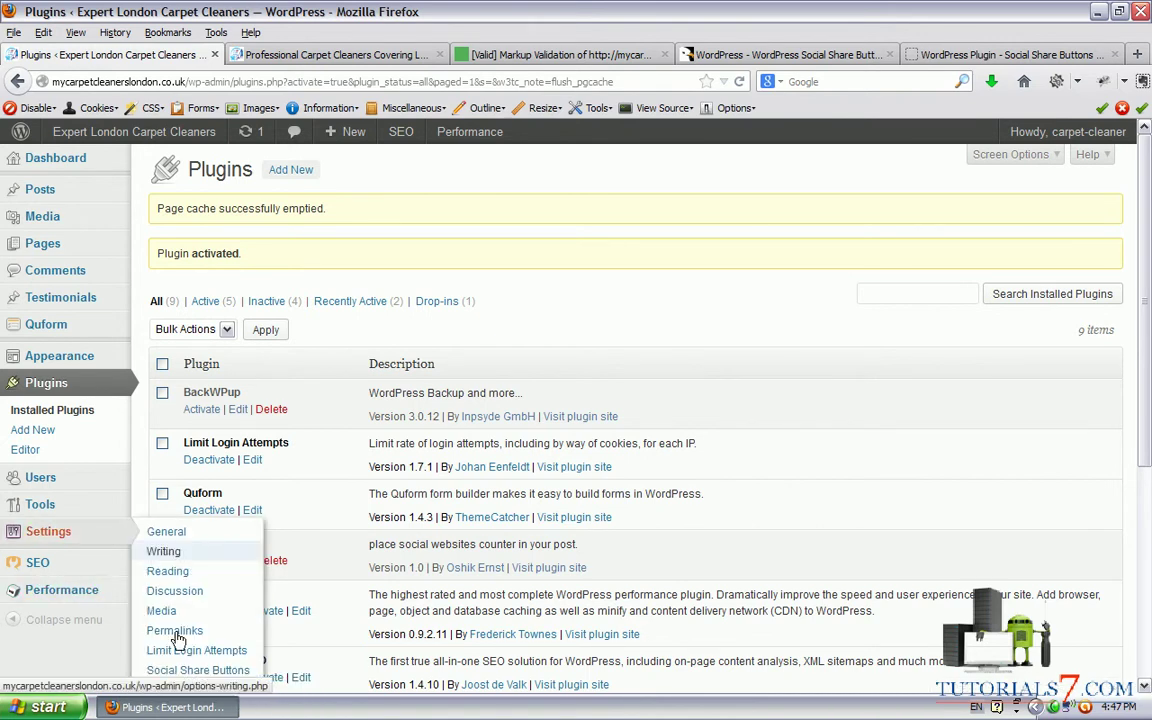
# Open Social Share Buttons settings and review the toggles, switching Print on and back off
pyautogui.click(198, 670)
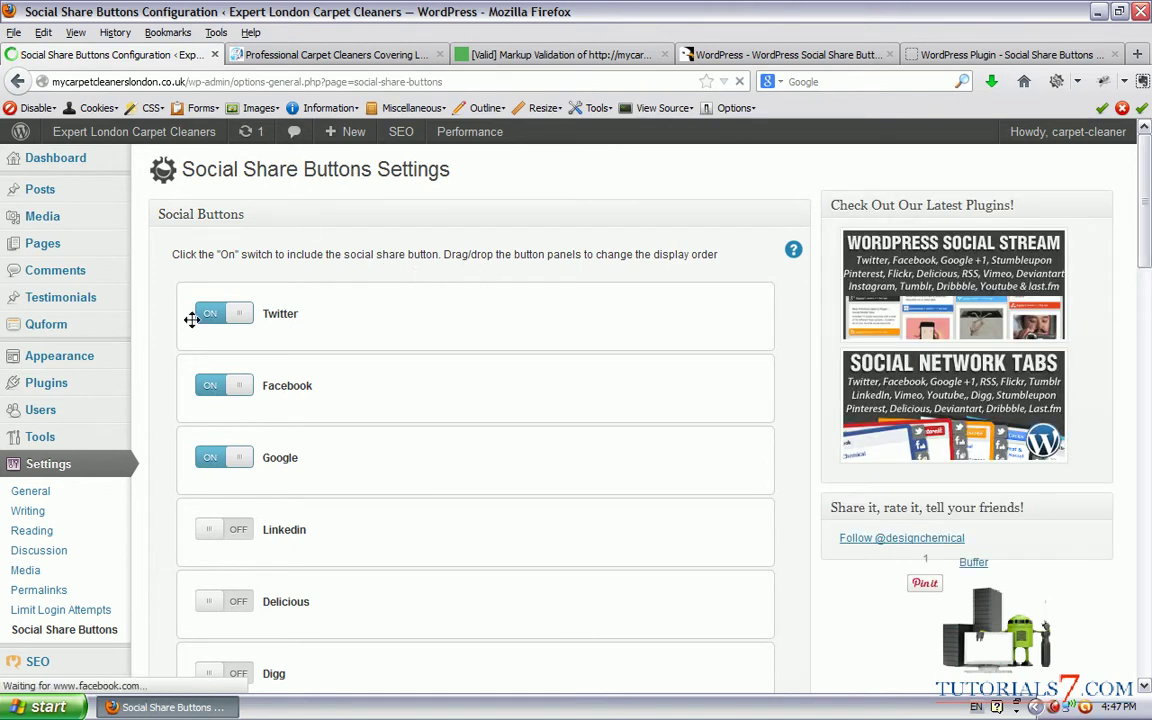
pyautogui.scroll(-2, 338, 389)
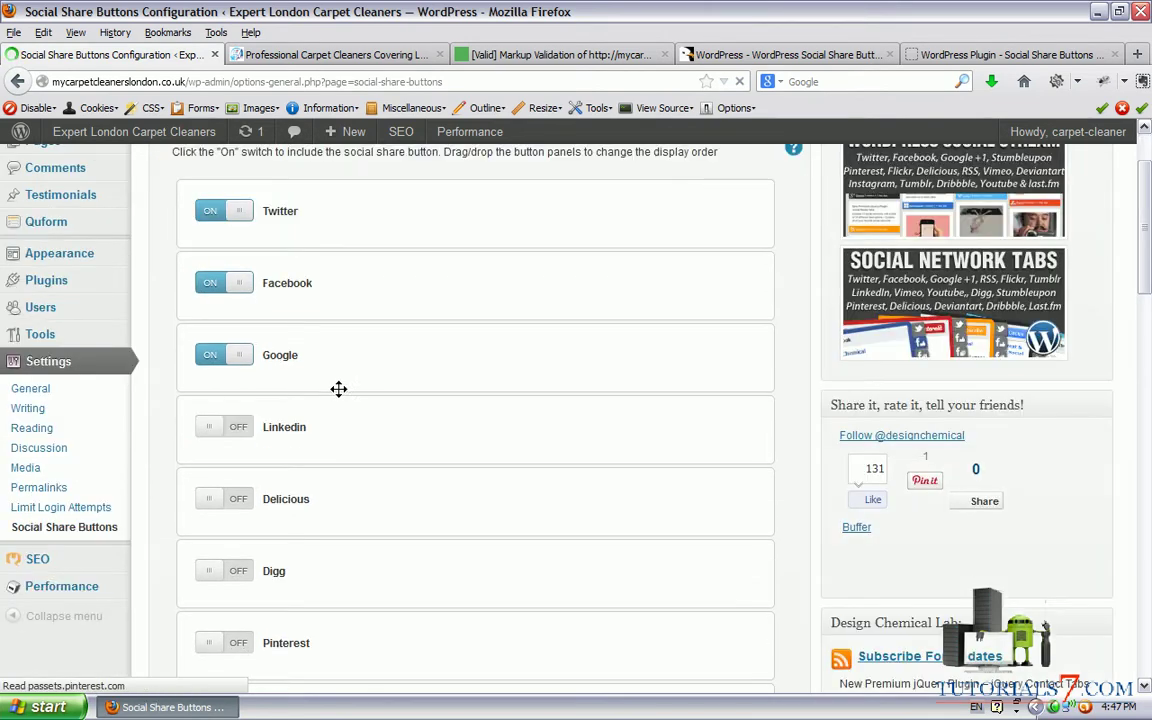
pyautogui.scroll(-1, 340, 385)
pyautogui.scroll(-4, 345, 379)
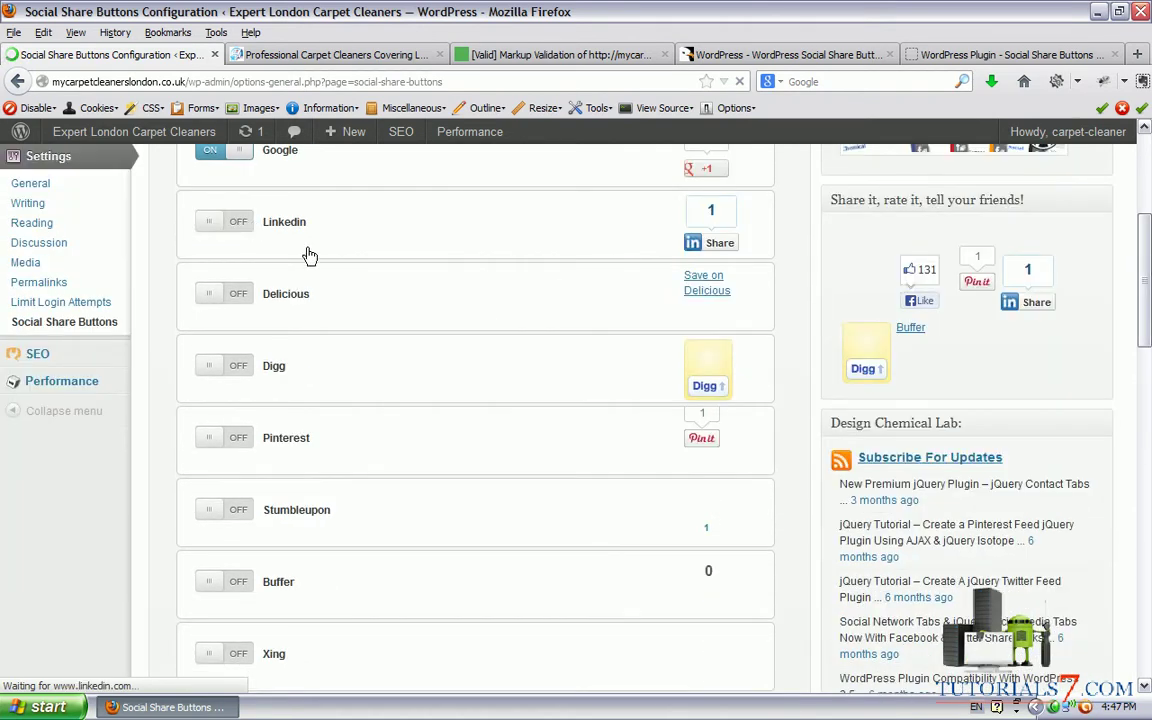
pyautogui.moveTo(1146, 306); pyautogui.dragTo(1149, 384)
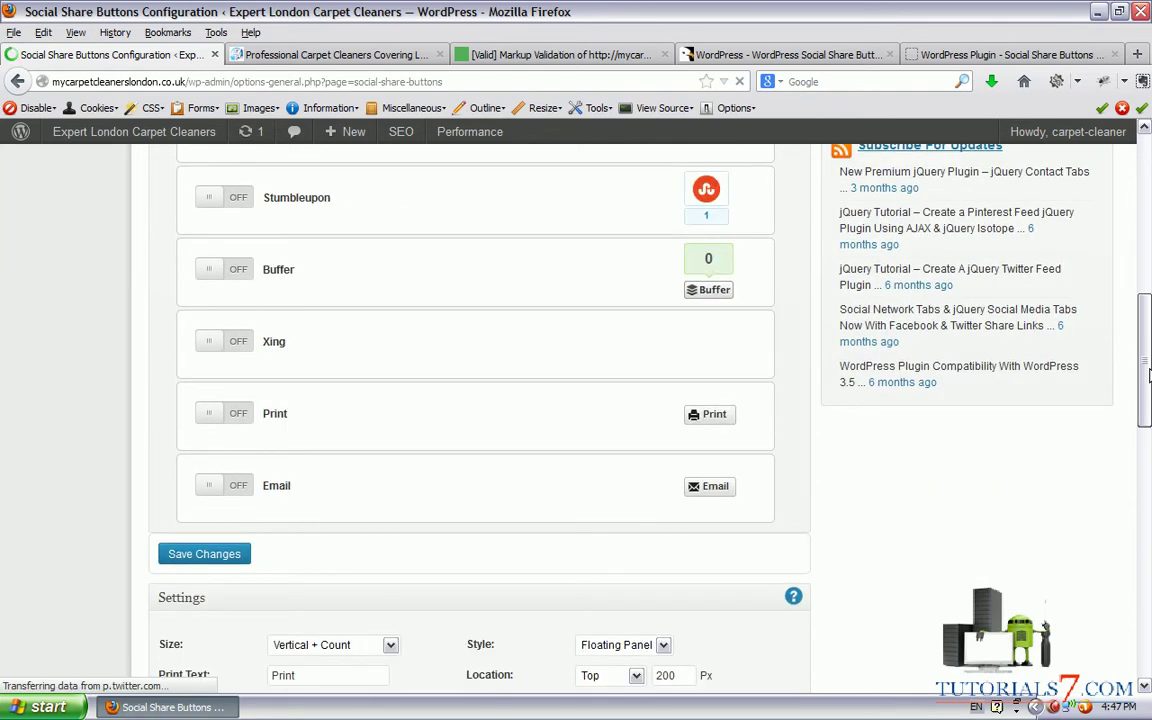
pyautogui.click(238, 418)
pyautogui.click(207, 425)
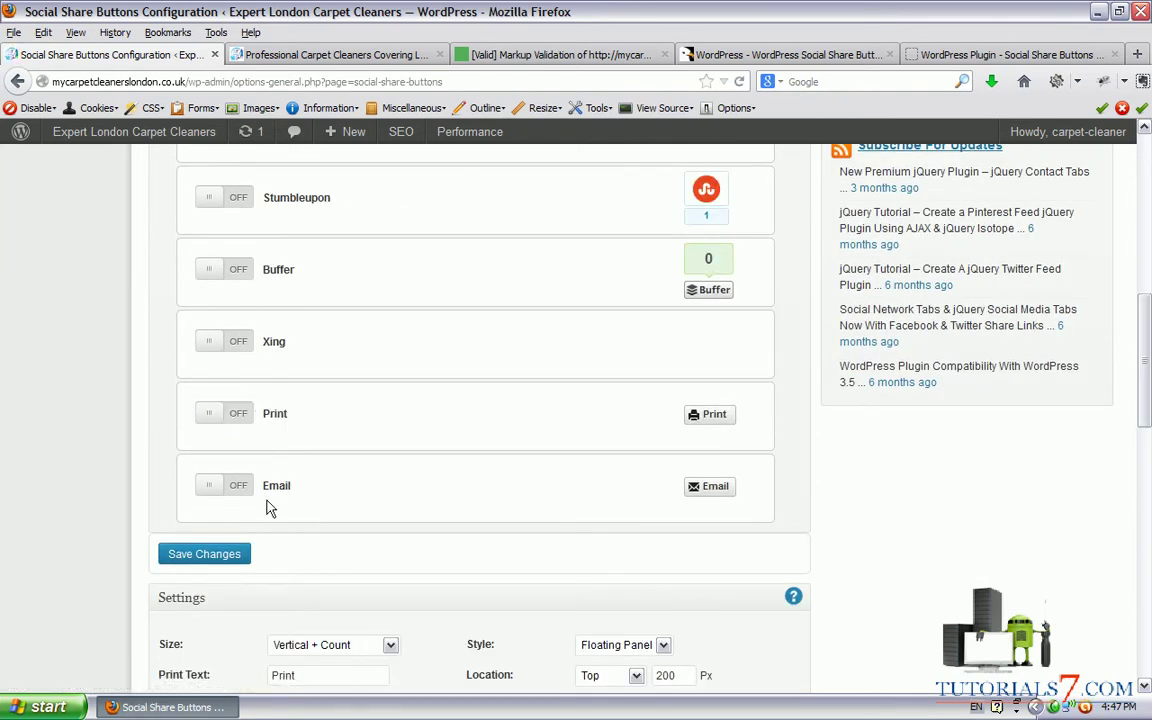
pyautogui.moveTo(1147, 386); pyautogui.dragTo(1143, 449)
pyautogui.click(329, 353)
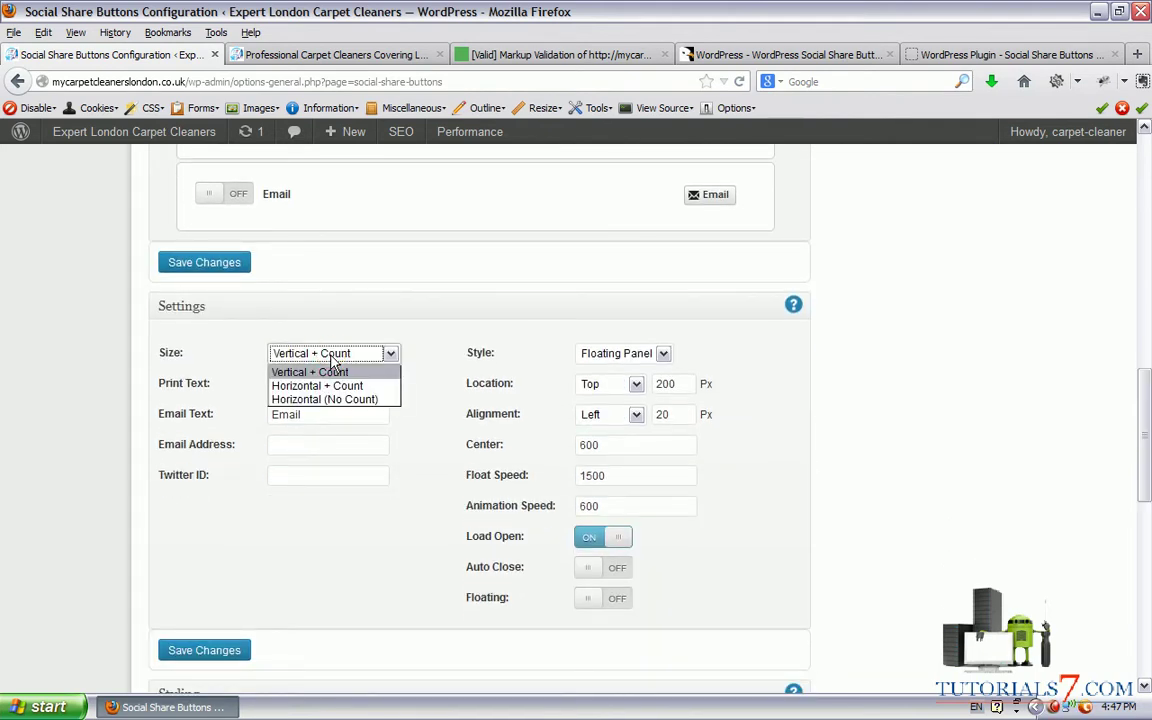
pyautogui.moveTo(330, 368)
pyautogui.mouseDown()
pyautogui.moveTo(262, 374)
pyautogui.moveTo(345, 372)
pyautogui.mouseUp()
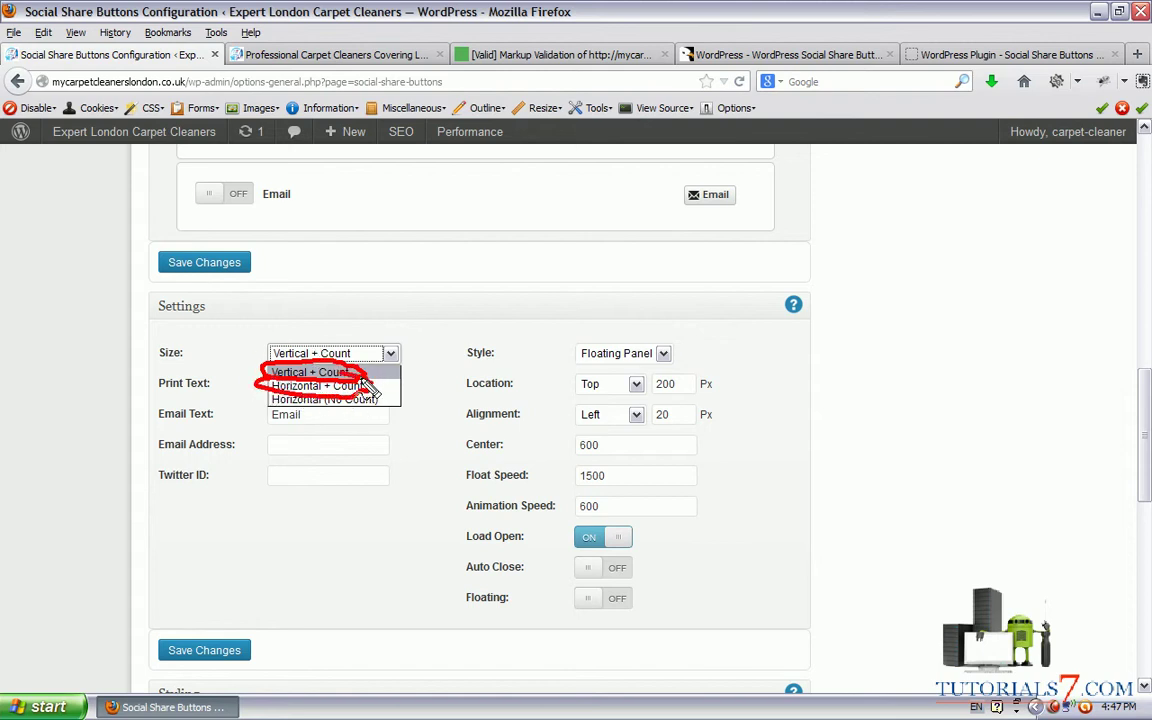
pyautogui.press('Escape')
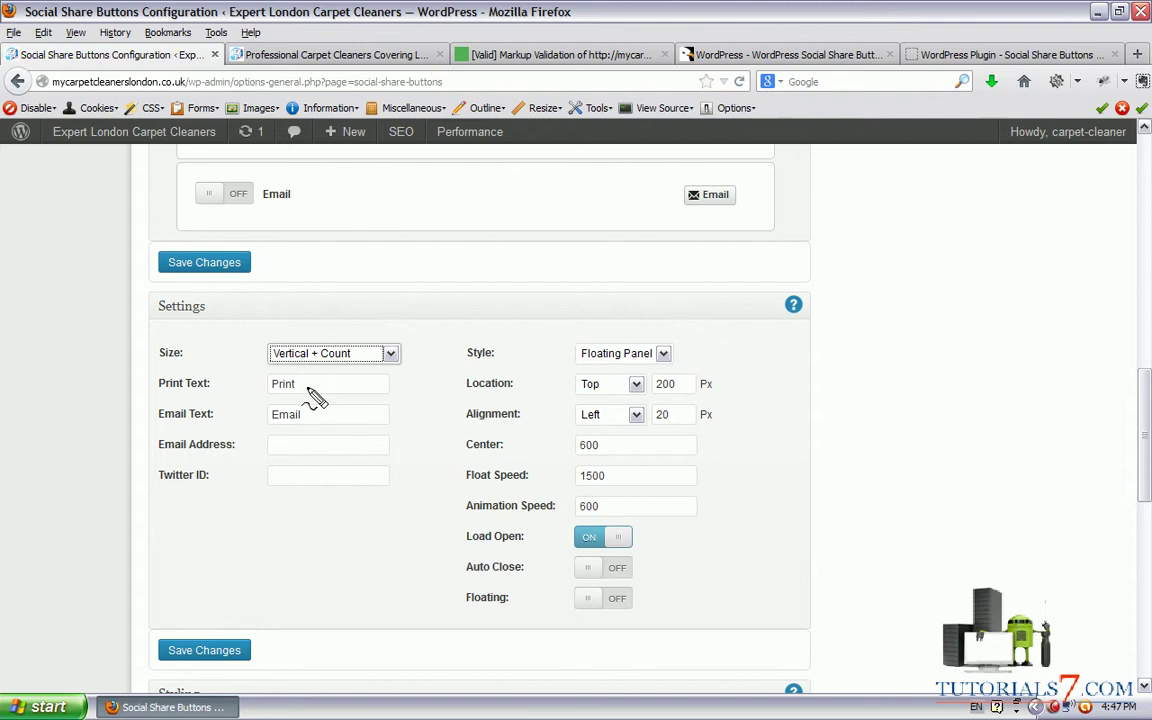
pyautogui.moveTo(300, 372)
pyautogui.mouseDown()
pyautogui.moveTo(250, 385)
pyautogui.moveTo(300, 398)
pyautogui.moveTo(312, 378)
pyautogui.mouseUp()
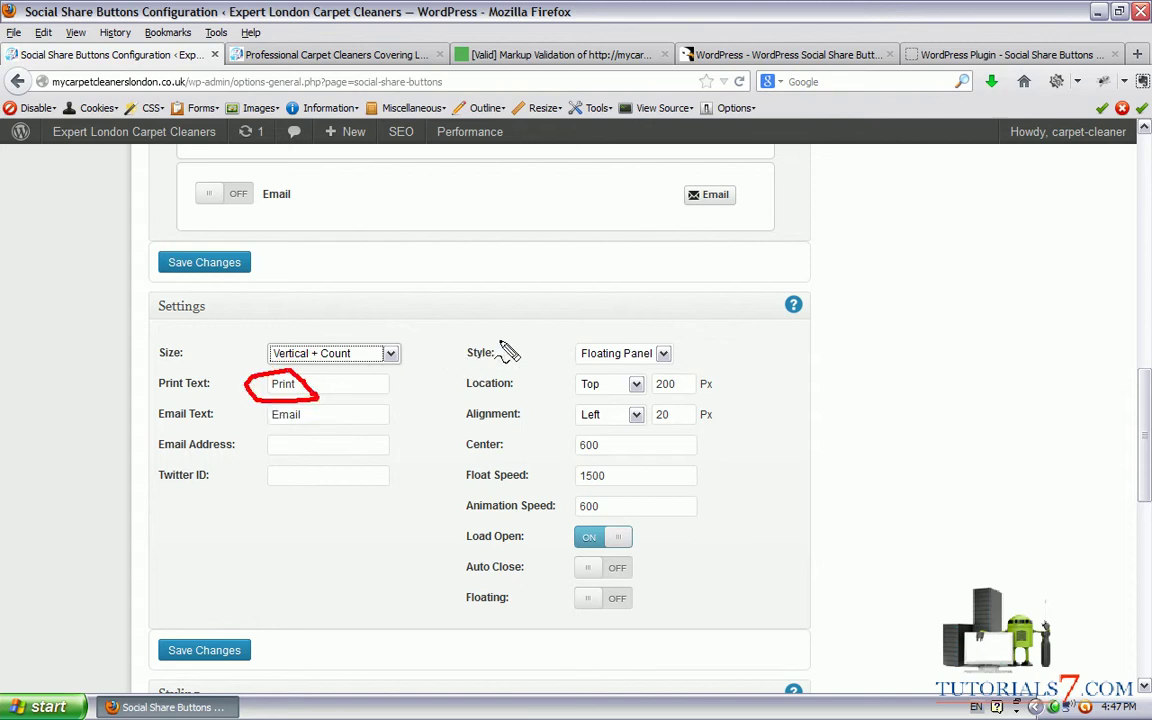
pyautogui.moveTo(515, 338)
pyautogui.mouseDown()
pyautogui.moveTo(463, 345)
pyautogui.moveTo(500, 372)
pyautogui.moveTo(518, 343)
pyautogui.mouseUp()
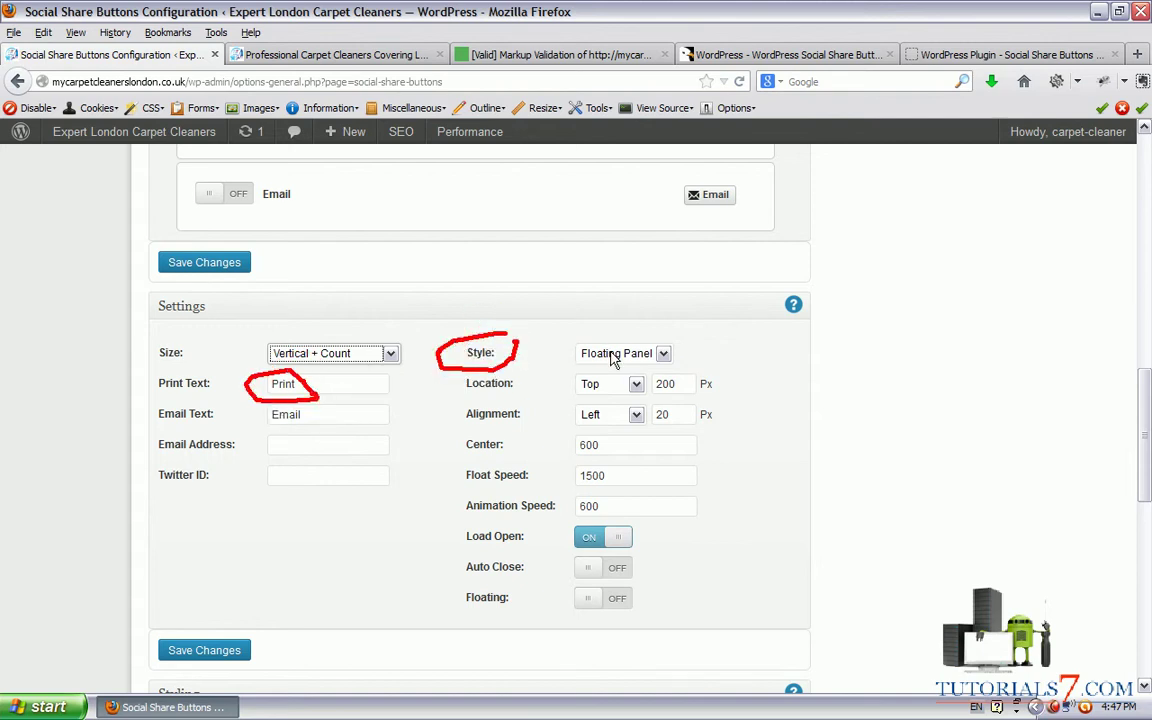
pyautogui.click(610, 354)
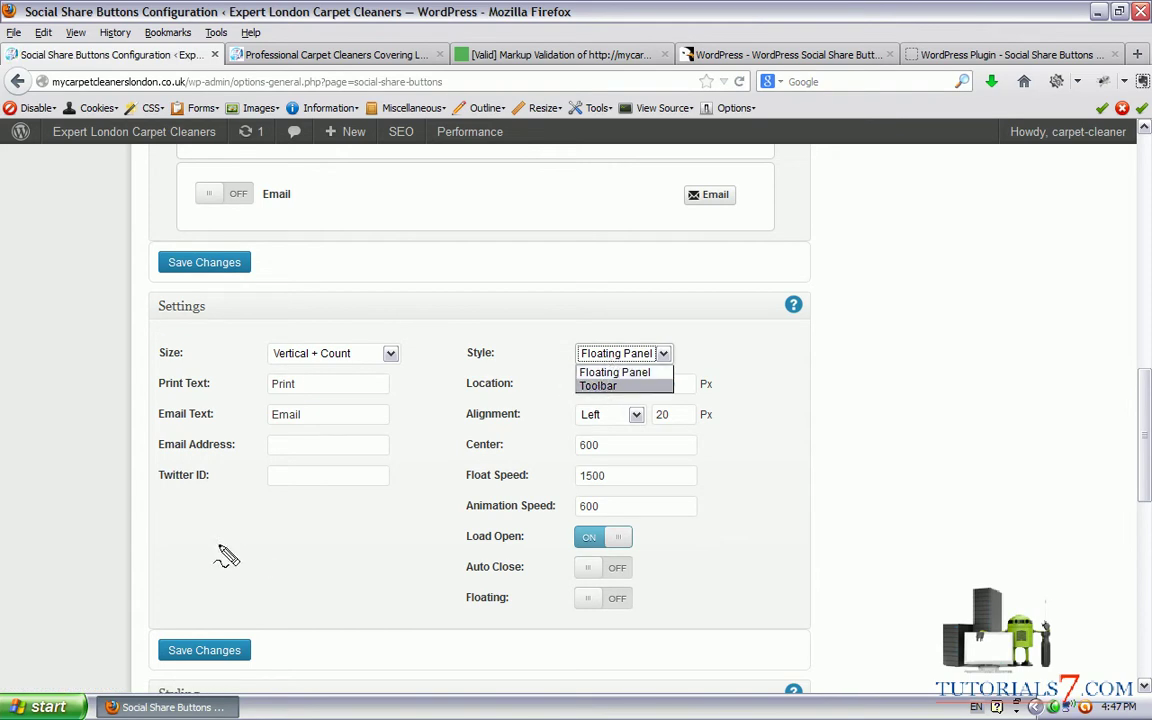
pyautogui.moveTo(221, 575)
pyautogui.mouseDown()
pyautogui.moveTo(380, 537)
pyautogui.moveTo(1012, 510)
pyautogui.moveTo(1040, 560)
pyautogui.mouseUp()
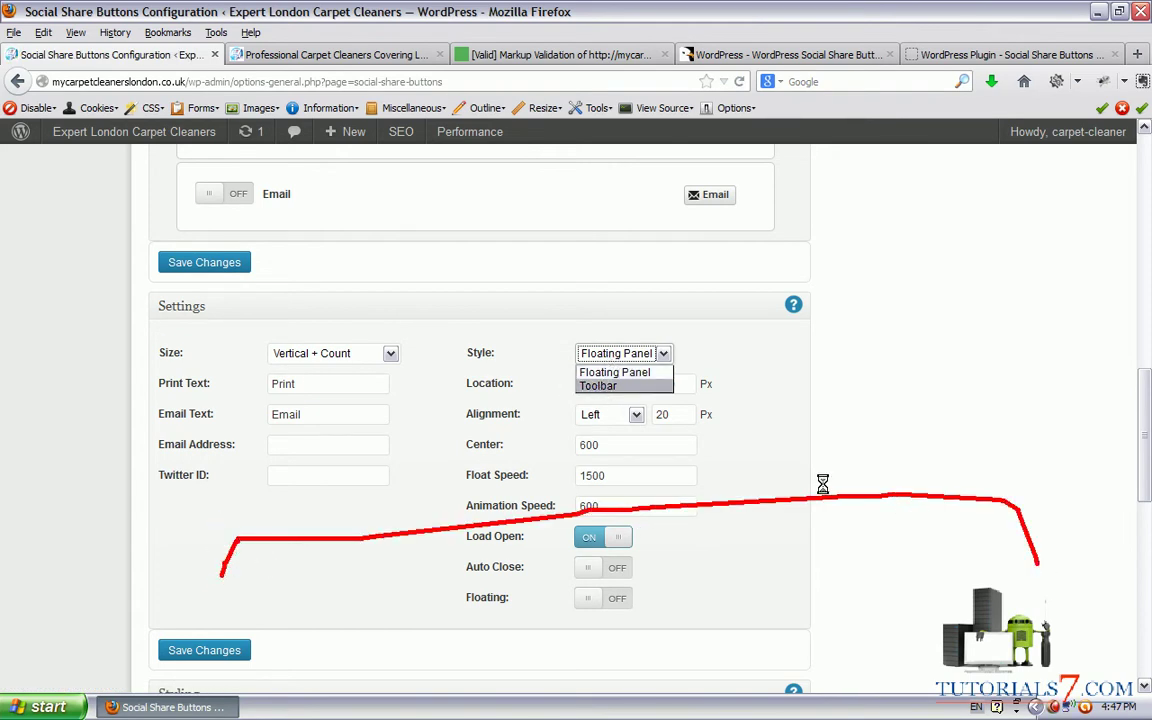
pyautogui.press('Escape')
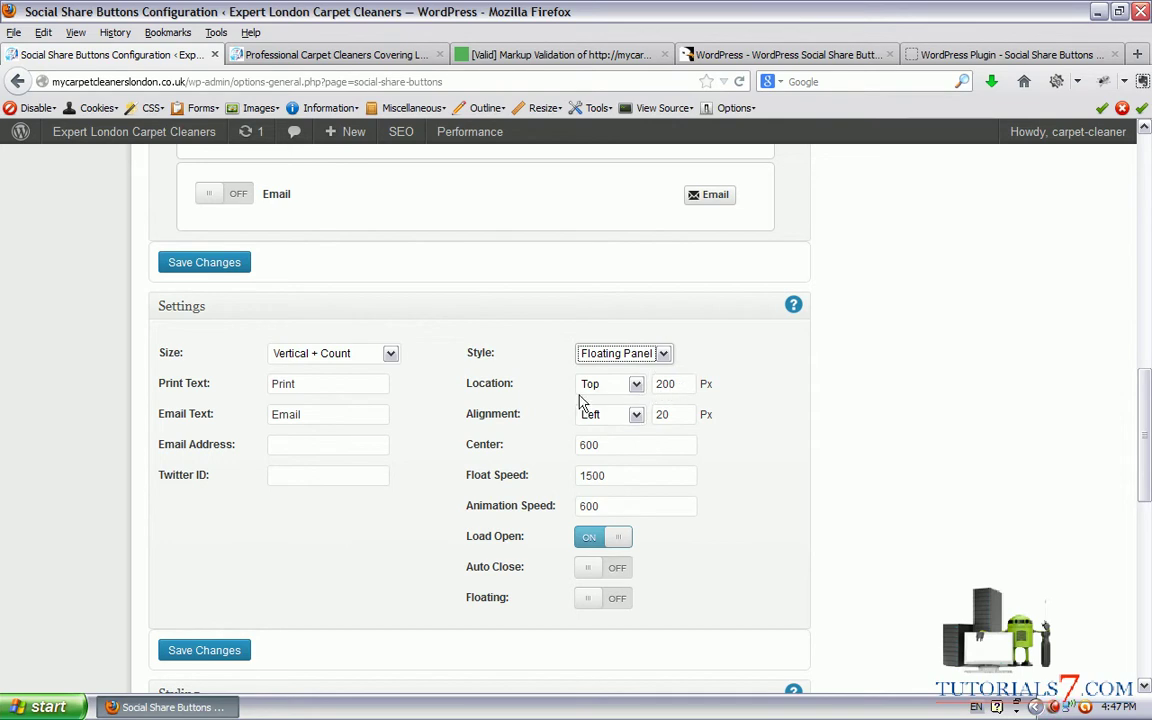
pyautogui.scroll(-2, 627, 417)
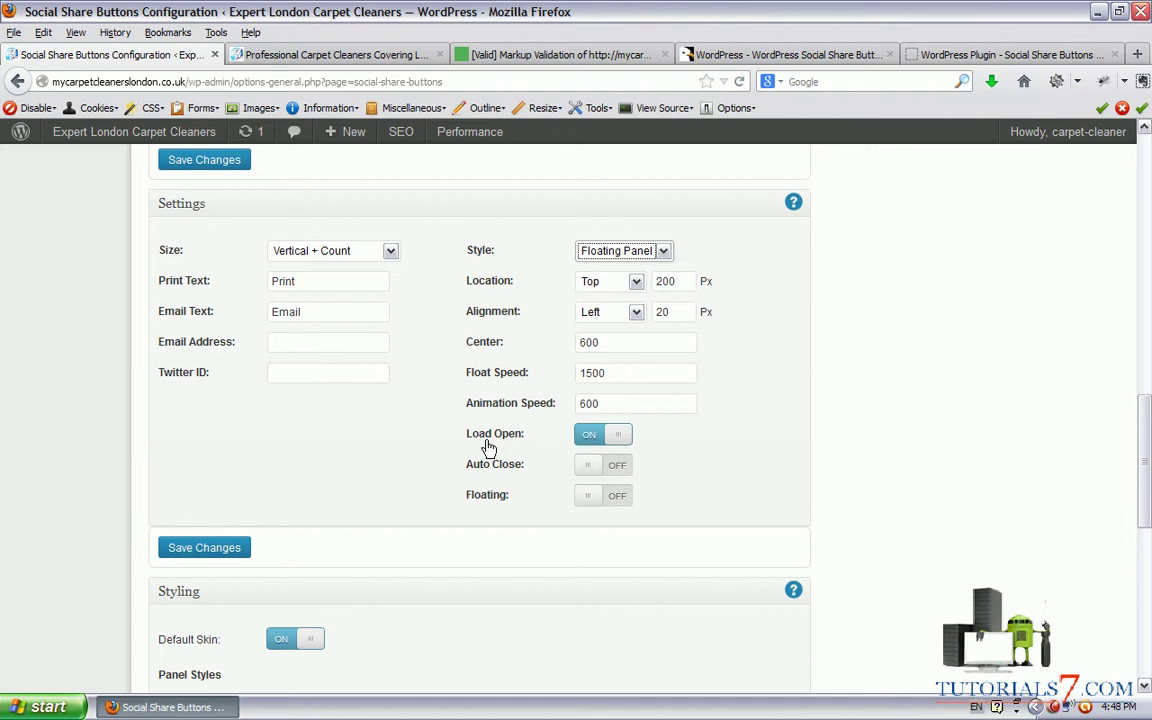
pyautogui.moveTo(465, 443)
pyautogui.mouseDown()
pyautogui.moveTo(628, 450)
pyautogui.moveTo(632, 428)
pyautogui.mouseUp()
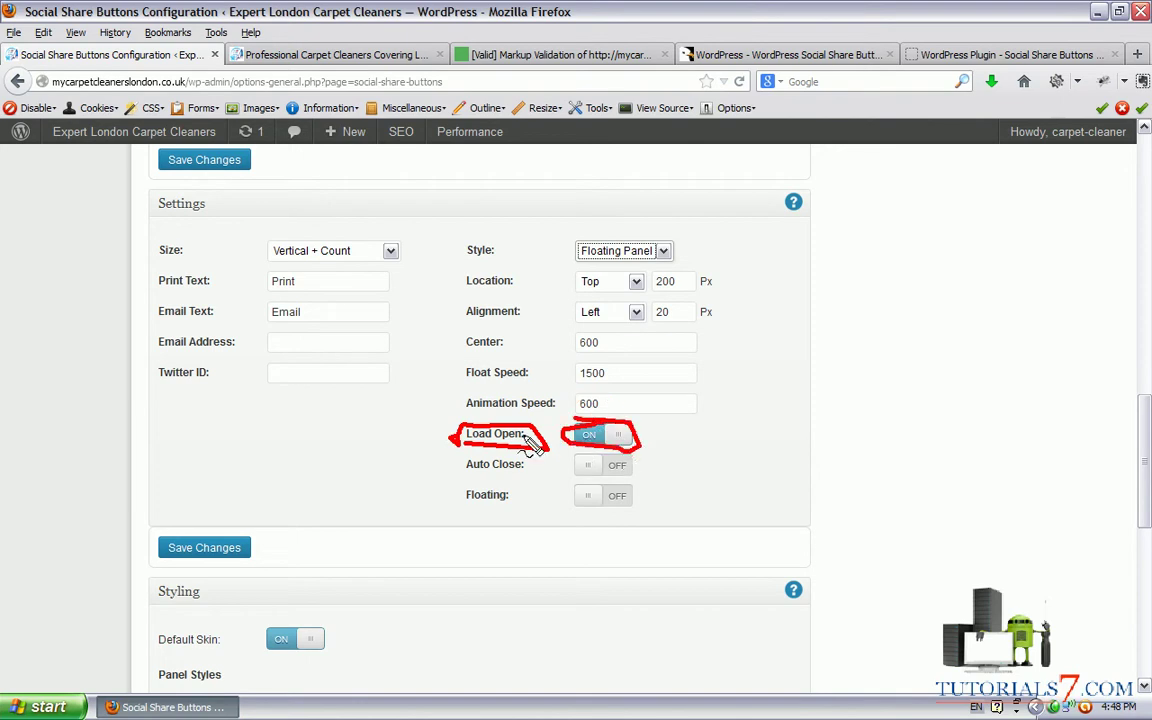
pyautogui.click(620, 470)
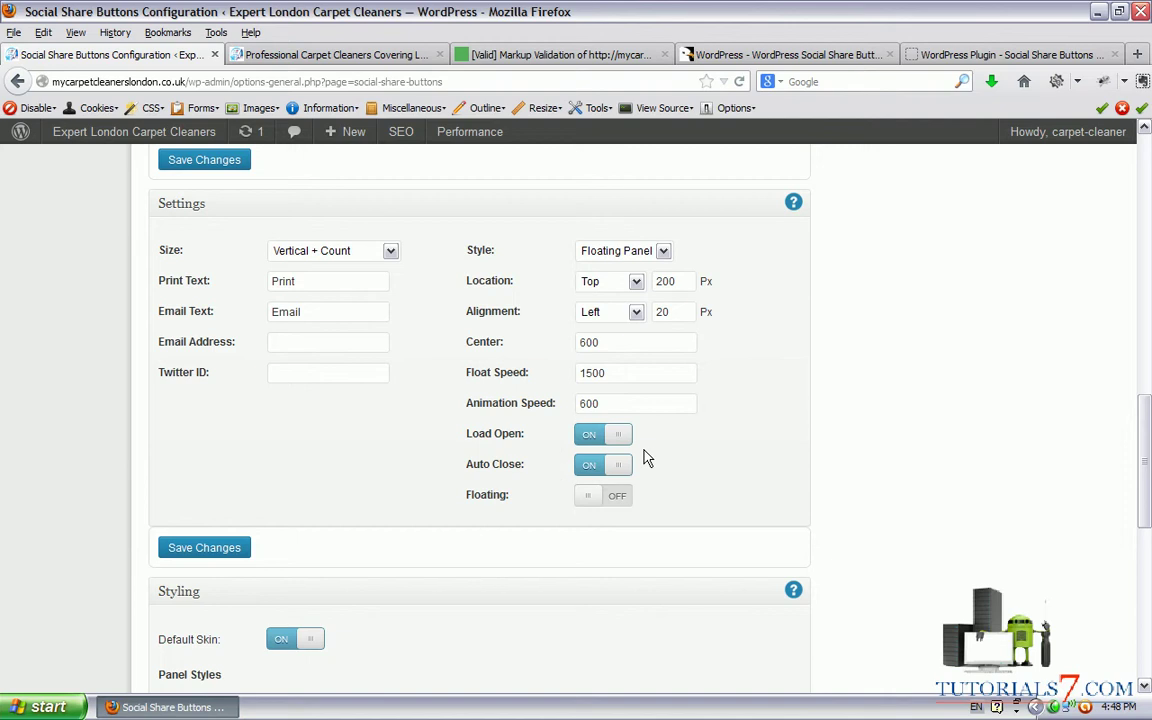
pyautogui.click(588, 466)
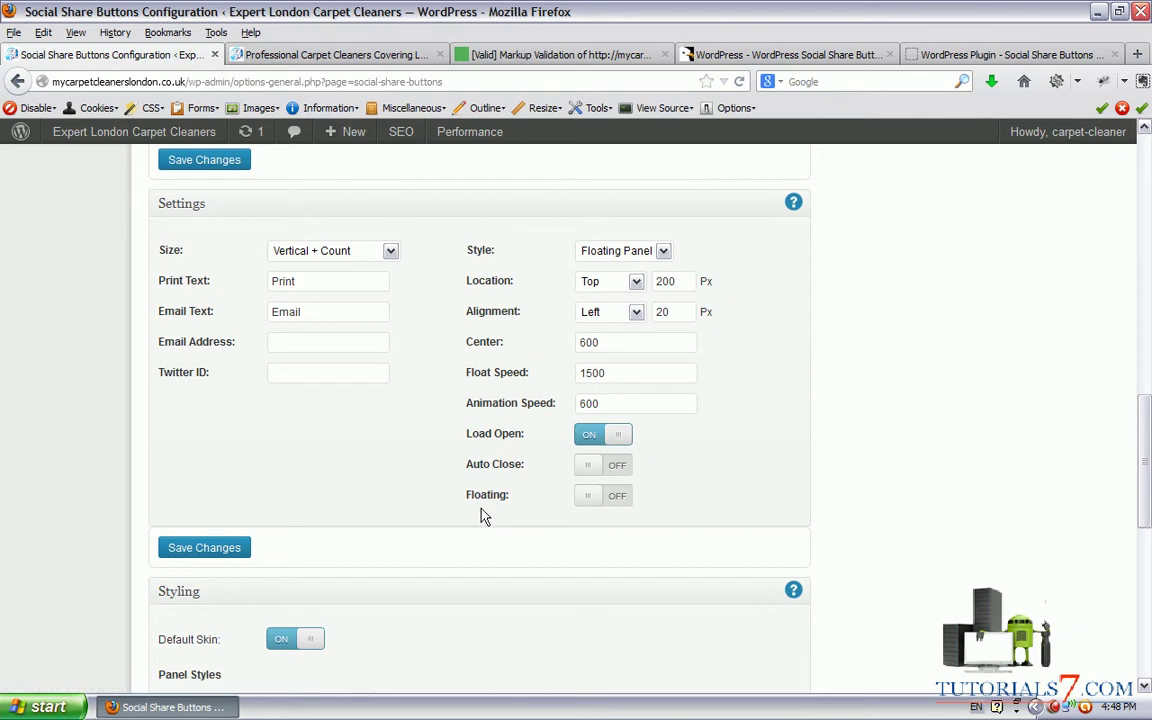
pyautogui.moveTo(457, 504)
pyautogui.mouseDown()
pyautogui.moveTo(513, 493)
pyautogui.moveTo(453, 507)
pyautogui.mouseUp()
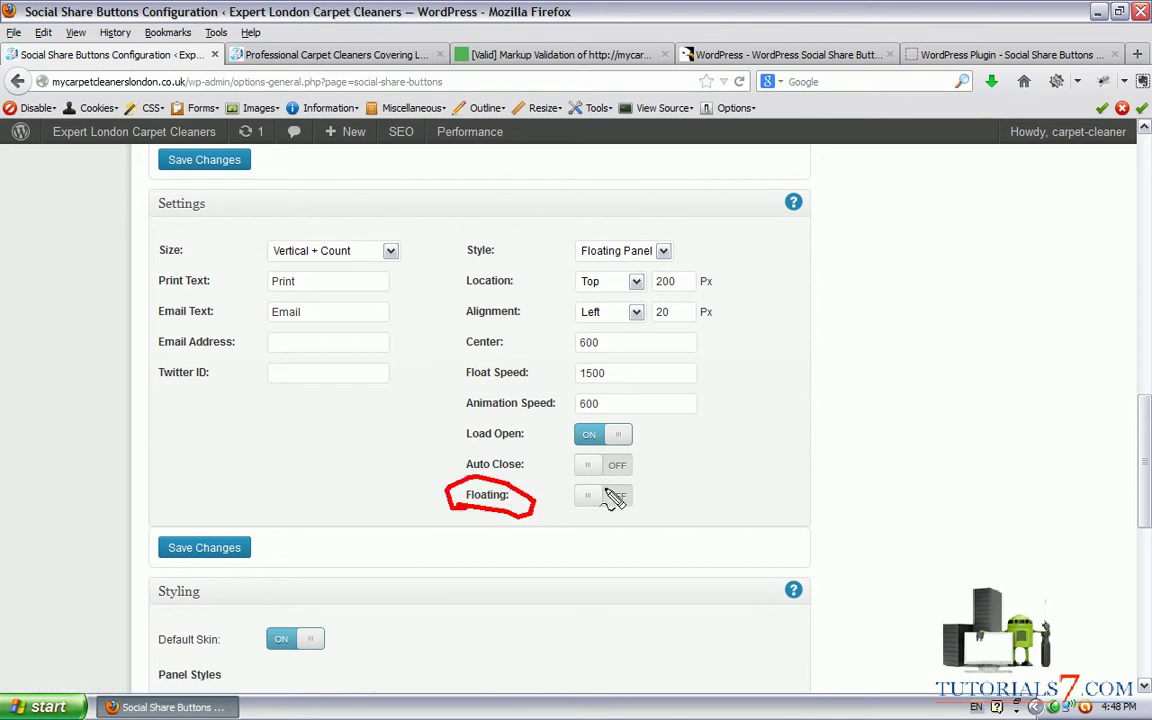
pyautogui.moveTo(540, 372); pyautogui.dragTo(573, 378)
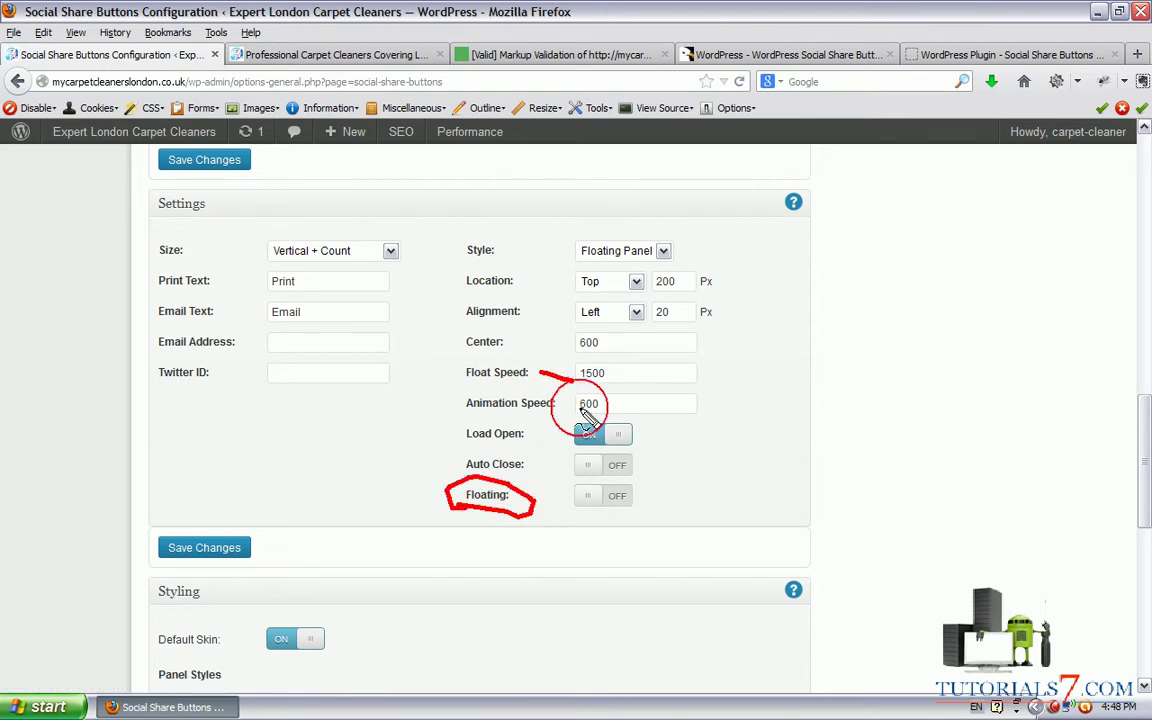
pyautogui.moveTo(585, 478)
pyautogui.mouseDown()
pyautogui.moveTo(560, 500)
pyautogui.moveTo(652, 500)
pyautogui.moveTo(595, 476)
pyautogui.mouseUp()
pyautogui.press('Escape')
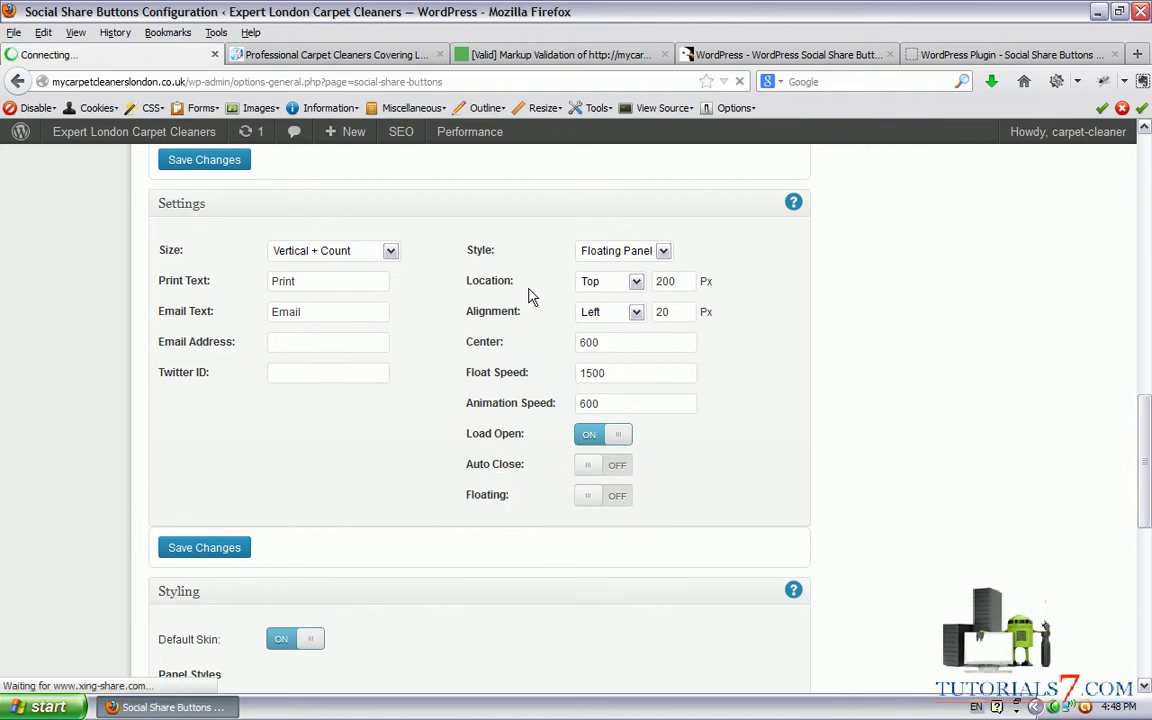
pyautogui.moveTo(1147, 418); pyautogui.dragTo(1147, 497)
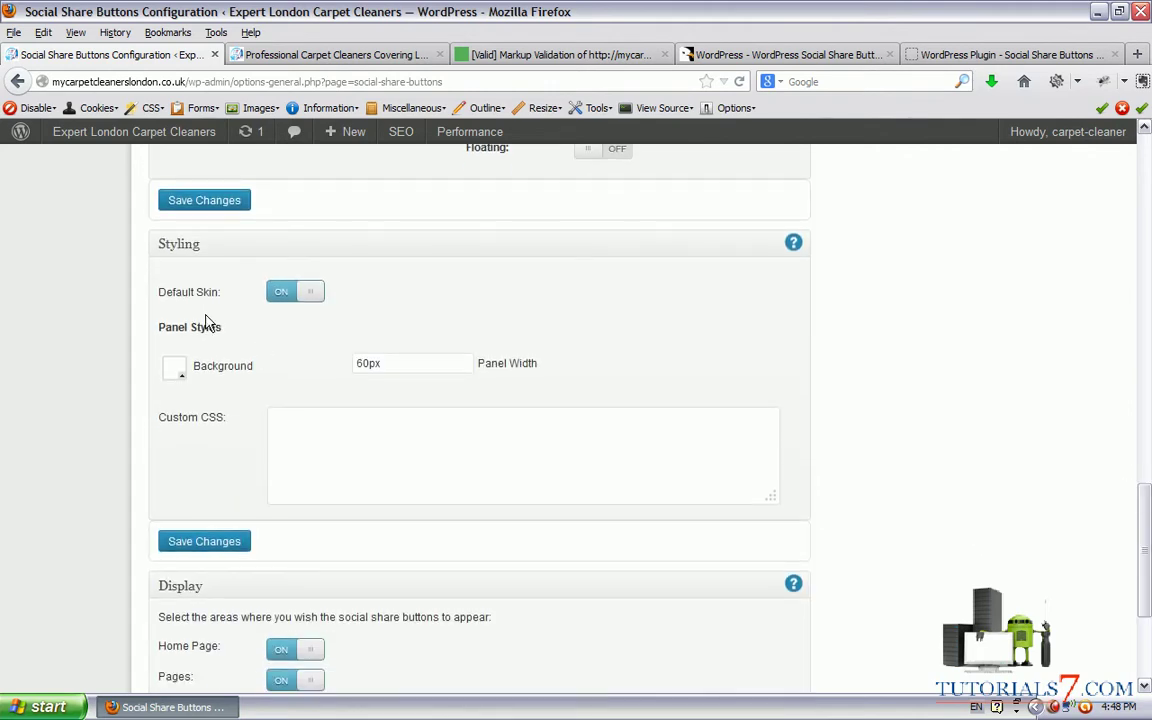
pyautogui.moveTo(282, 420)
pyautogui.mouseDown()
pyautogui.moveTo(422, 470)
pyautogui.moveTo(298, 418)
pyautogui.moveTo(268, 418)
pyautogui.mouseUp()
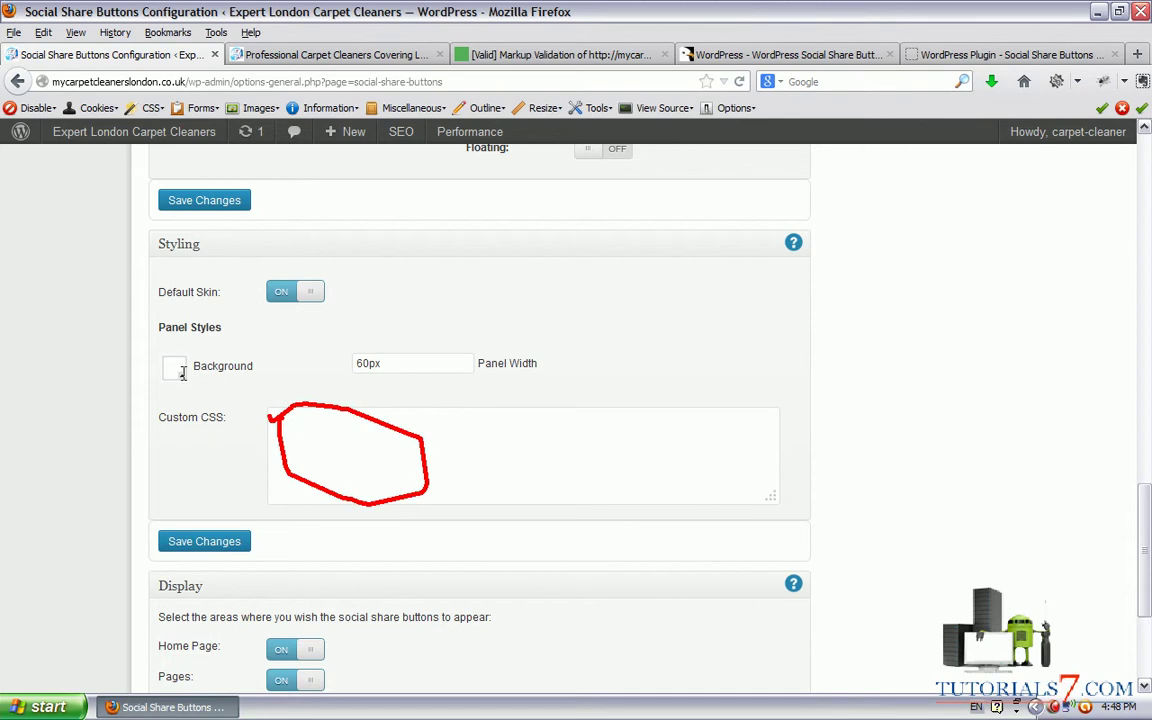
pyautogui.click(176, 369)
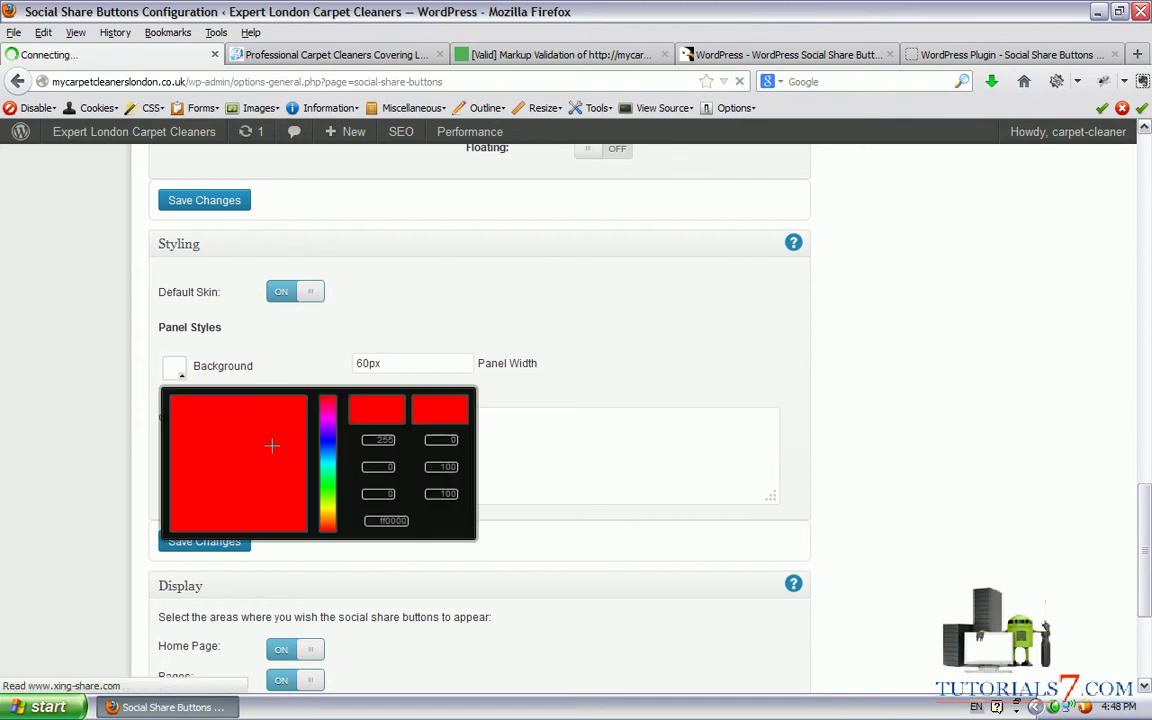
pyautogui.click(300, 357)
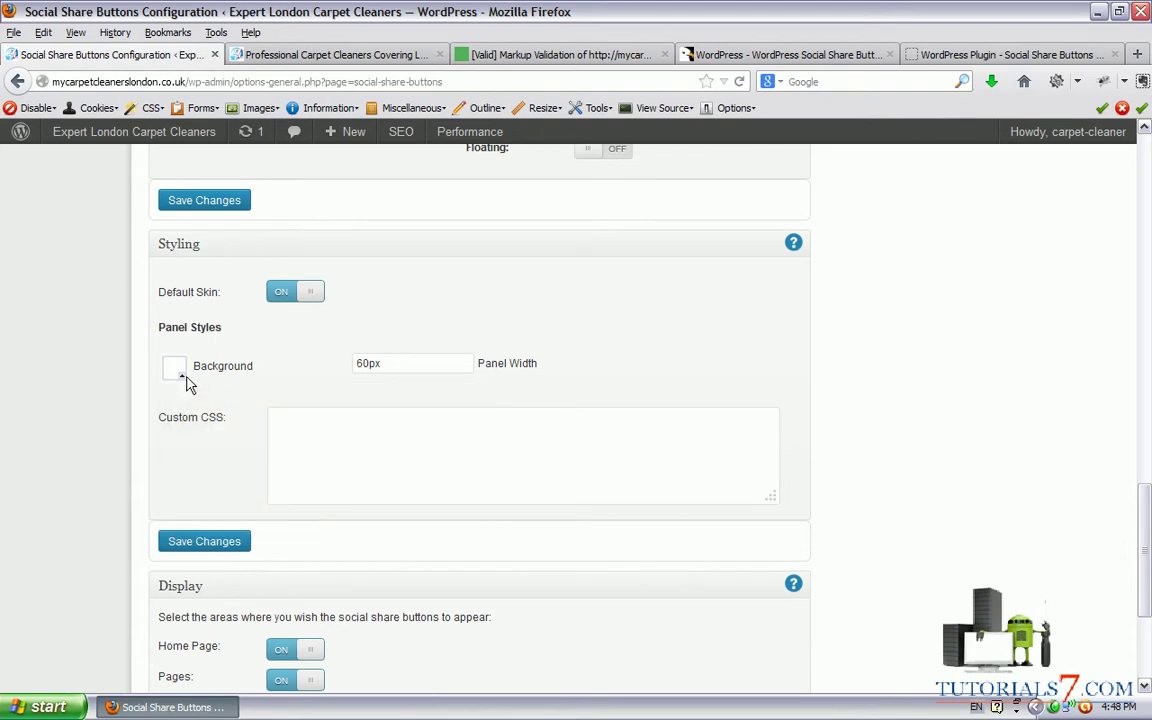
pyautogui.scroll(-4, 253, 367)
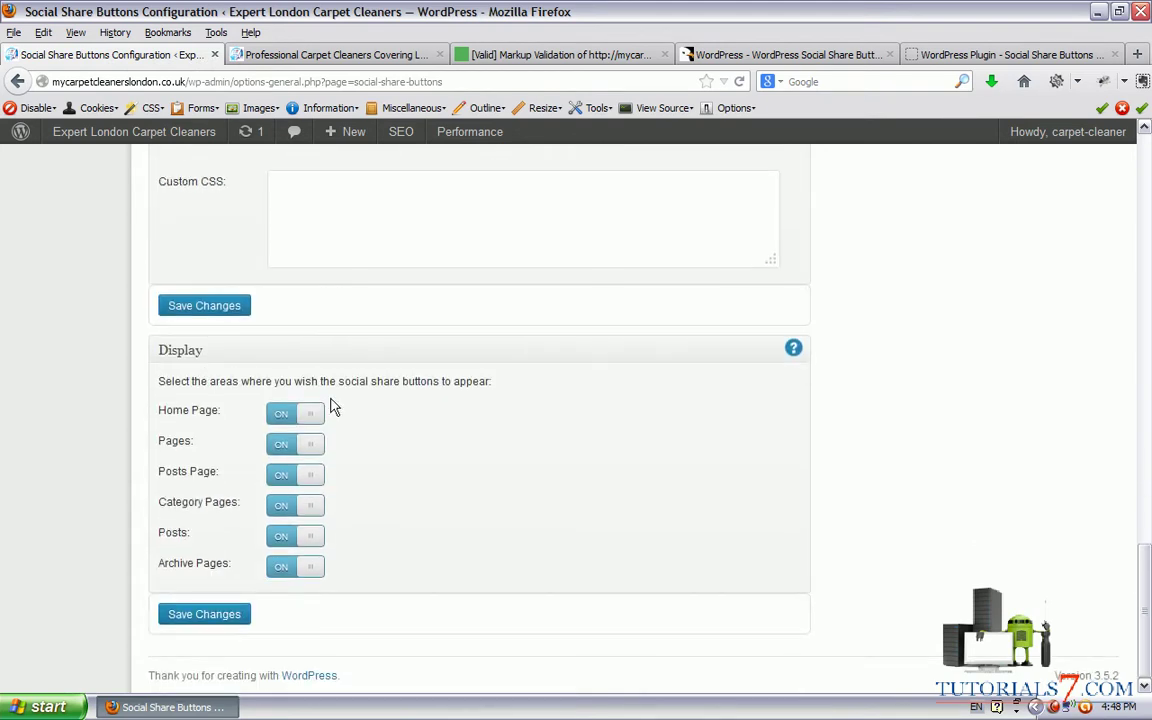
pyautogui.moveTo(335, 398)
pyautogui.mouseDown()
pyautogui.moveTo(285, 383)
pyautogui.moveTo(145, 455)
pyautogui.moveTo(165, 600)
pyautogui.moveTo(415, 508)
pyautogui.mouseUp()
pyautogui.moveTo(410, 568); pyautogui.dragTo(325, 388)
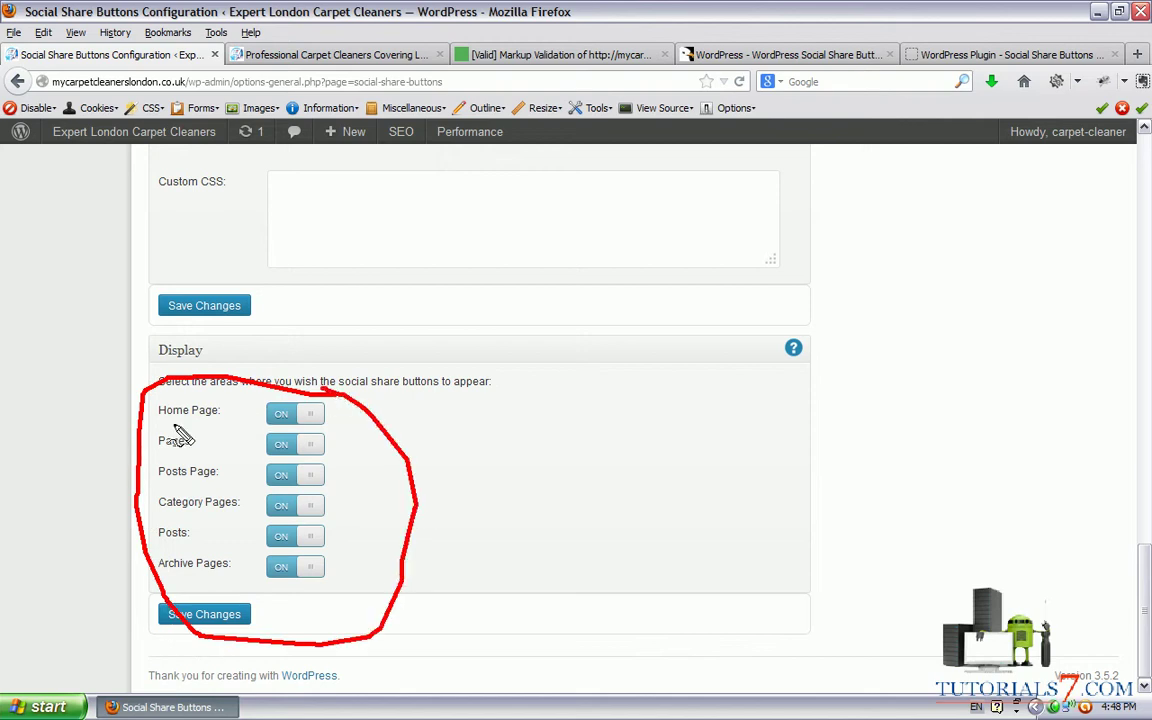
pyautogui.moveTo(172, 424)
pyautogui.mouseDown()
pyautogui.moveTo(262, 416)
pyautogui.moveTo(208, 440)
pyautogui.mouseUp()
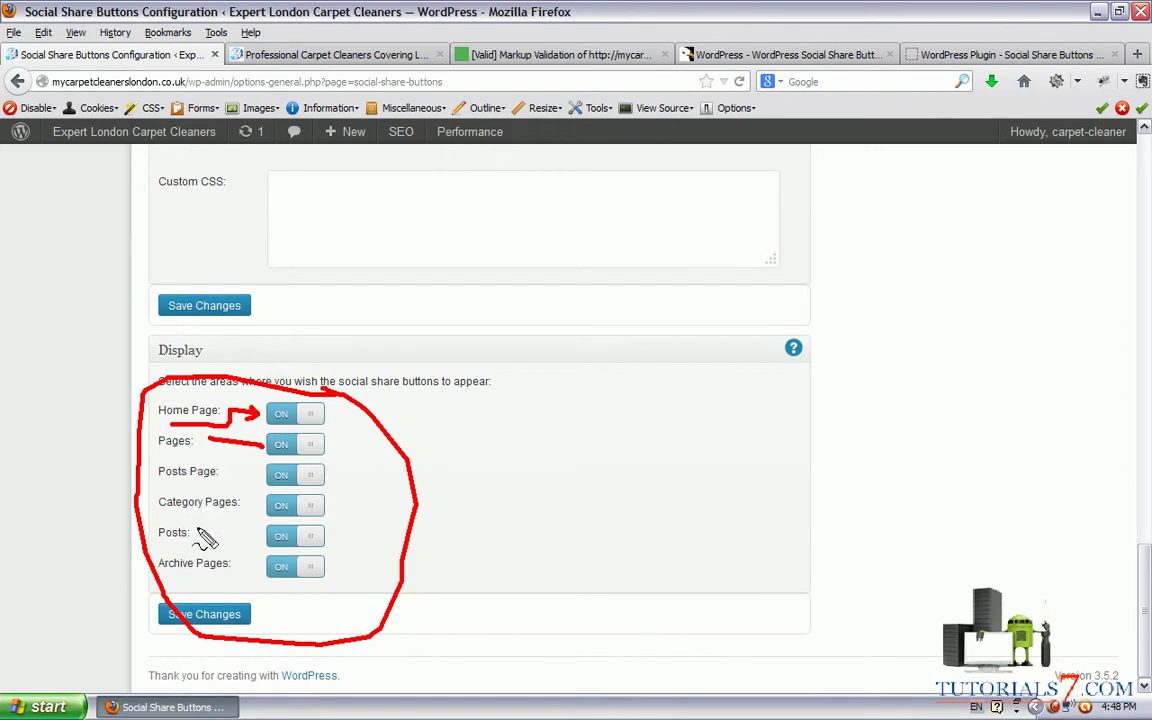
pyautogui.press('Escape')
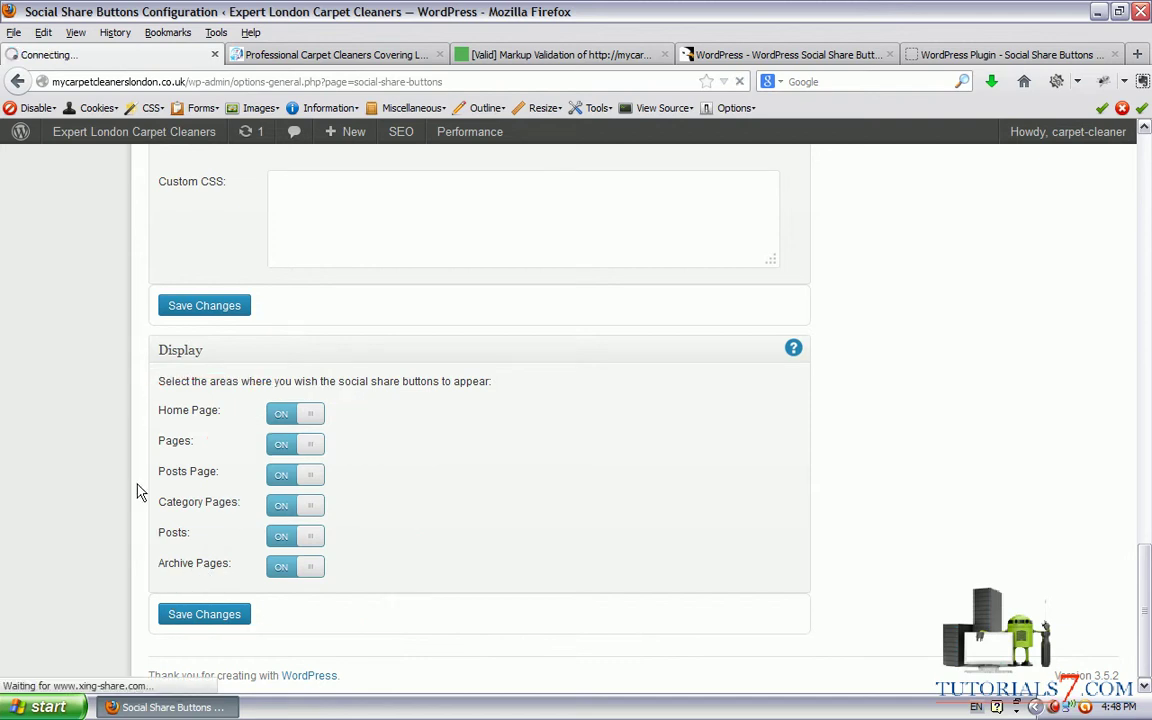
pyautogui.moveTo(1142, 597); pyautogui.dragTo(1121, 483)
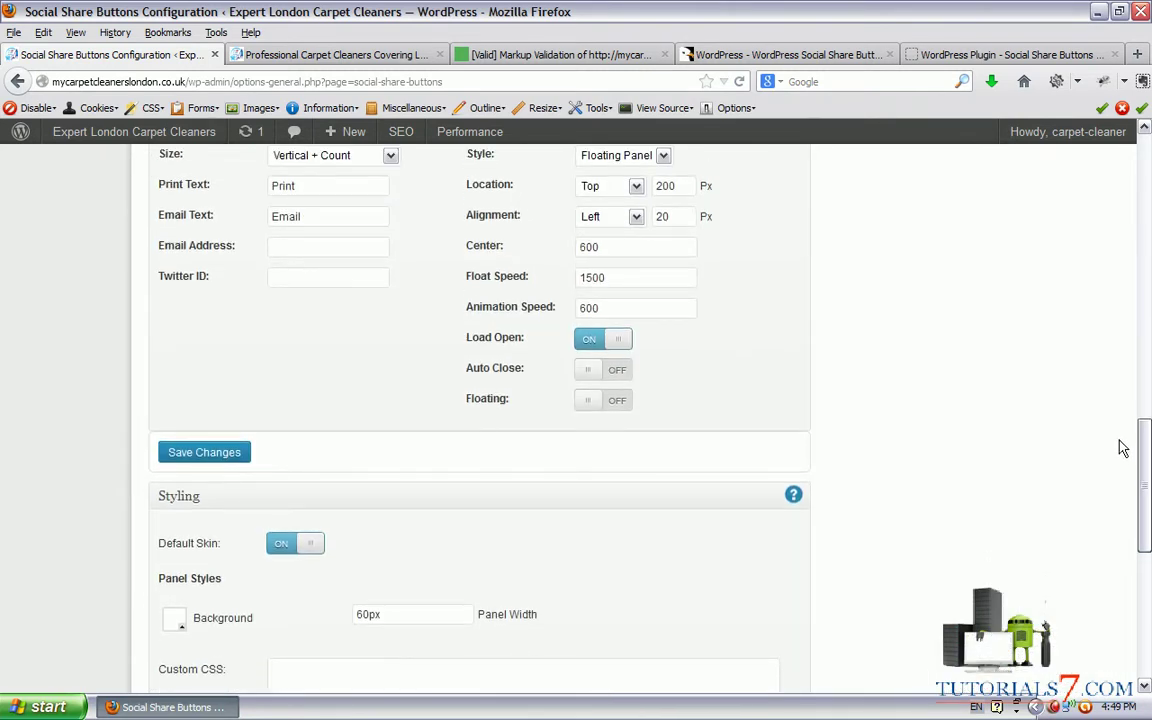
# Change the Center value from 600 to 0, save, and view the site's home page
pyautogui.scroll(2, 1121, 448)
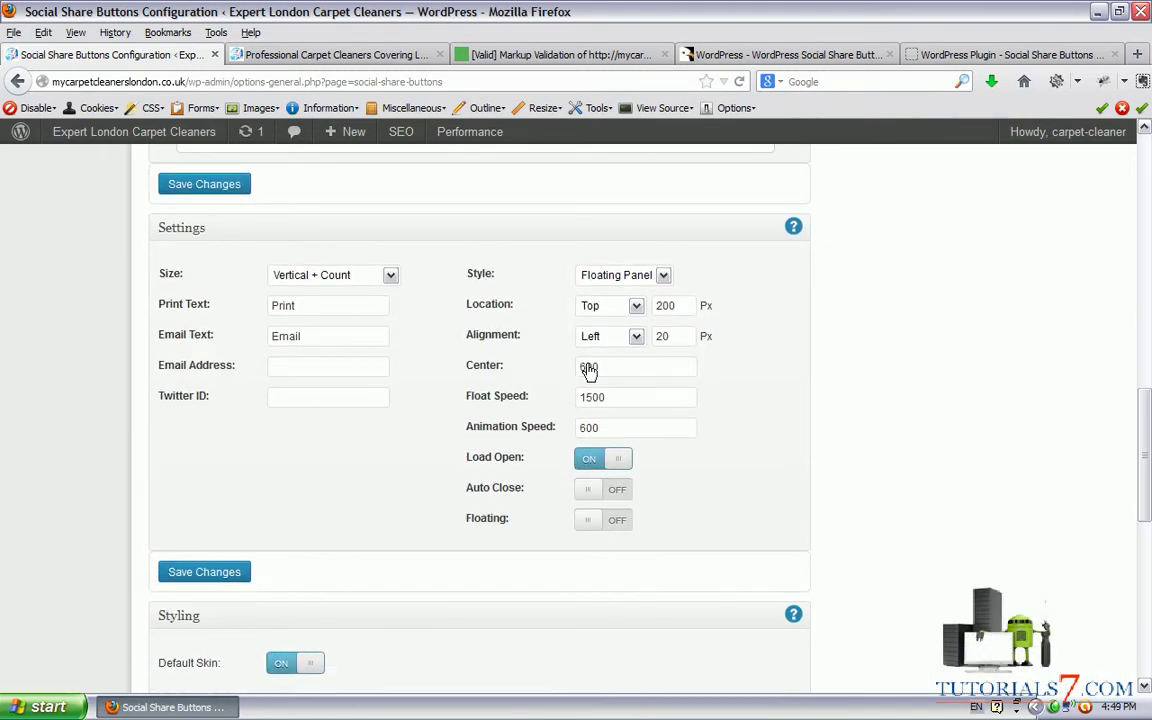
pyautogui.doubleClick(600, 365)
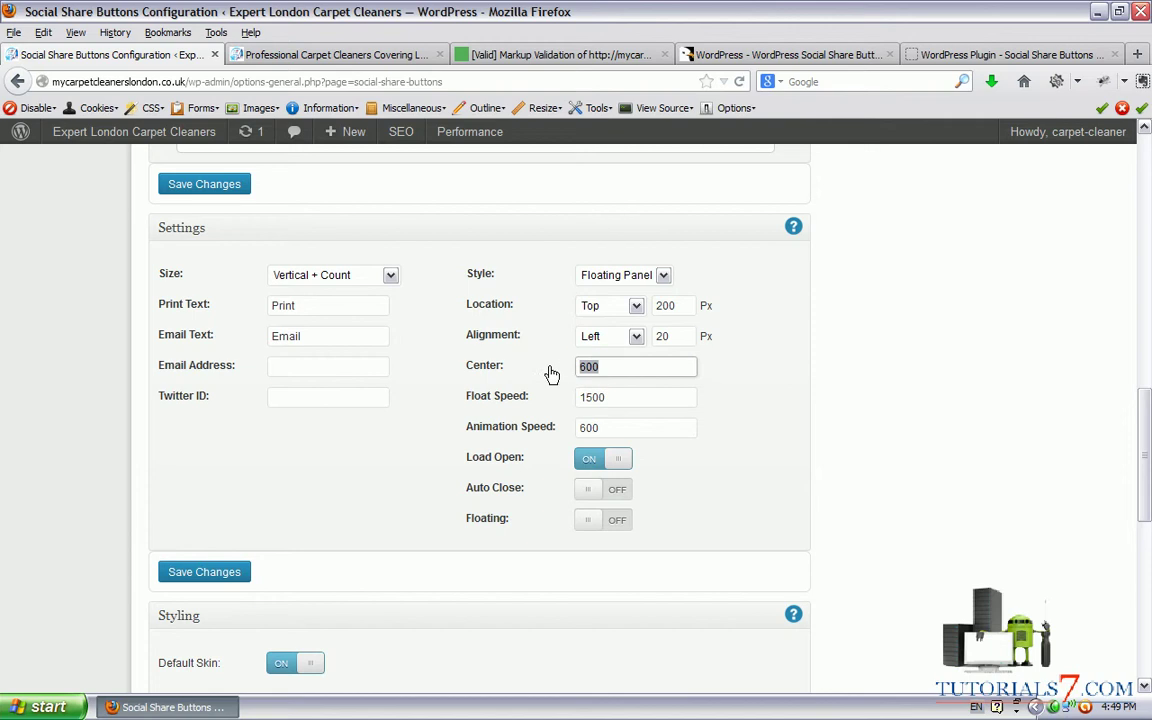
pyautogui.write('0')
pyautogui.click(216, 573)
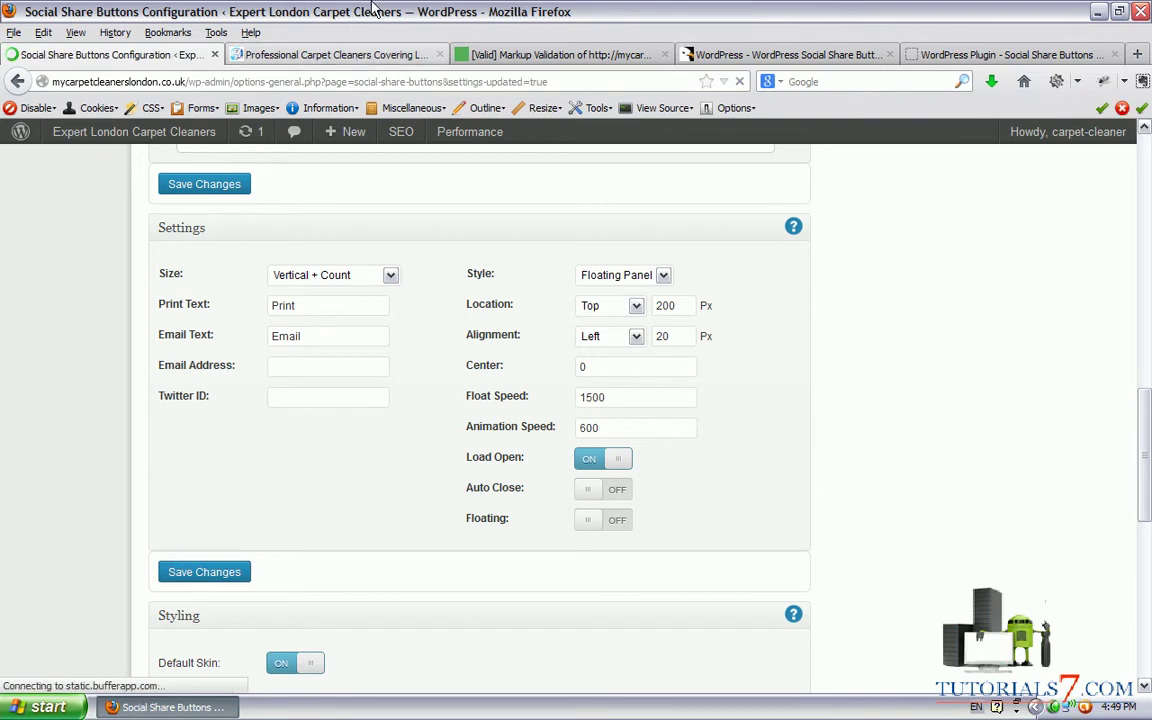
pyautogui.click(373, 54)
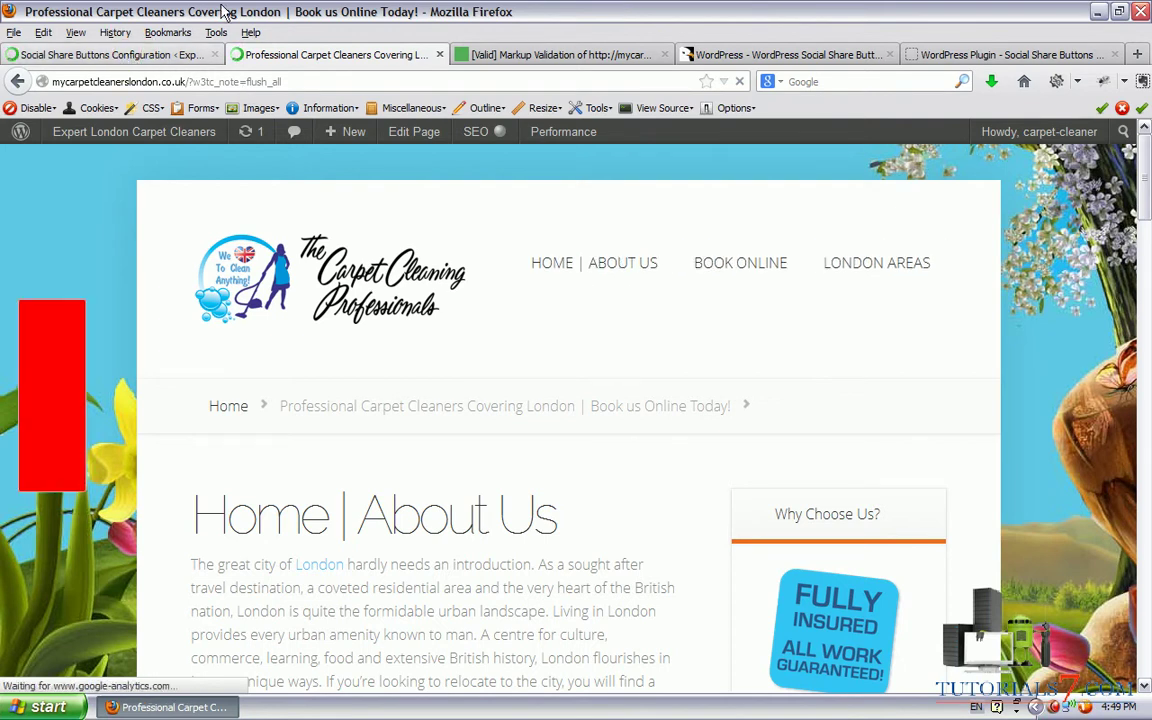
# Try background hex values 0000ff and 00ffff, save the white panel background, and view the site
pyautogui.hotkey('ctrl', 'shift', 'Tab')
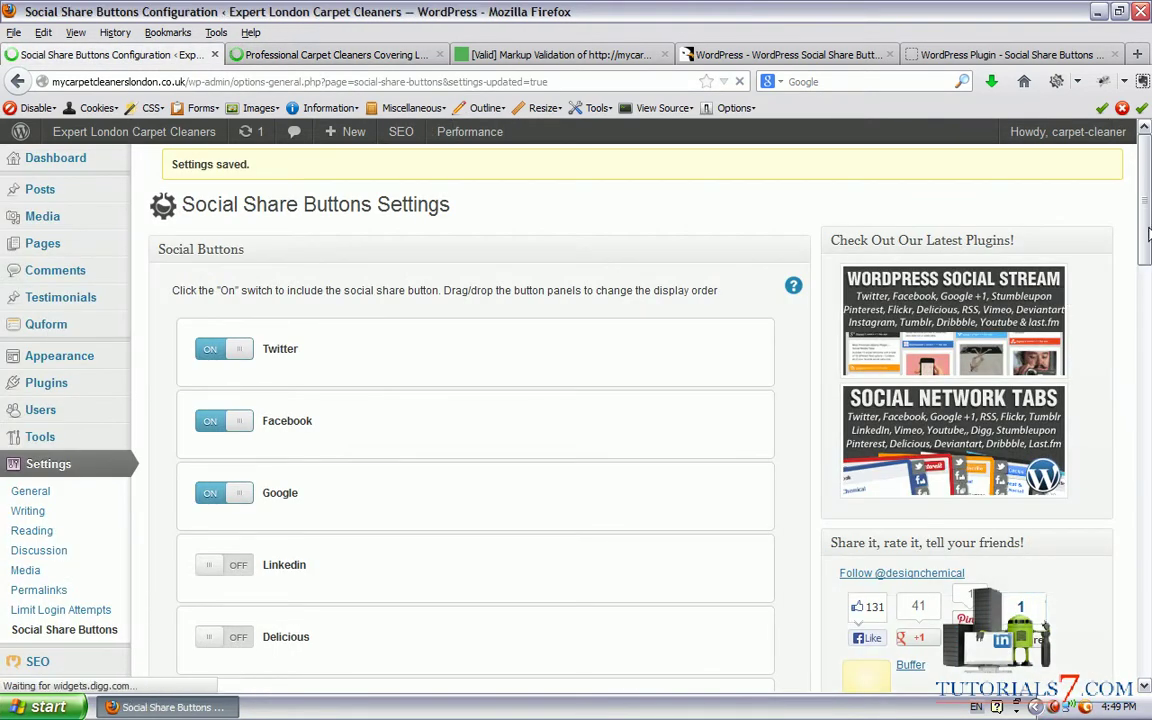
pyautogui.moveTo(1148, 228); pyautogui.dragTo(1148, 452)
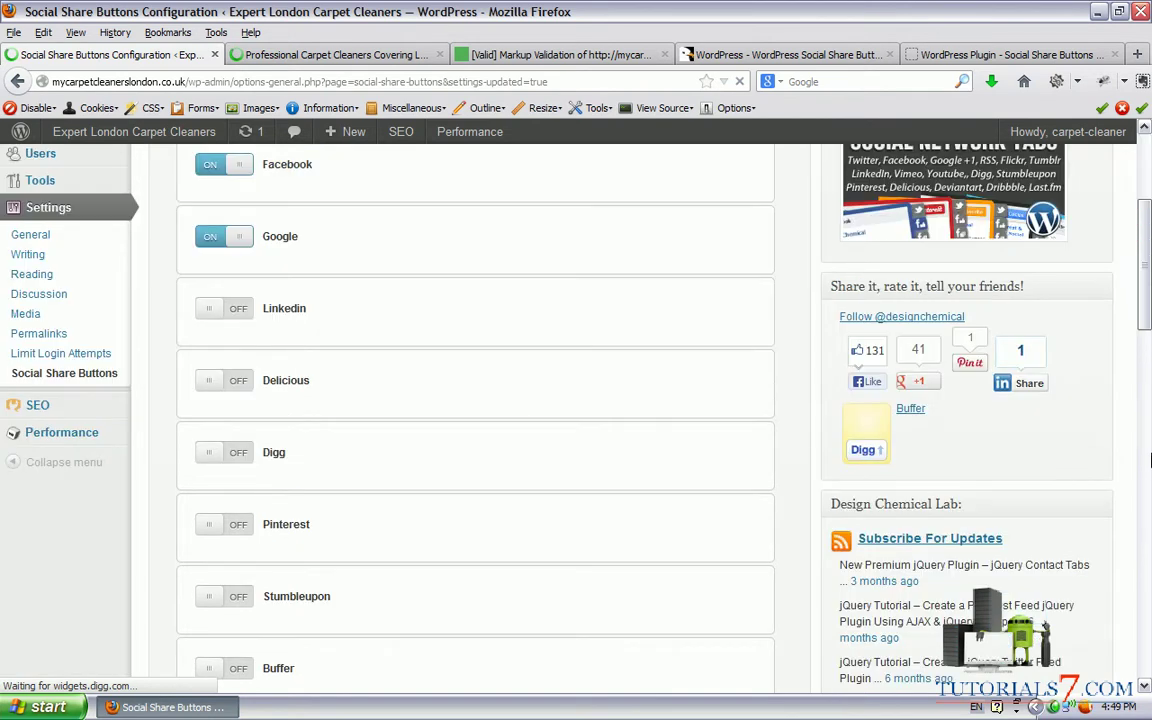
pyautogui.click(178, 610)
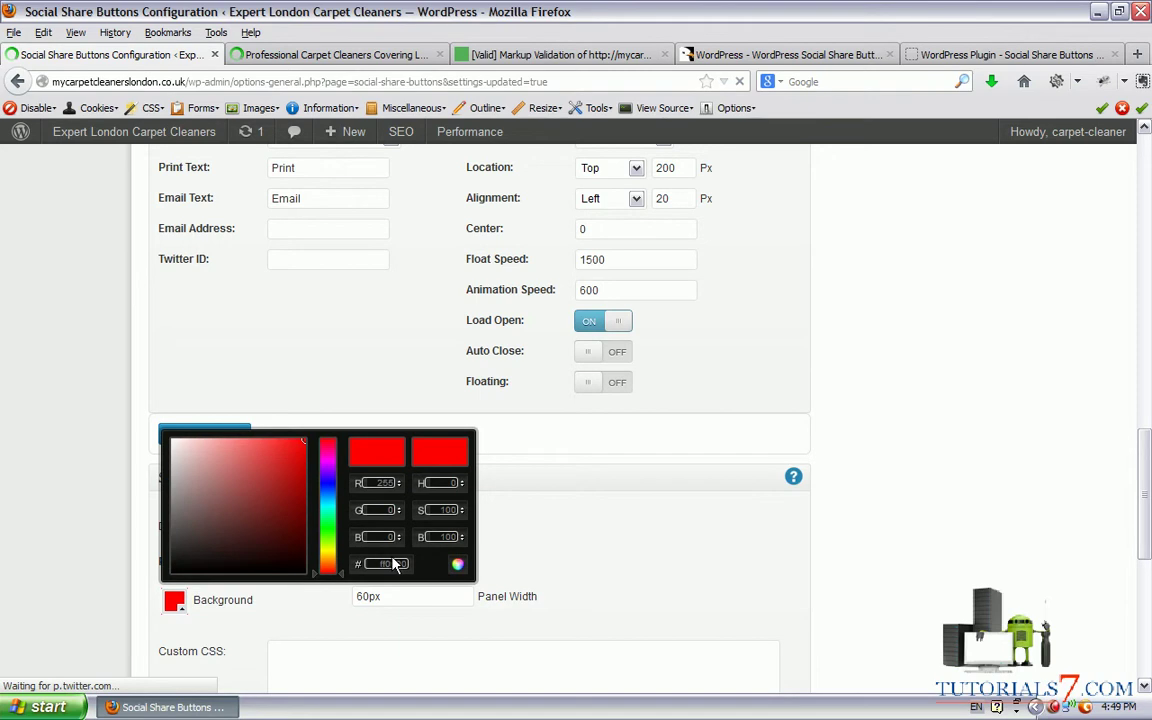
pyautogui.click(379, 564)
pyautogui.hotkey('ctrl', 'a')
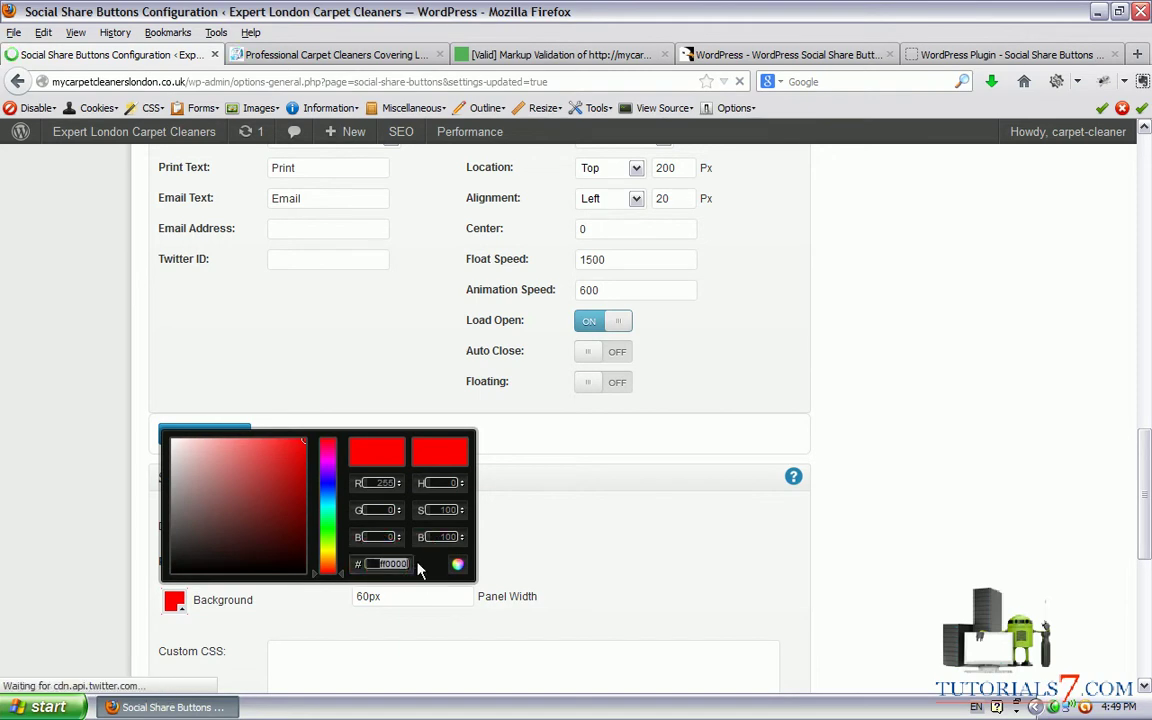
pyautogui.write('0000ff')
pyautogui.hotkey('ctrl', 'a')
pyautogui.write('00ffff')
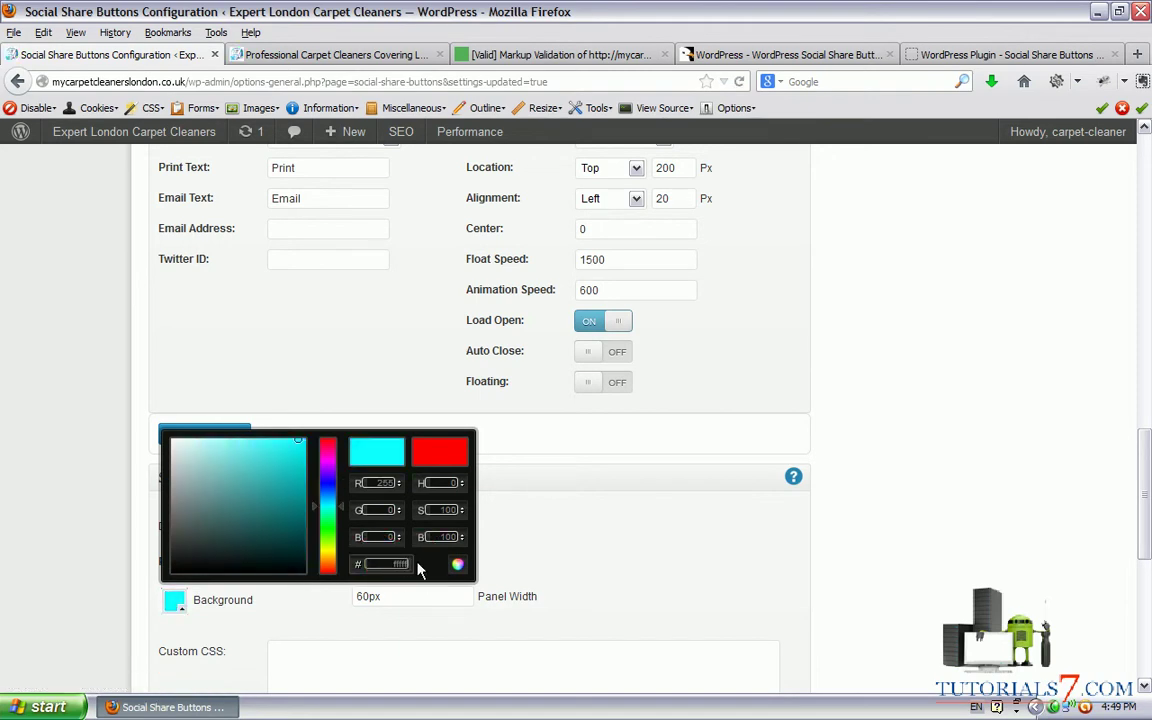
pyautogui.scroll(-5, 327, 485)
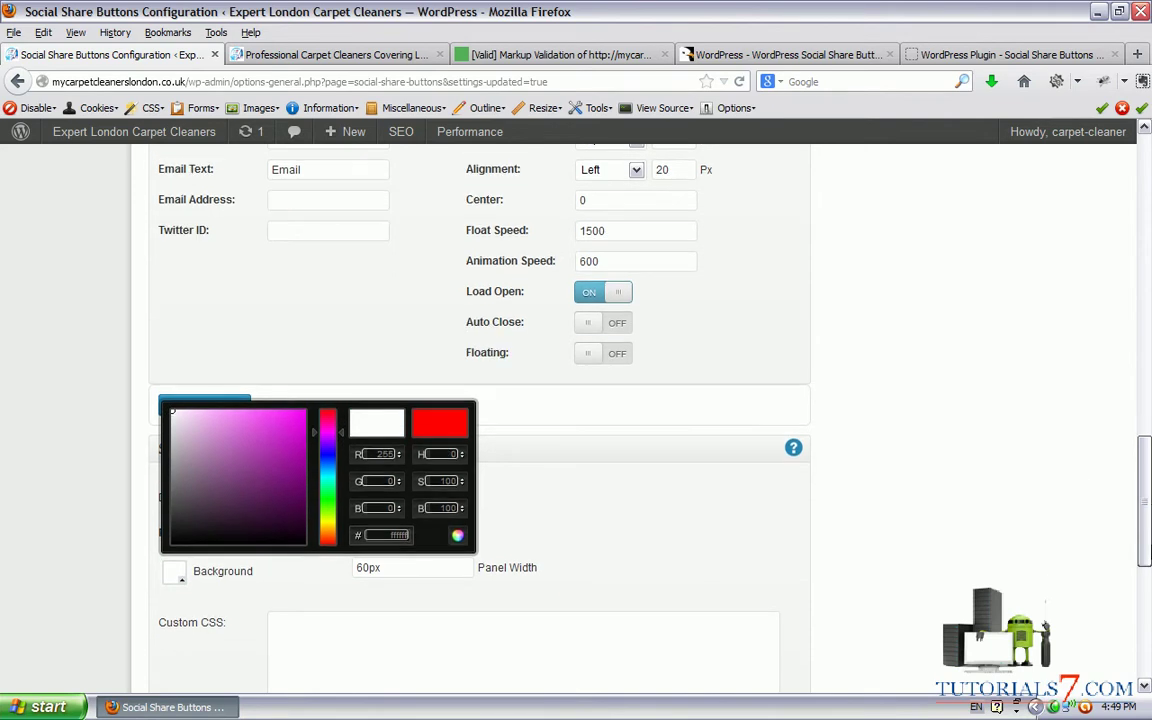
pyautogui.click(208, 428)
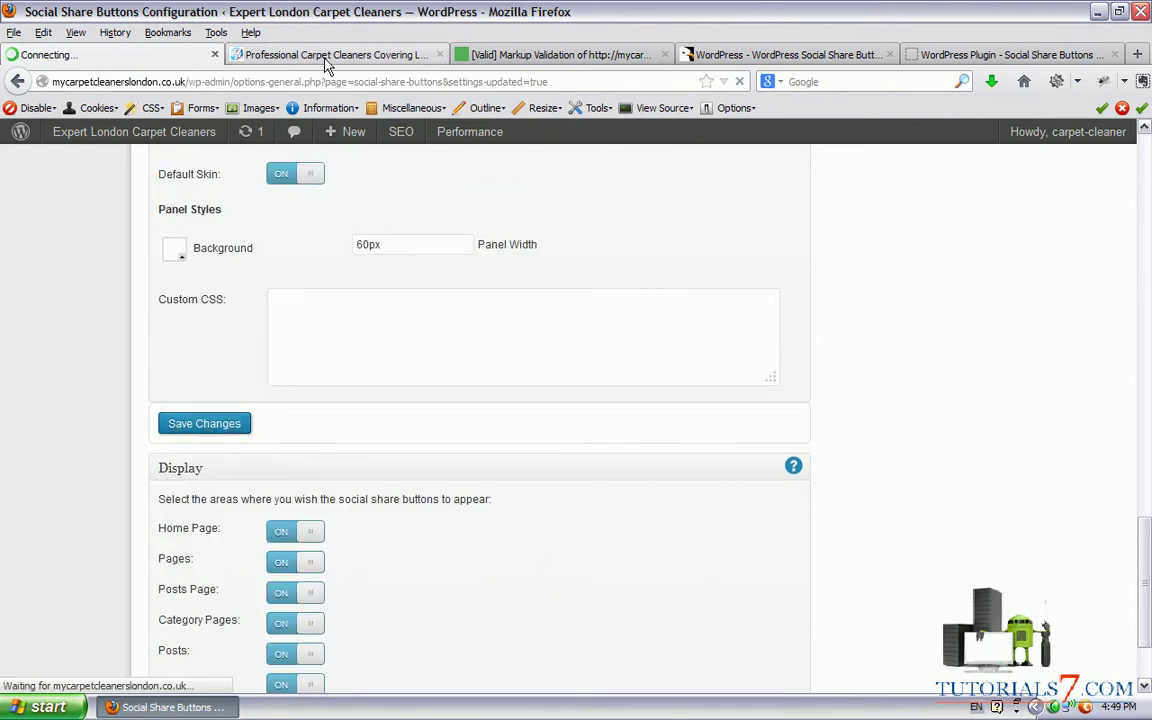
pyautogui.click(325, 58)
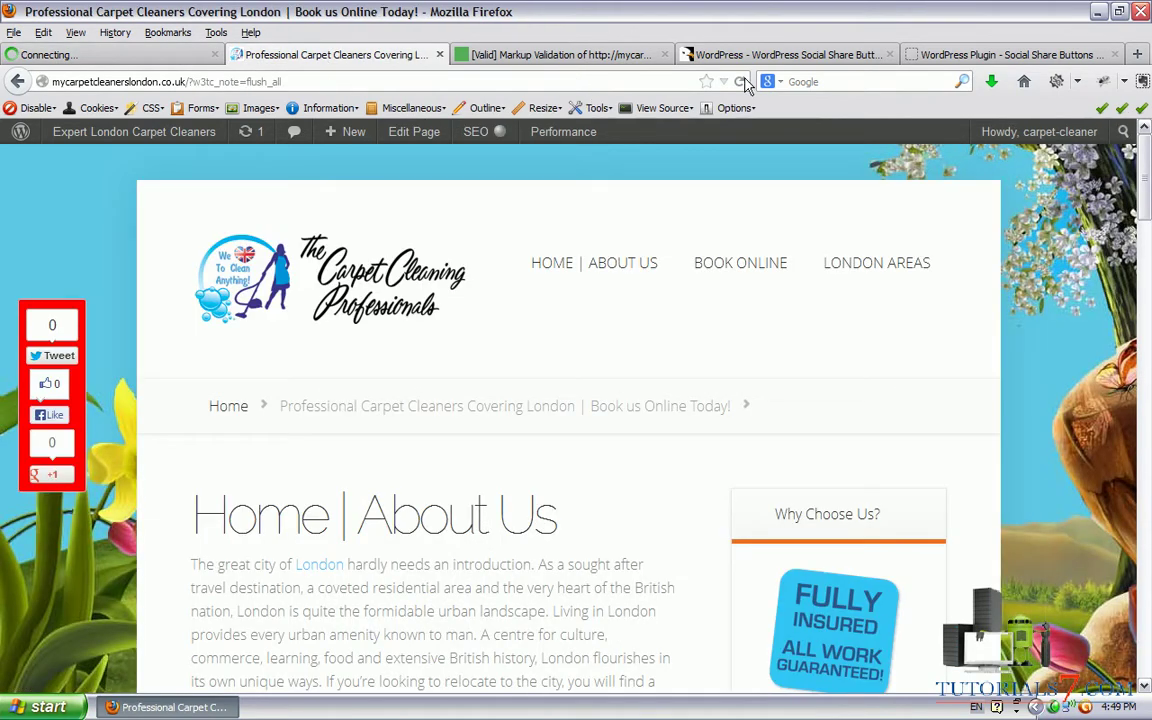
# Reload the carpet cleaners homepage and zoom in to inspect the white floating share panel
pyautogui.click(738, 81)
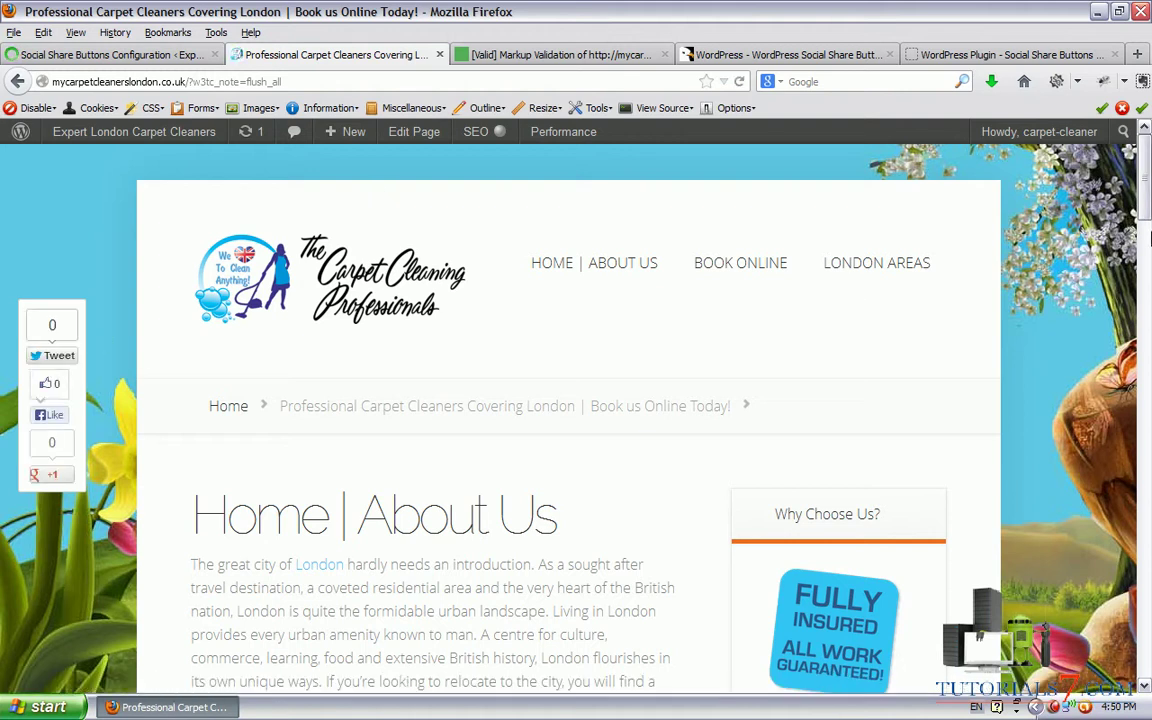
pyautogui.scroll(-10, 1148, 228)
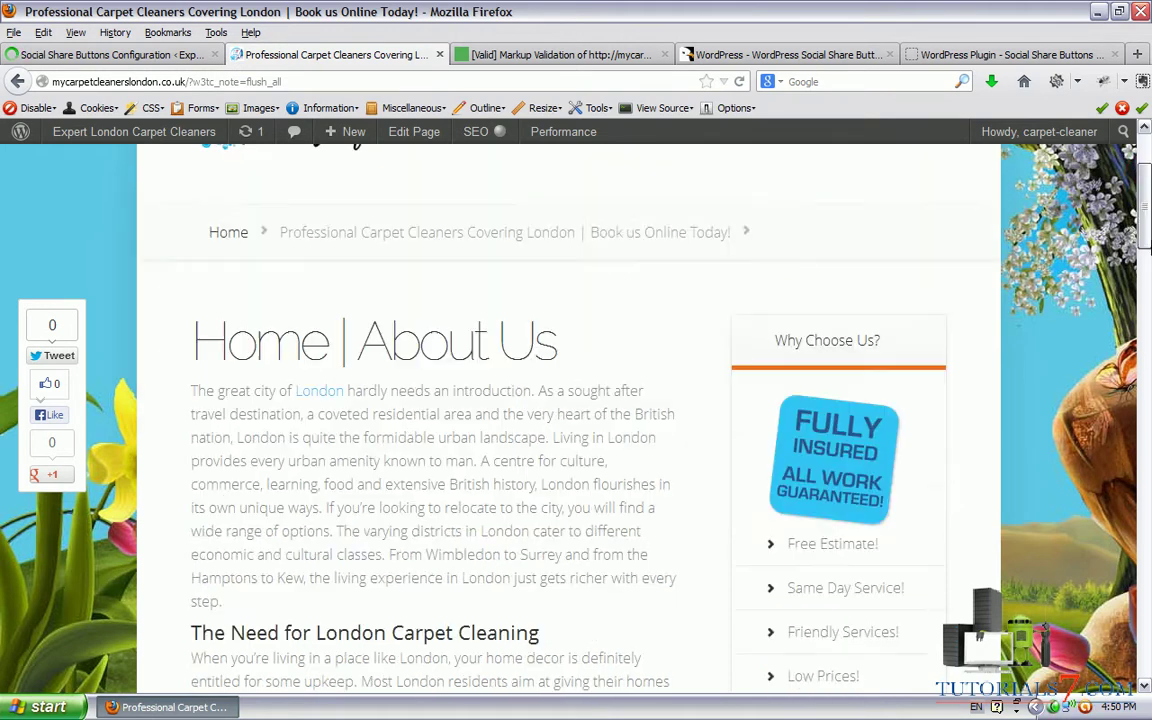
pyautogui.scroll(-5, 1149, 378)
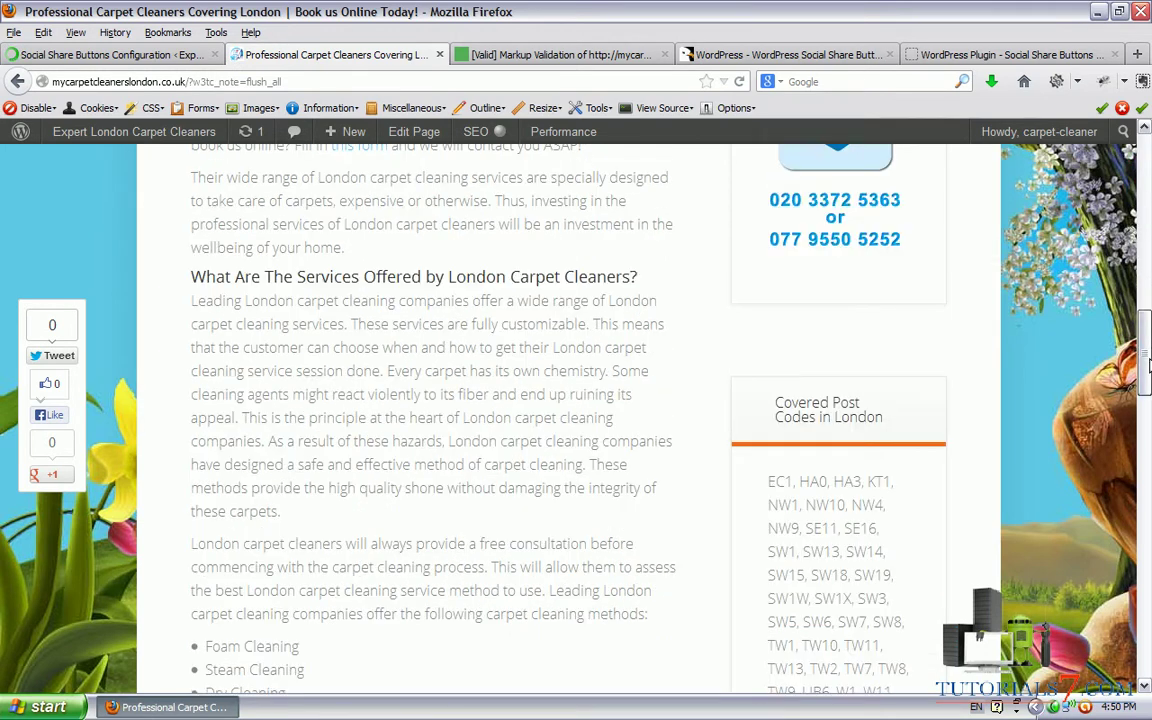
pyautogui.scroll(12, 1149, 378)
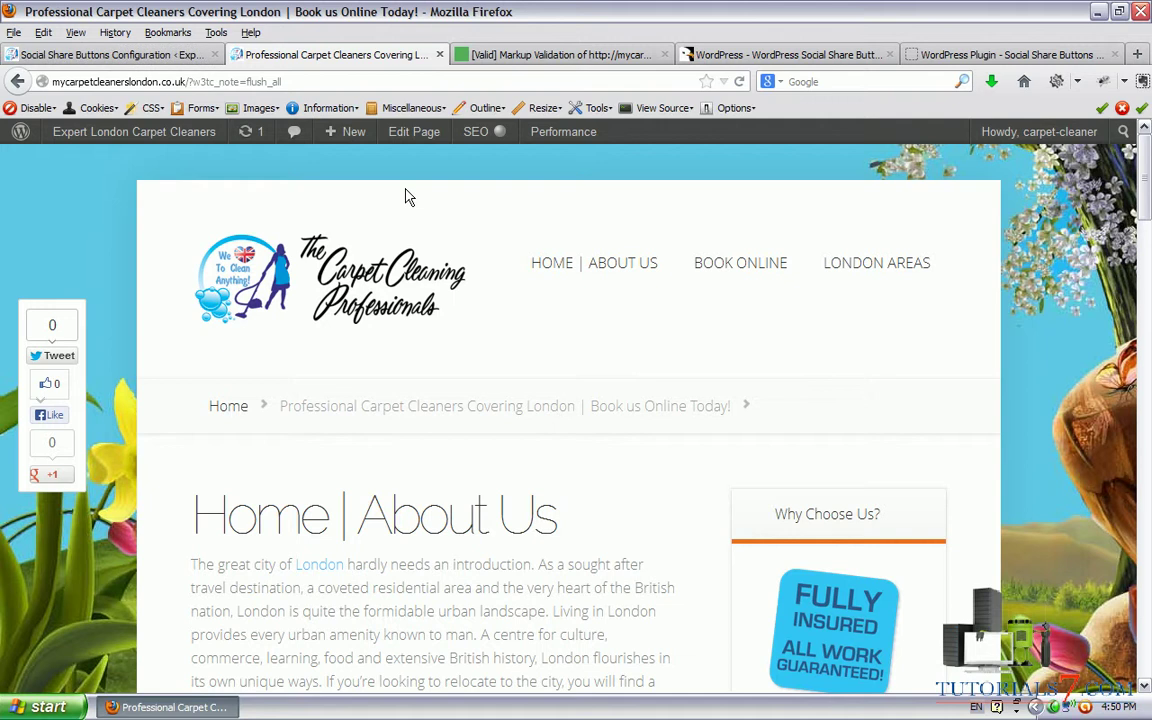
pyautogui.hotkey('ctrl', '+')
pyautogui.hotkey('ctrl', '+')
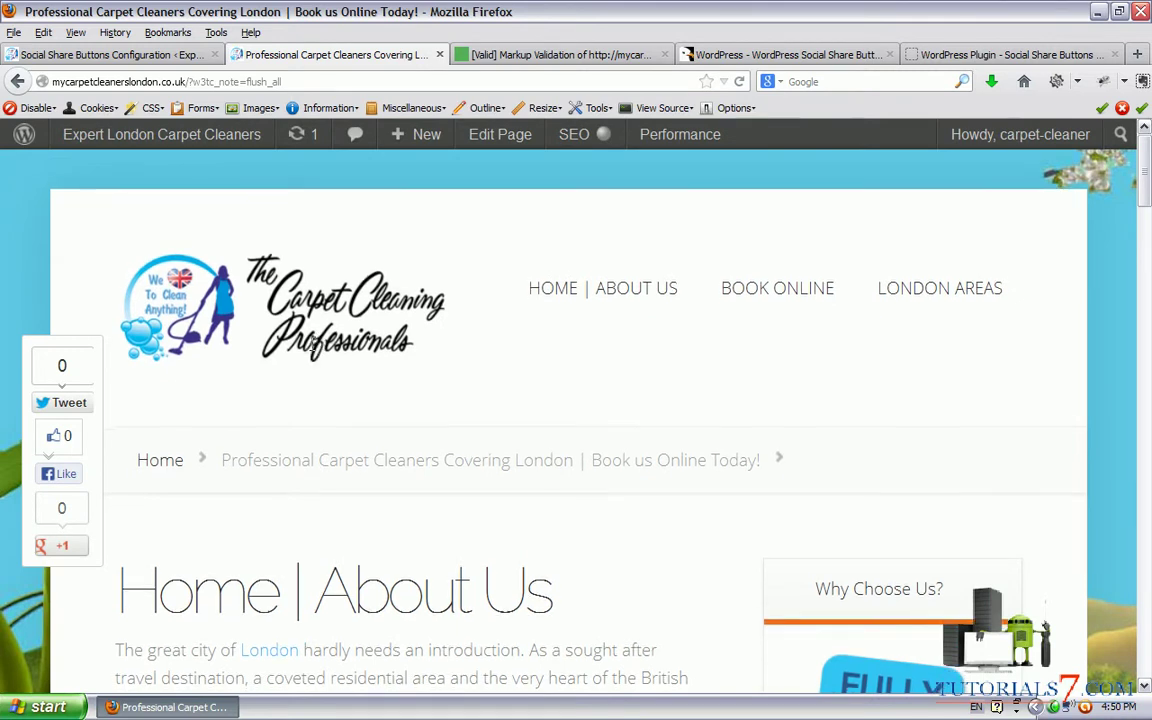
pyautogui.scroll(-5, 288, 364)
pyautogui.scroll(-5, 285, 366)
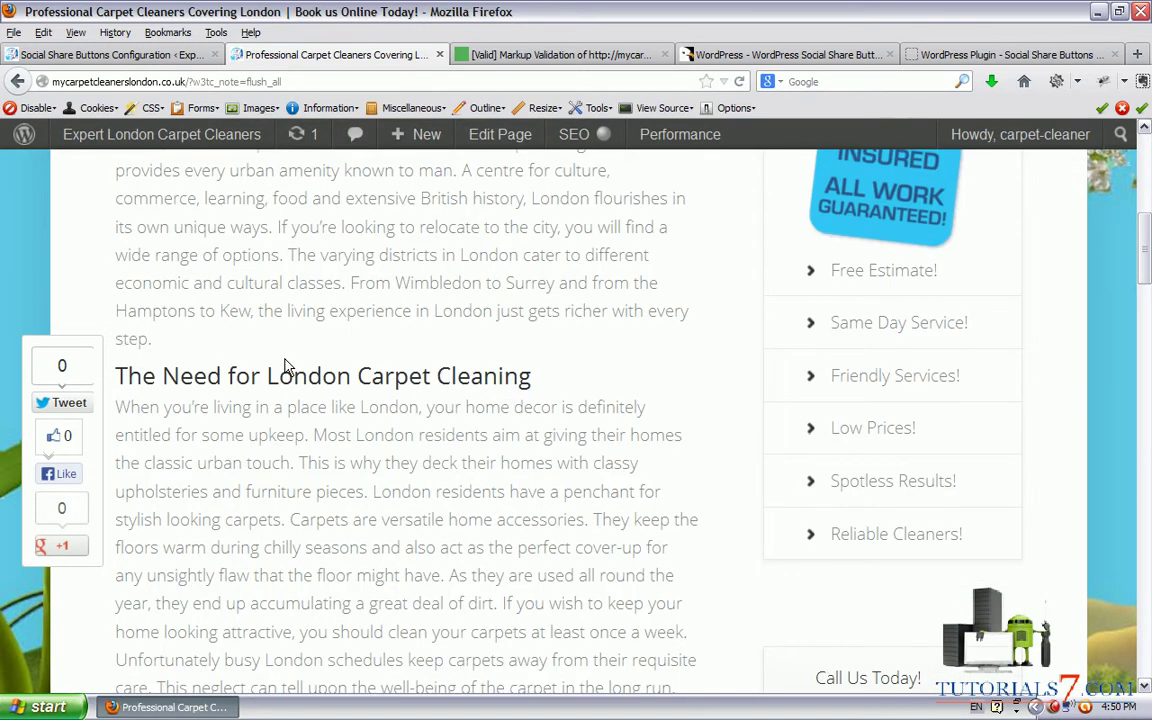
pyautogui.hotkey('ctrl', '+')
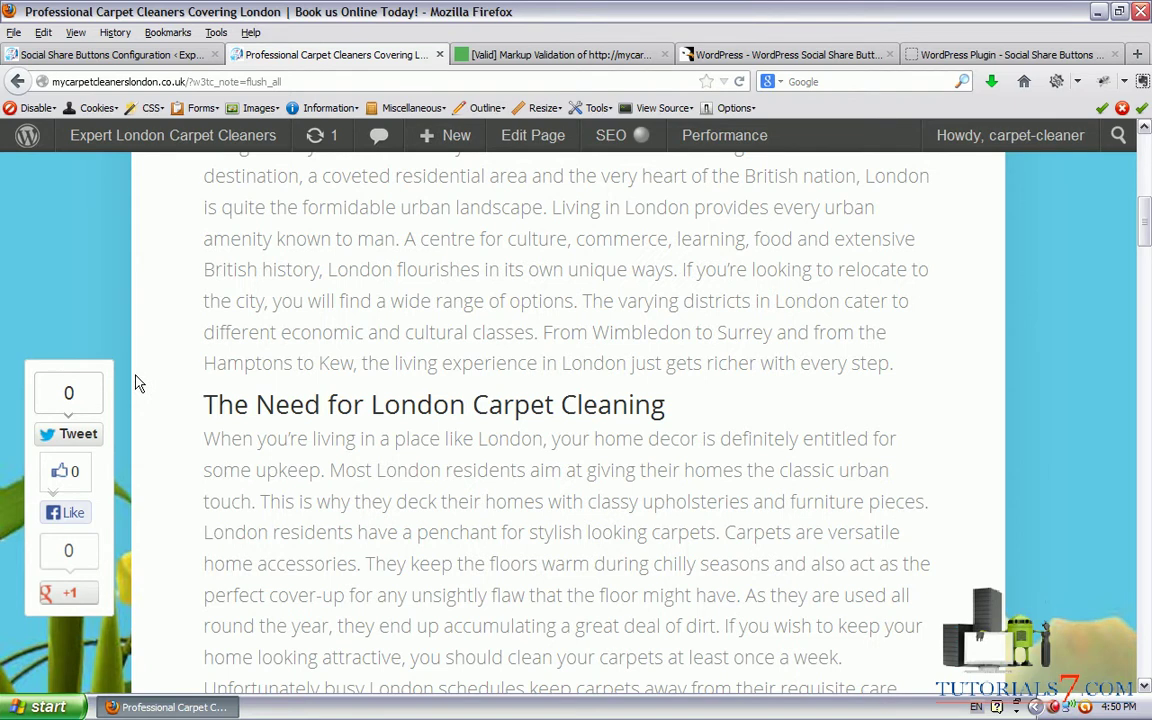
pyautogui.hotkey('ctrl', '-')
pyautogui.hotkey('ctrl', '-')
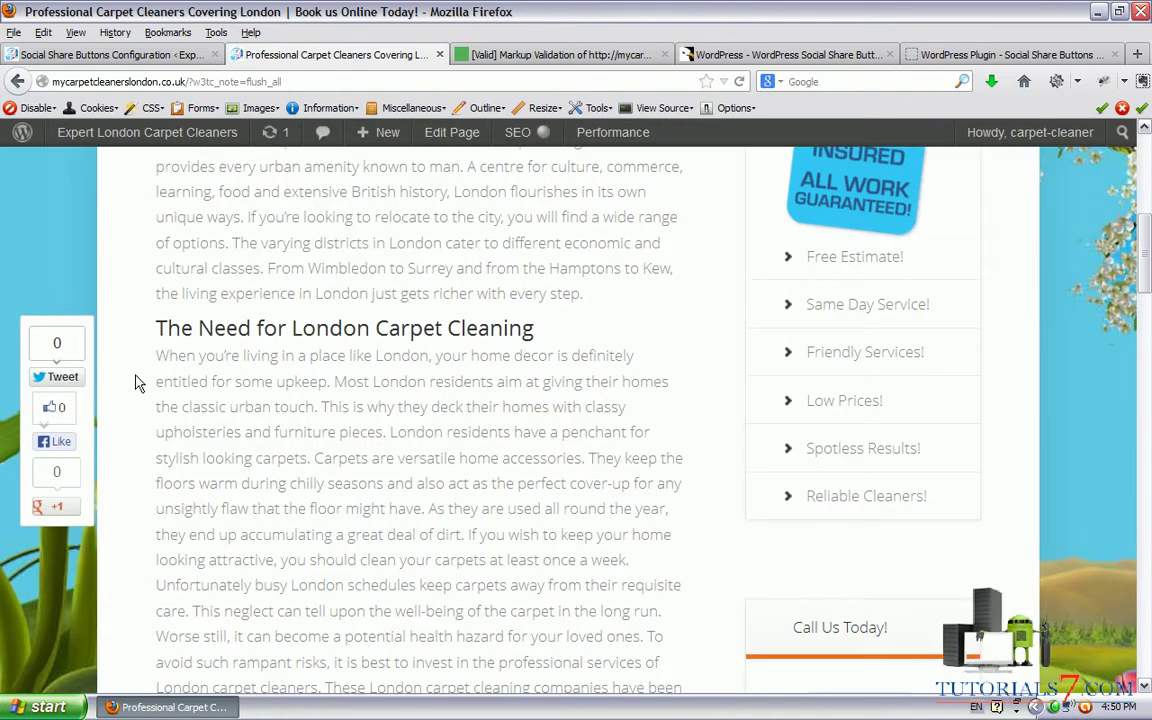
pyautogui.hotkey('ctrl', '-')
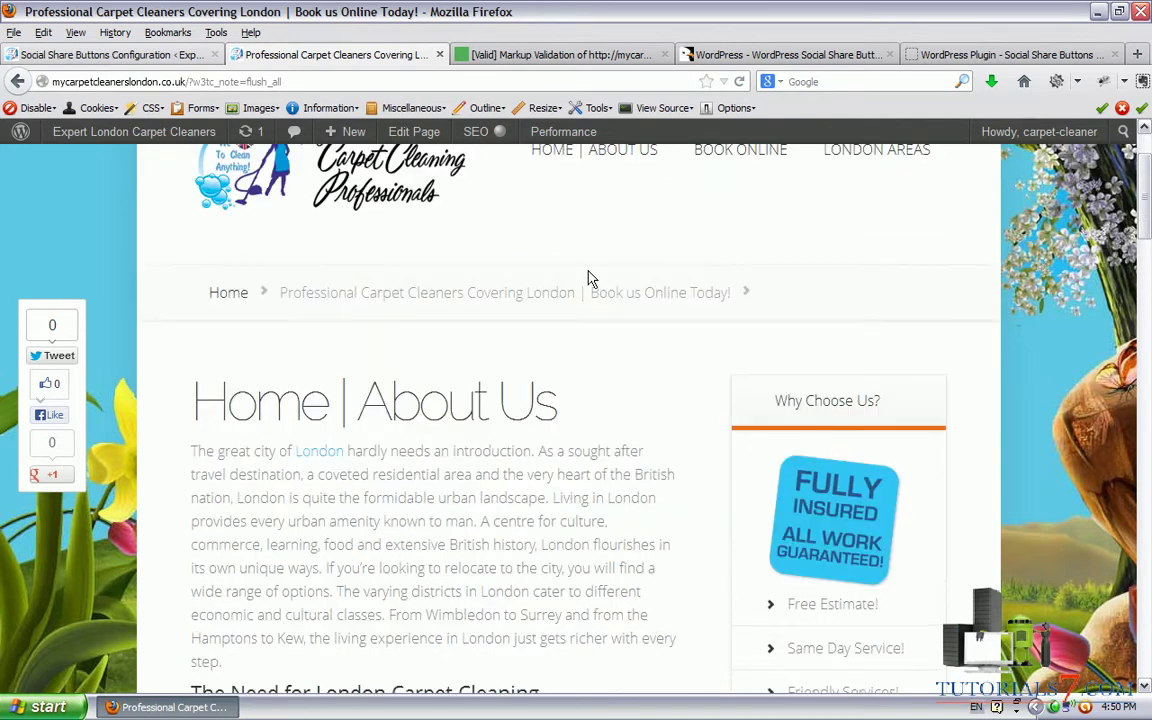
pyautogui.hotkey('ctrl', 'pageup')
# Change the Center value back to 600, save, and view the carpet cleaners home page again
pyautogui.scroll(-1, 1143, 215)
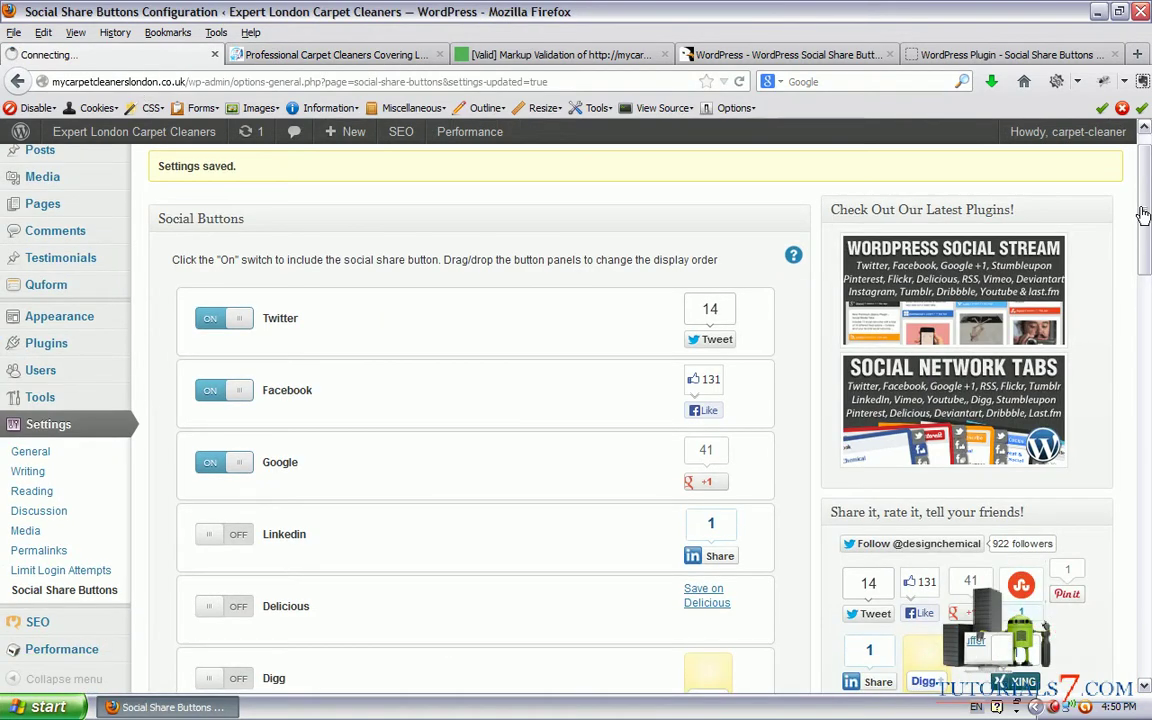
pyautogui.moveTo(1143, 215); pyautogui.dragTo(1143, 445)
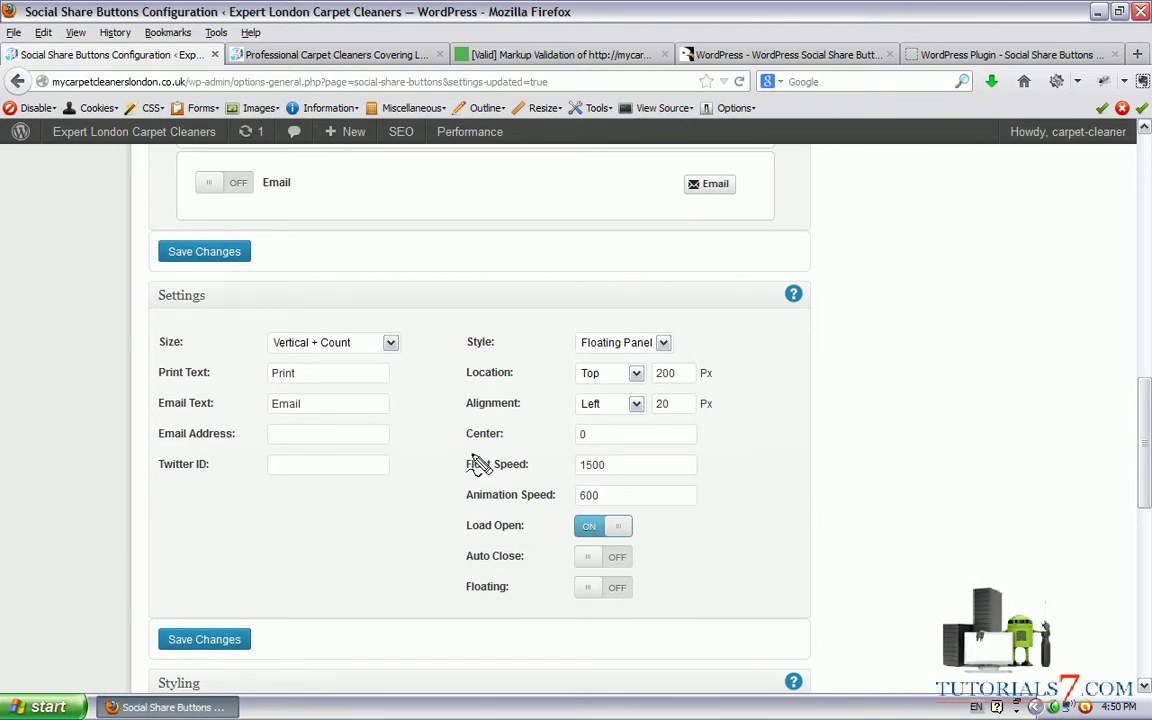
pyautogui.moveTo(447, 424)
pyautogui.mouseDown()
pyautogui.moveTo(550, 445)
pyautogui.moveTo(705, 440)
pyautogui.moveTo(480, 422)
pyautogui.moveTo(461, 449)
pyautogui.mouseUp()
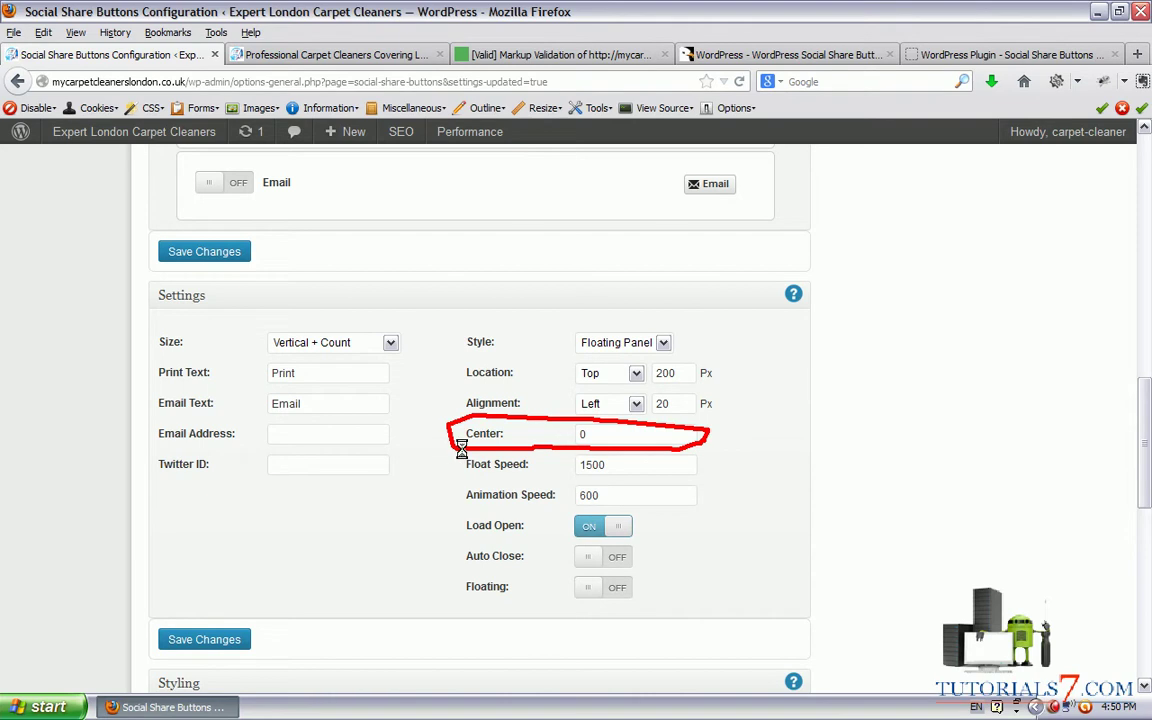
pyautogui.click(588, 436)
pyautogui.press('BackSpace')
pyautogui.write('600')
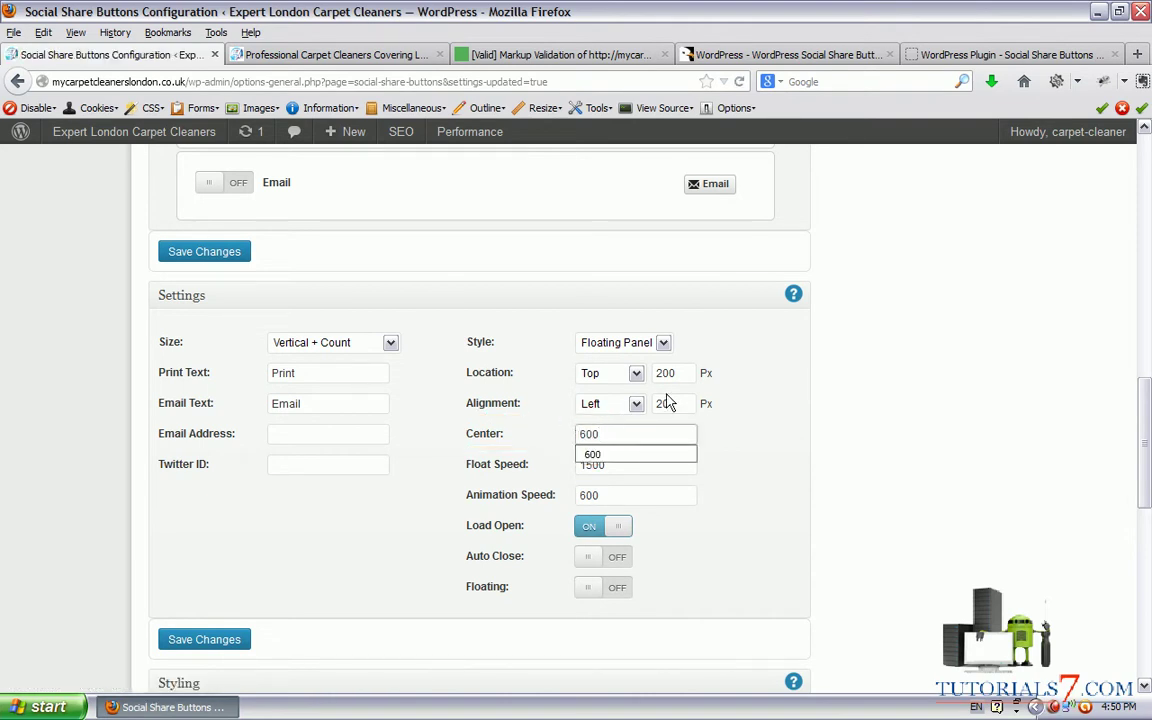
pyautogui.click(780, 452)
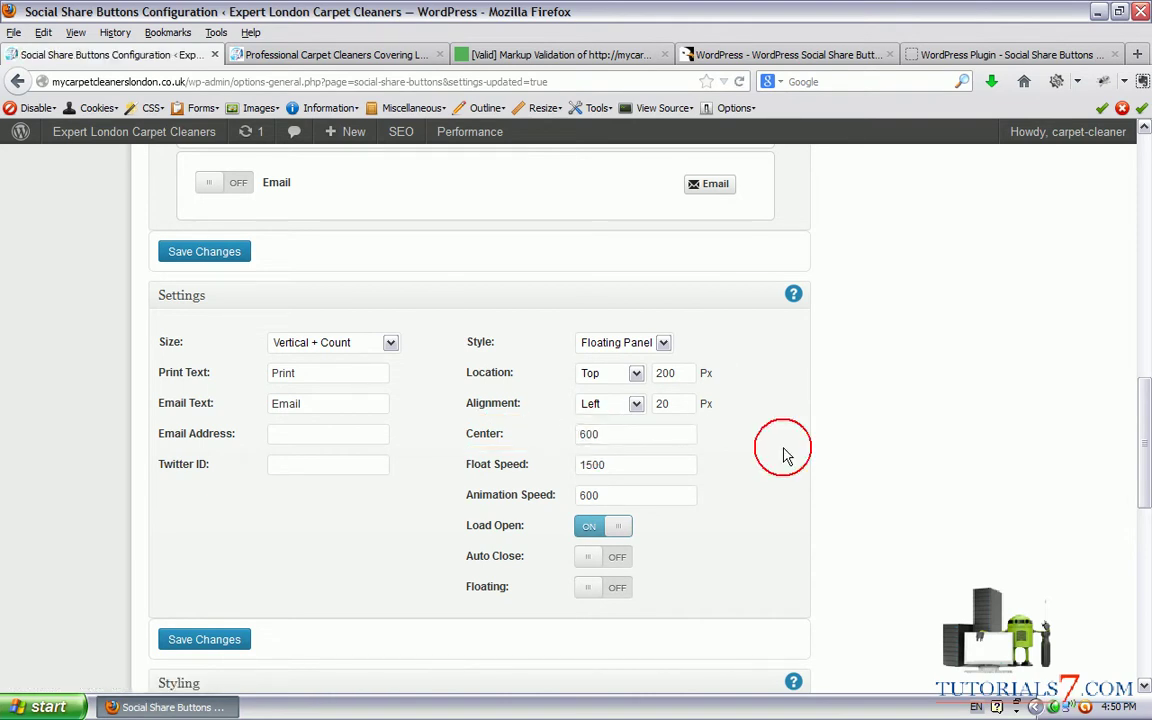
pyautogui.click(206, 640)
pyautogui.click(276, 58)
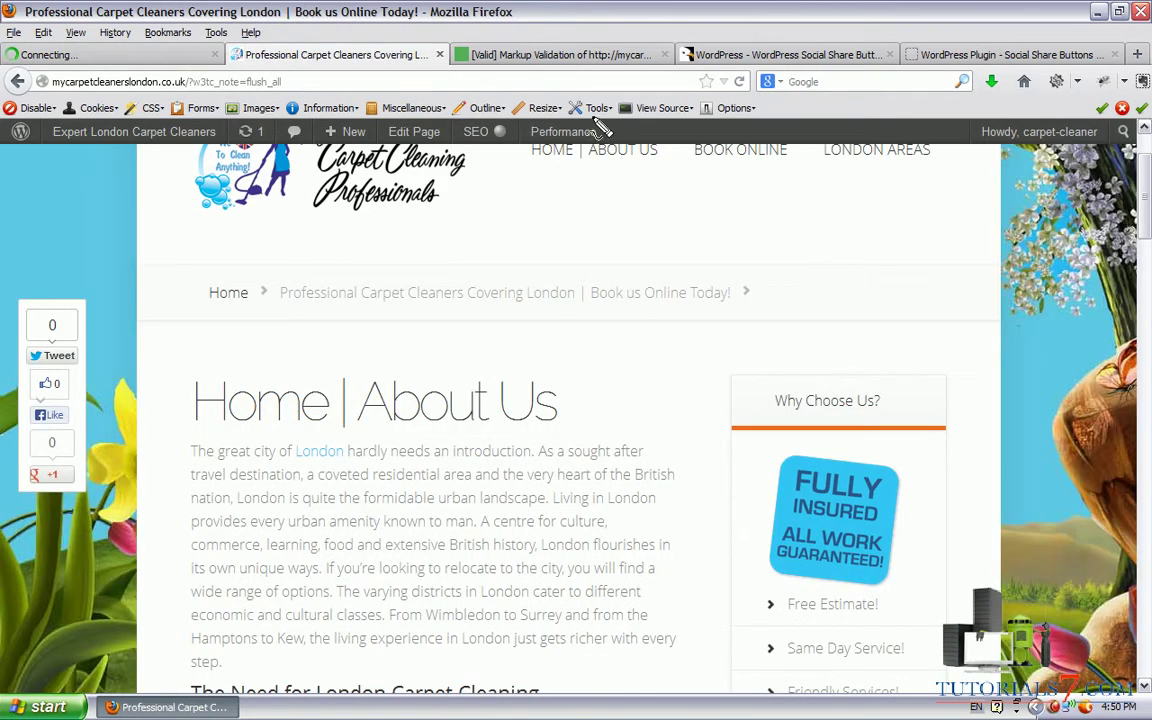
pyautogui.moveTo(592, 118); pyautogui.dragTo(604, 697)
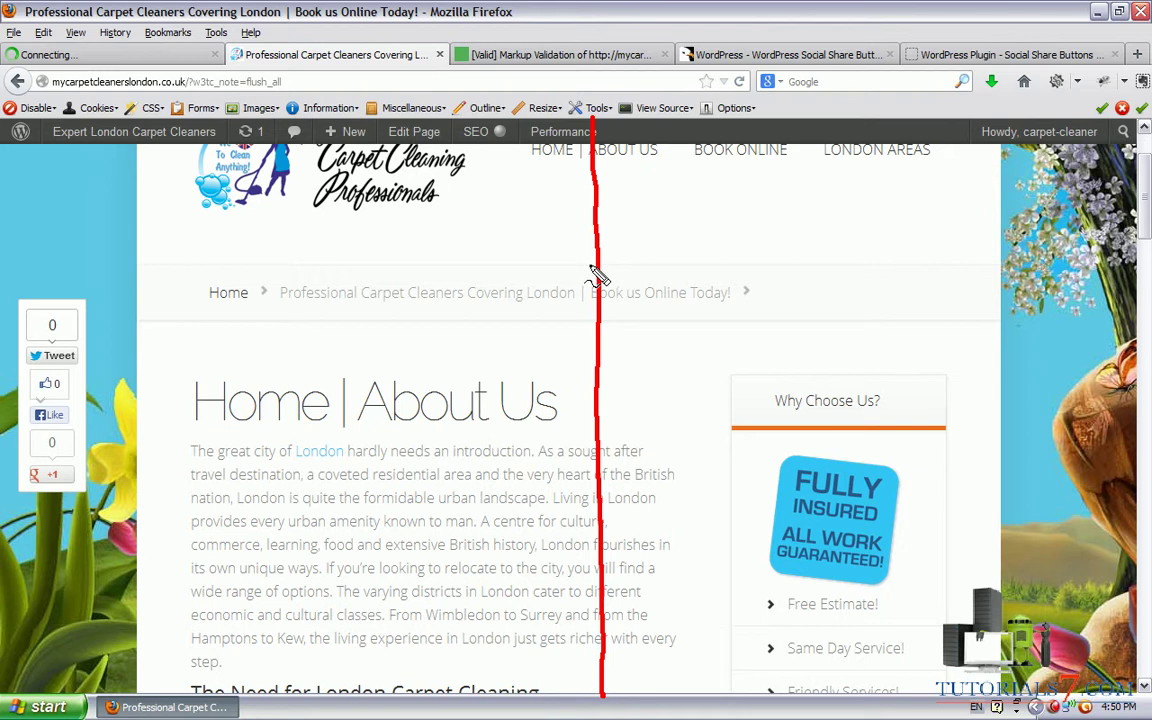
# Reload the carpet cleaners homepage so the share panel redraws with the 600 Center value
pyautogui.moveTo(594, 265); pyautogui.dragTo(225, 268)
pyautogui.moveTo(295, 268)
pyautogui.mouseDown()
pyautogui.moveTo(113, 278)
pyautogui.moveTo(108, 308)
pyautogui.moveTo(128, 296)
pyautogui.mouseUp()
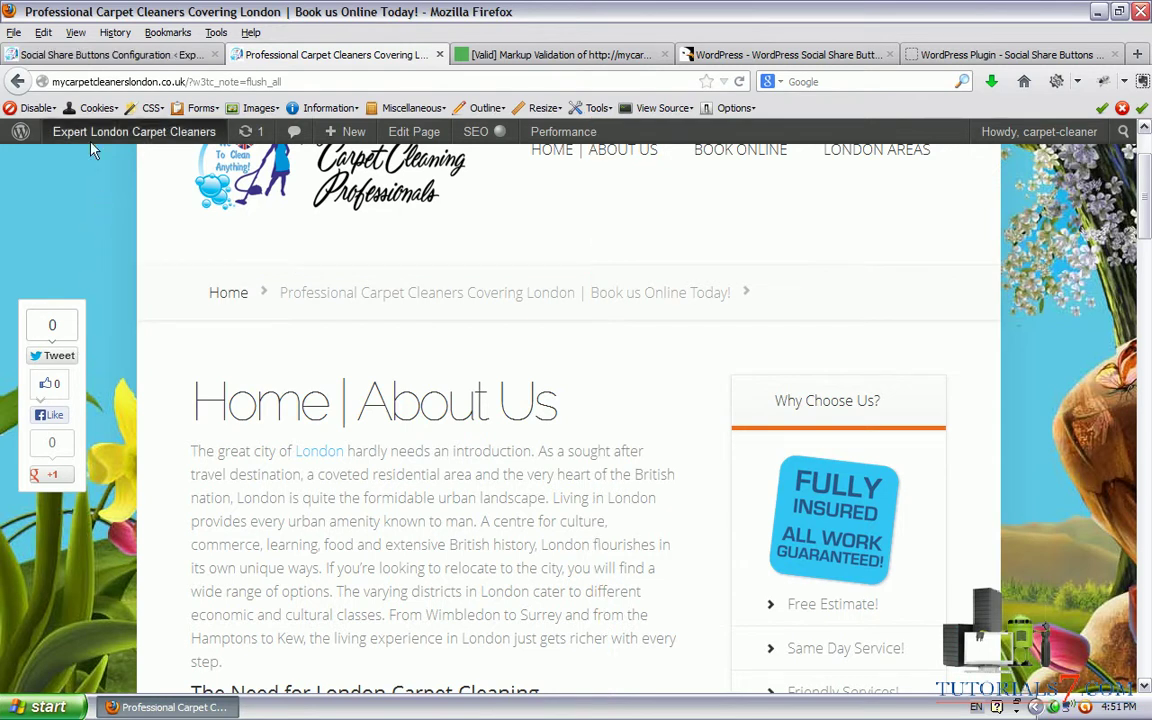
pyautogui.click(739, 81)
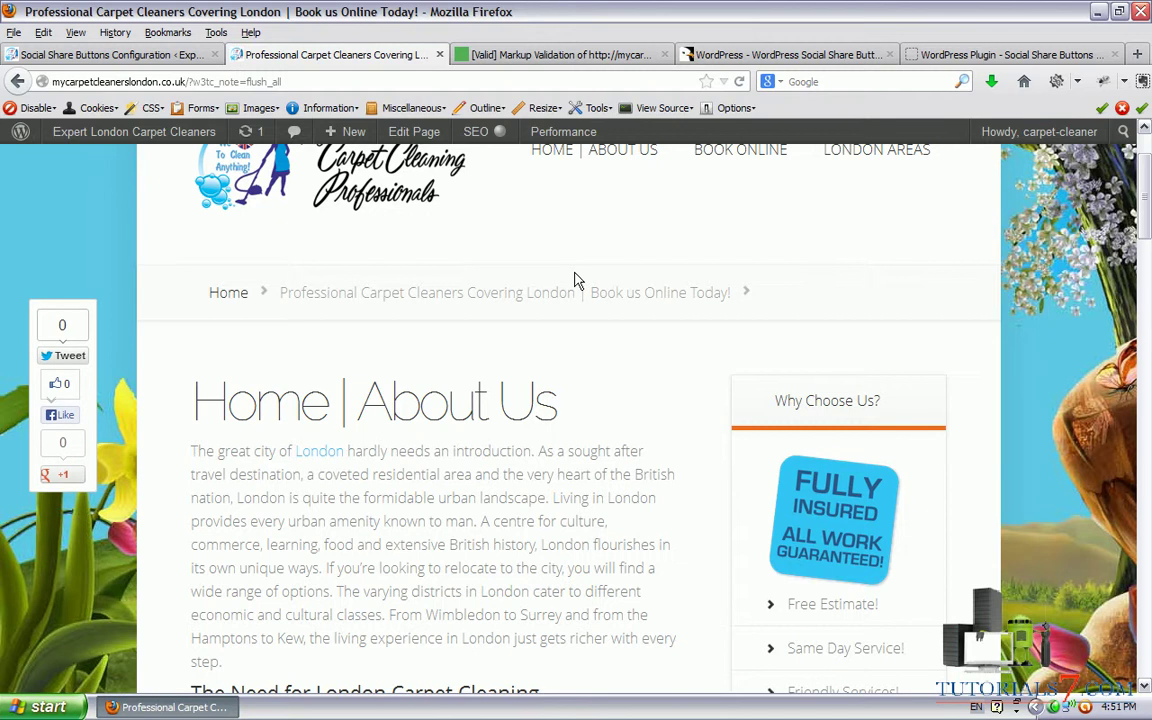
# Zoom the site in three steps and back out to test the floating panel, then return to the validator
pyautogui.hotkey('ctrl', '+')
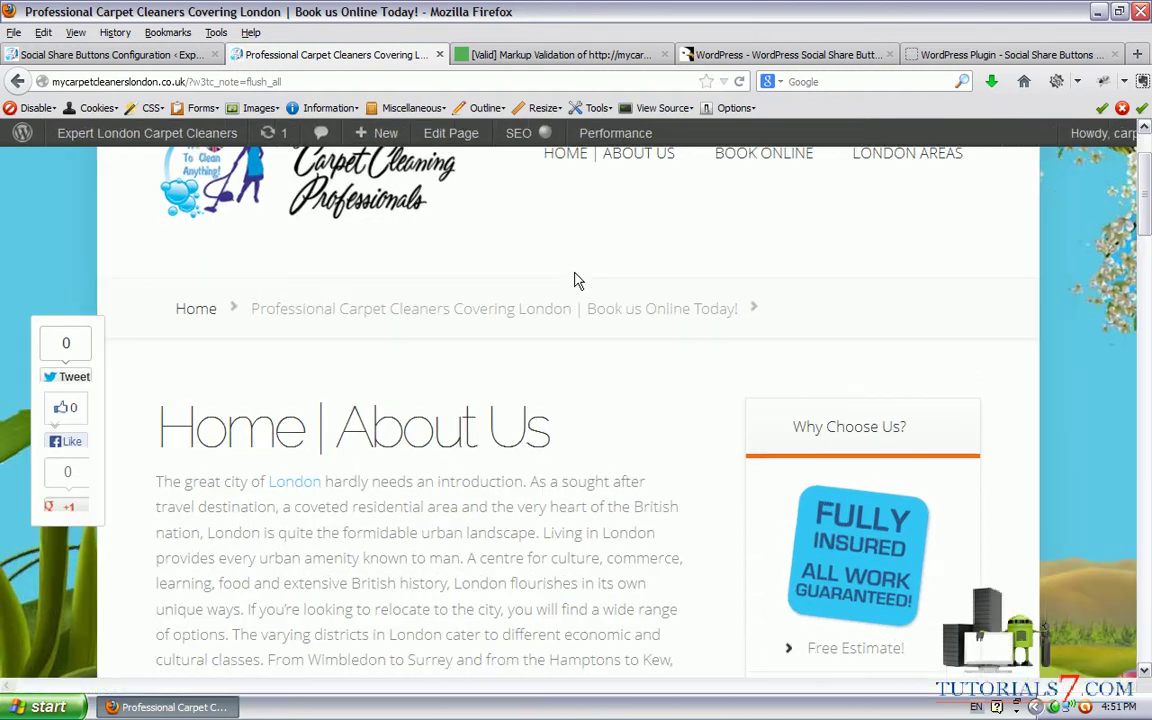
pyautogui.hotkey('ctrl', '+')
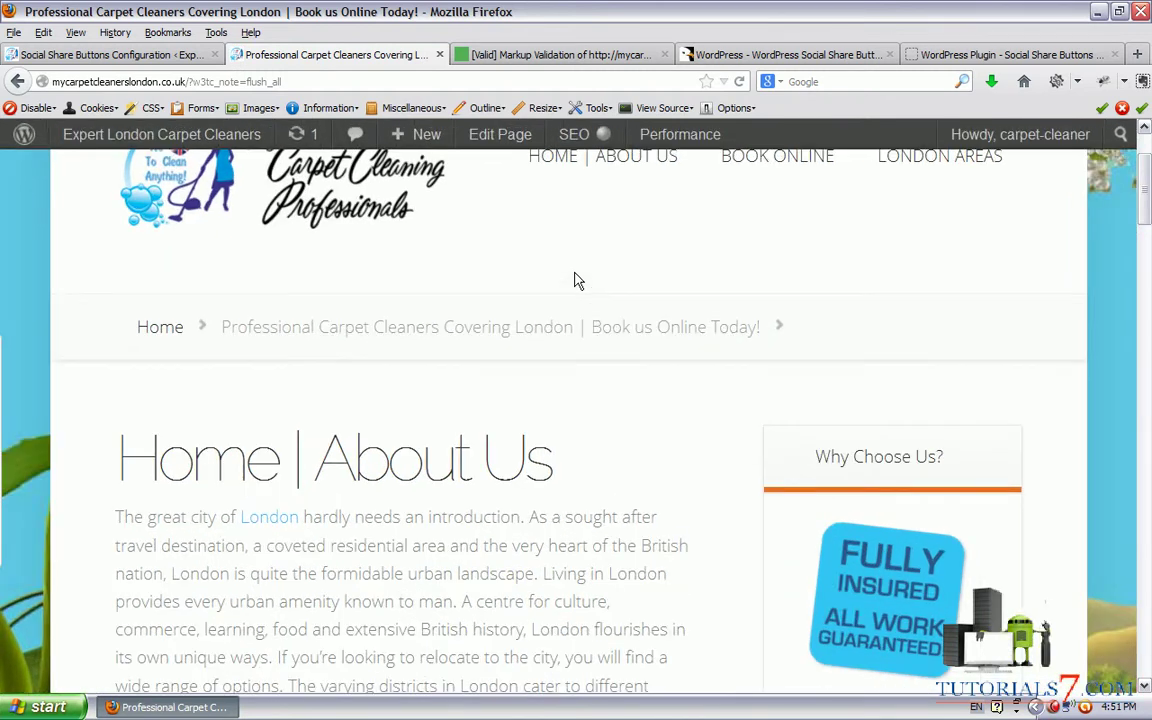
pyautogui.hotkey('ctrl', '+')
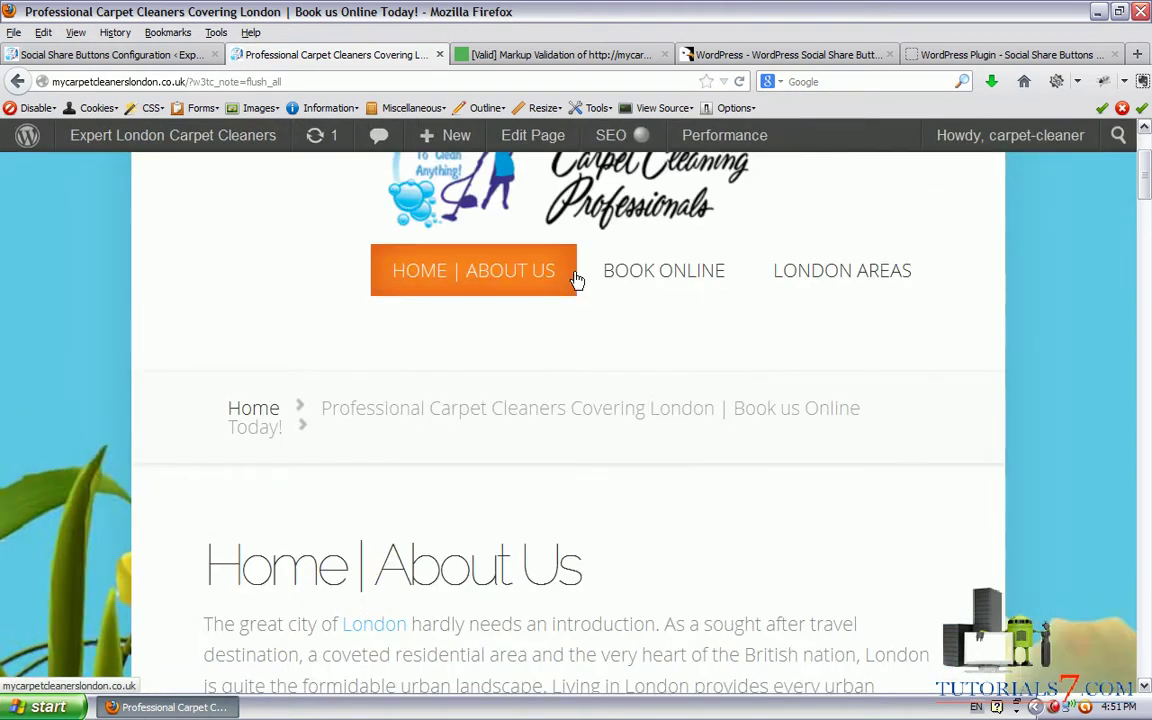
pyautogui.hotkey('ctrl', '-')
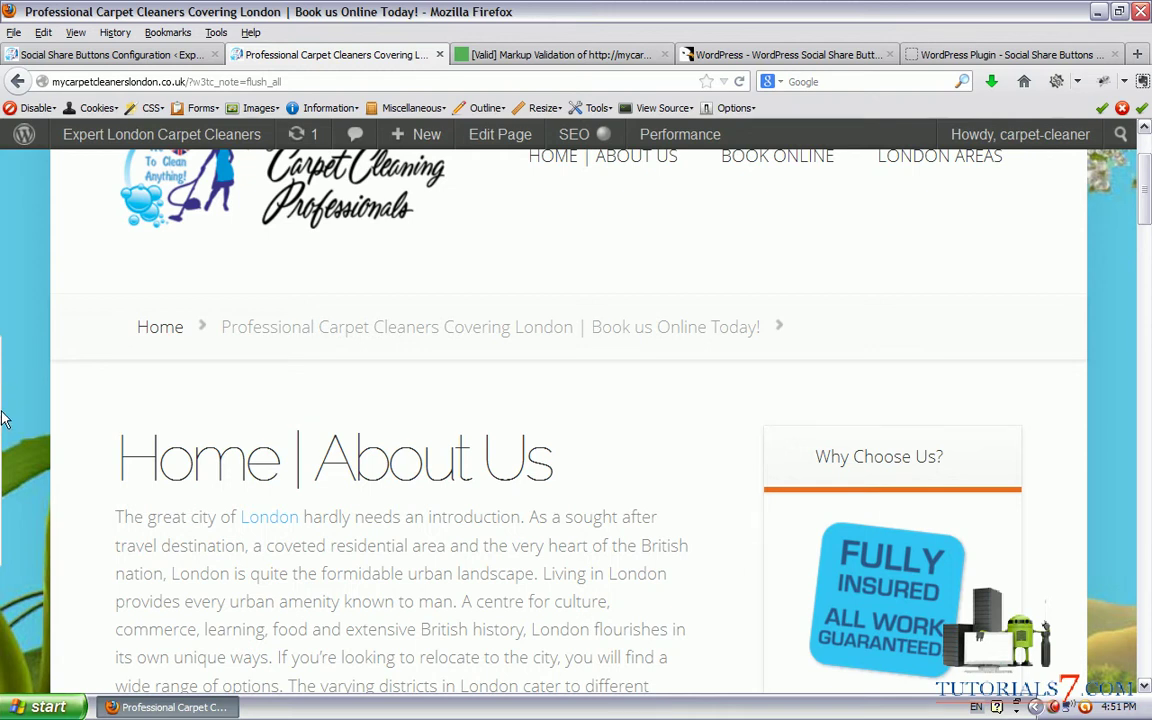
pyautogui.scroll(-4, 20, 408)
pyautogui.hotkey('ctrl', '-')
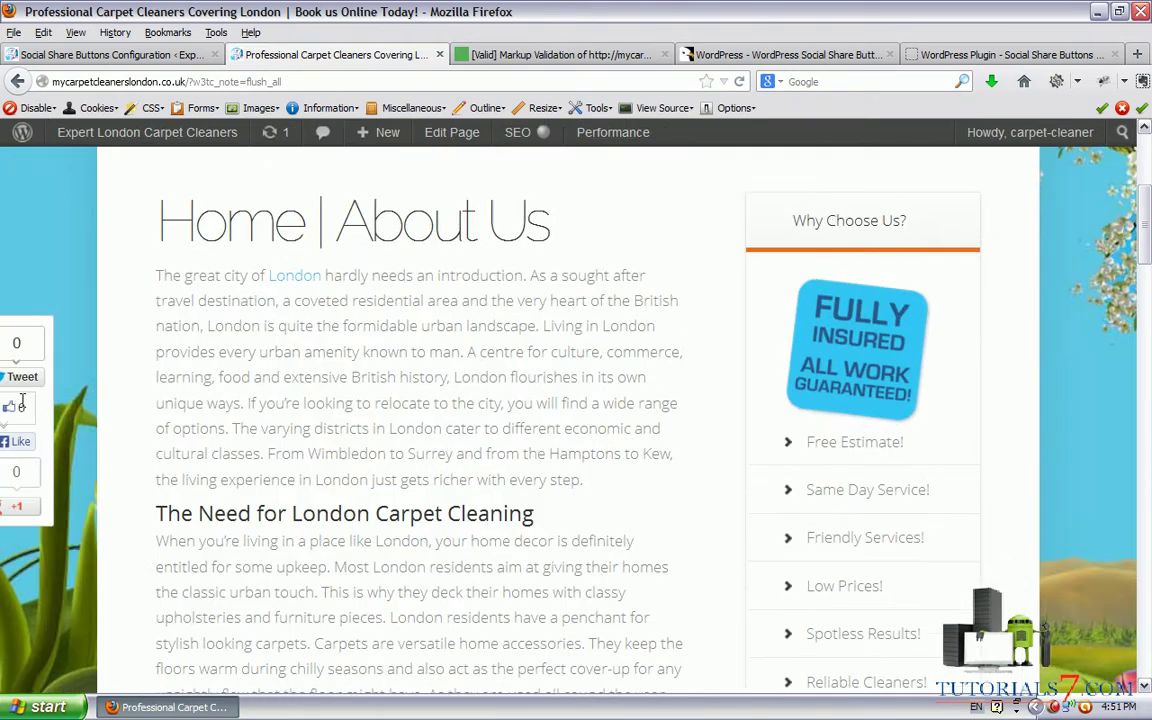
pyautogui.hotkey('ctrl', '-')
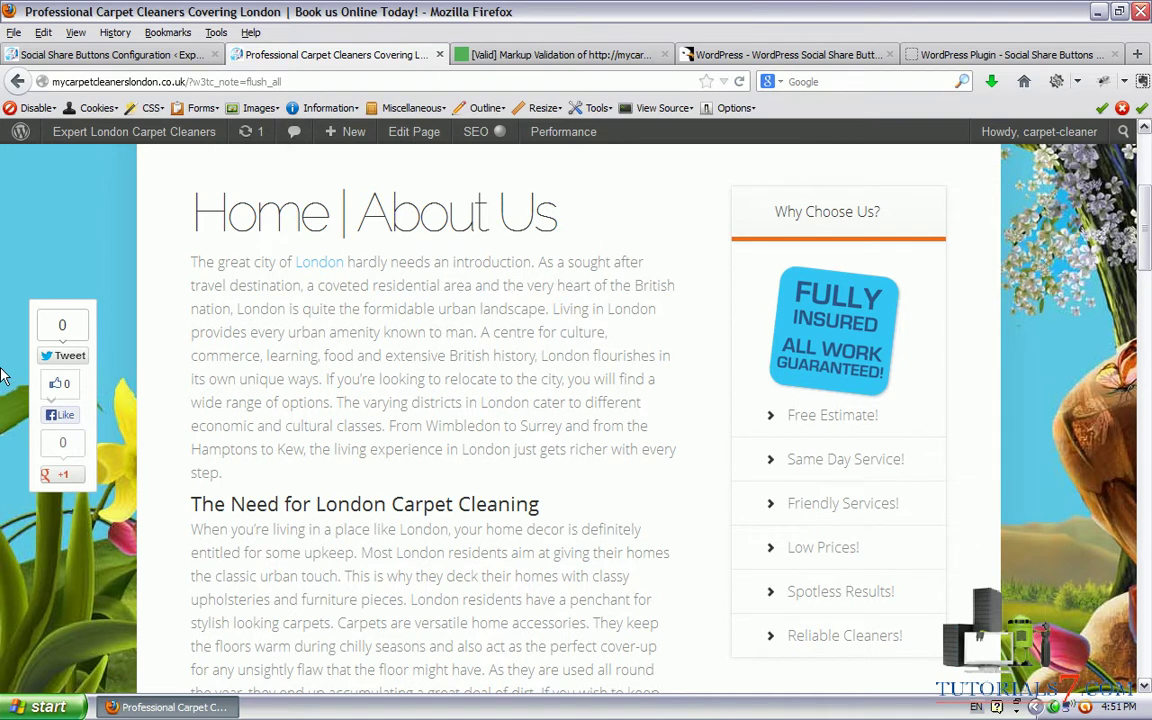
pyautogui.scroll(3, 134, 373)
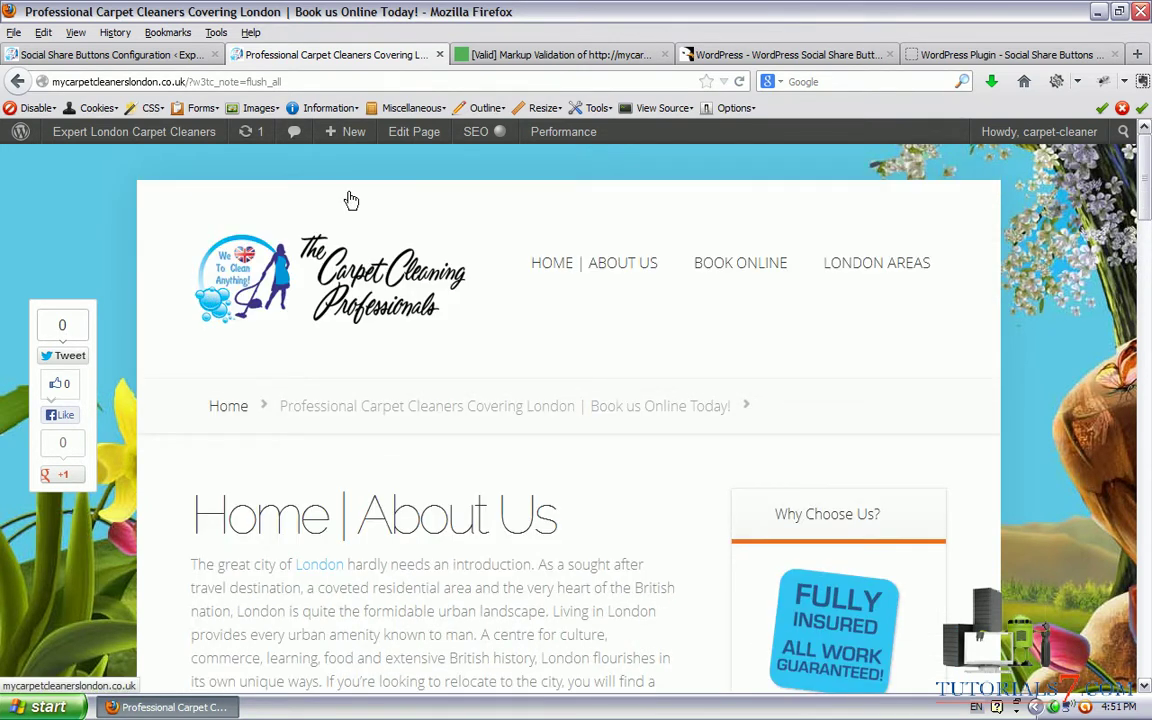
pyautogui.hotkey('ctrl', 'Tab')
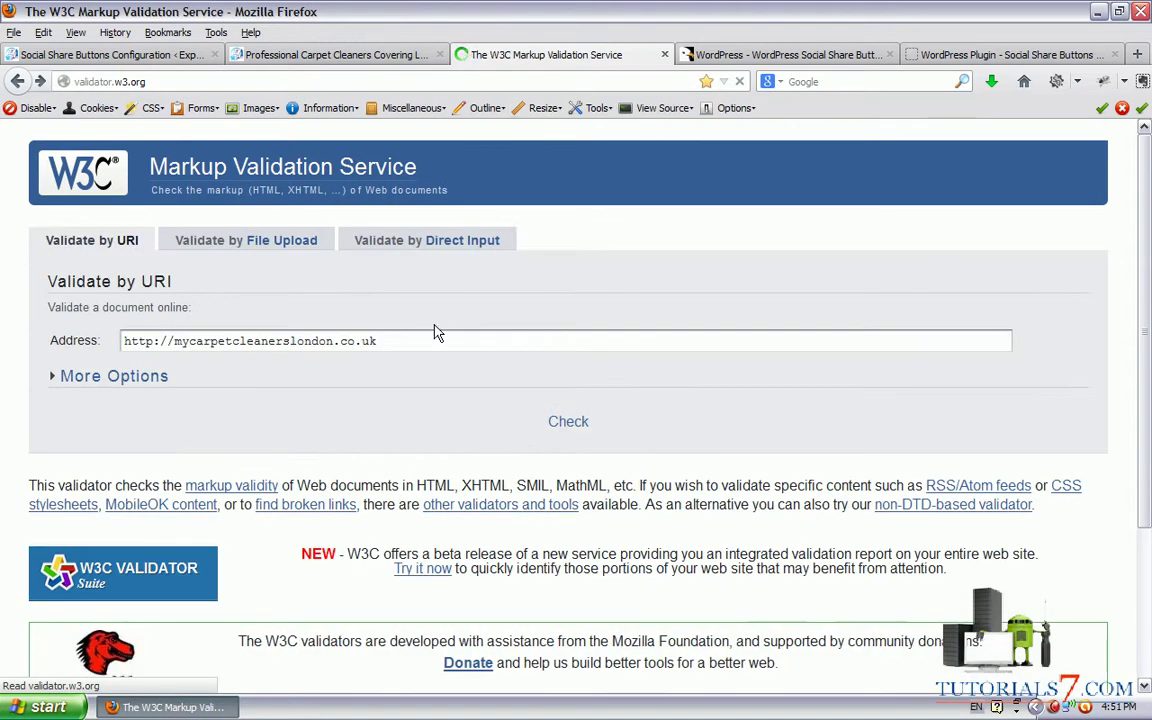
# Re-check the site's HTML5 markup, then view the live carpet-cleaning site with its share panel
pyautogui.click(549, 417)
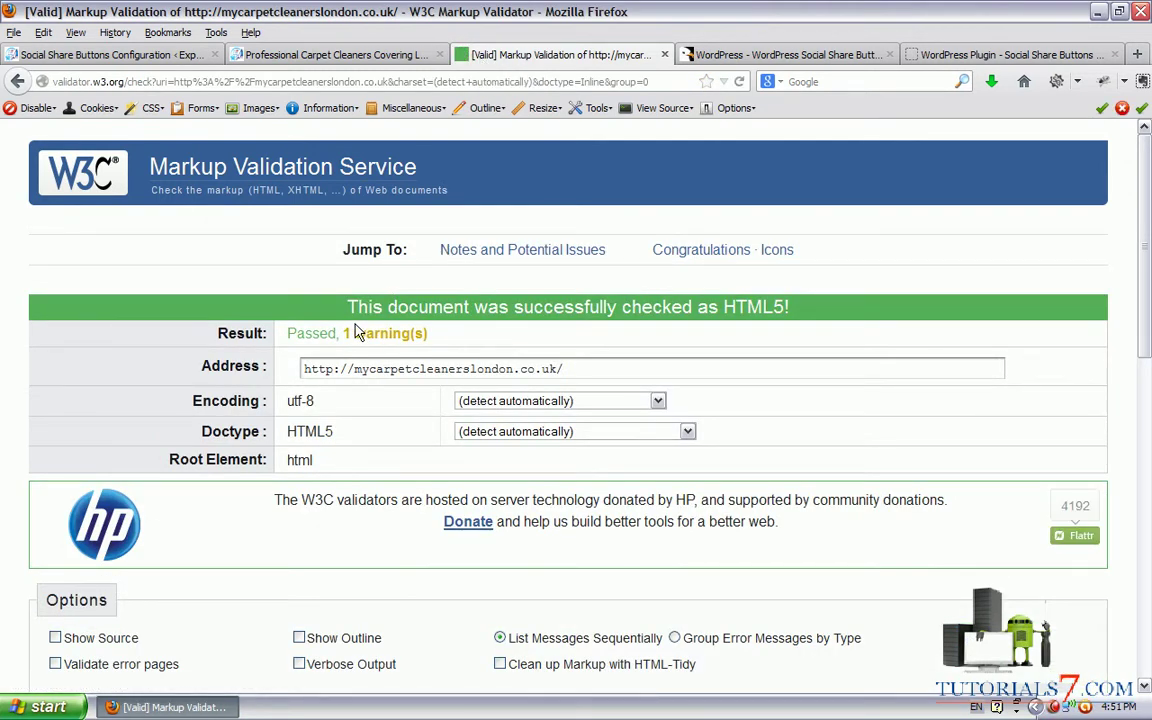
pyautogui.moveTo(357, 325)
pyautogui.mouseDown()
pyautogui.moveTo(850, 318)
pyautogui.moveTo(385, 278)
pyautogui.moveTo(344, 316)
pyautogui.mouseUp()
pyautogui.click(280, 55)
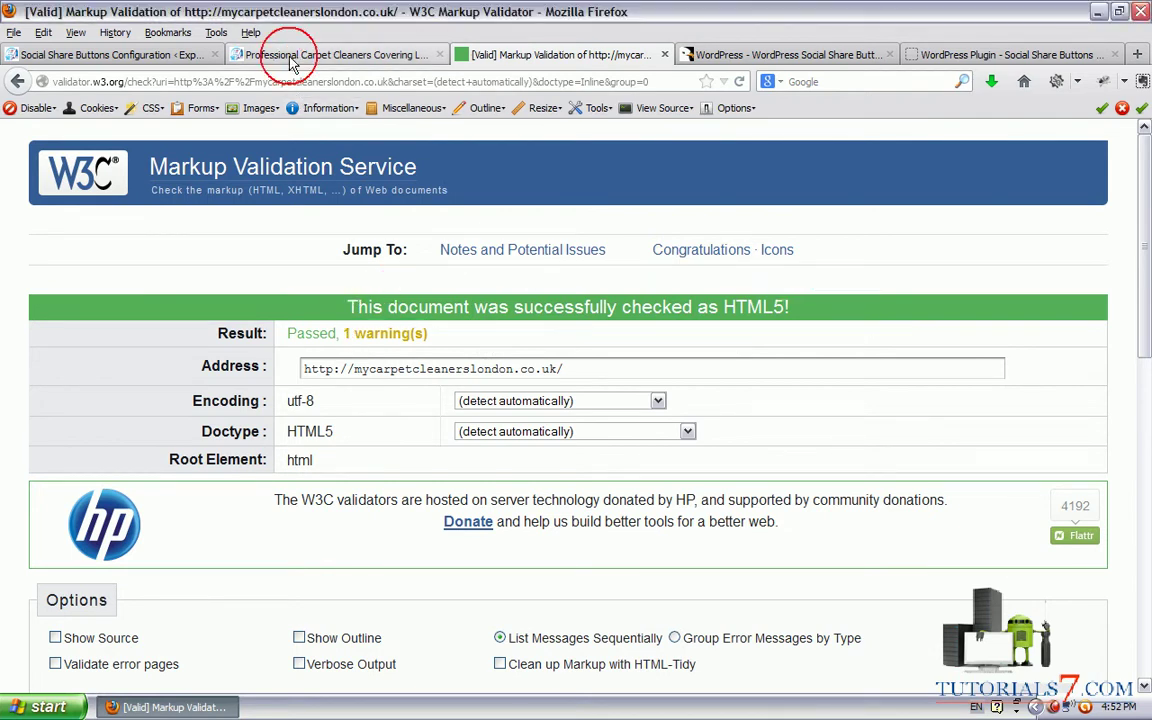
pyautogui.scroll(-5, 180, 272)
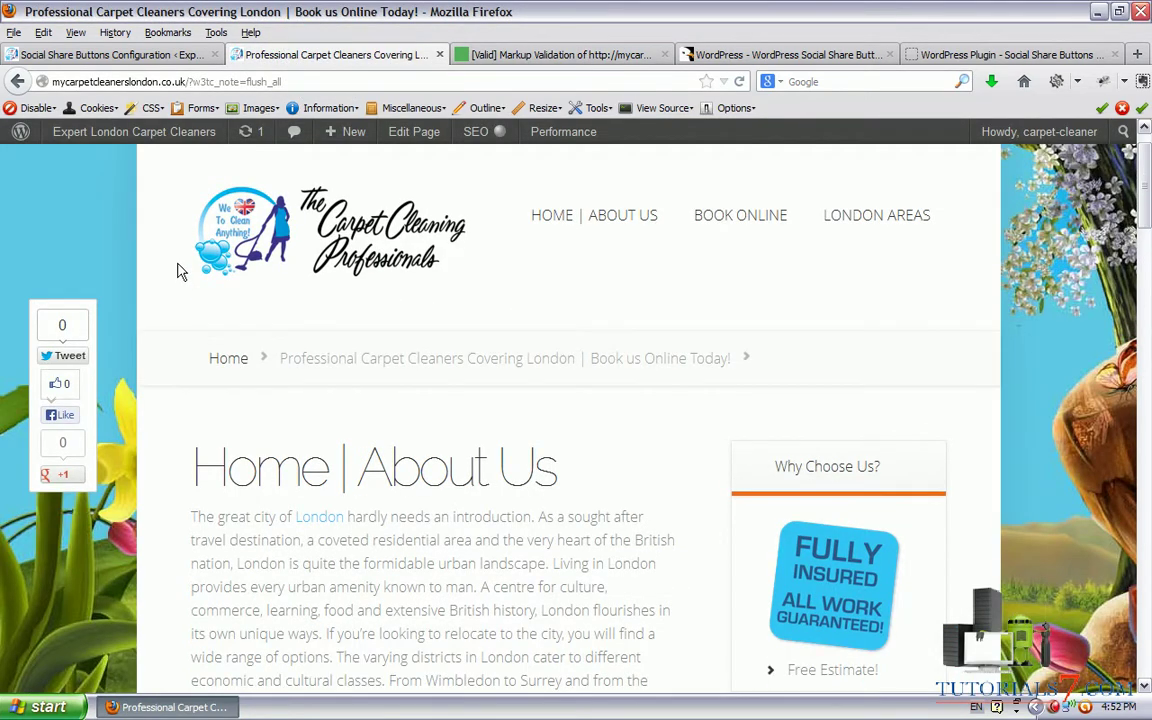
pyautogui.click(128, 55)
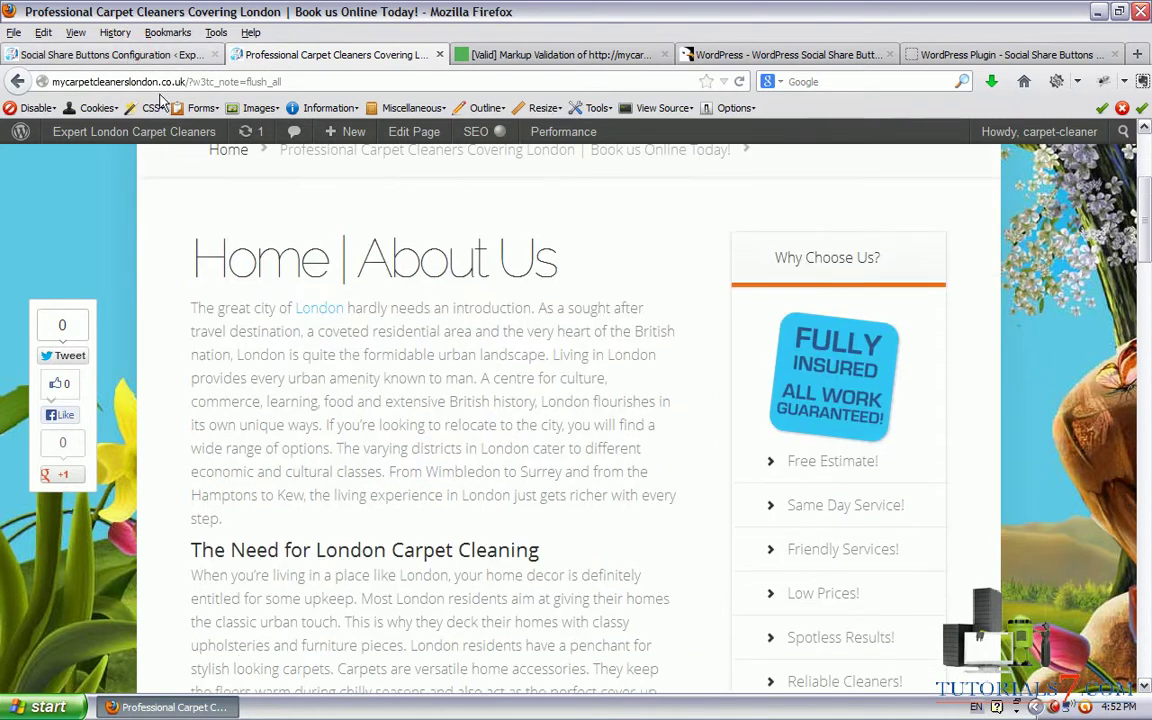
# Open the Social Share Buttons documentation and scroll through its Custom Fields and Plugin Settings sections
pyautogui.moveTo(1147, 229); pyautogui.dragTo(1147, 347)
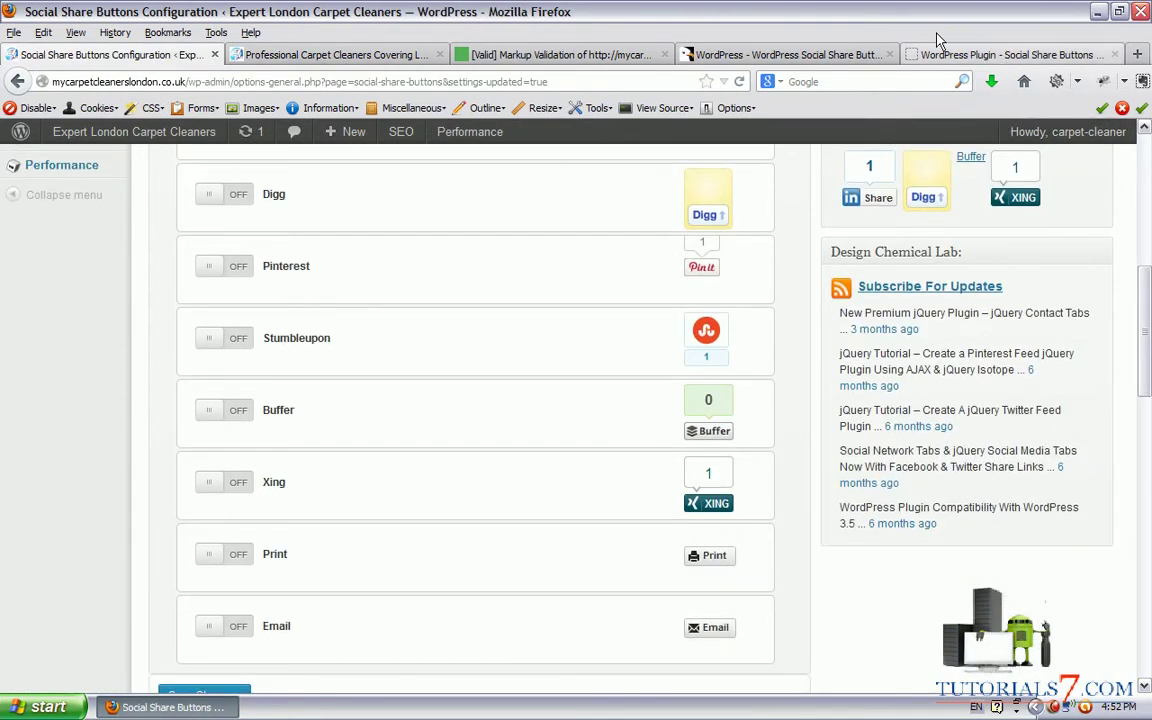
pyautogui.click(1000, 54)
pyautogui.moveTo(1143, 147); pyautogui.dragTo(1147, 377)
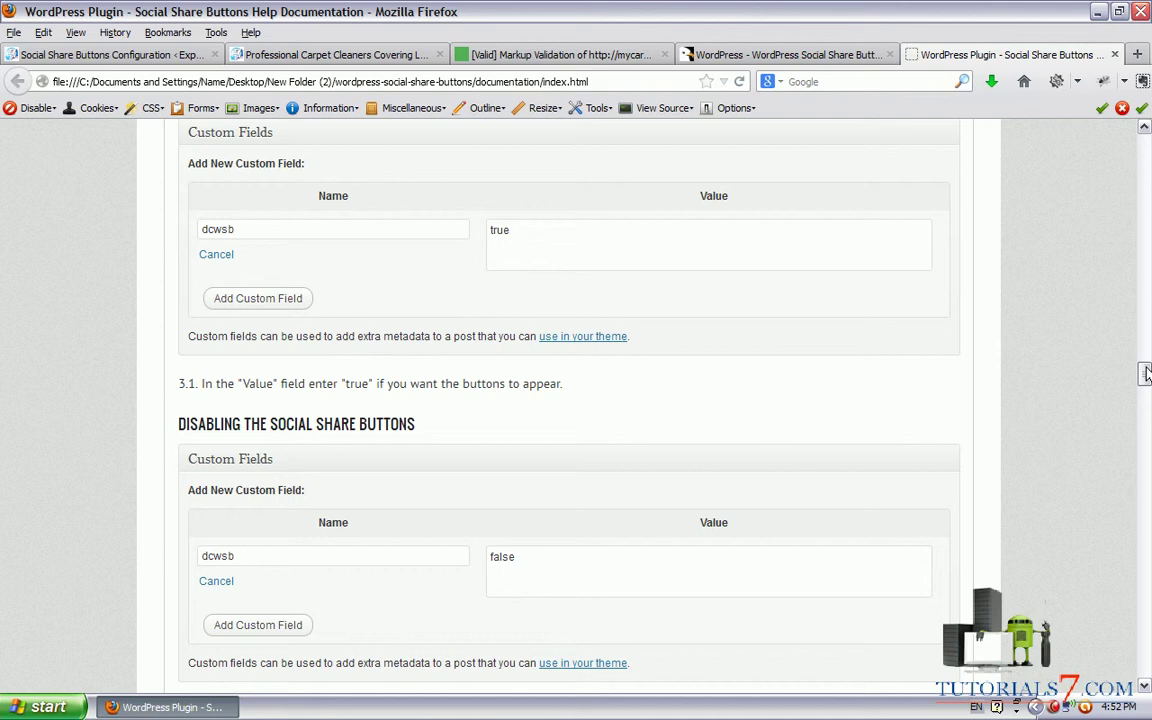
pyautogui.scroll(2, 1025, 335)
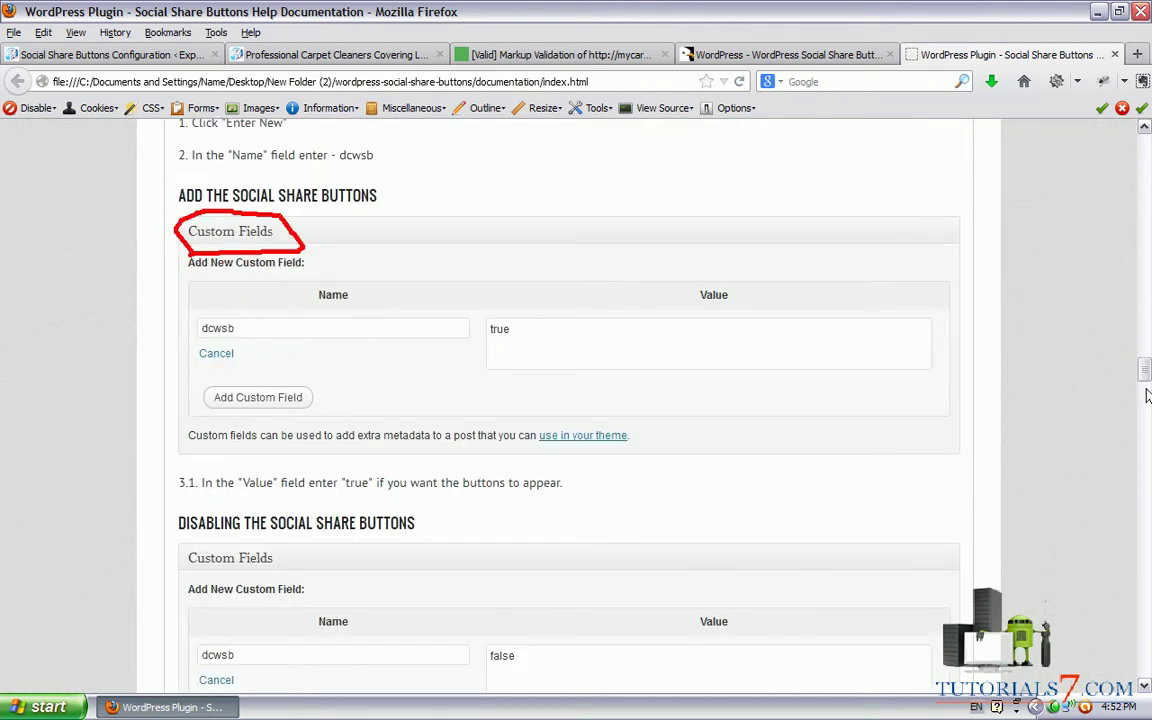
pyautogui.scroll(-12, 1147, 396)
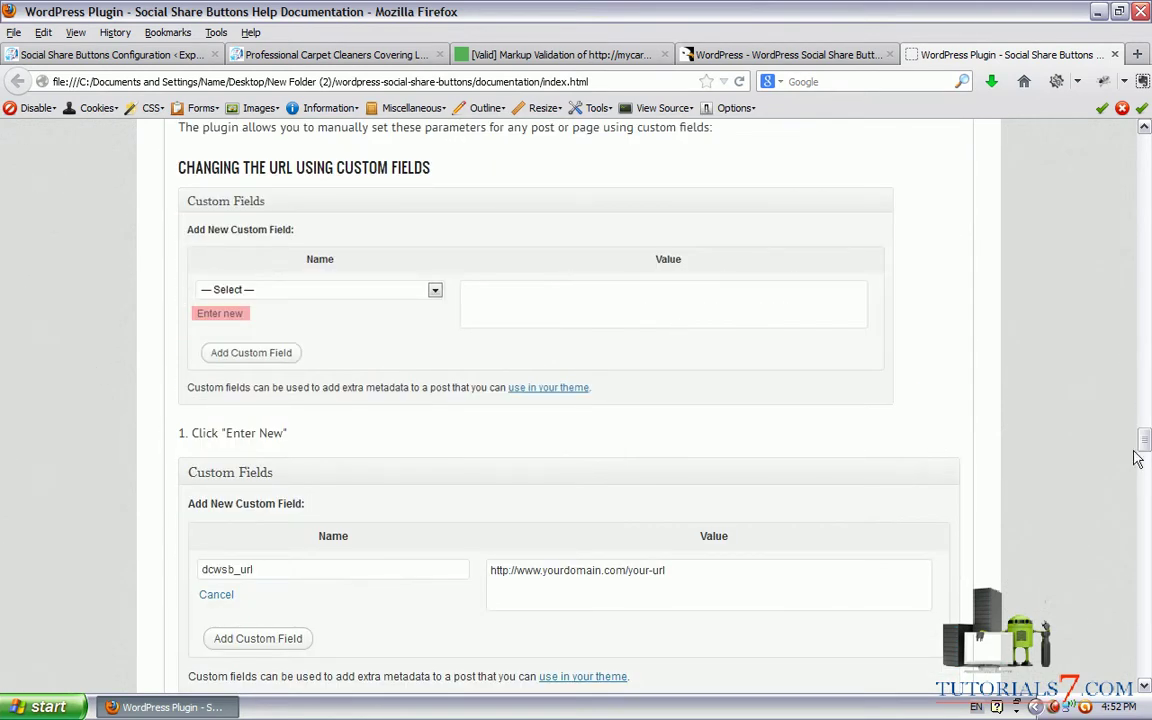
pyautogui.moveTo(1144, 442); pyautogui.dragTo(1145, 548)
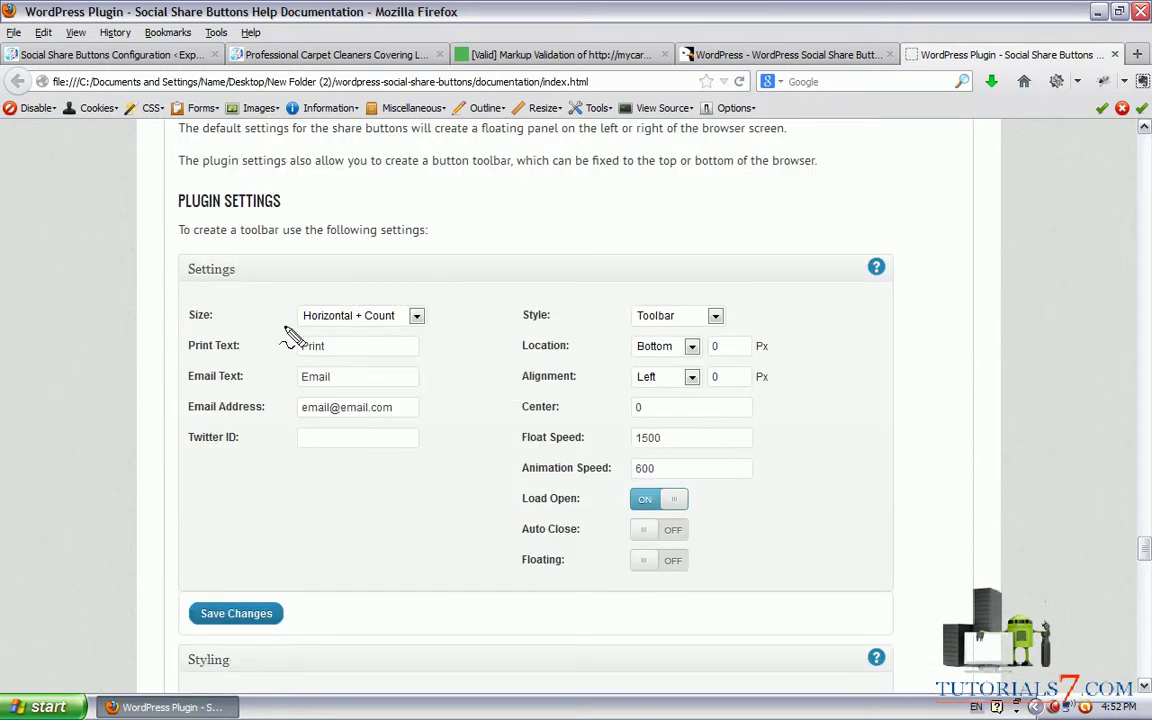
# Underline the Horizontal + Count size value and the toolbar Settings panel, then clear the marks
pyautogui.moveTo(284, 325); pyautogui.dragTo(400, 341)
pyautogui.moveTo(427, 272); pyautogui.dragTo(688, 277)
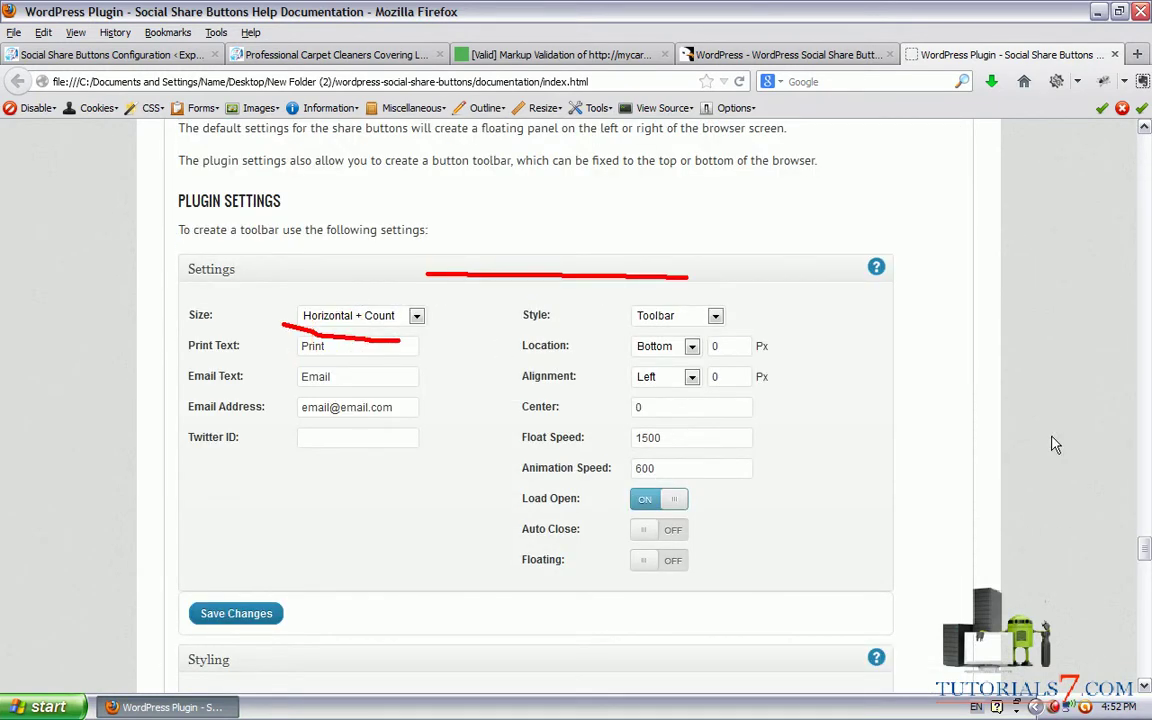
pyautogui.press('Escape')
# Scroll to the Shortcode Parameters table and draw an arrow pointing at it
pyautogui.moveTo(1145, 548); pyautogui.dragTo(1145, 591)
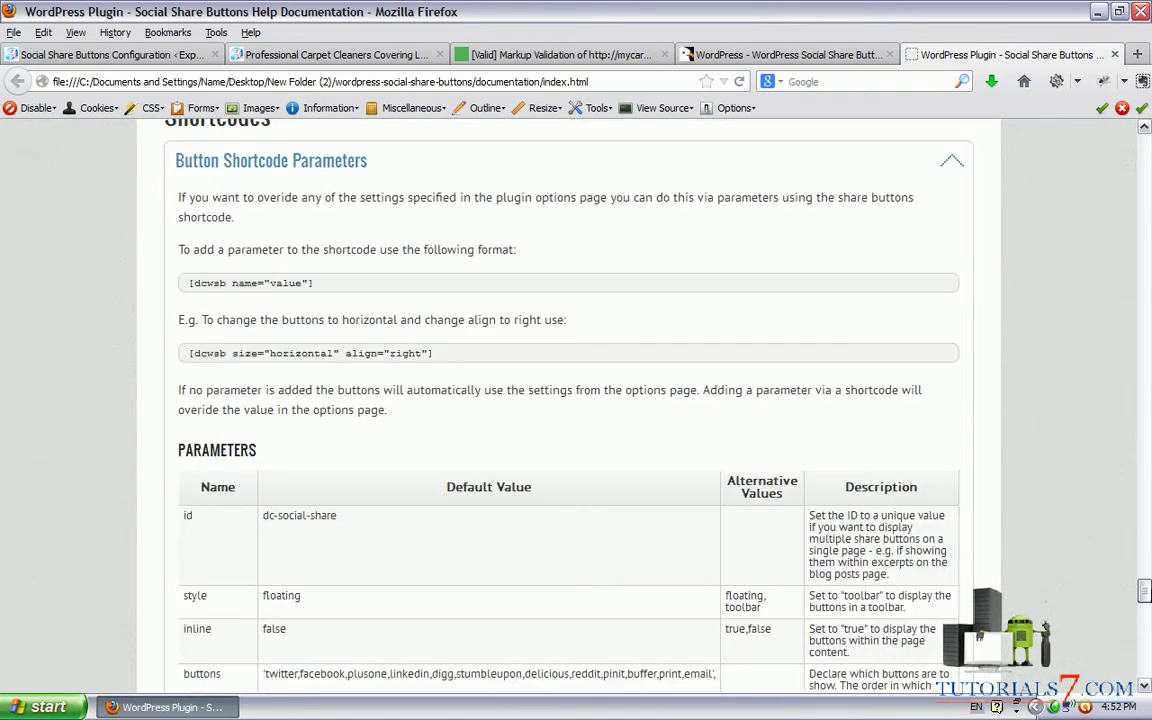
pyautogui.moveTo(122, 147); pyautogui.dragTo(180, 548)
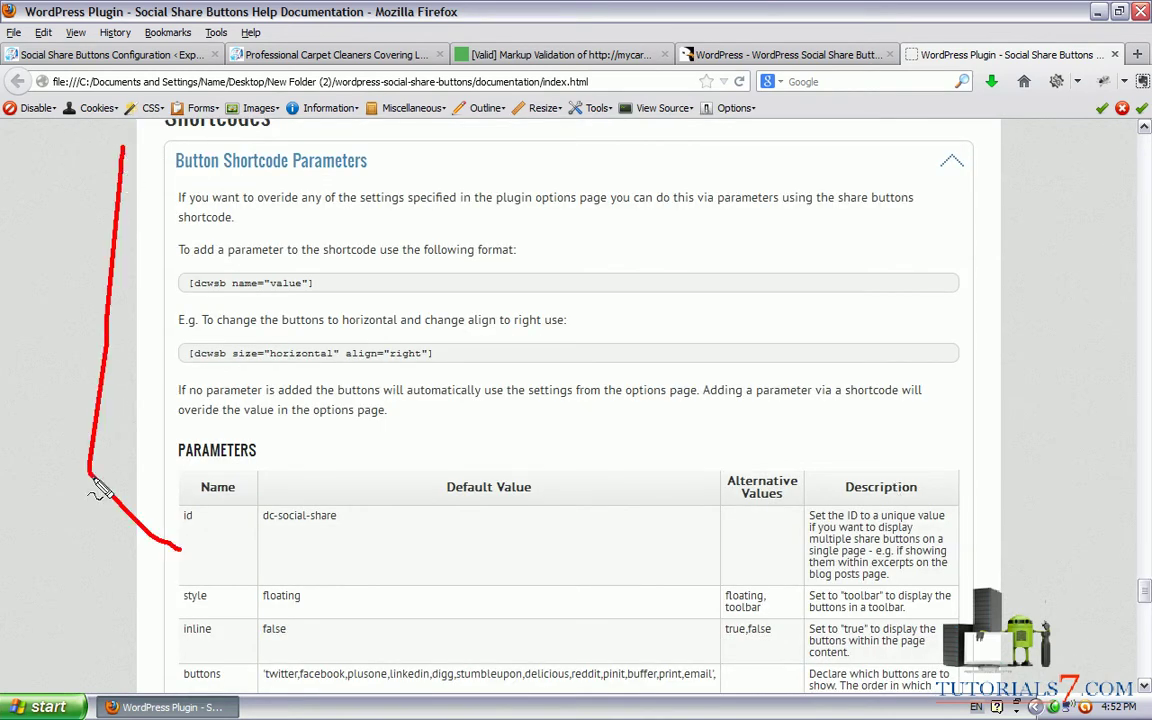
pyautogui.moveTo(168, 470)
pyautogui.mouseDown()
pyautogui.moveTo(180, 548)
pyautogui.moveTo(125, 528)
pyautogui.mouseUp()
pyautogui.press('Escape')
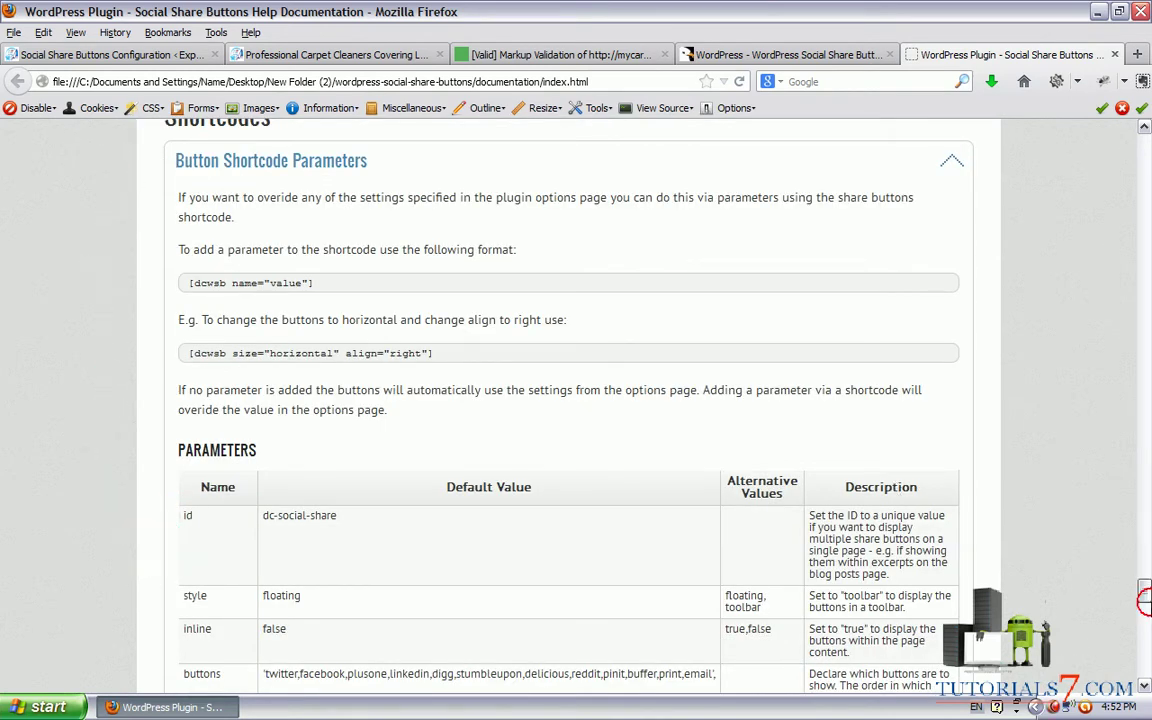
pyautogui.moveTo(1145, 600); pyautogui.dragTo(1145, 630)
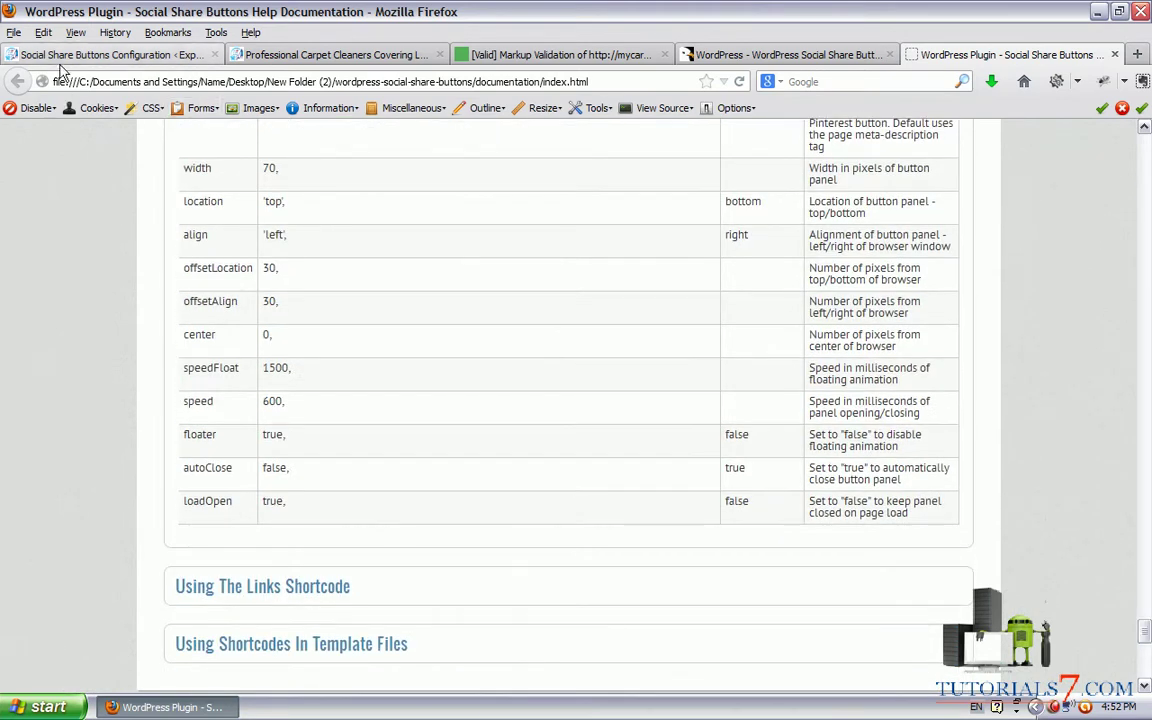
# Look over the live carpet-cleaning site again, scrolling through the page
pyautogui.hotkey('ctrl', 'Tab')
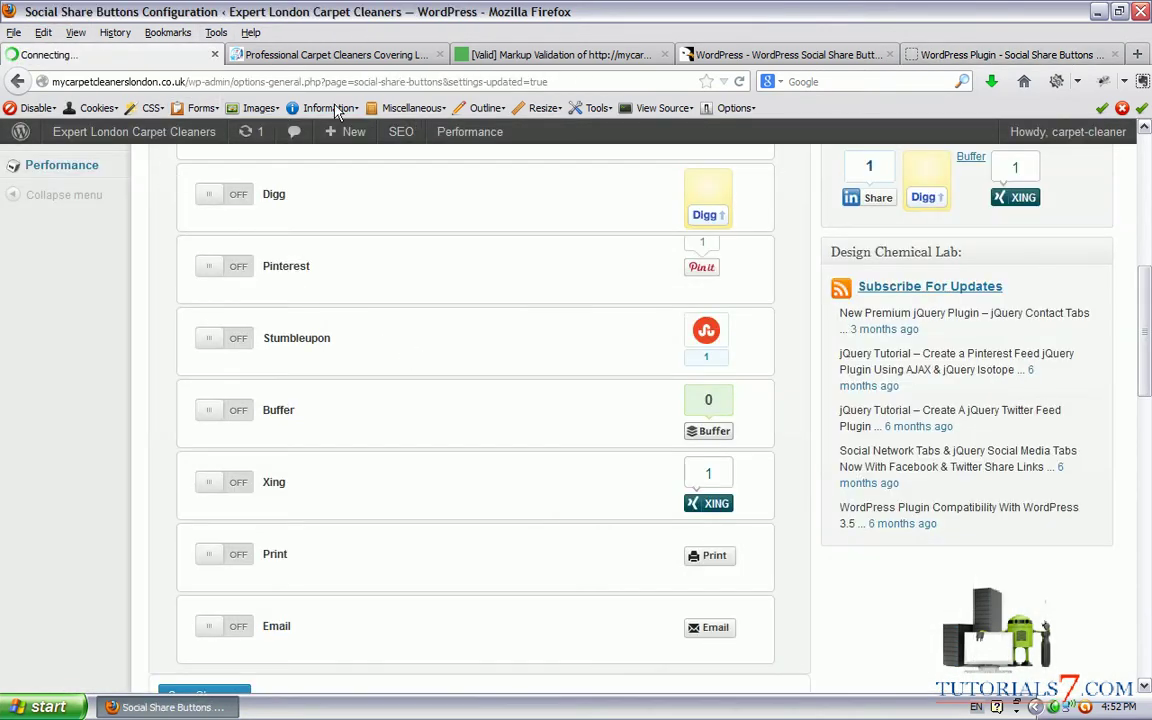
pyautogui.click(288, 57)
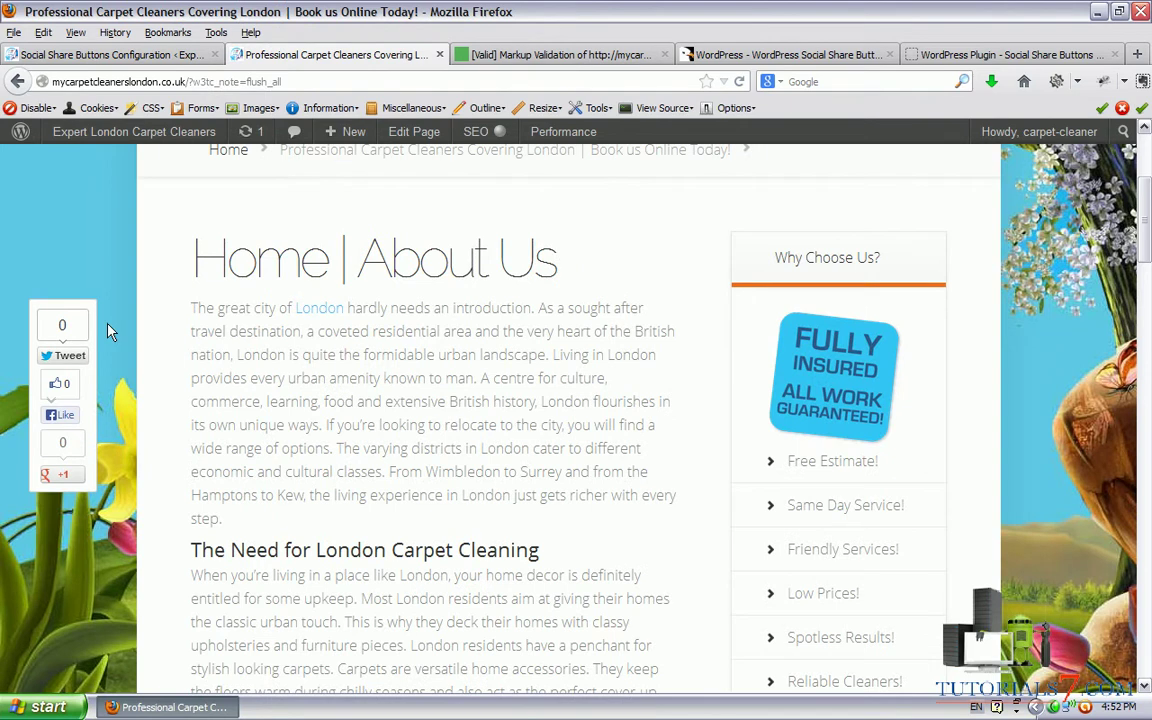
pyautogui.scroll(5, 1125, 258)
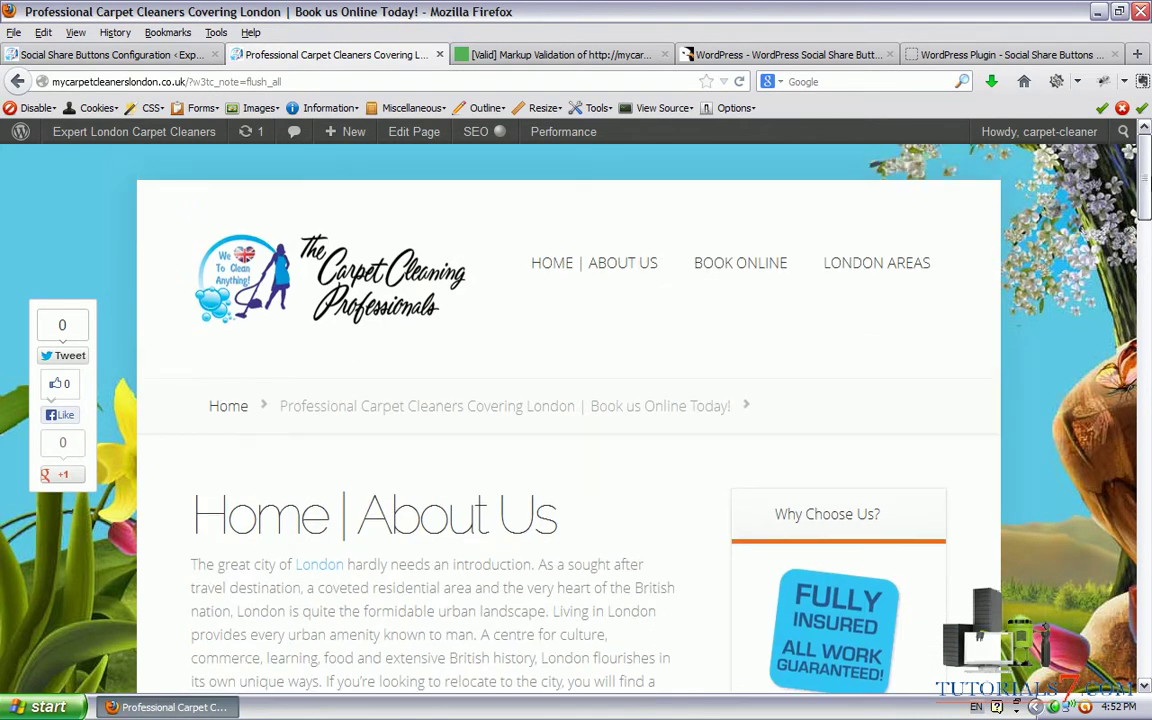
pyautogui.scroll(-4, 1149, 287)
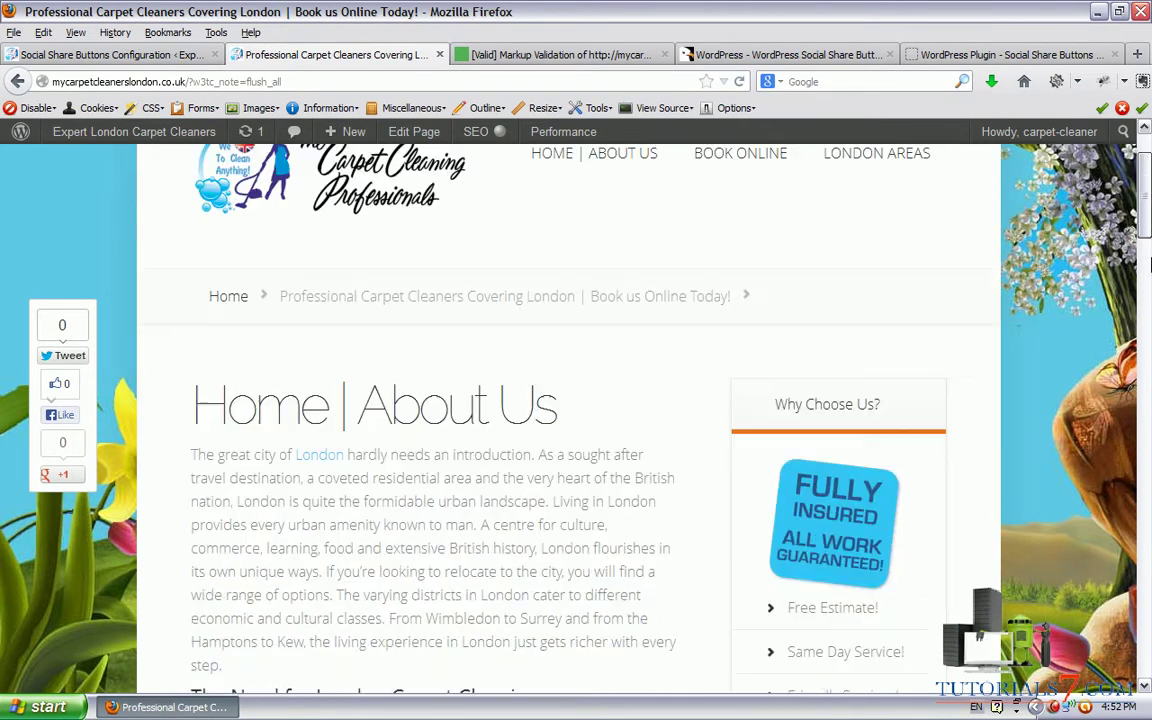
pyautogui.scroll(5, 900, 200)
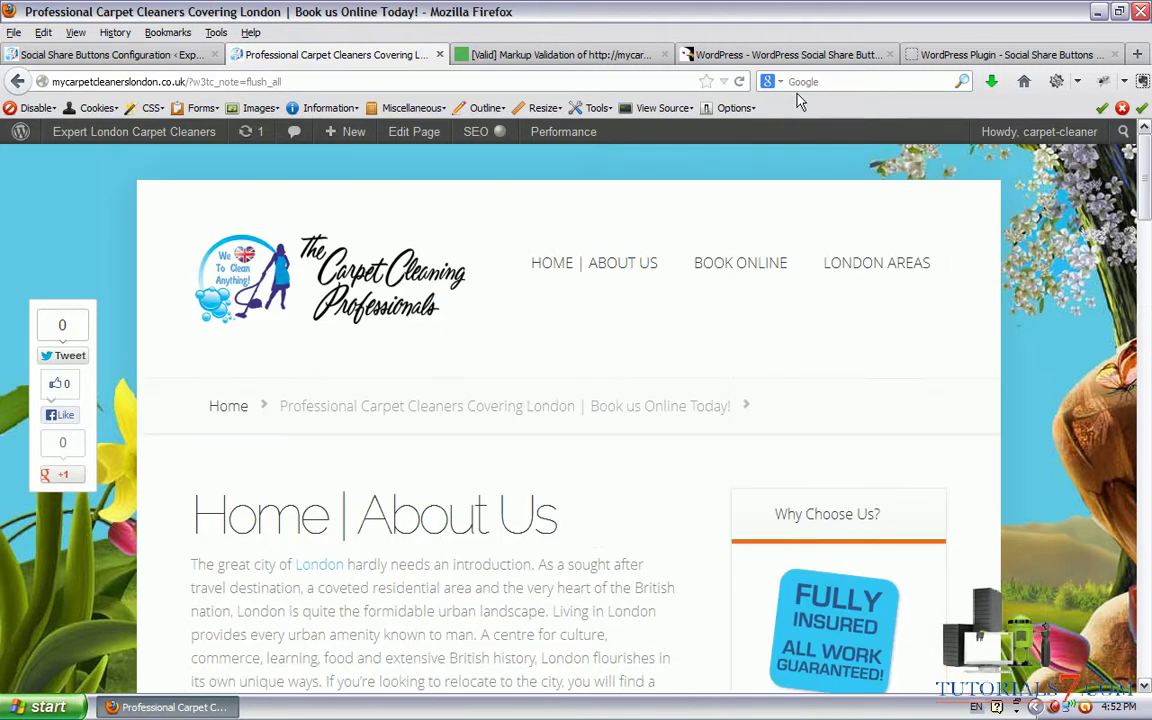
# Circle the plugin's $8 regular licence price on CodeCanyon, then return to the validation result
pyautogui.click(722, 55)
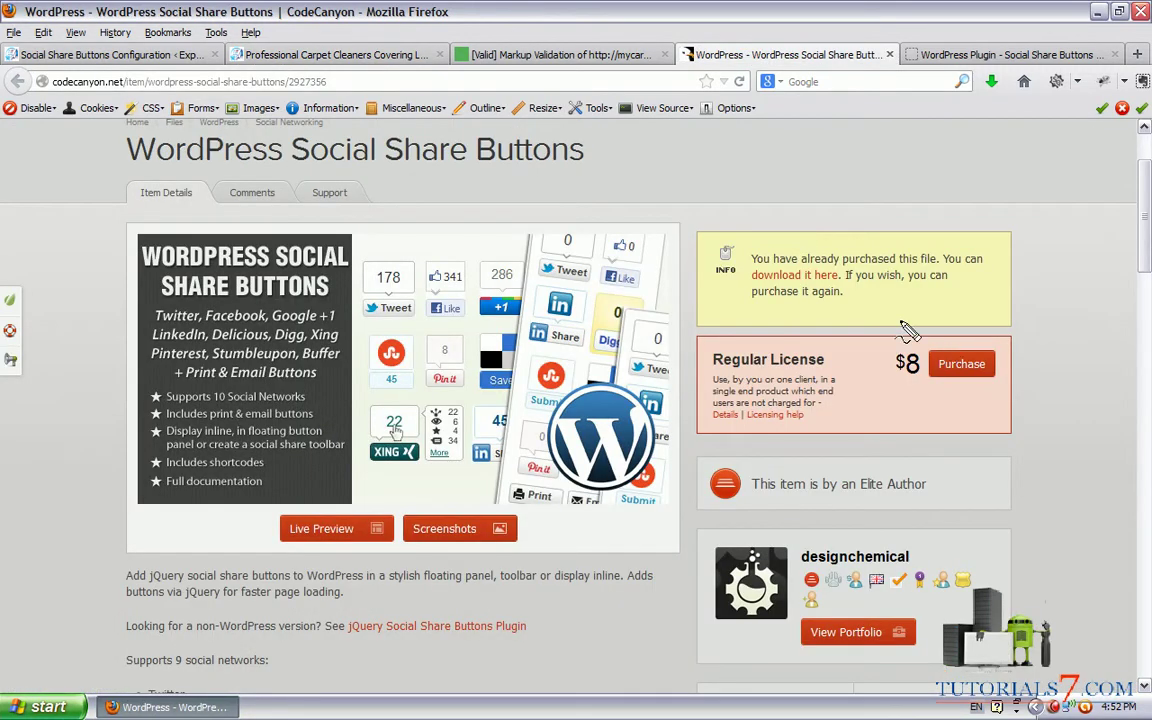
pyautogui.moveTo(912, 337)
pyautogui.mouseDown()
pyautogui.moveTo(877, 368)
pyautogui.moveTo(893, 414)
pyautogui.moveTo(878, 340)
pyautogui.mouseUp()
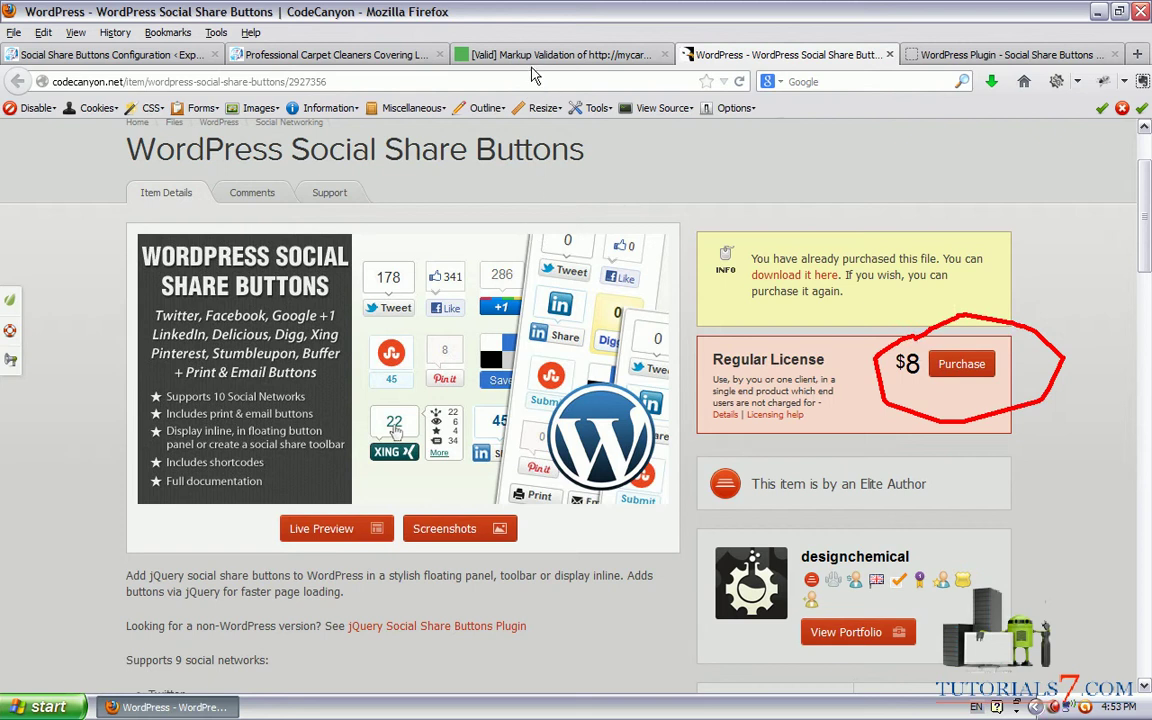
pyautogui.press('Escape')
pyautogui.click(536, 57)
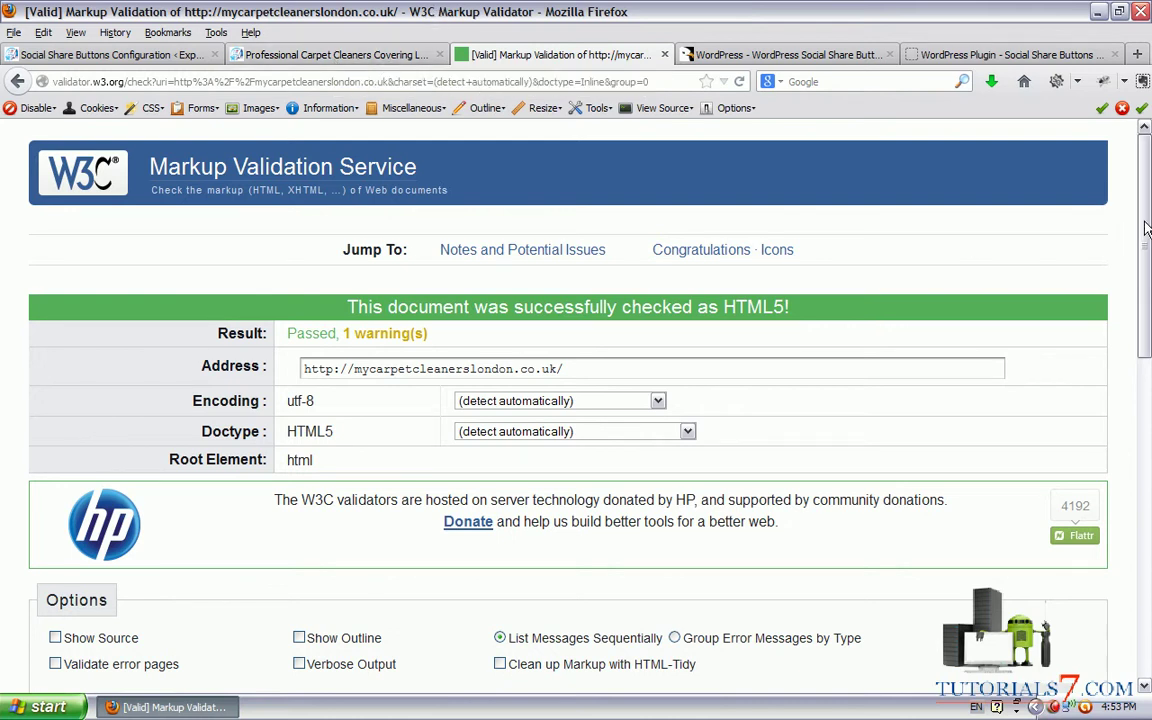
# Scroll through the validator results, then review the live carpet-cleaning site again
pyautogui.scroll(-5, 1131, 257)
pyautogui.scroll(-7, 1148, 543)
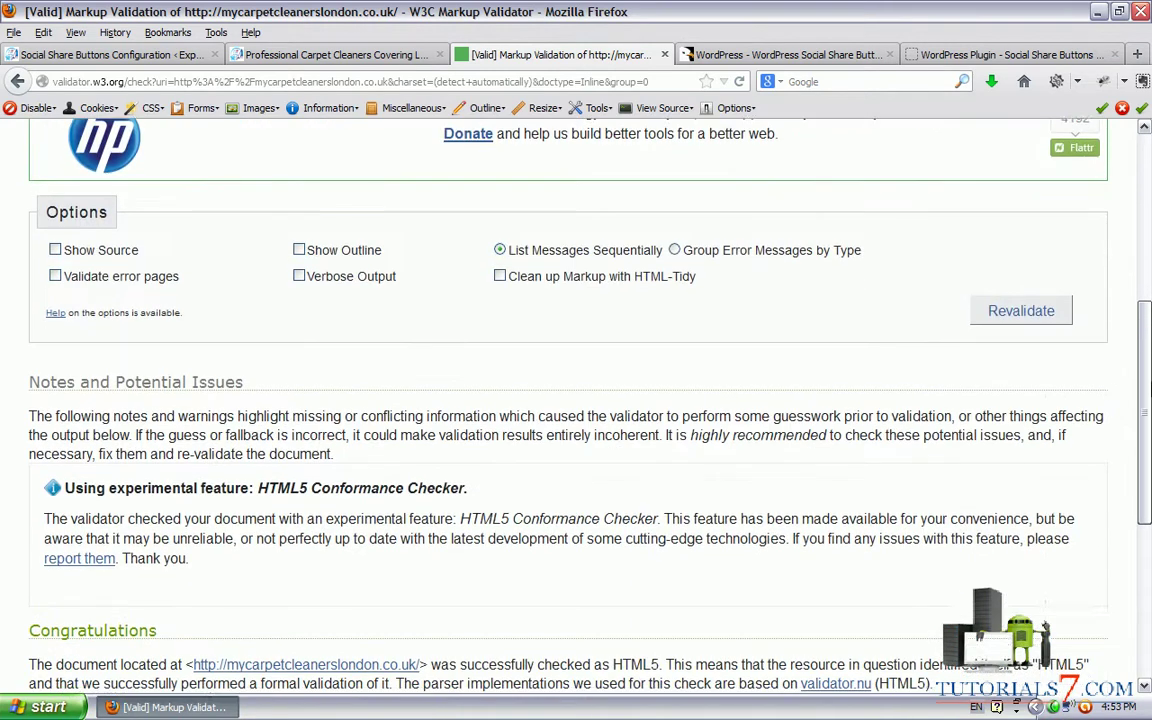
pyautogui.scroll(12, 1147, 510)
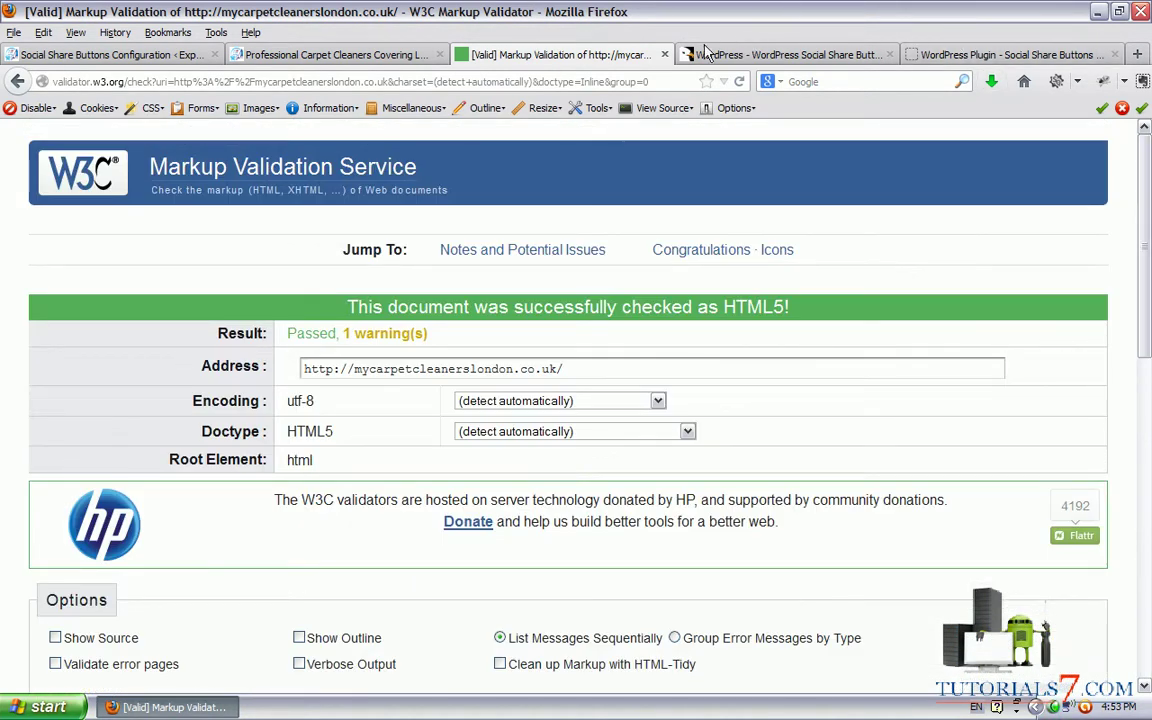
pyautogui.hotkey('ctrl', 'shift', 'Tab')
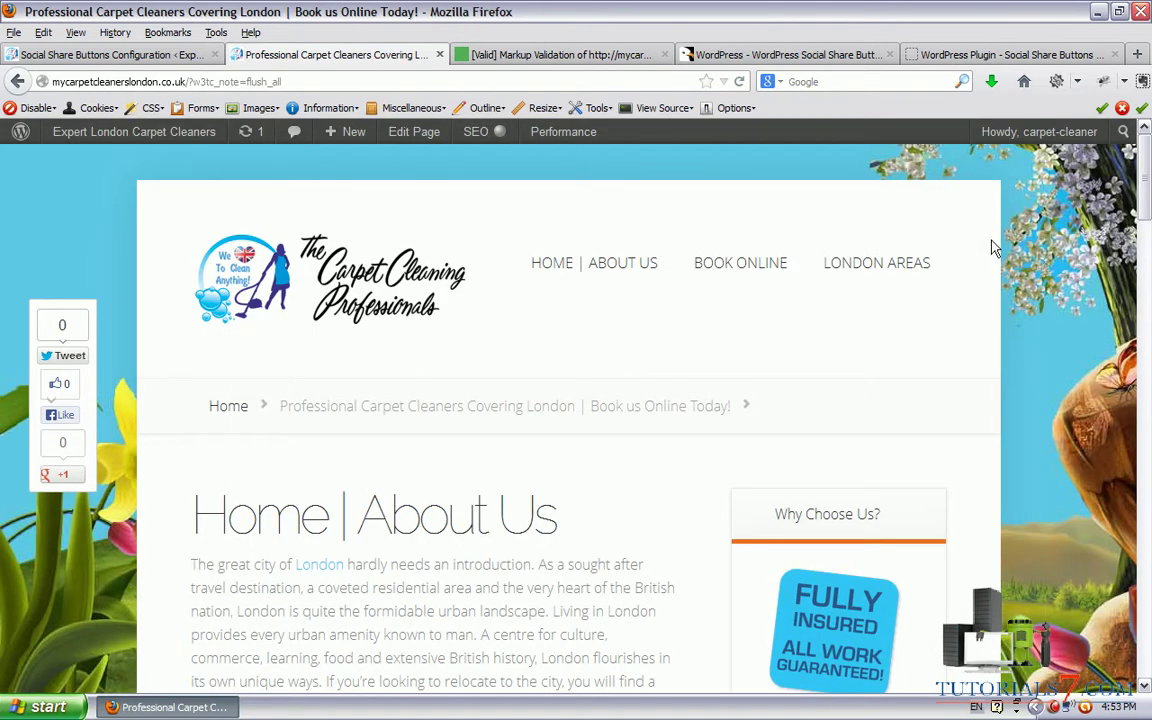
pyautogui.scroll(-5, 1145, 185)
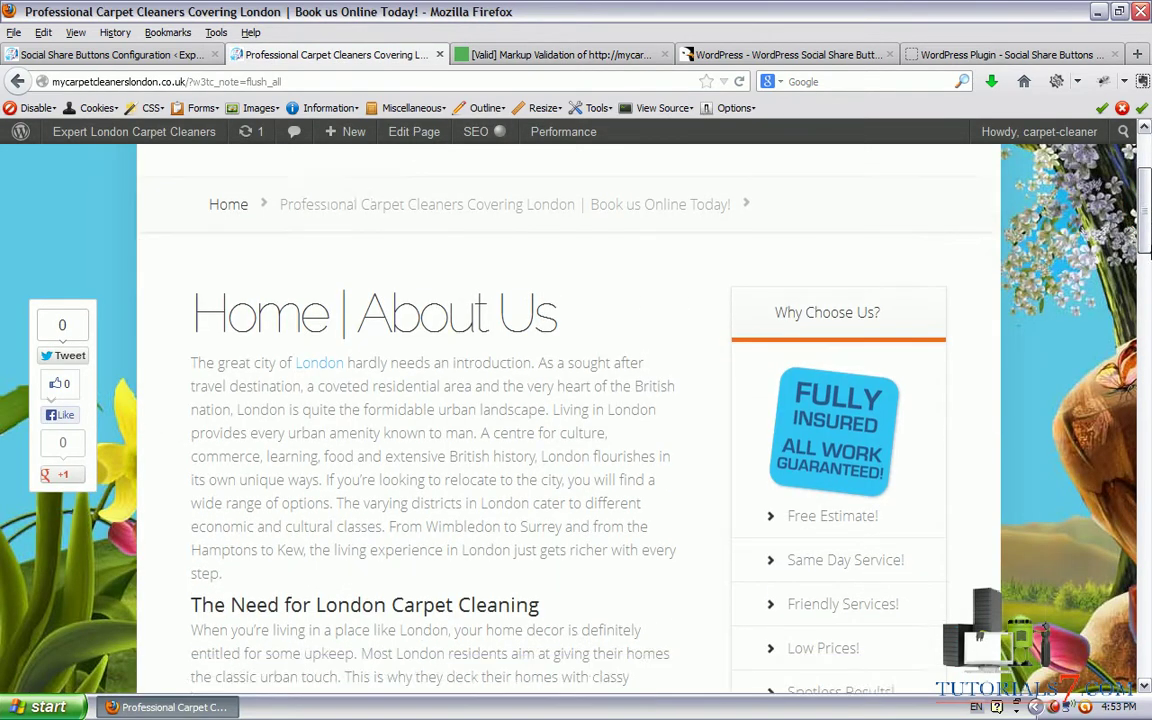
pyautogui.scroll(5, 1145, 185)
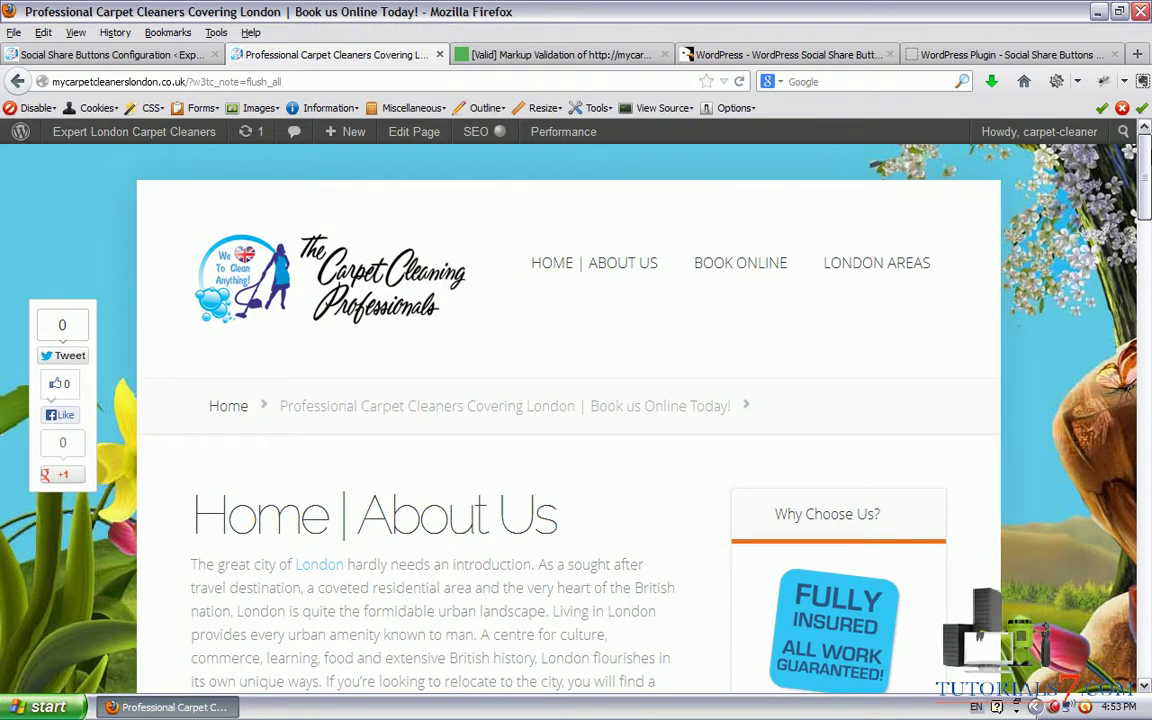
# Show the CodeCanyon product page and underline the WordPress Social Share Buttons title
pyautogui.click(735, 57)
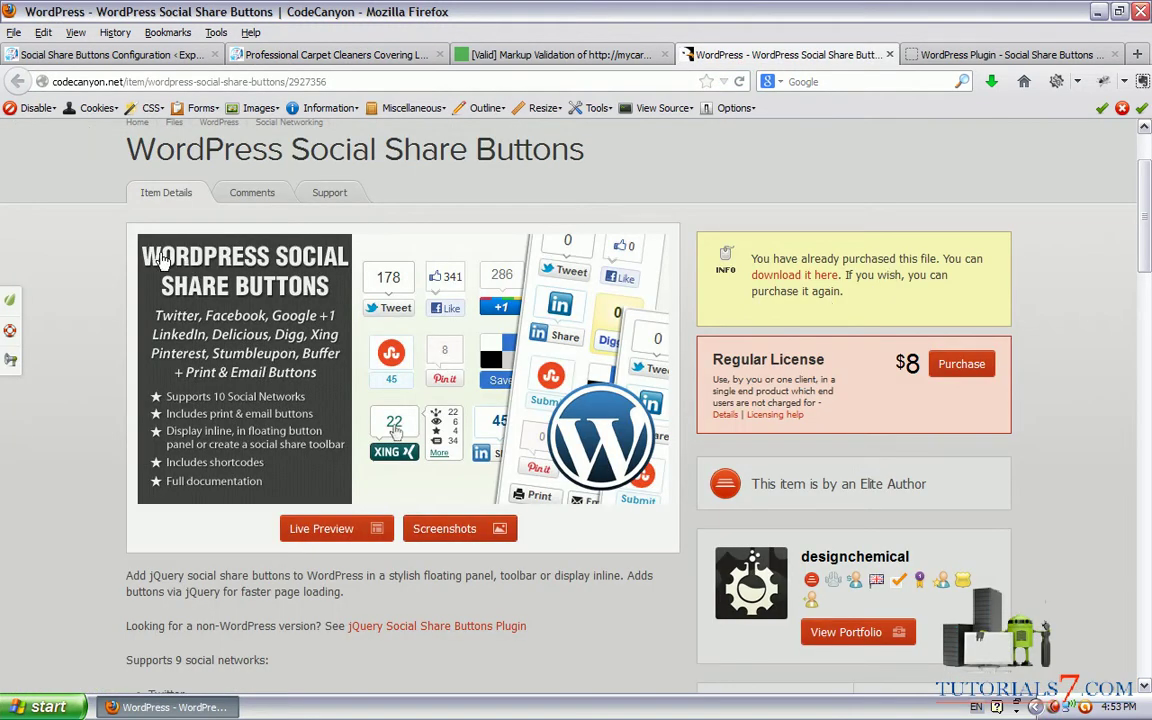
pyautogui.scroll(2, 907, 253)
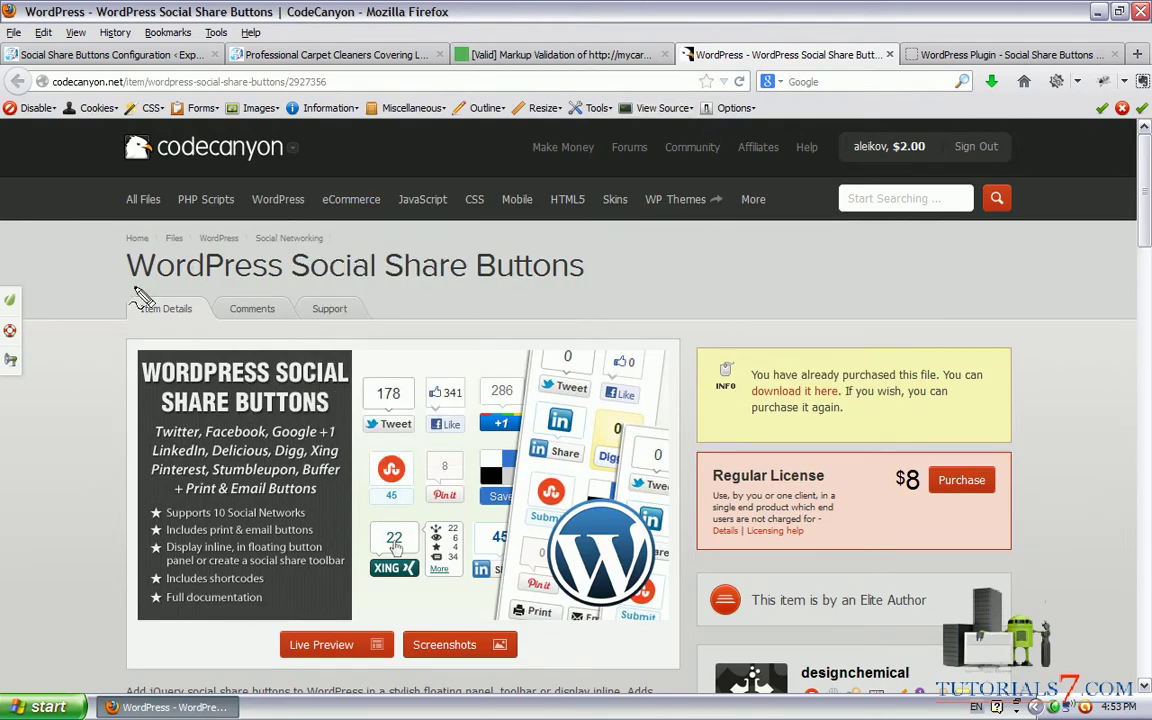
pyautogui.moveTo(130, 283)
pyautogui.mouseDown()
pyautogui.moveTo(608, 298)
pyautogui.moveTo(245, 218)
pyautogui.moveTo(110, 232)
pyautogui.moveTo(113, 288)
pyautogui.moveTo(127, 303)
pyautogui.mouseUp()
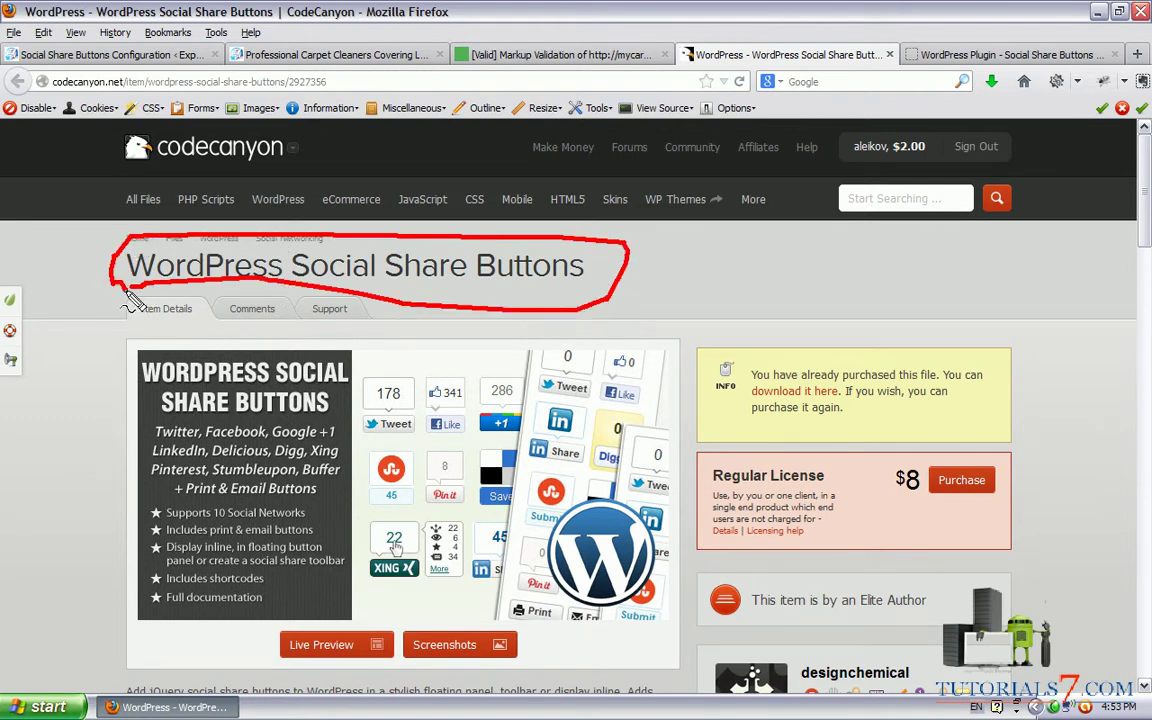